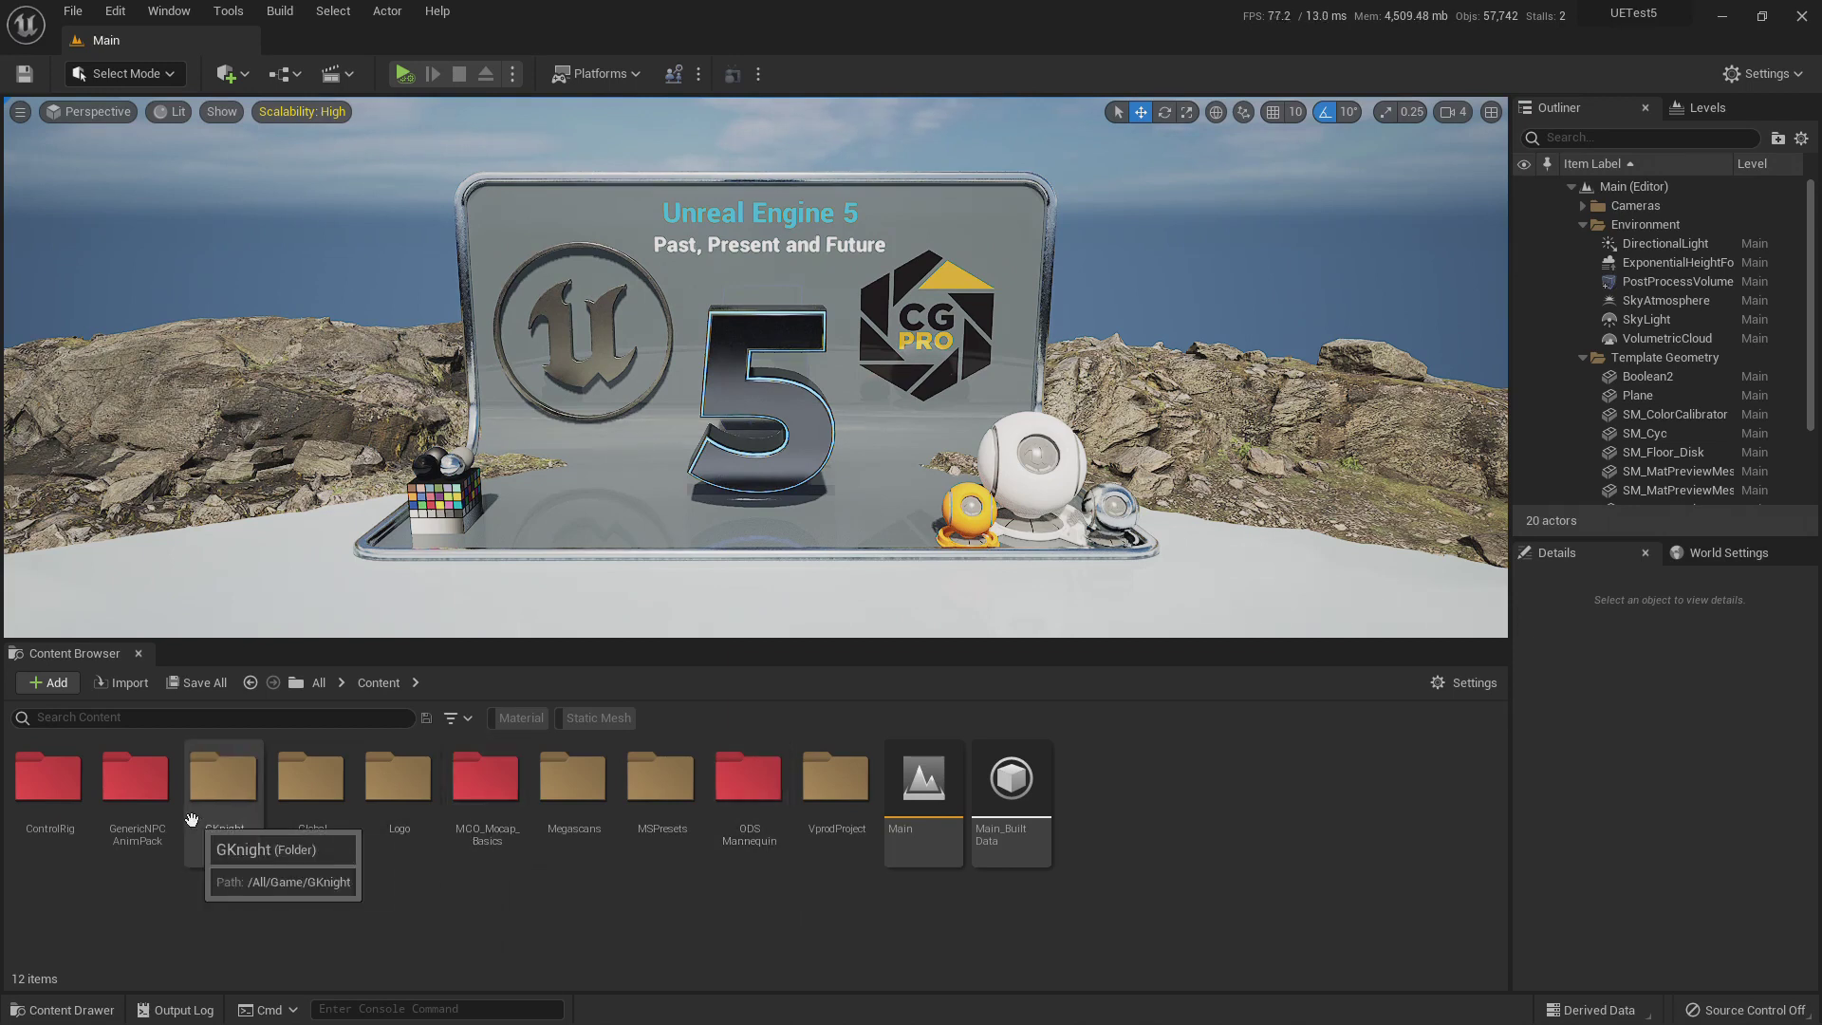
Step: Open the CR_Mannequin_Skeleton asset from the Mesh folder under ControlRig, Mannequin, Character
{"action": "mouse_move", "coordinate": [646, 560]}
{"action": "right_mouse_down"}
{"action": "mouse_move", "coordinate": [660, 575]}
{"action": "mouse_move", "coordinate": [629, 588]}
{"action": "right_mouse_up"}
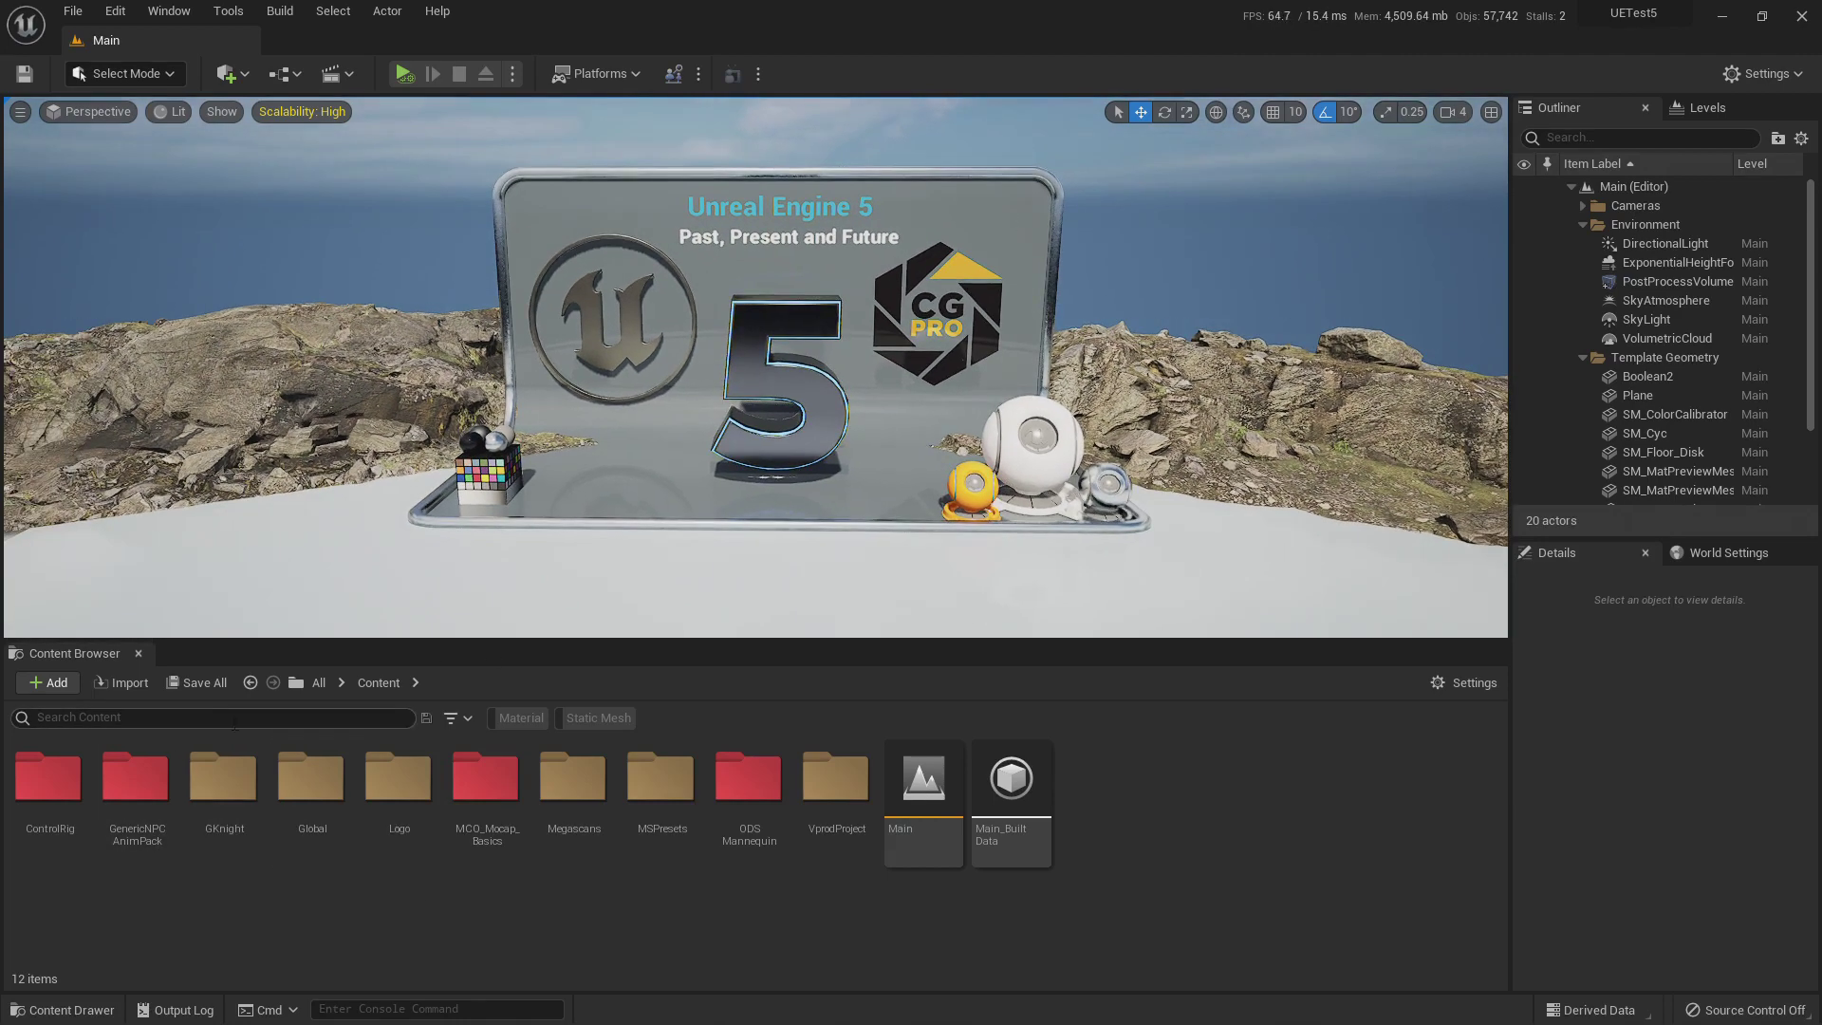
{"action": "left_click", "coordinate": [48, 802]}
{"action": "double_click", "coordinate": [46, 785]}
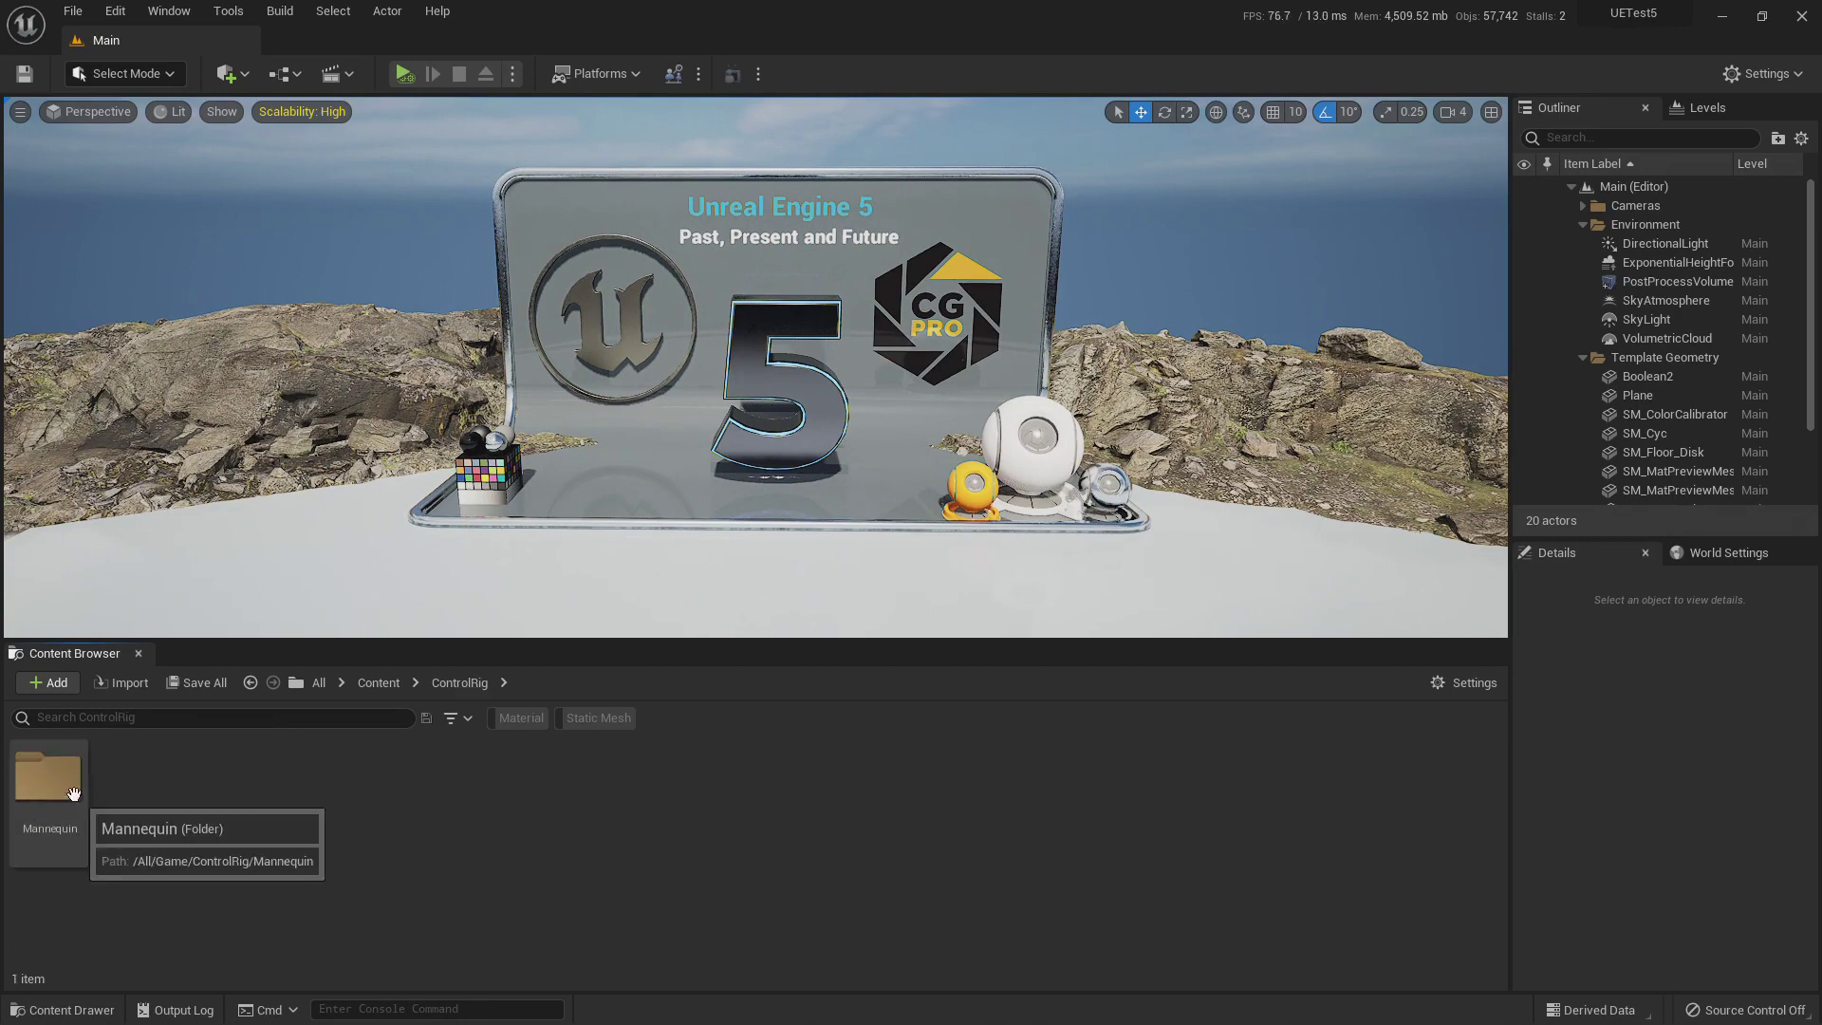
{"action": "double_click", "coordinate": [49, 783]}
{"action": "double_click", "coordinate": [48, 778]}
{"action": "double_click", "coordinate": [228, 778]}
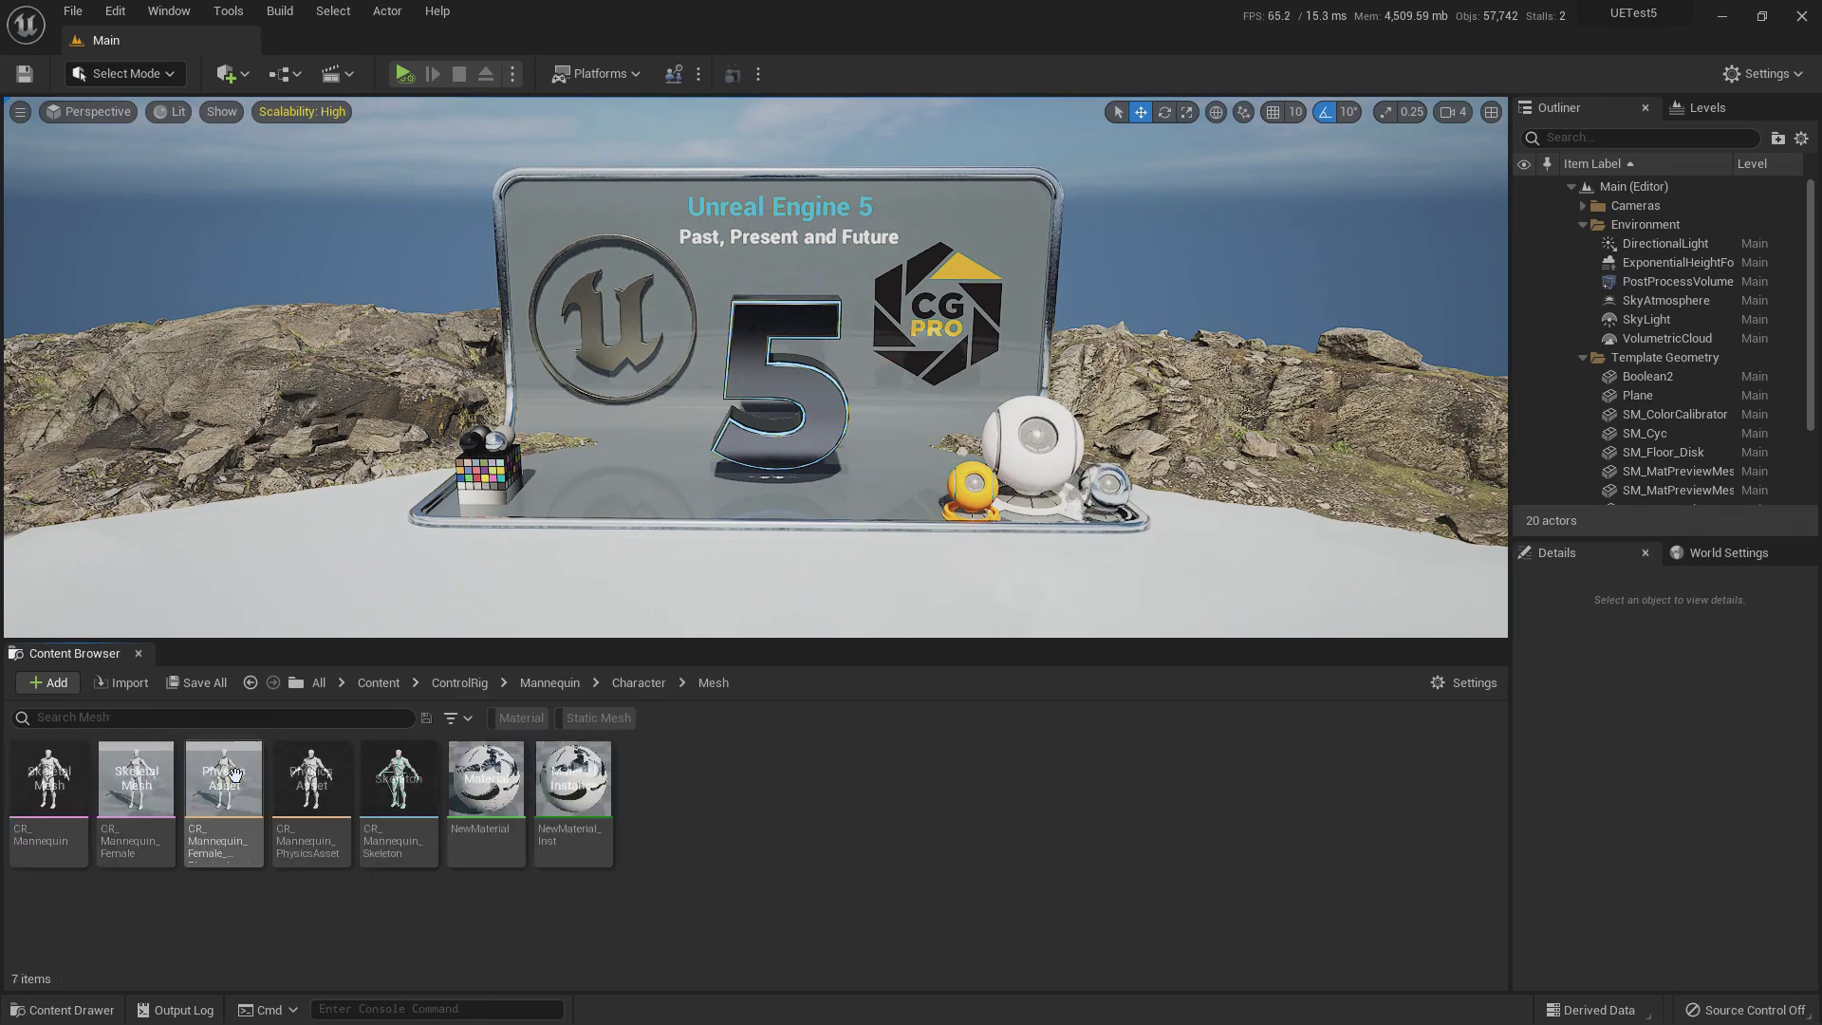
{"action": "left_click", "coordinate": [48, 793]}
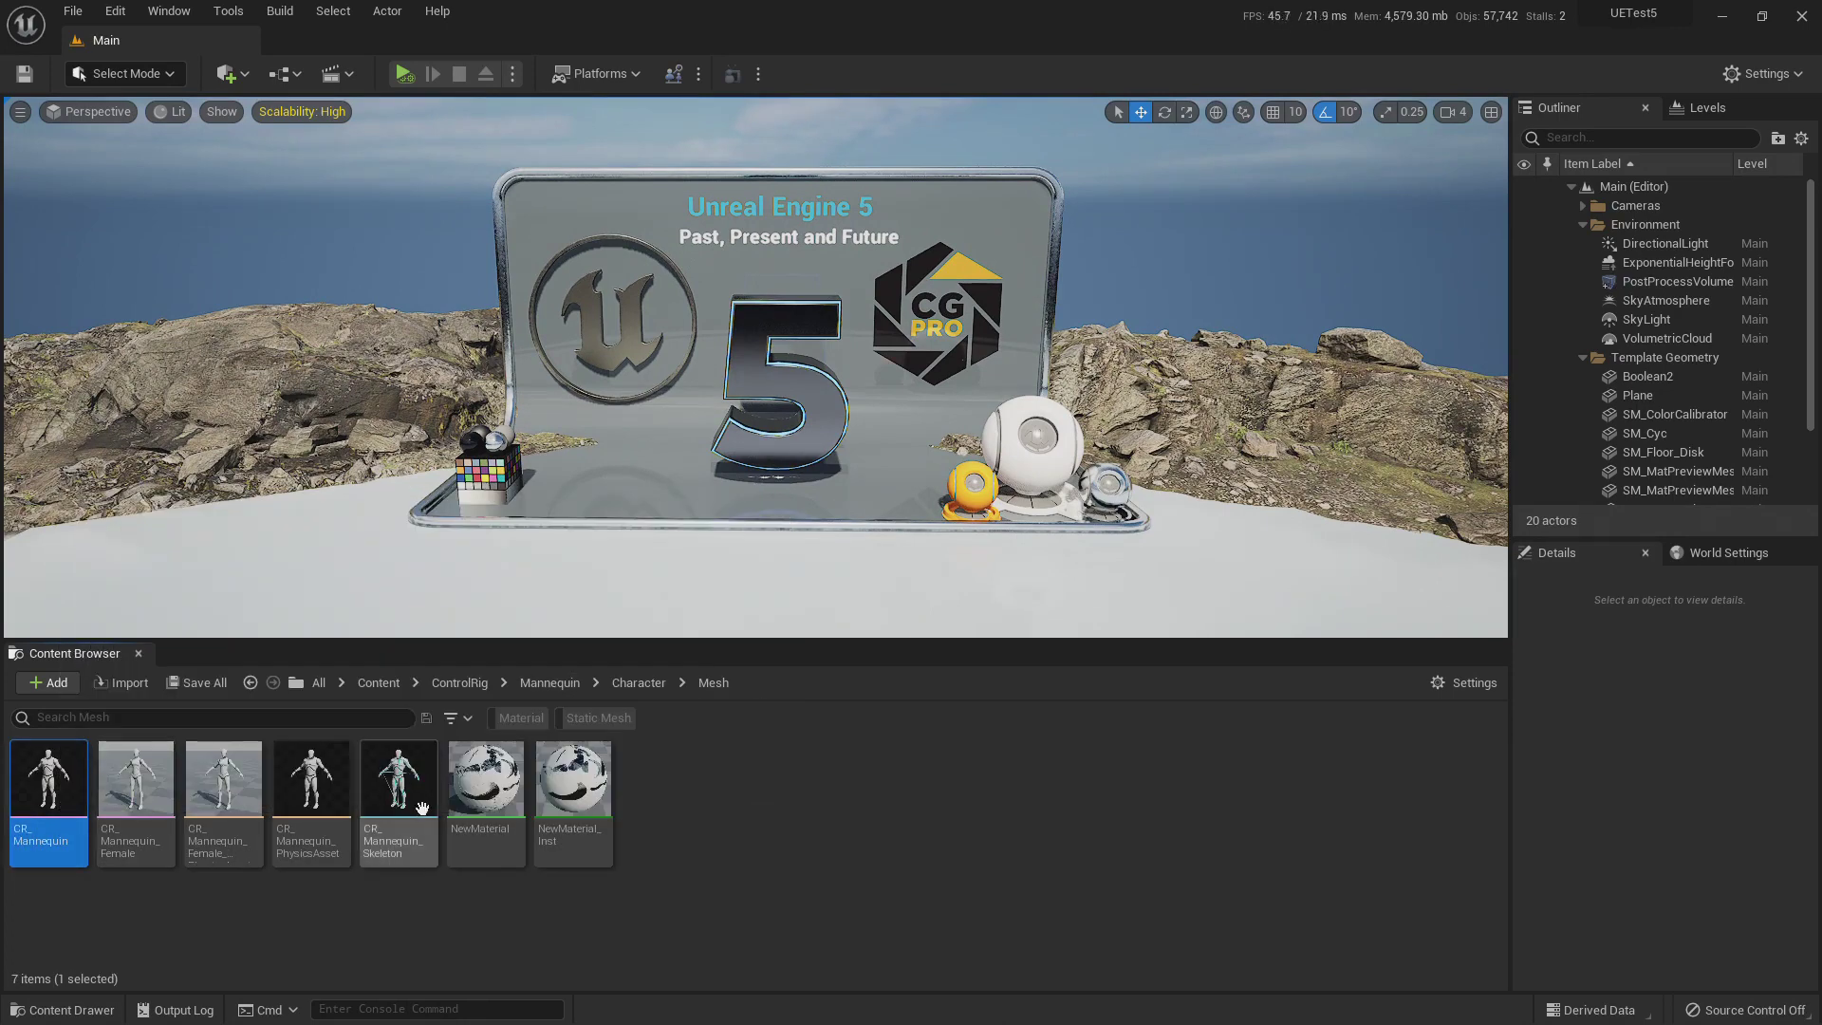
{"action": "double_click", "coordinate": [418, 805]}
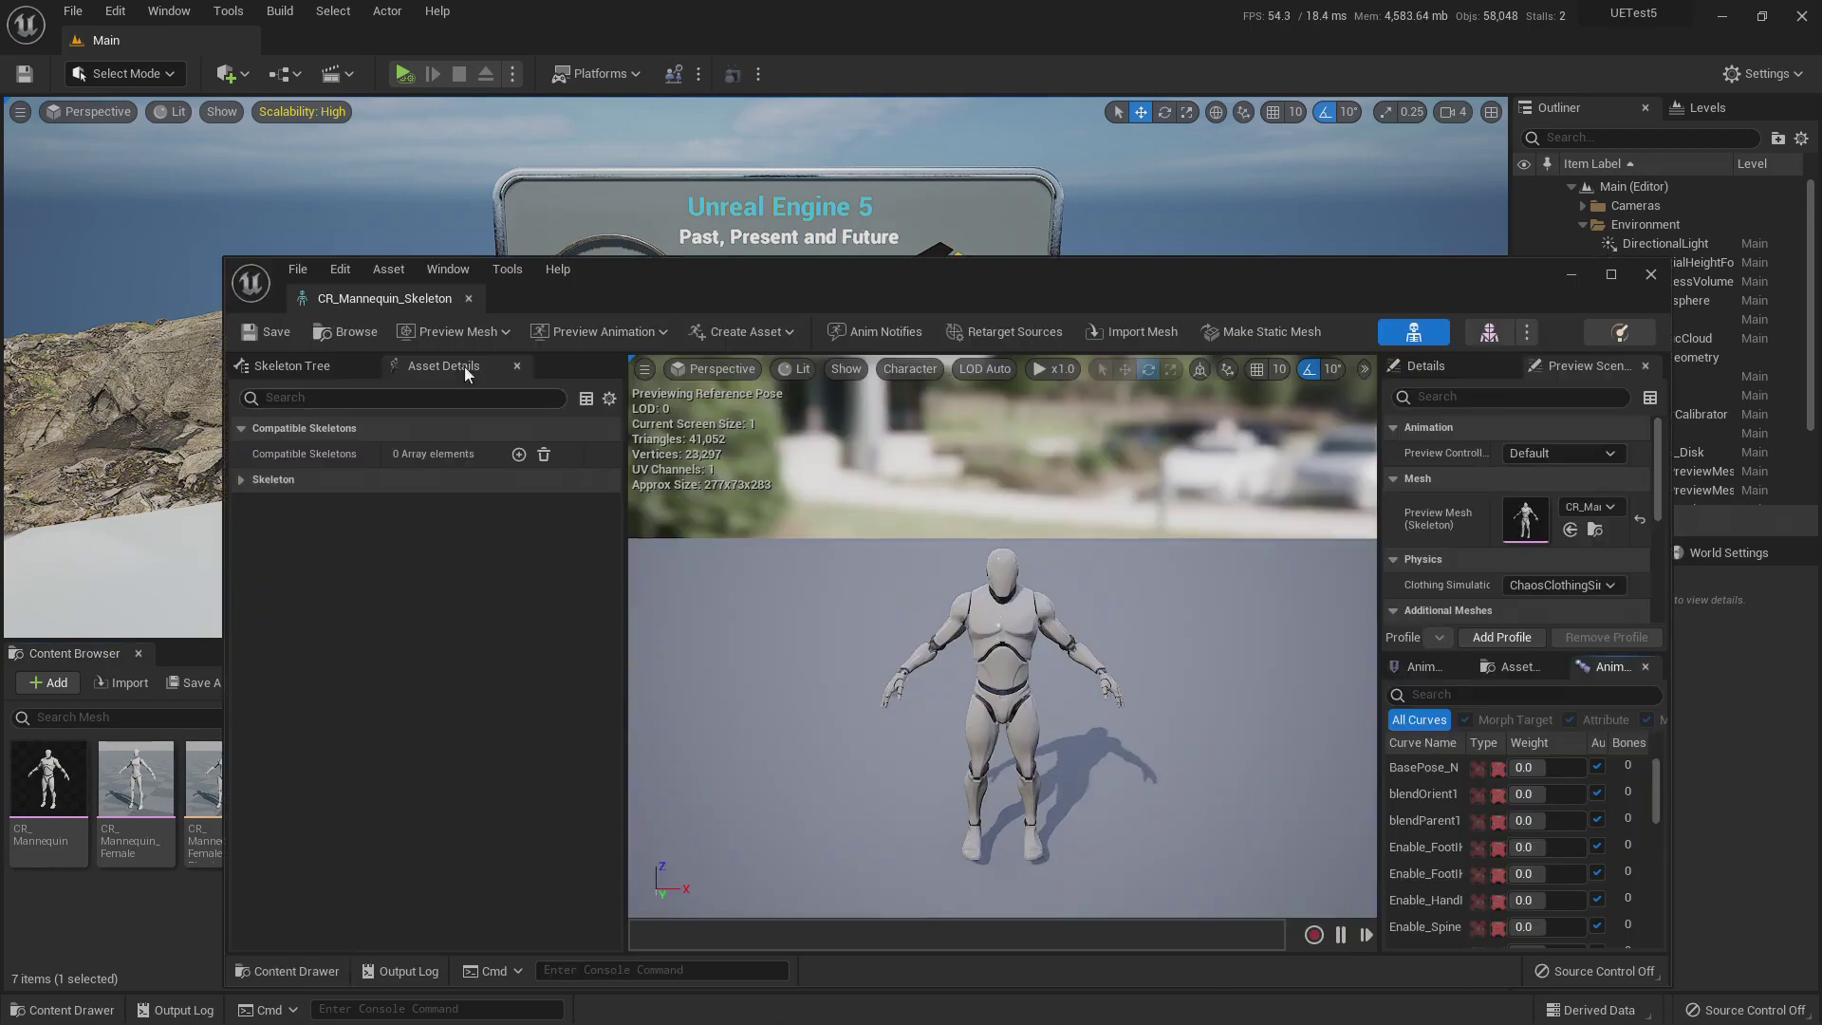
Step: View the skeleton's bone hierarchy instead of its asset details, and close the skeleton editor, returning to the Content folder
{"action": "left_click", "coordinate": [518, 366]}
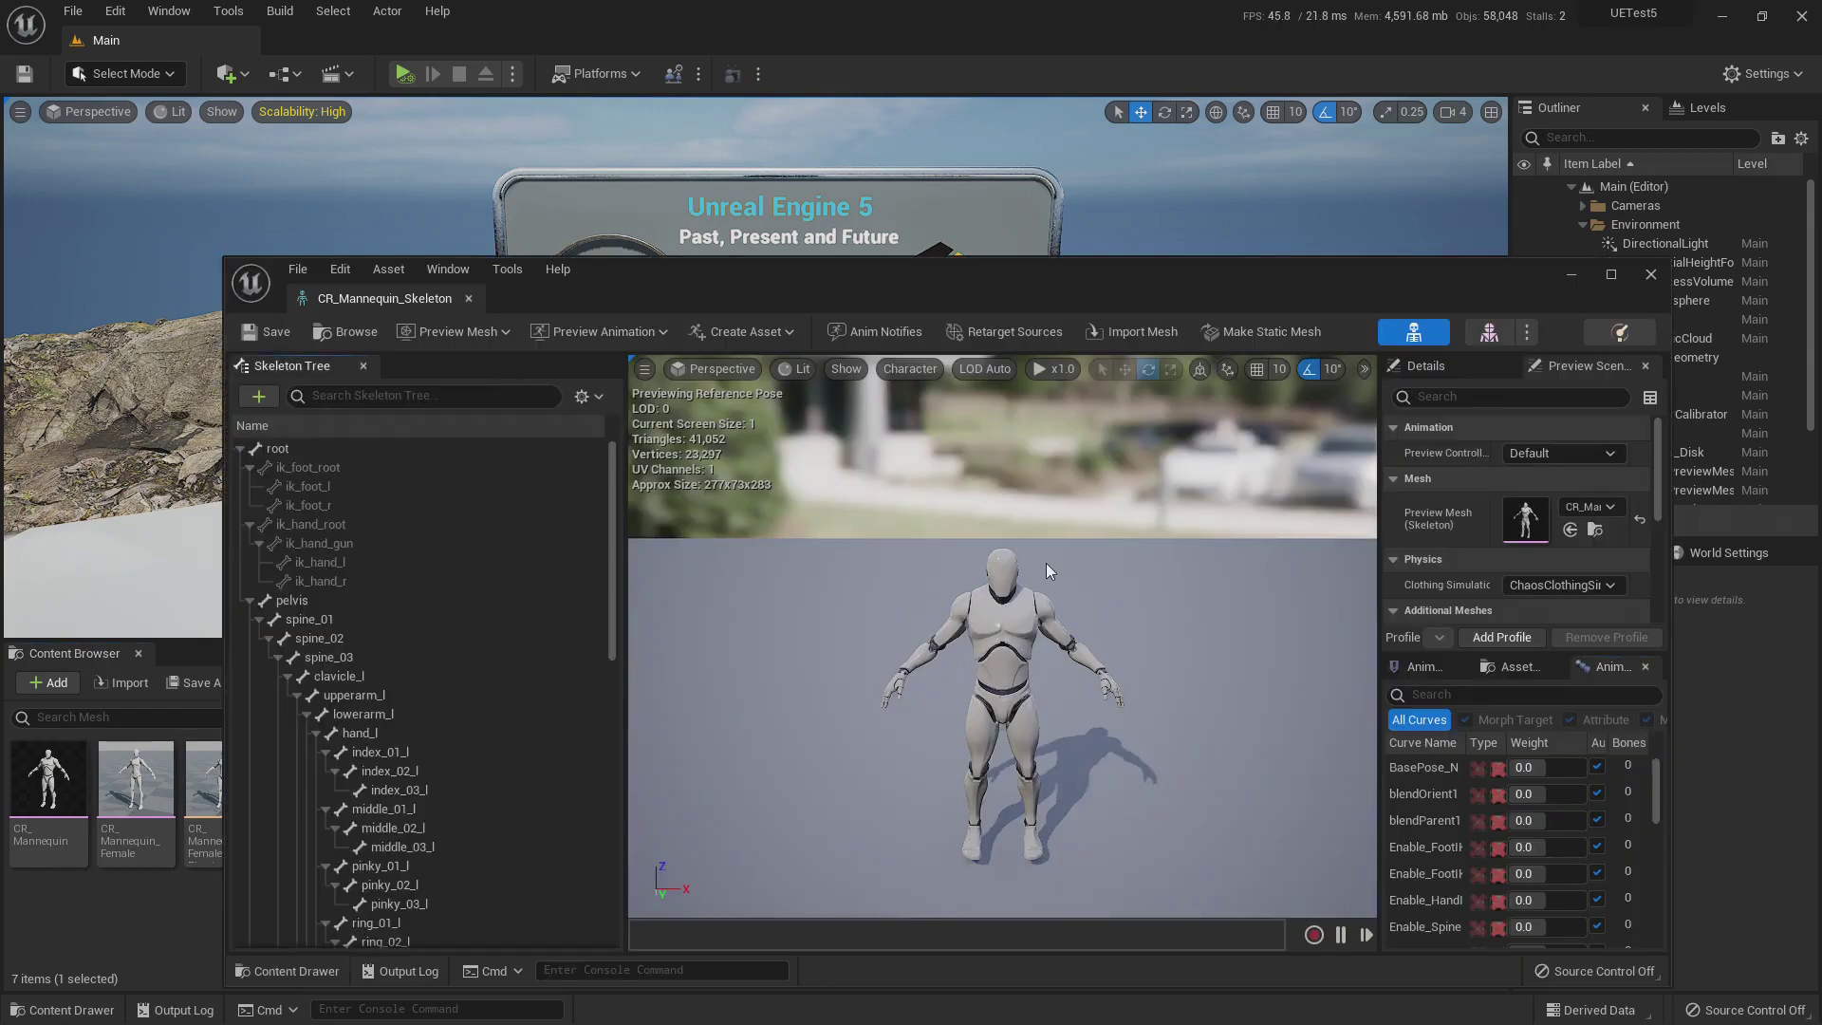
{"action": "left_click_drag", "start_coordinate": [1024, 291], "coordinate": [970, 214]}
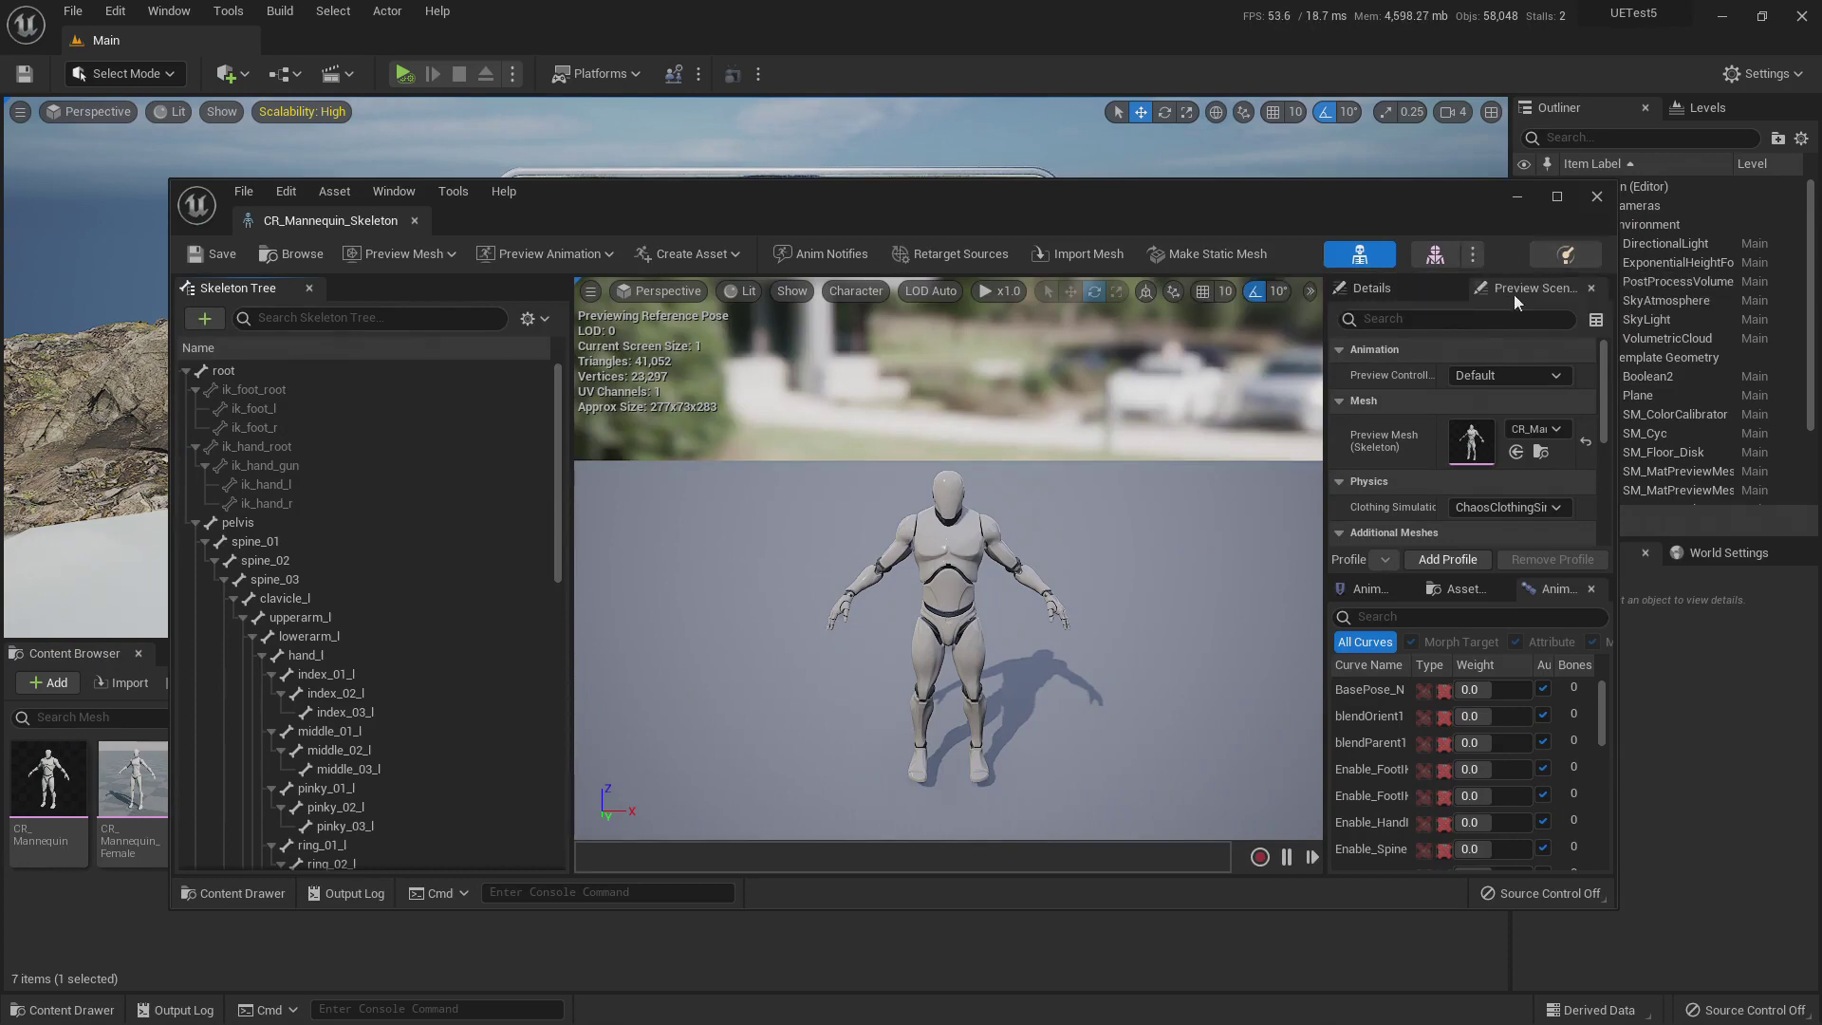
{"action": "left_click", "coordinate": [1597, 198]}
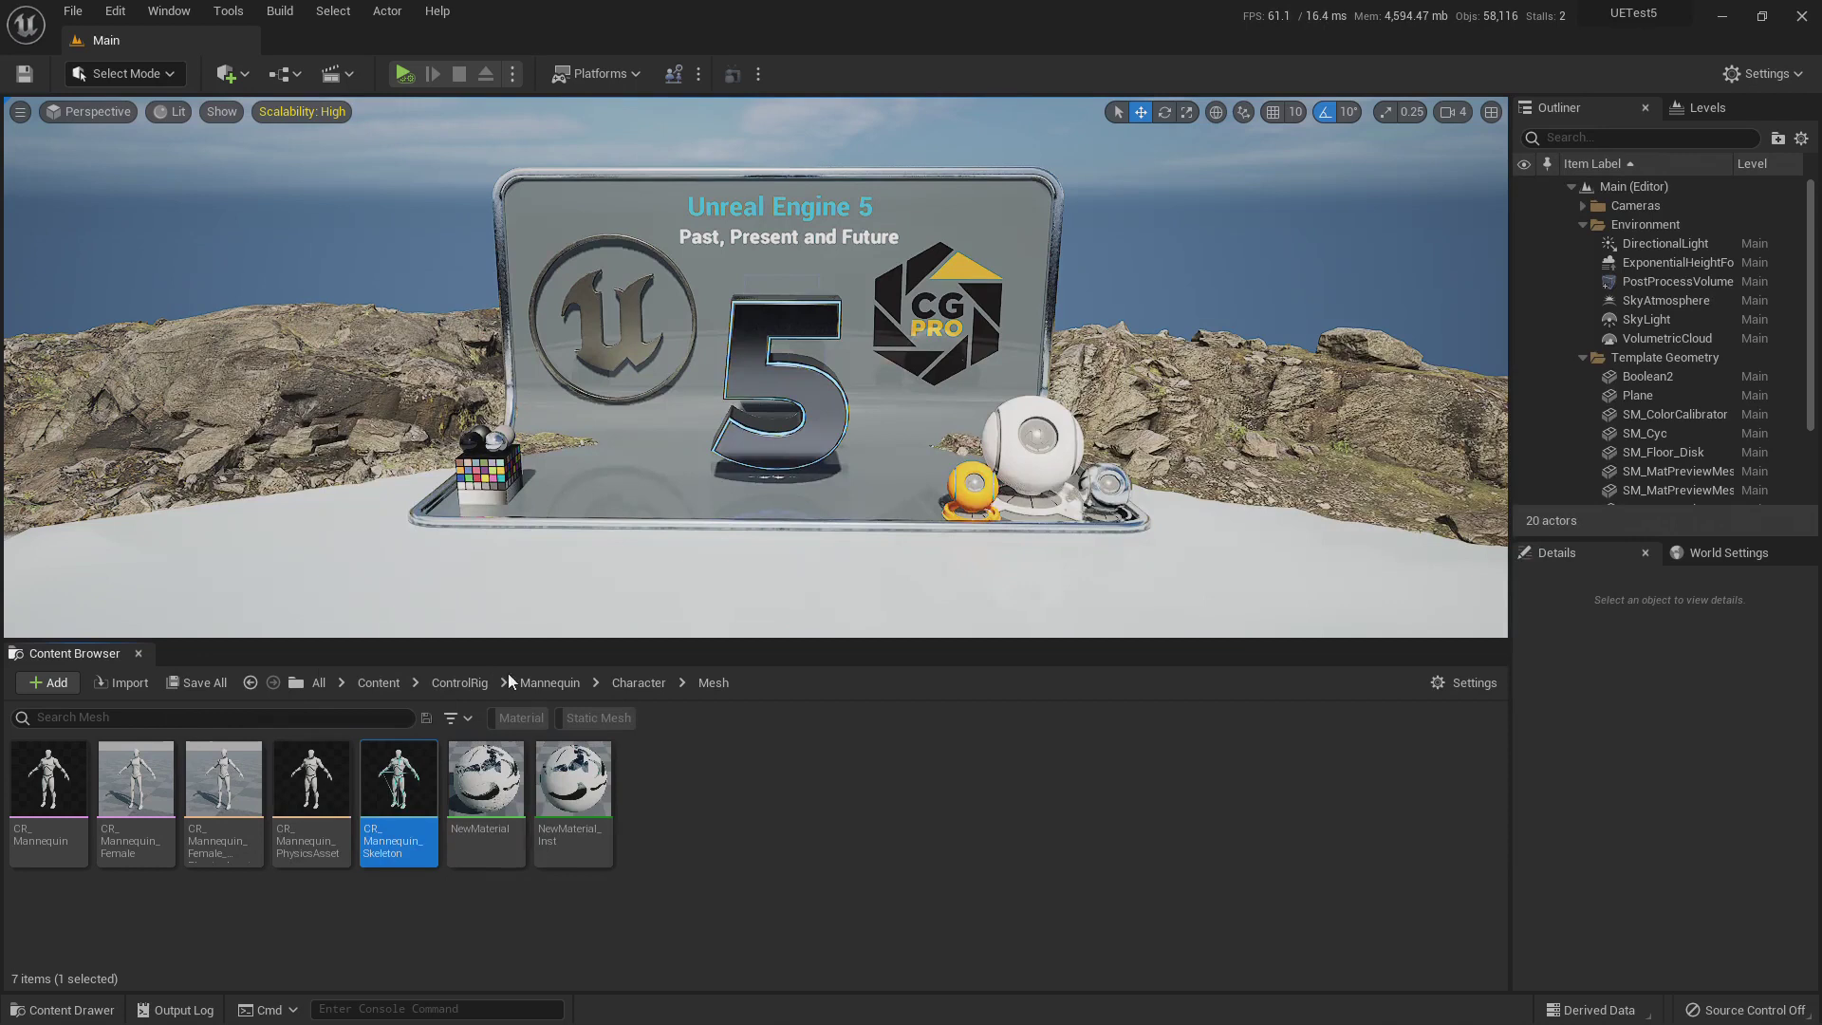
{"action": "left_click", "coordinate": [379, 683]}
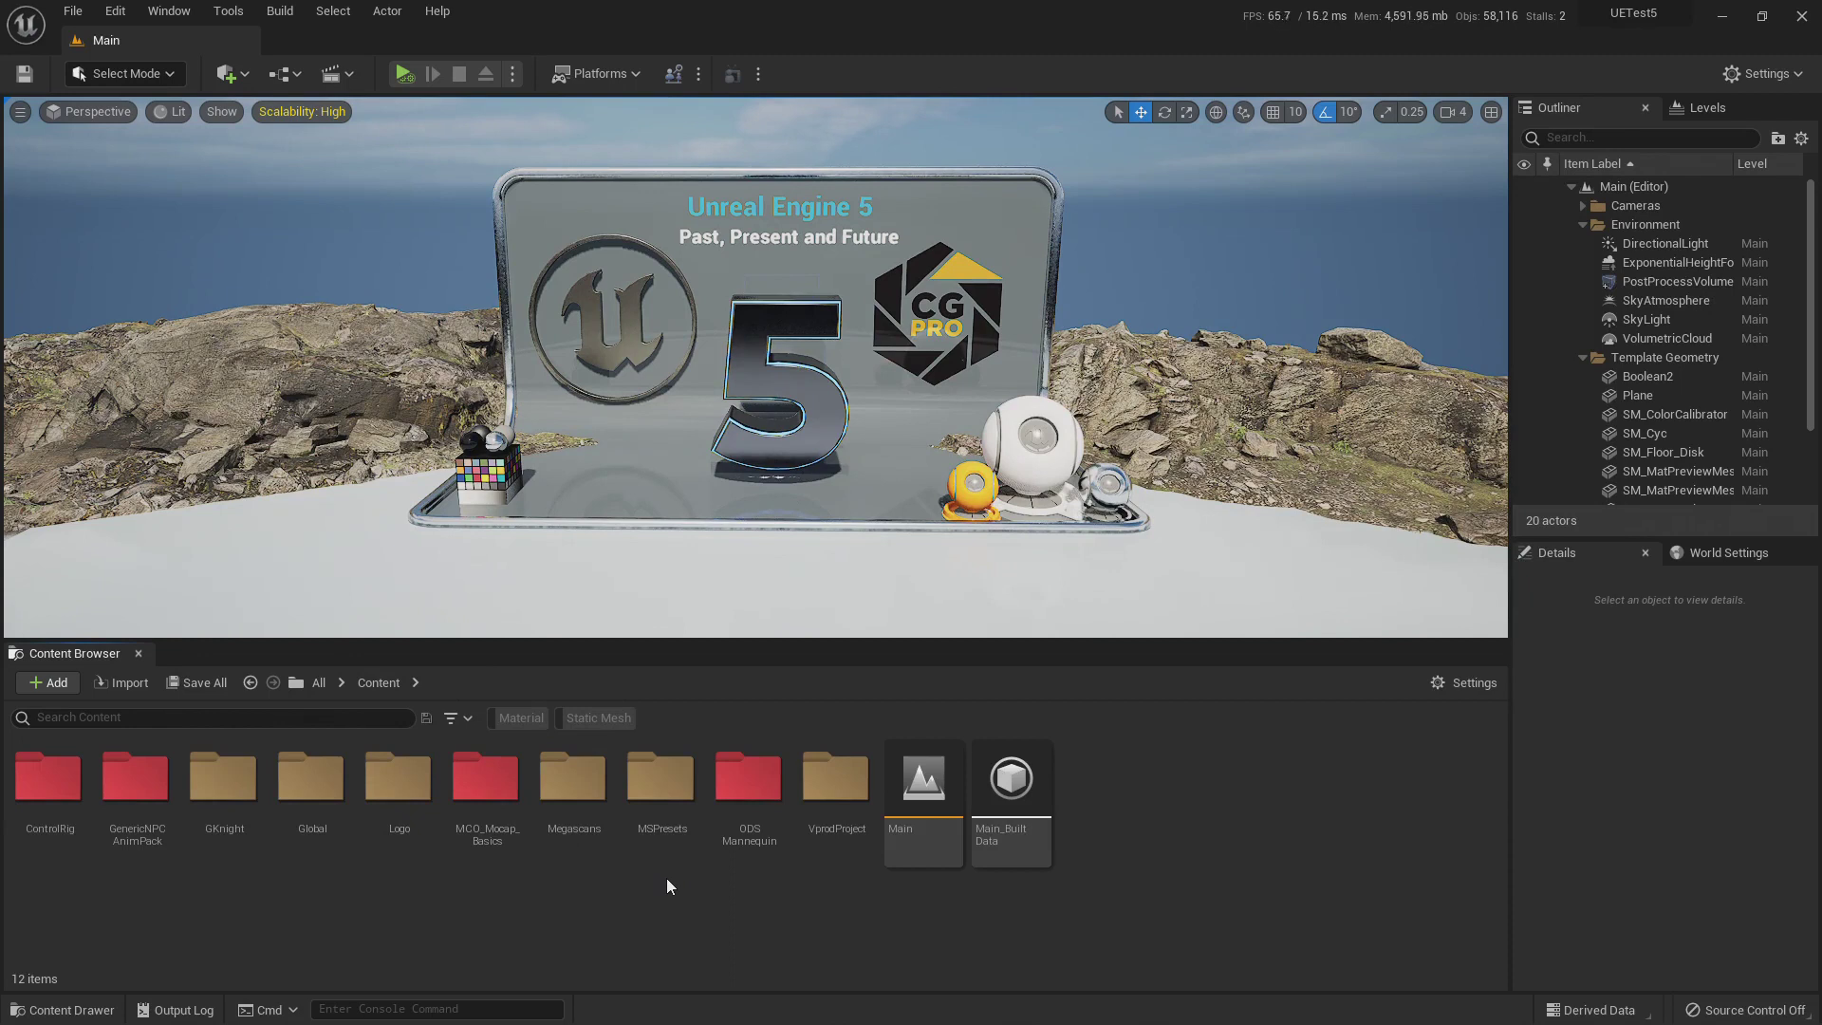
Step: Select the GenericNPCAnimPack, MCO_Mocap_Basics and ODSMannequin folders one after another
{"action": "left_click", "coordinate": [132, 844]}
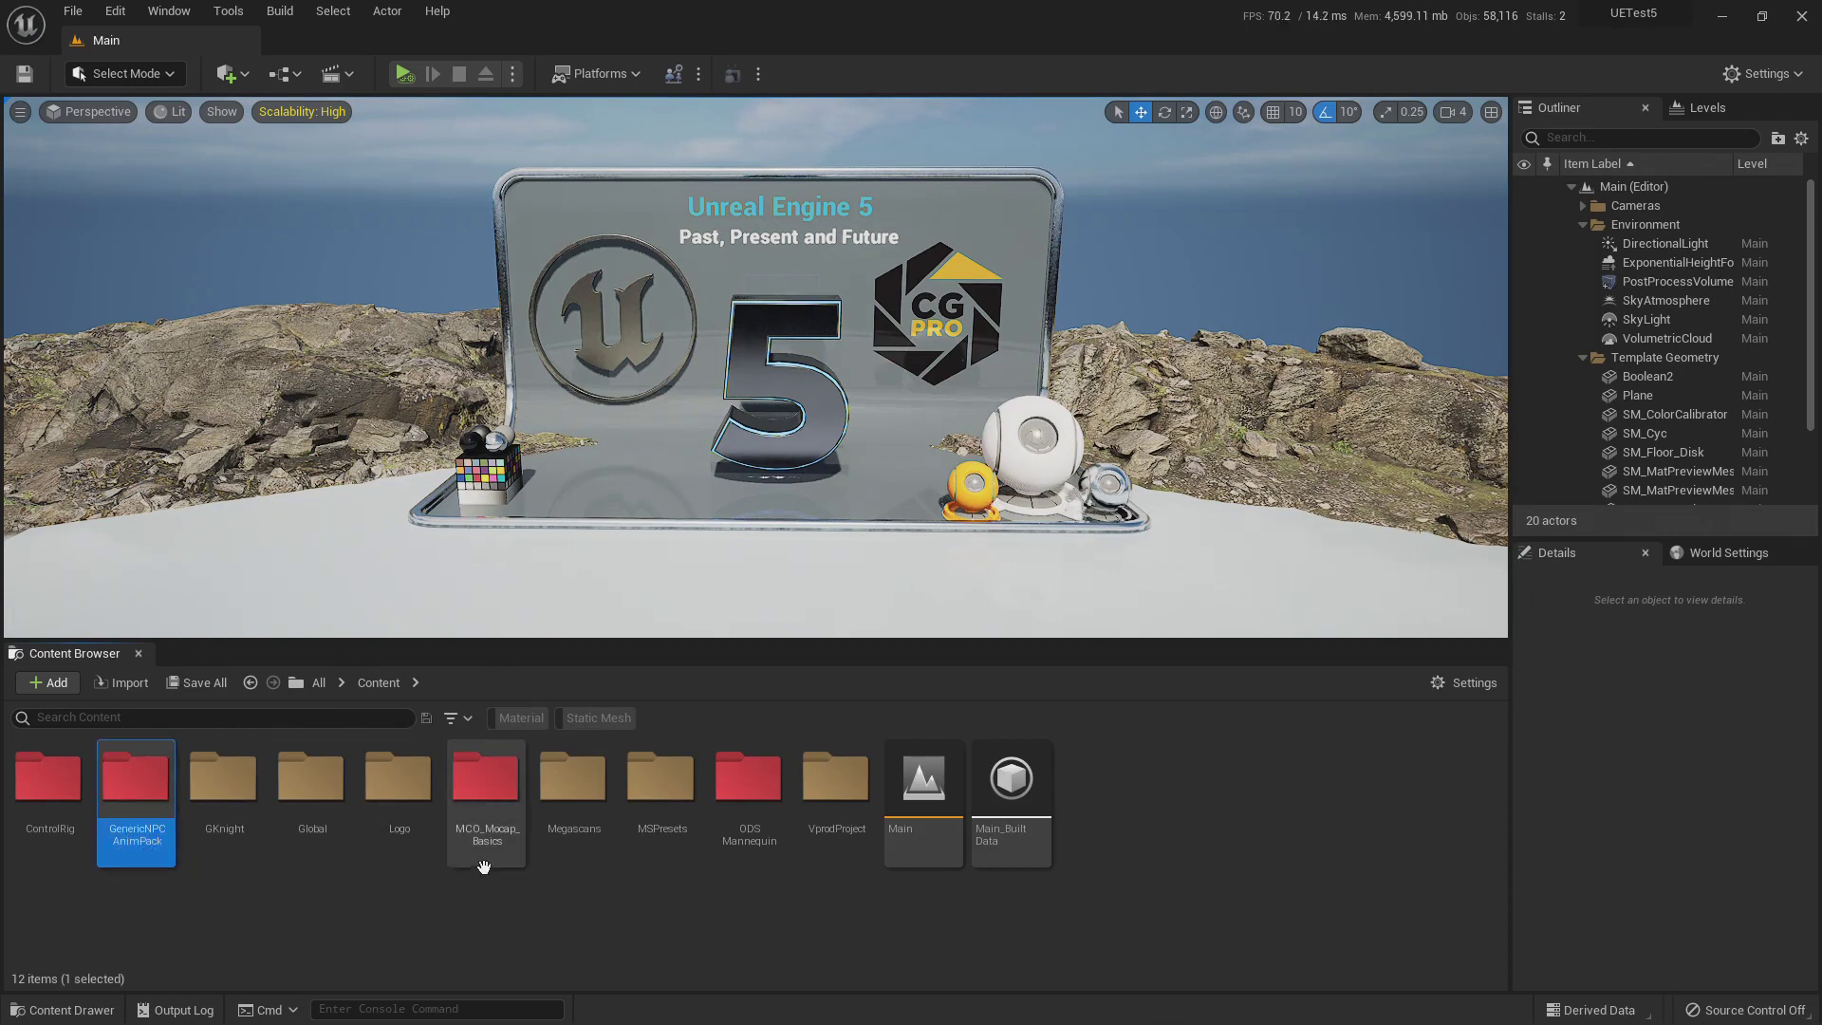
{"action": "left_click", "coordinate": [486, 854]}
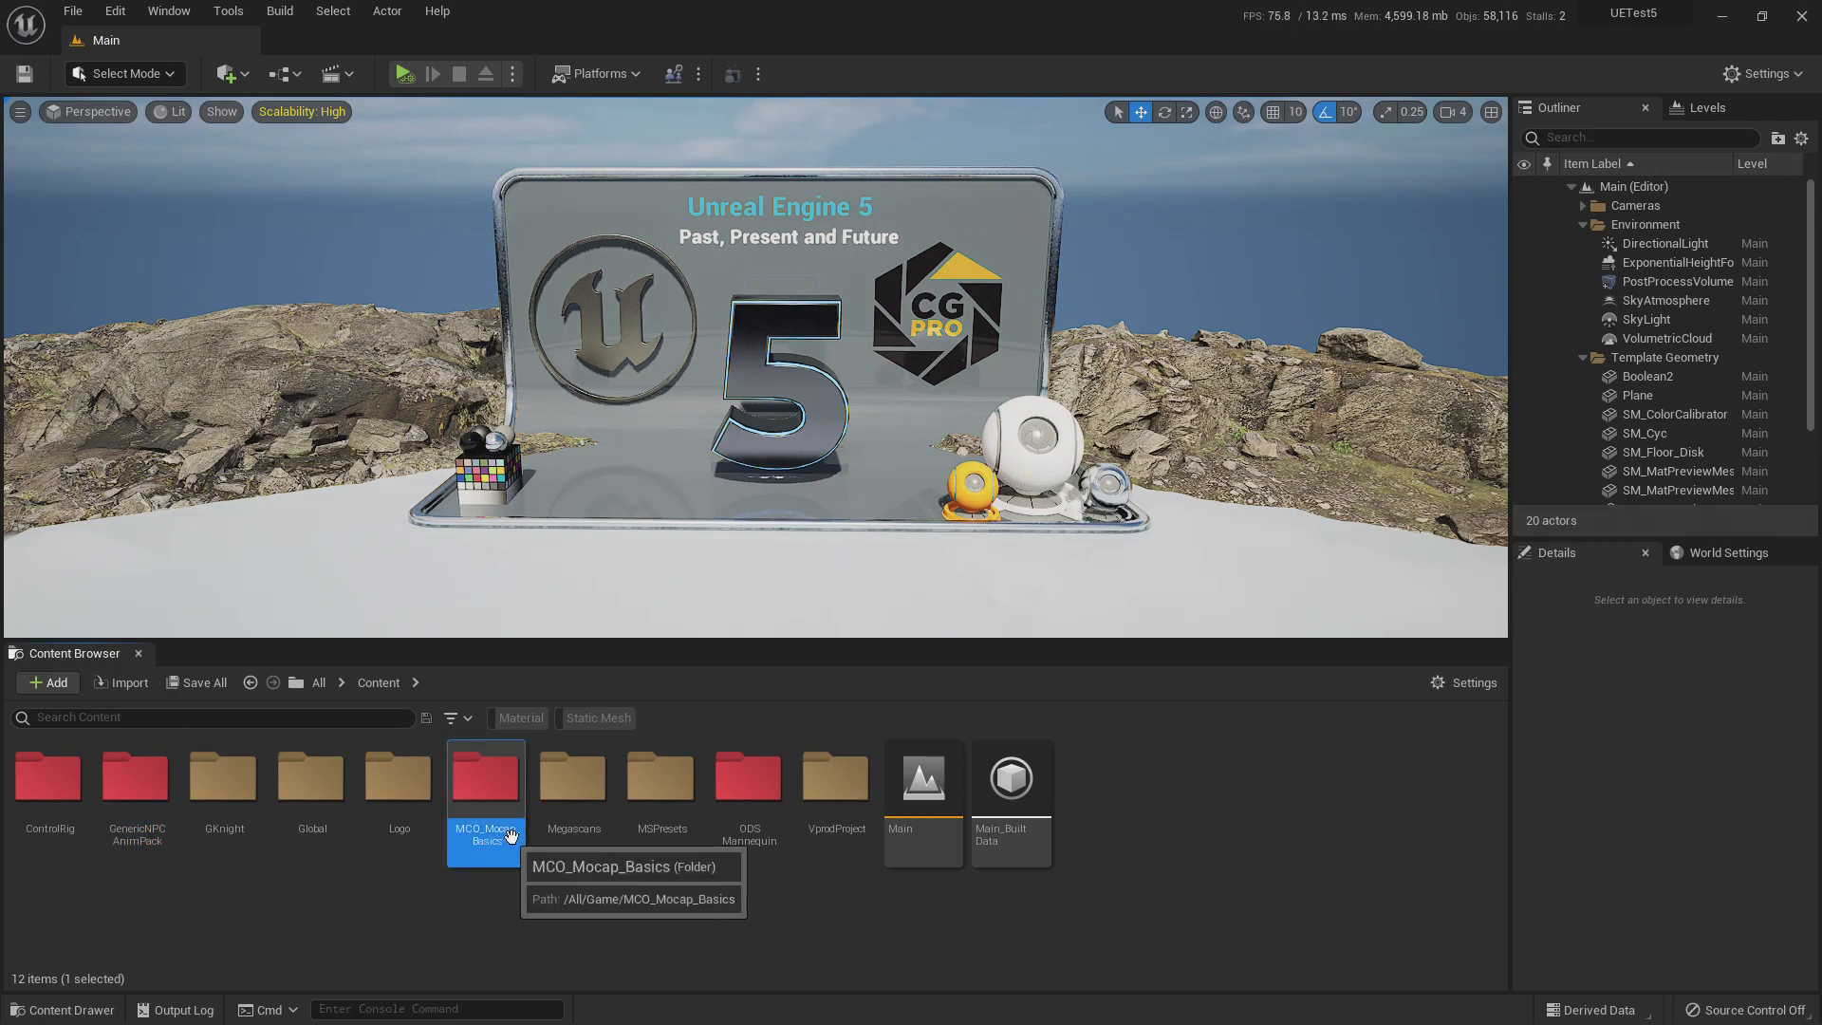
{"action": "left_click", "coordinate": [748, 833]}
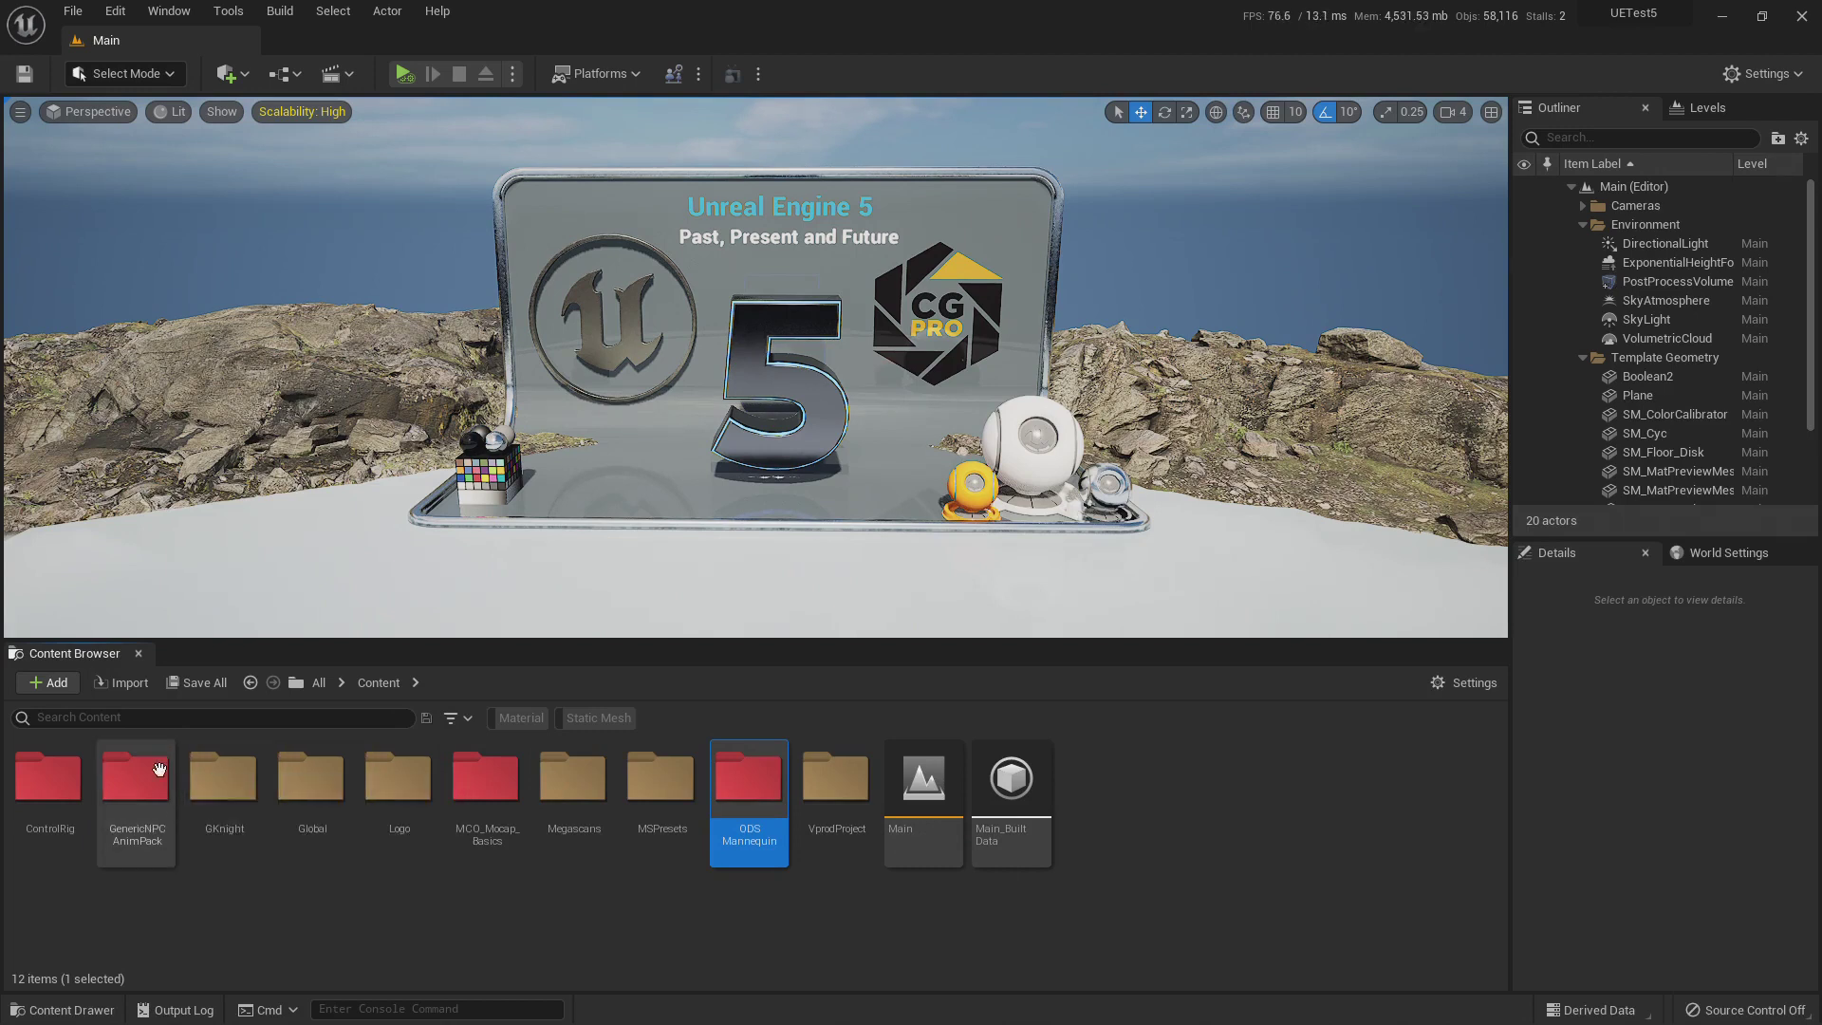
Step: Open the Animations folder inside GenericNPCAnimPack and look over its animation assets
{"action": "double_click", "coordinate": [138, 773]}
{"action": "left_click", "coordinate": [157, 777]}
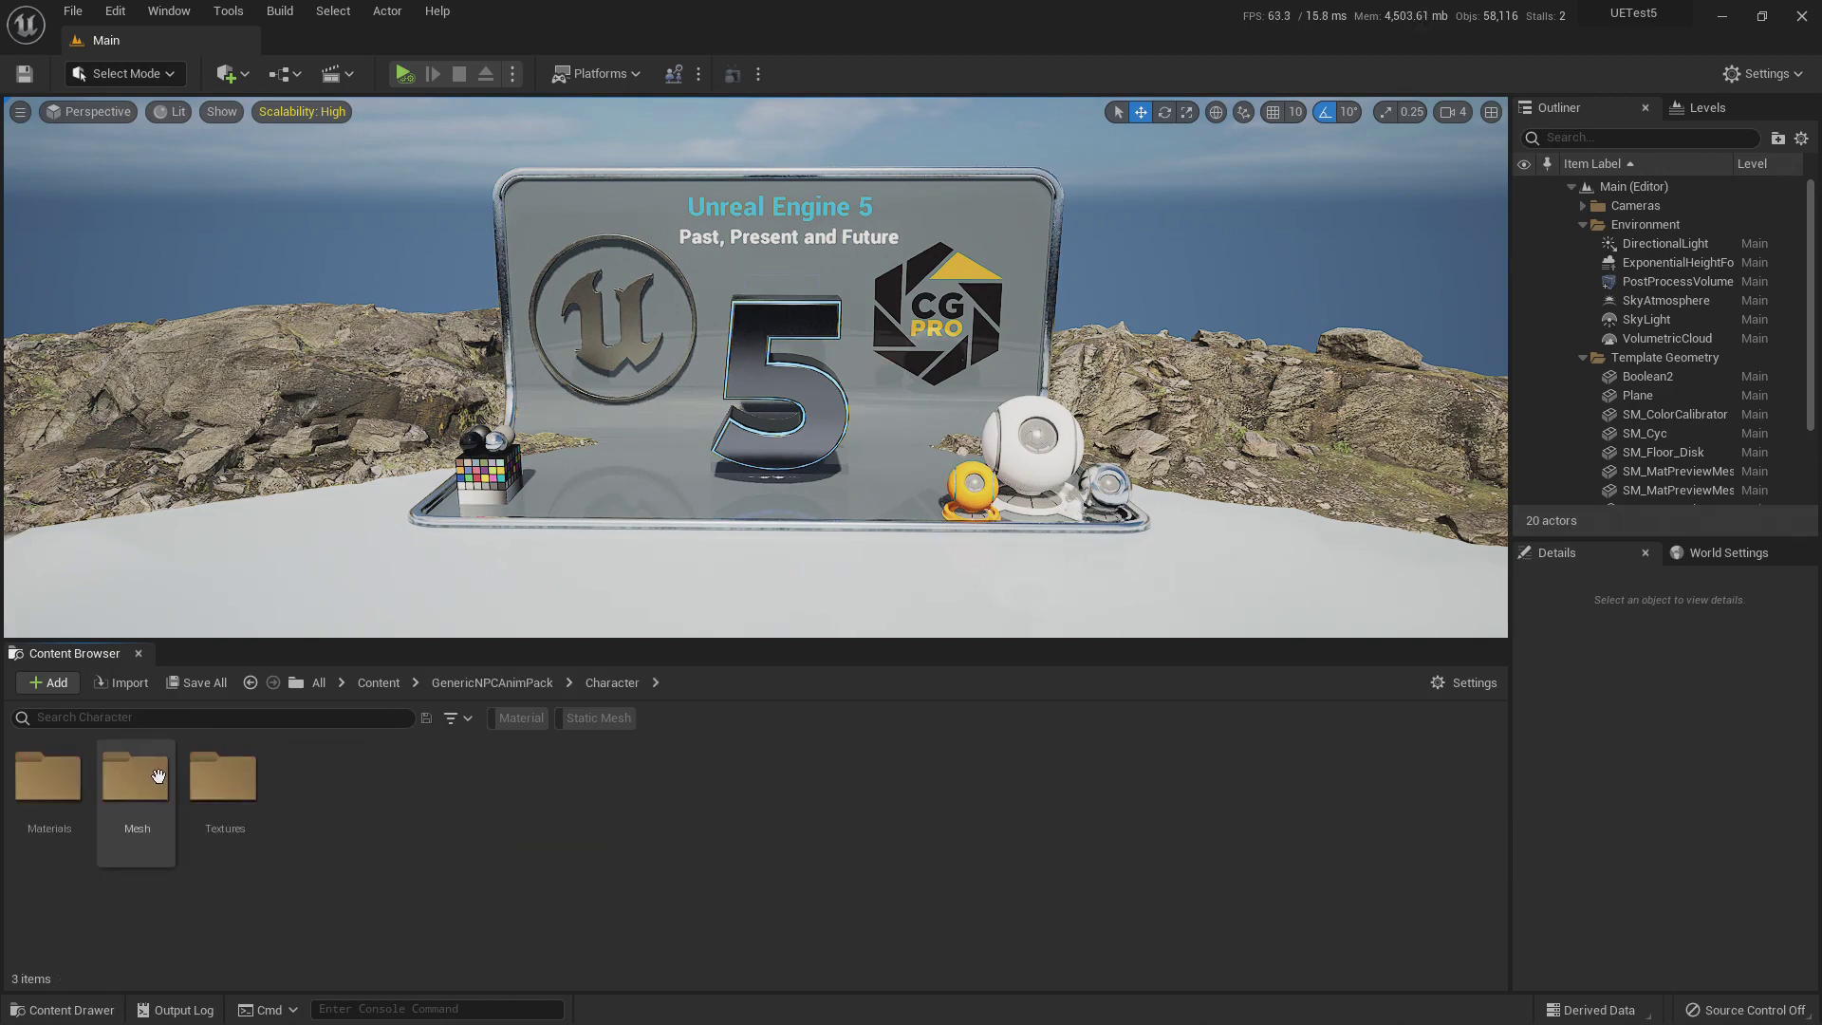
{"action": "double_click", "coordinate": [158, 774]}
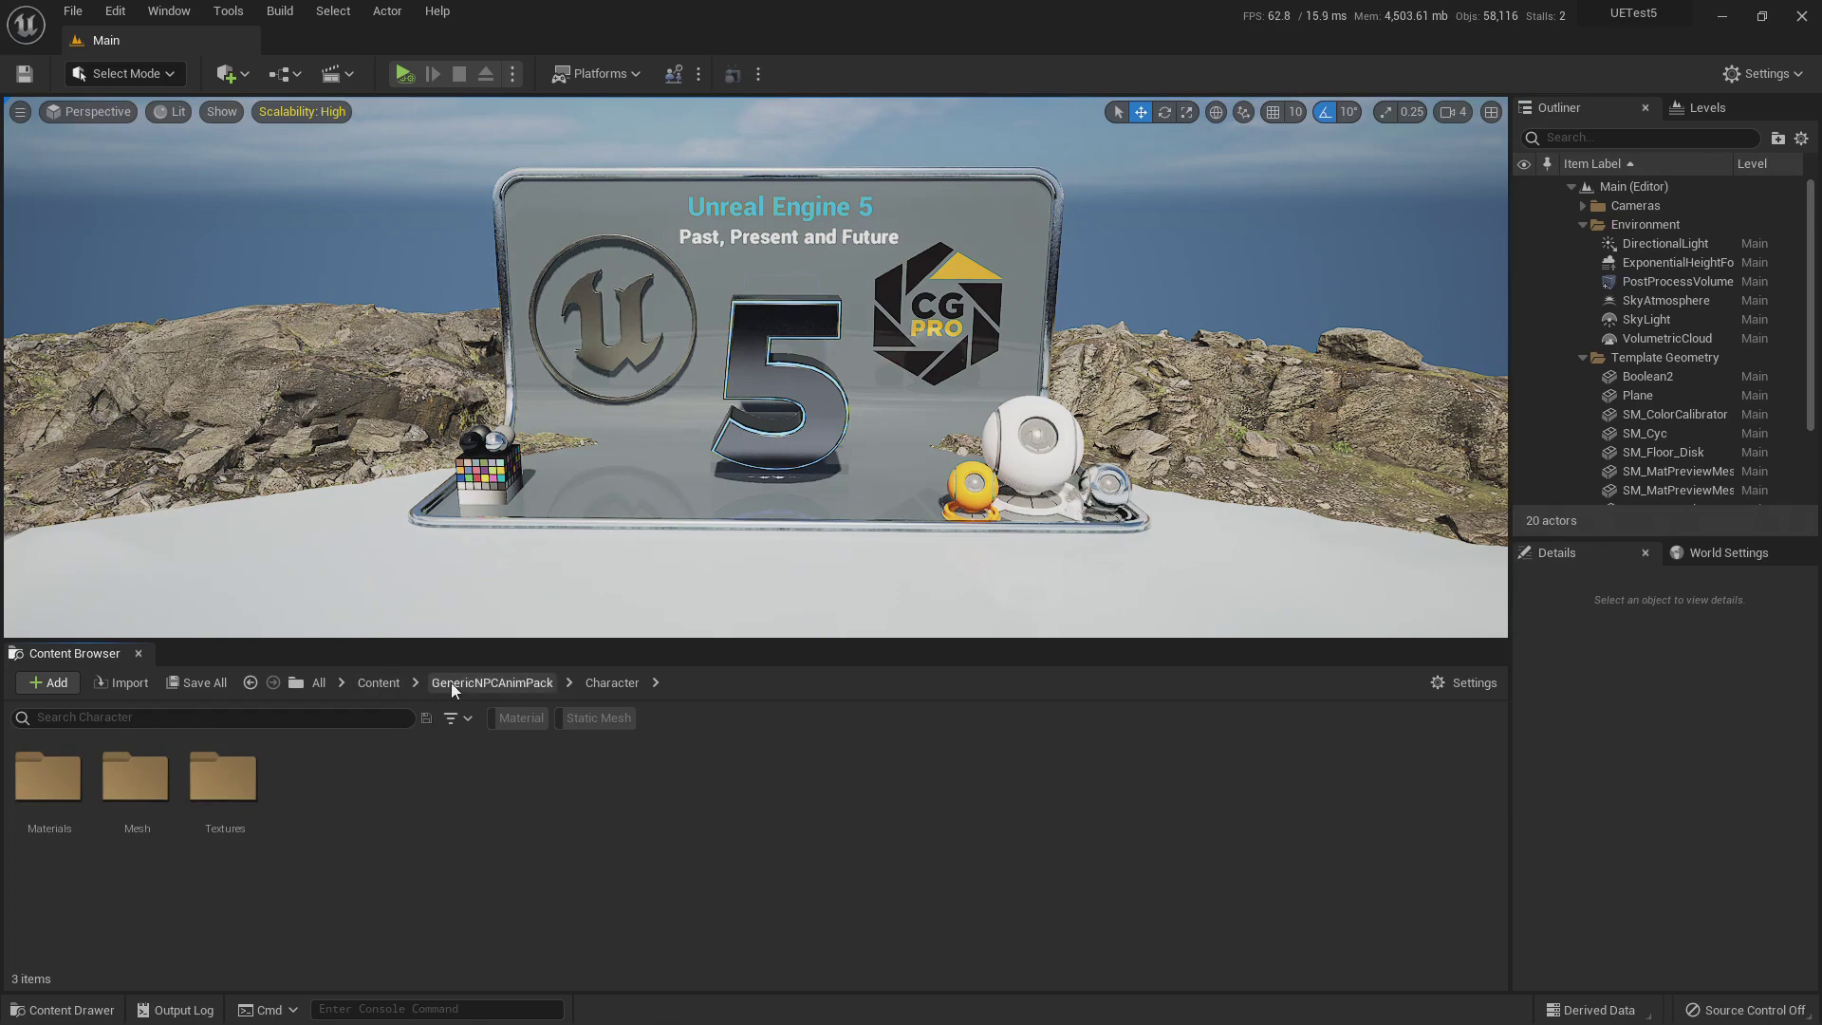
{"action": "left_click", "coordinate": [394, 687]}
{"action": "double_click", "coordinate": [133, 774]}
{"action": "left_click", "coordinate": [61, 800]}
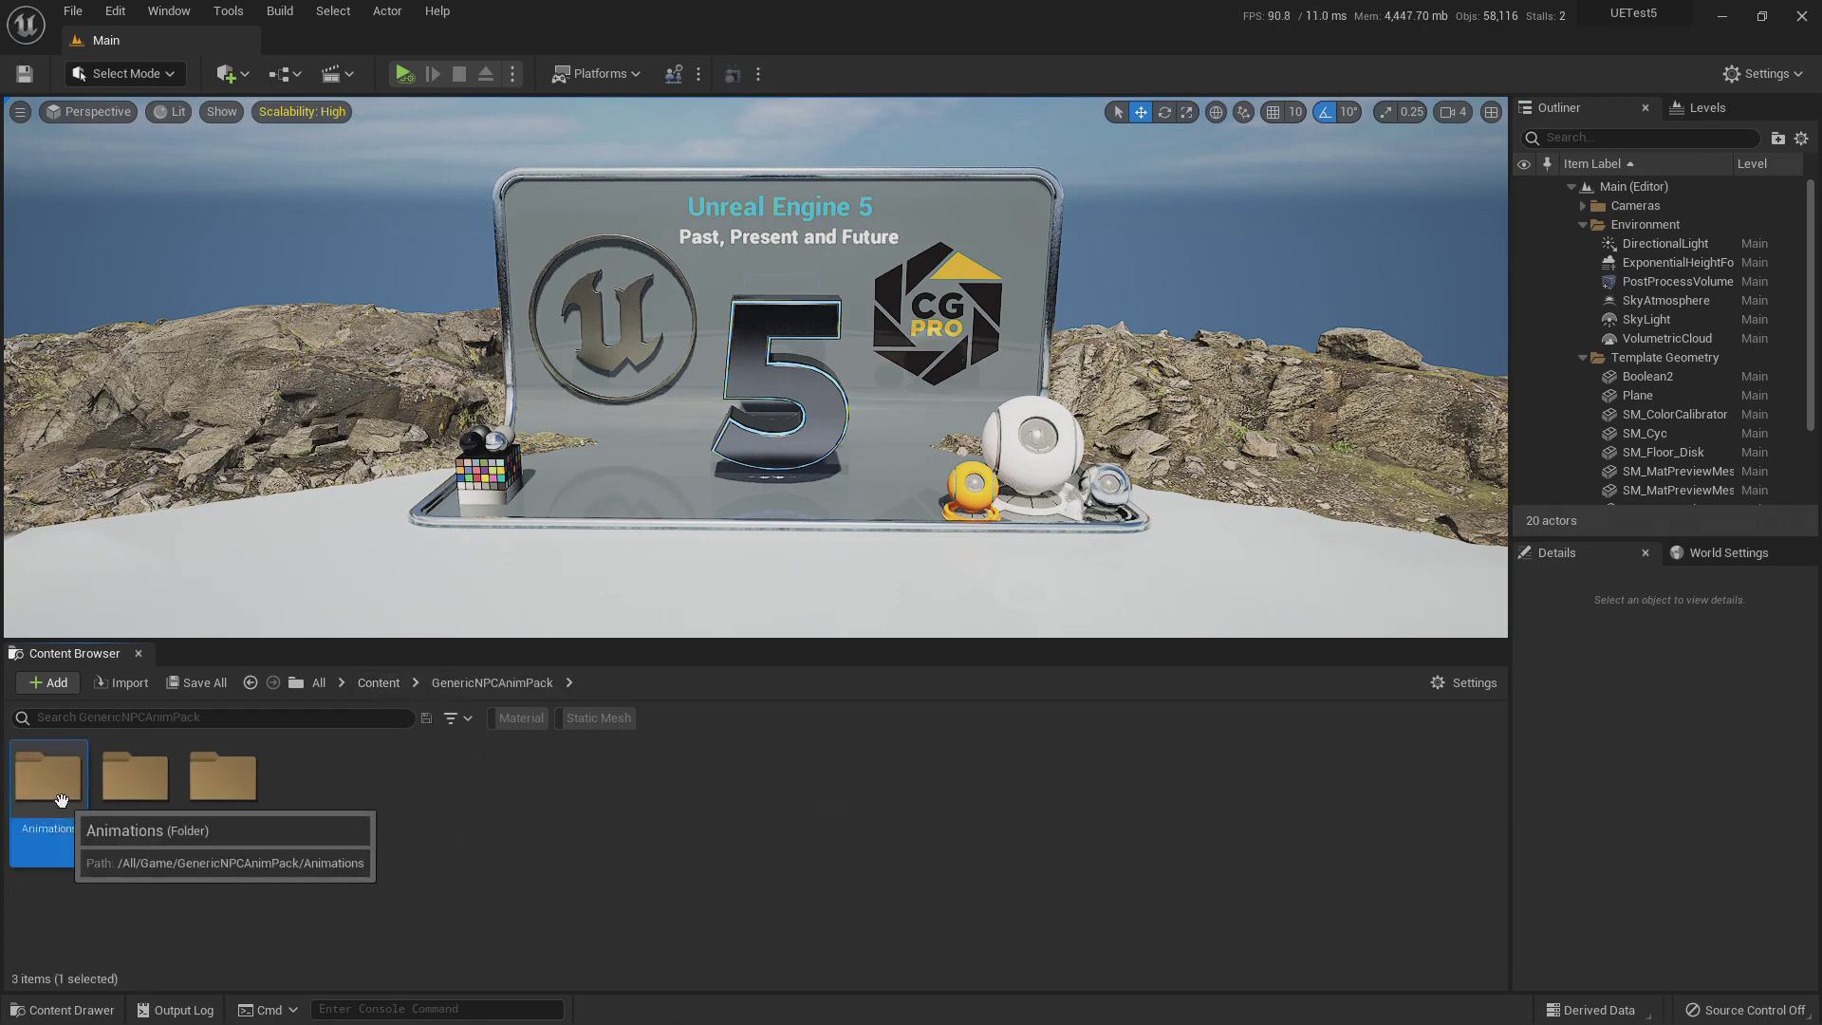
{"action": "double_click", "coordinate": [61, 800]}
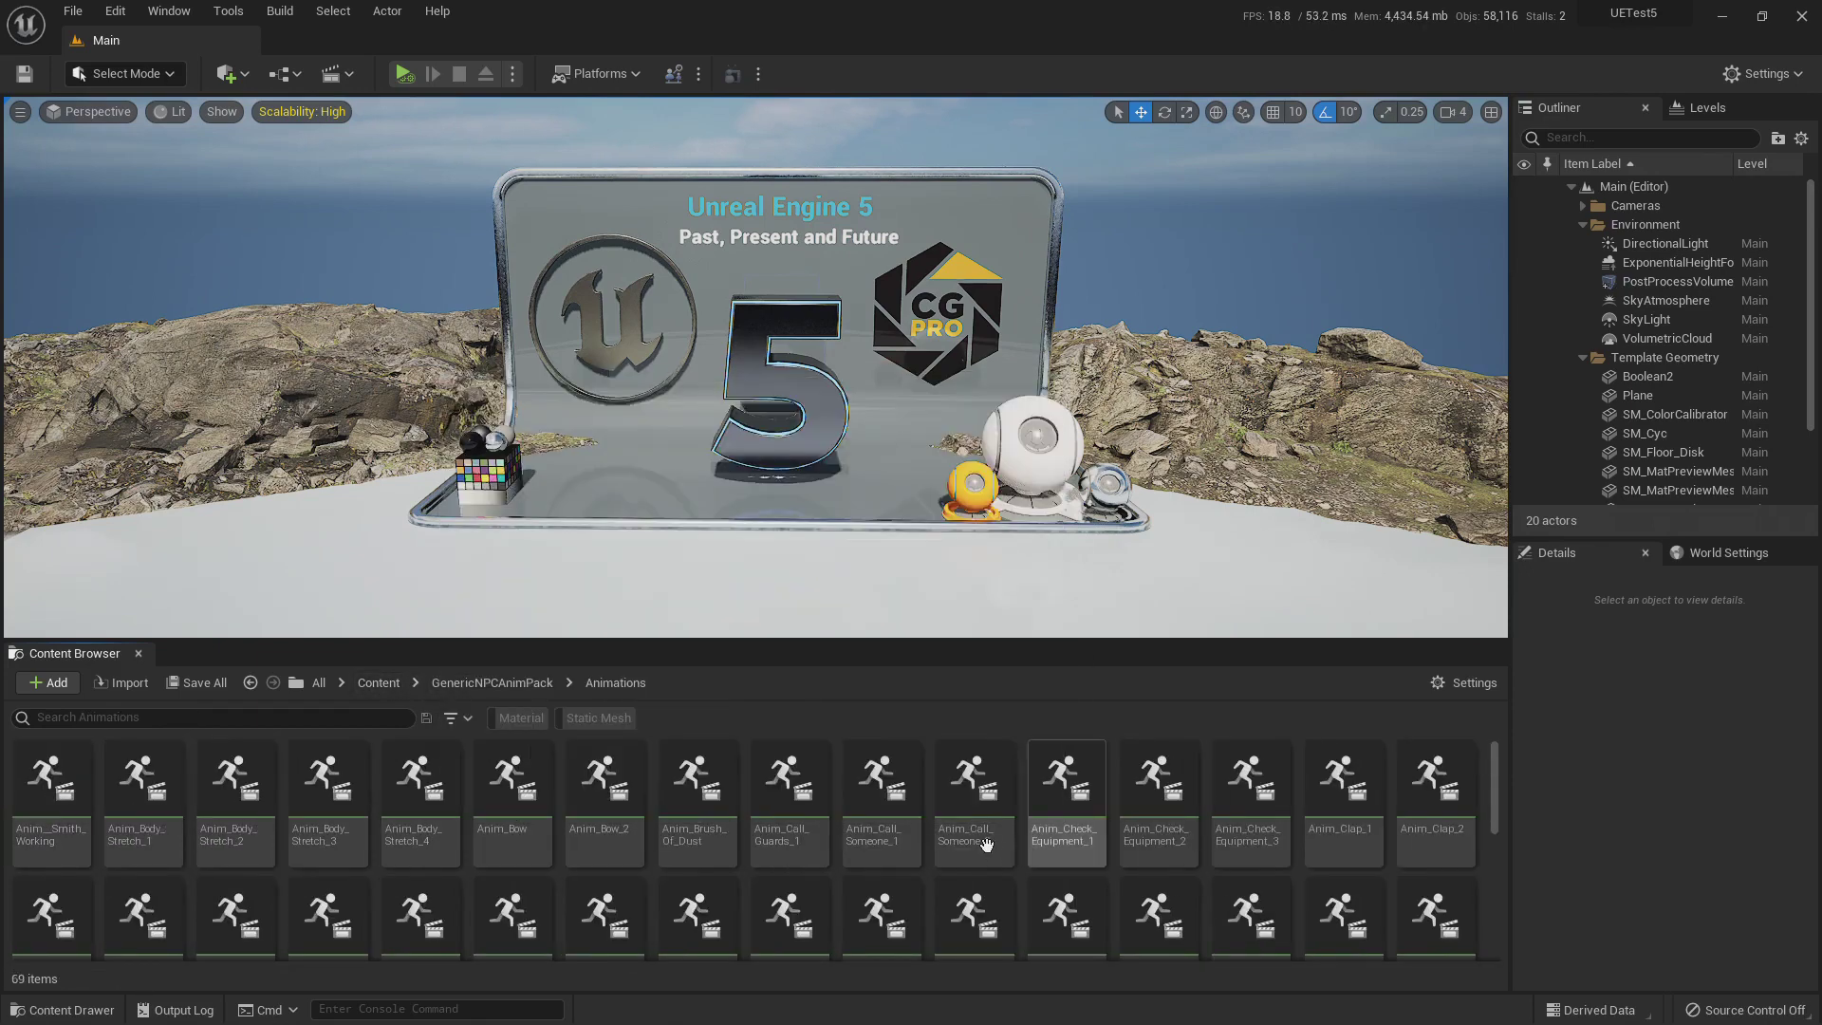
{"action": "mouse_move", "coordinate": [987, 835]}
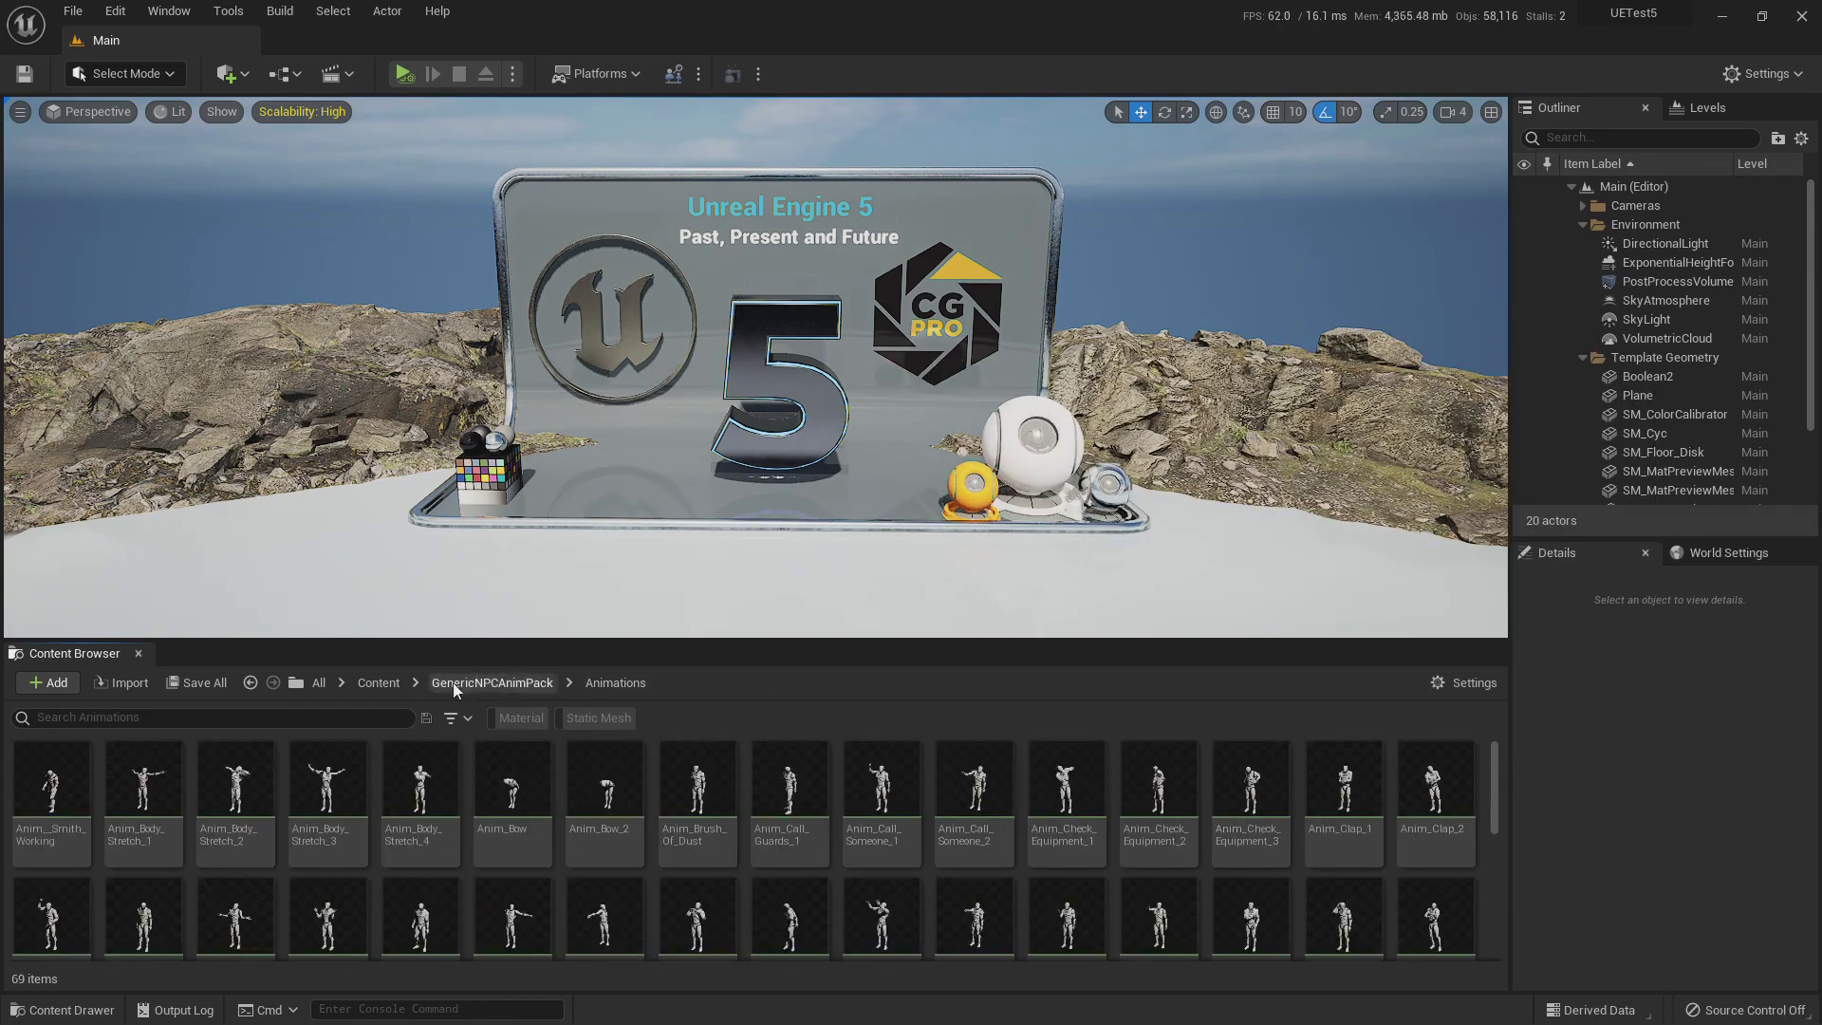
Step: Return to the Content folder and open the Mesh folder under GenericNPCAnimPack, Character
{"action": "left_click", "coordinate": [378, 683]}
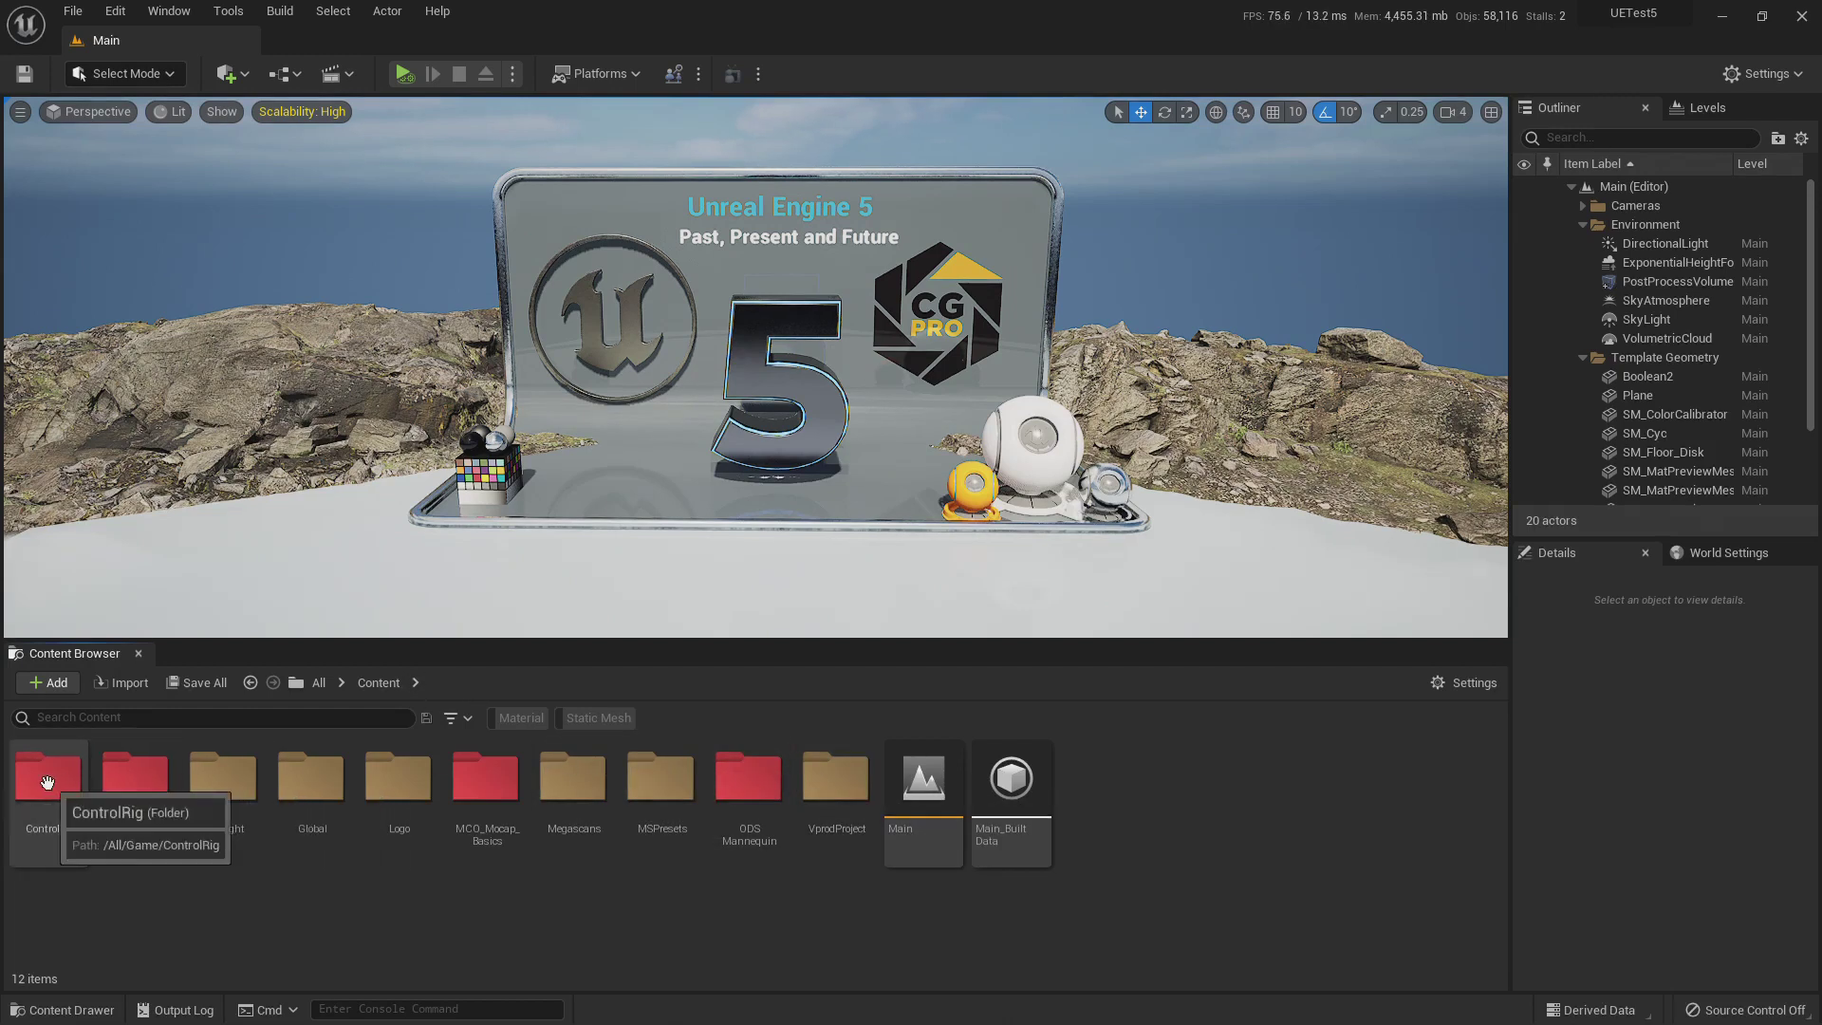
{"action": "double_click", "coordinate": [48, 781]}
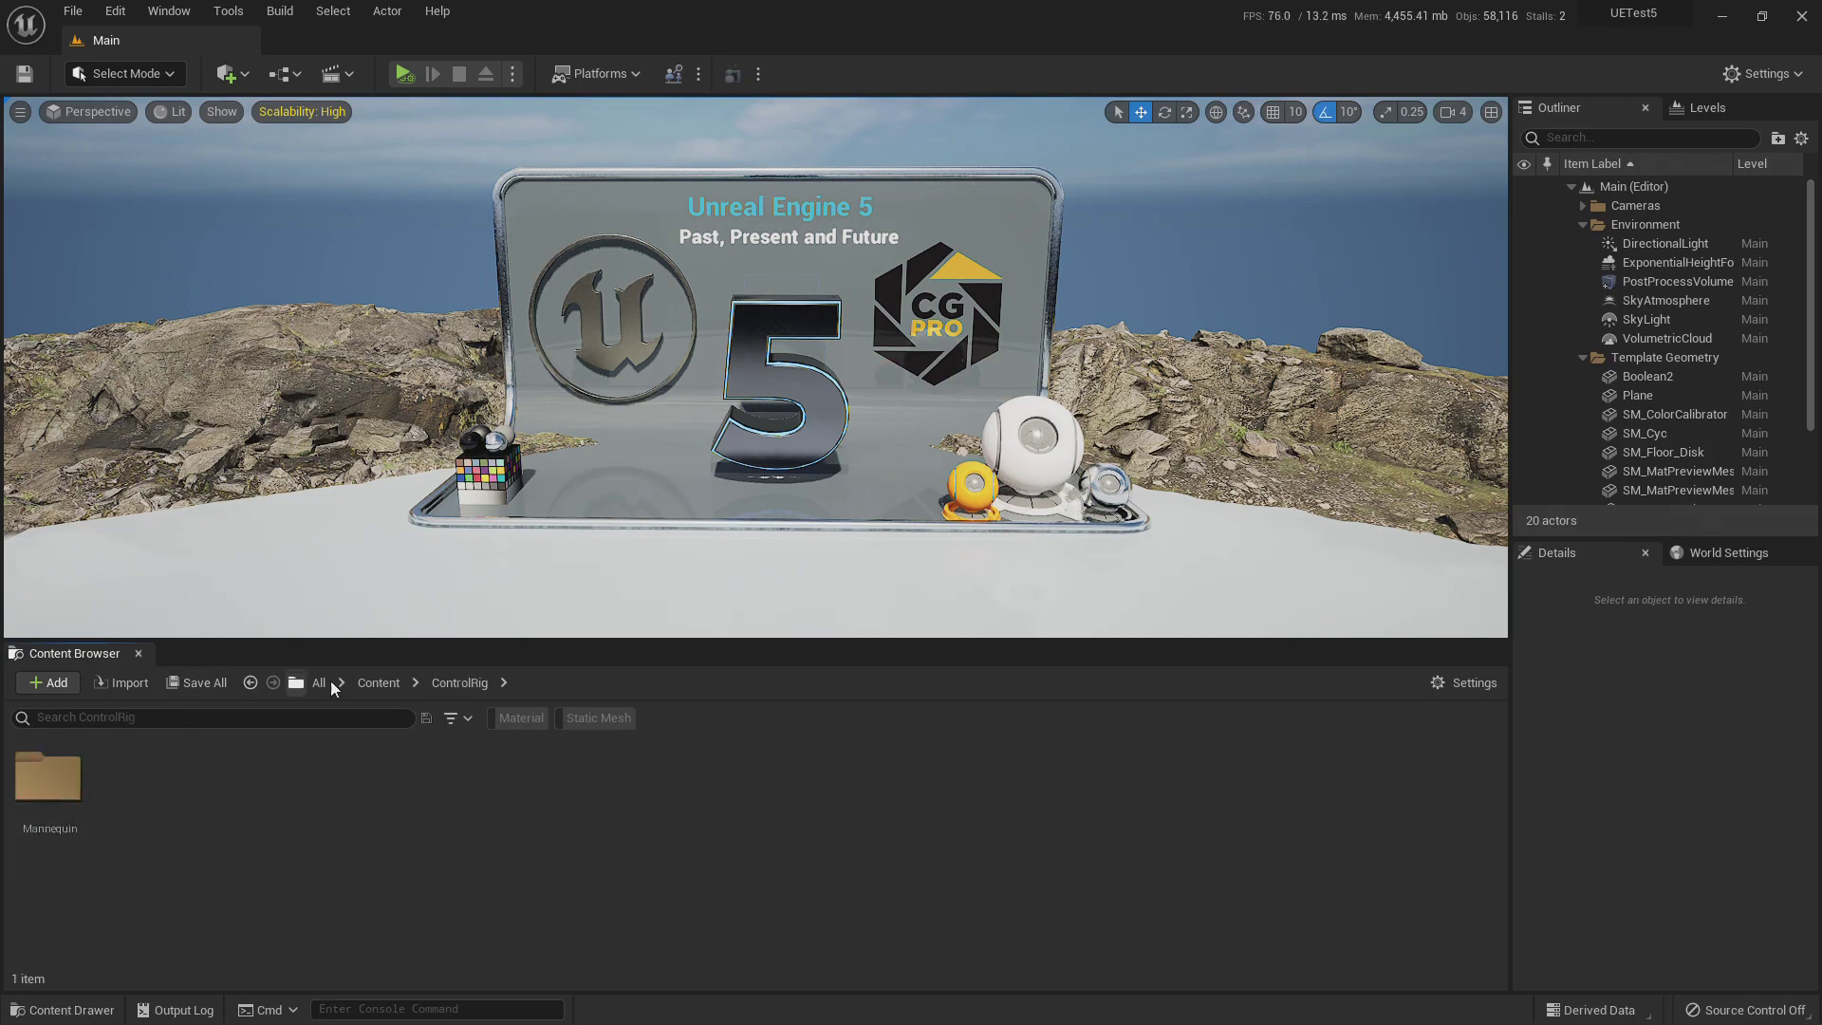
{"action": "key", "text": "alt+Left"}
{"action": "double_click", "coordinate": [137, 799]}
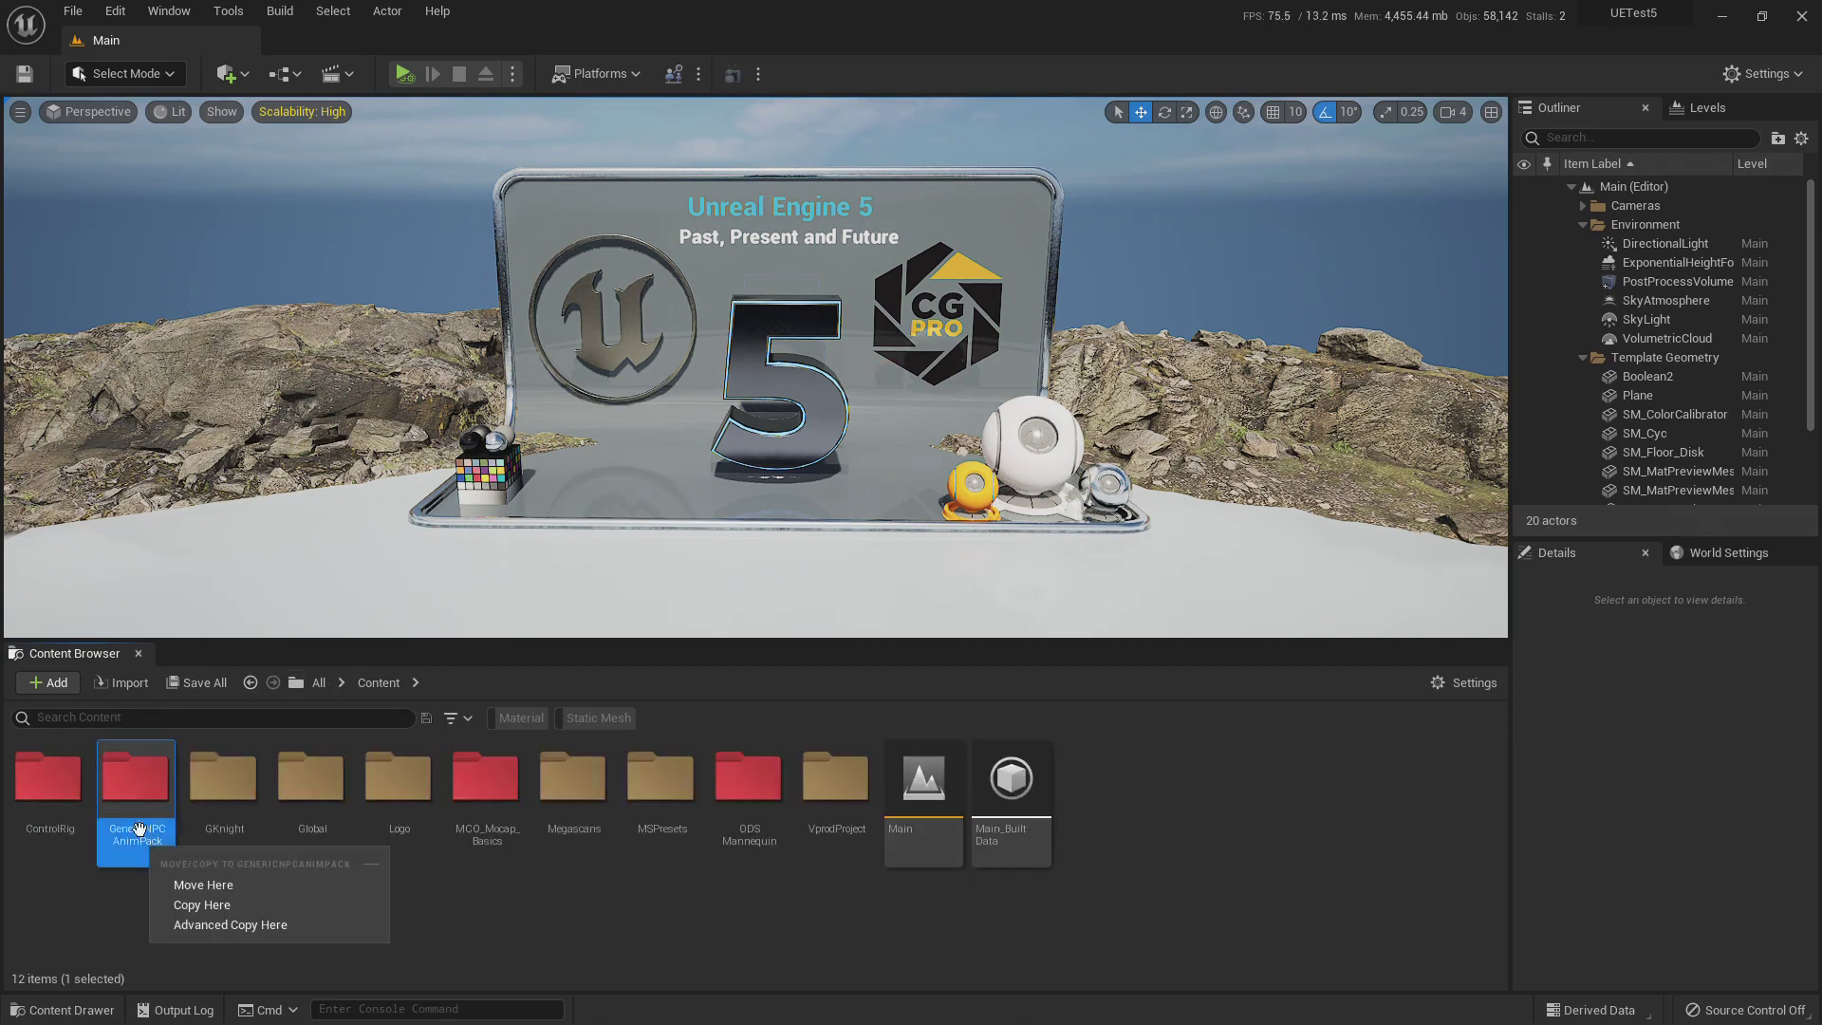
{"action": "double_click", "coordinate": [141, 795]}
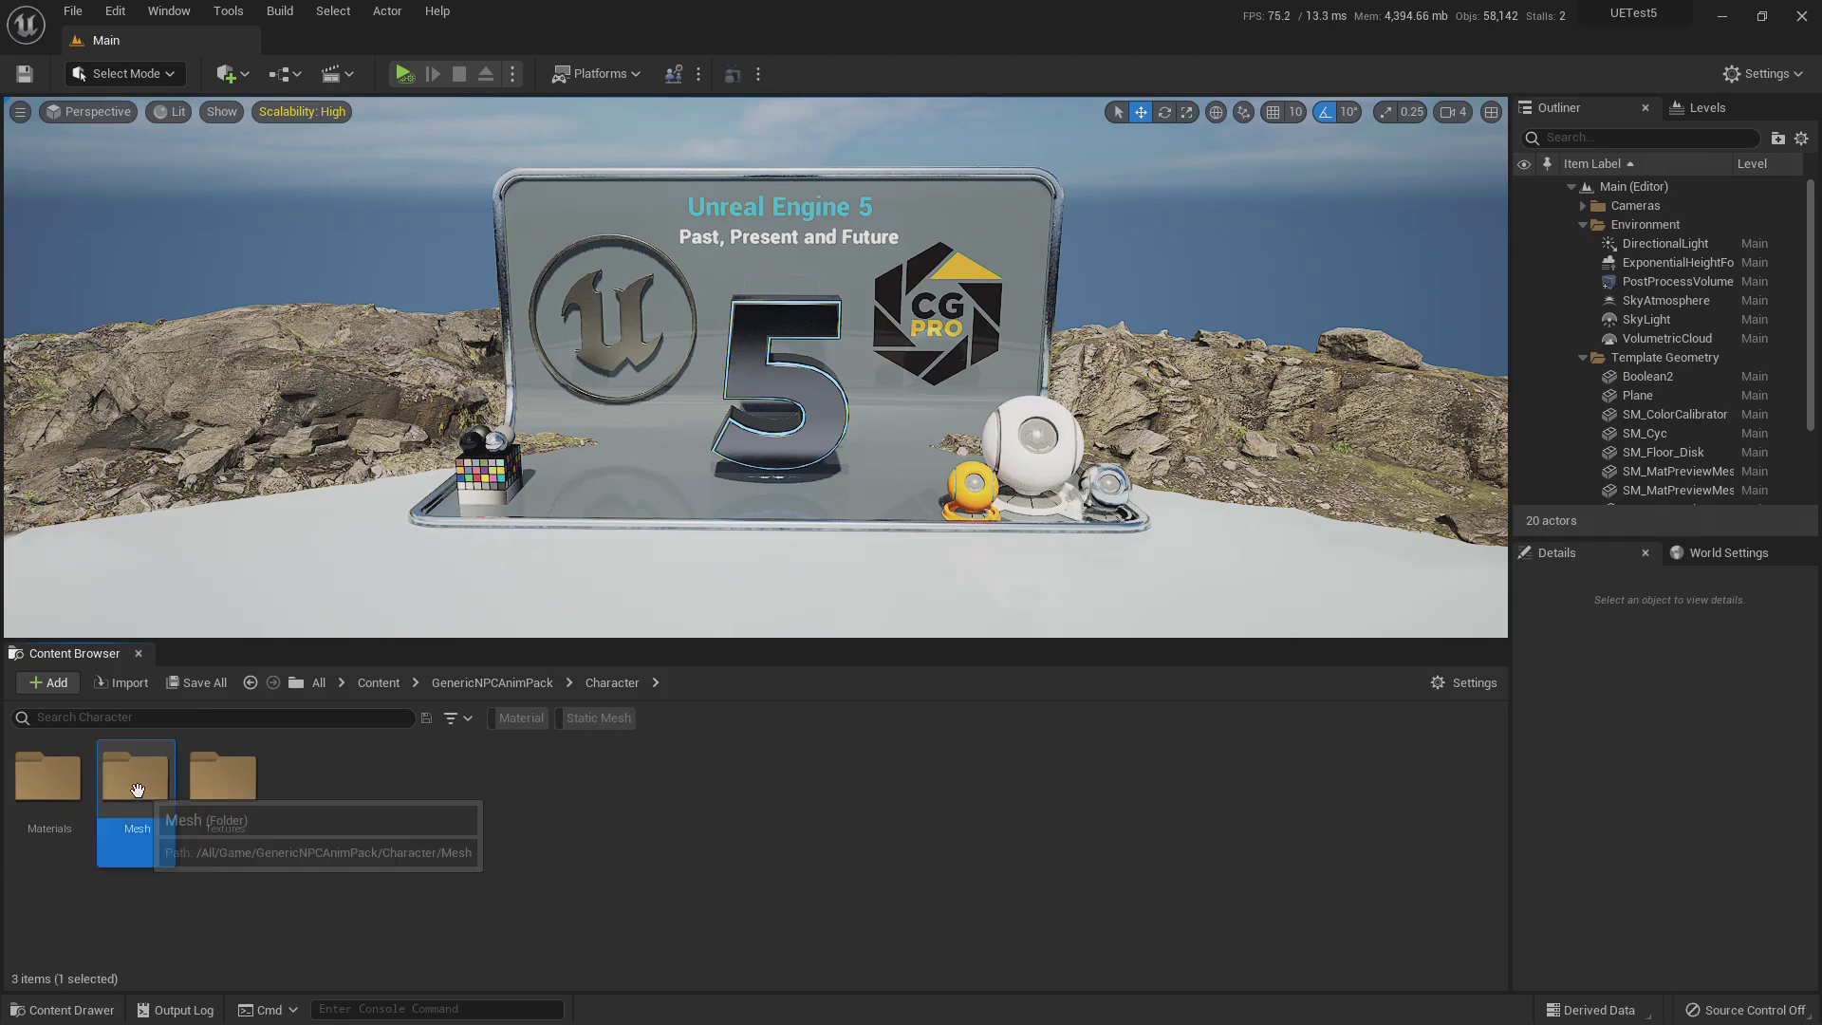
{"action": "double_click", "coordinate": [140, 790]}
Step: Review the Create and Asset Actions options available for NPC_Mannequin_Skeleton without choosing any
{"action": "left_click", "coordinate": [213, 788]}
{"action": "right_click", "coordinate": [217, 790]}
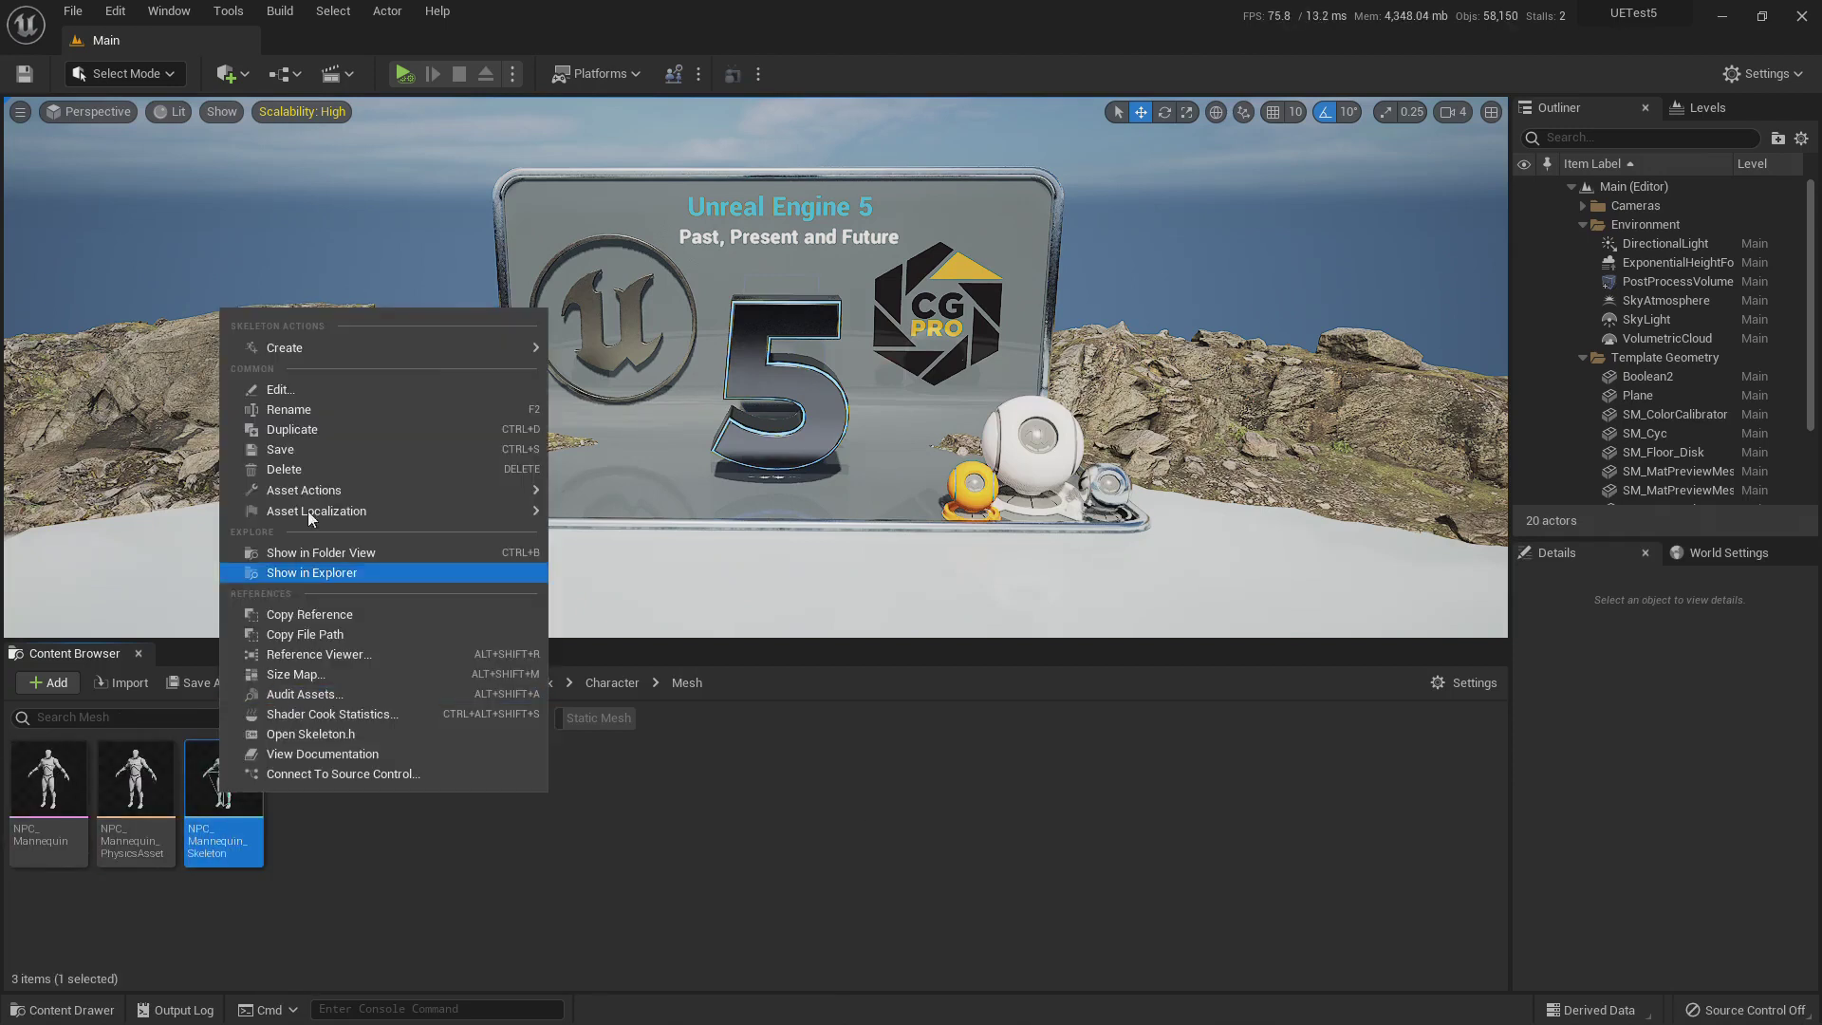
{"action": "mouse_move", "coordinate": [380, 348]}
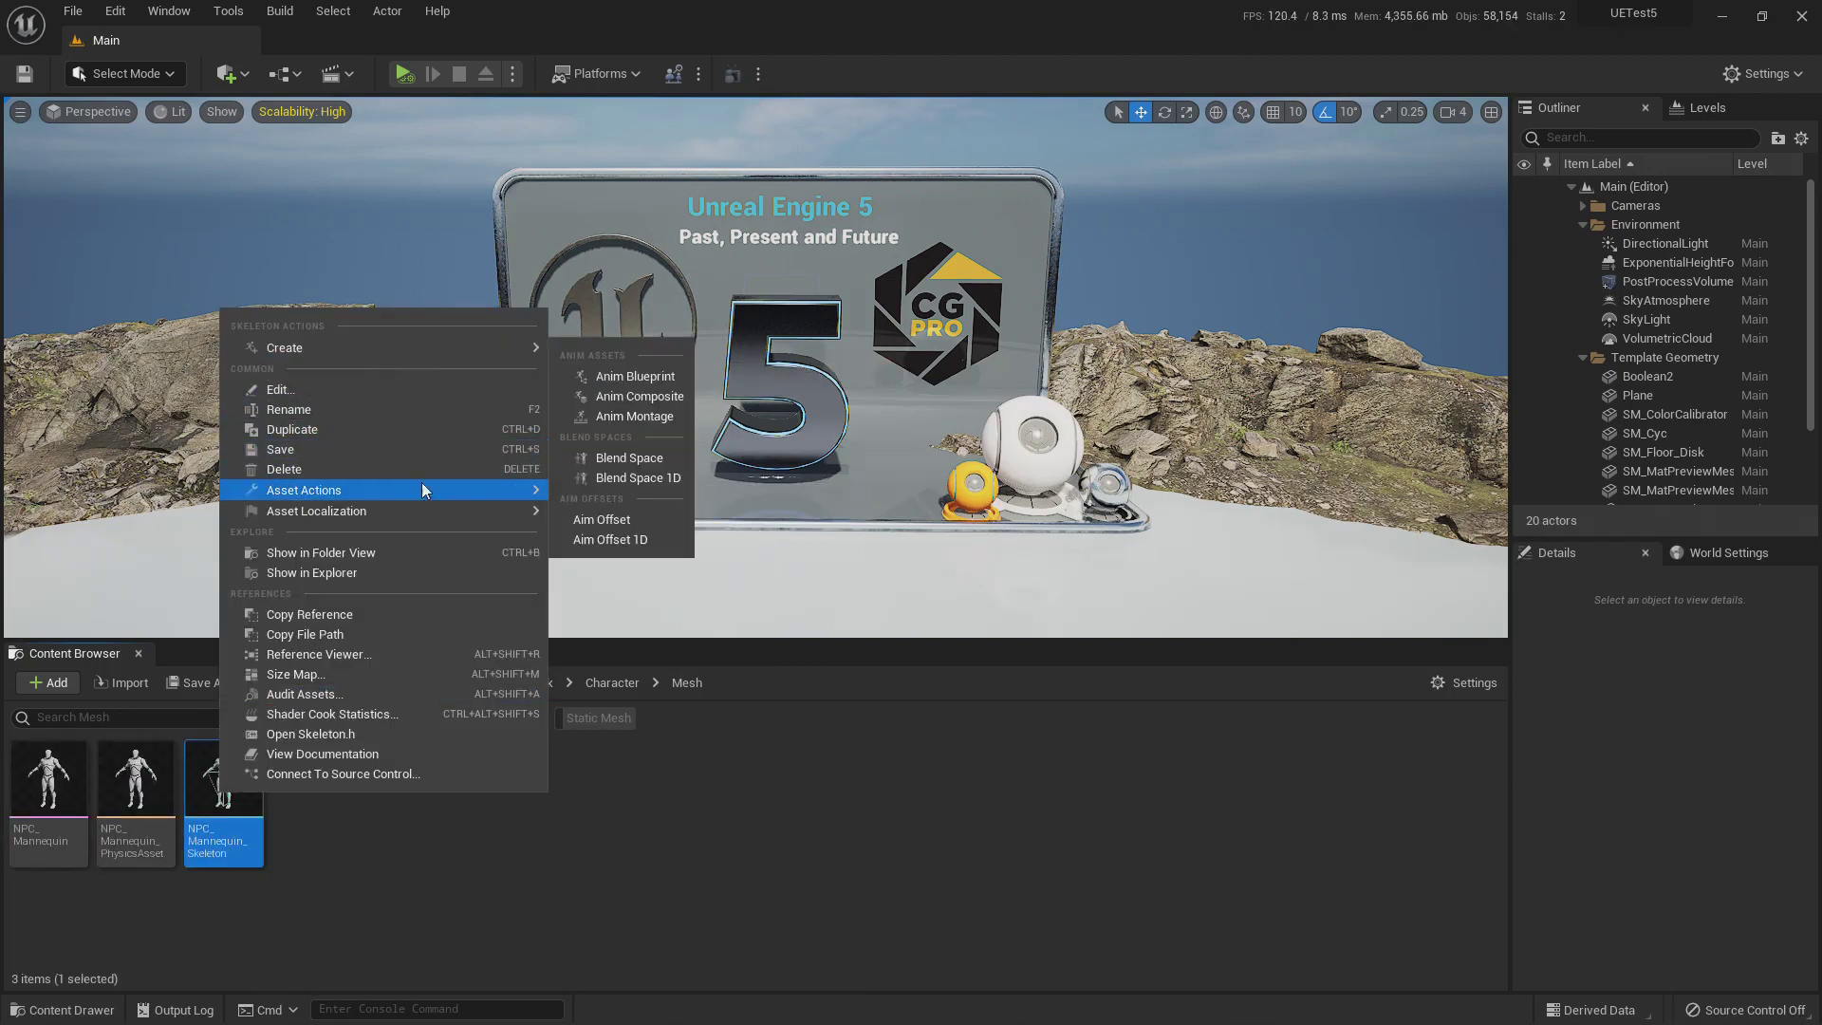
{"action": "mouse_move", "coordinate": [427, 490]}
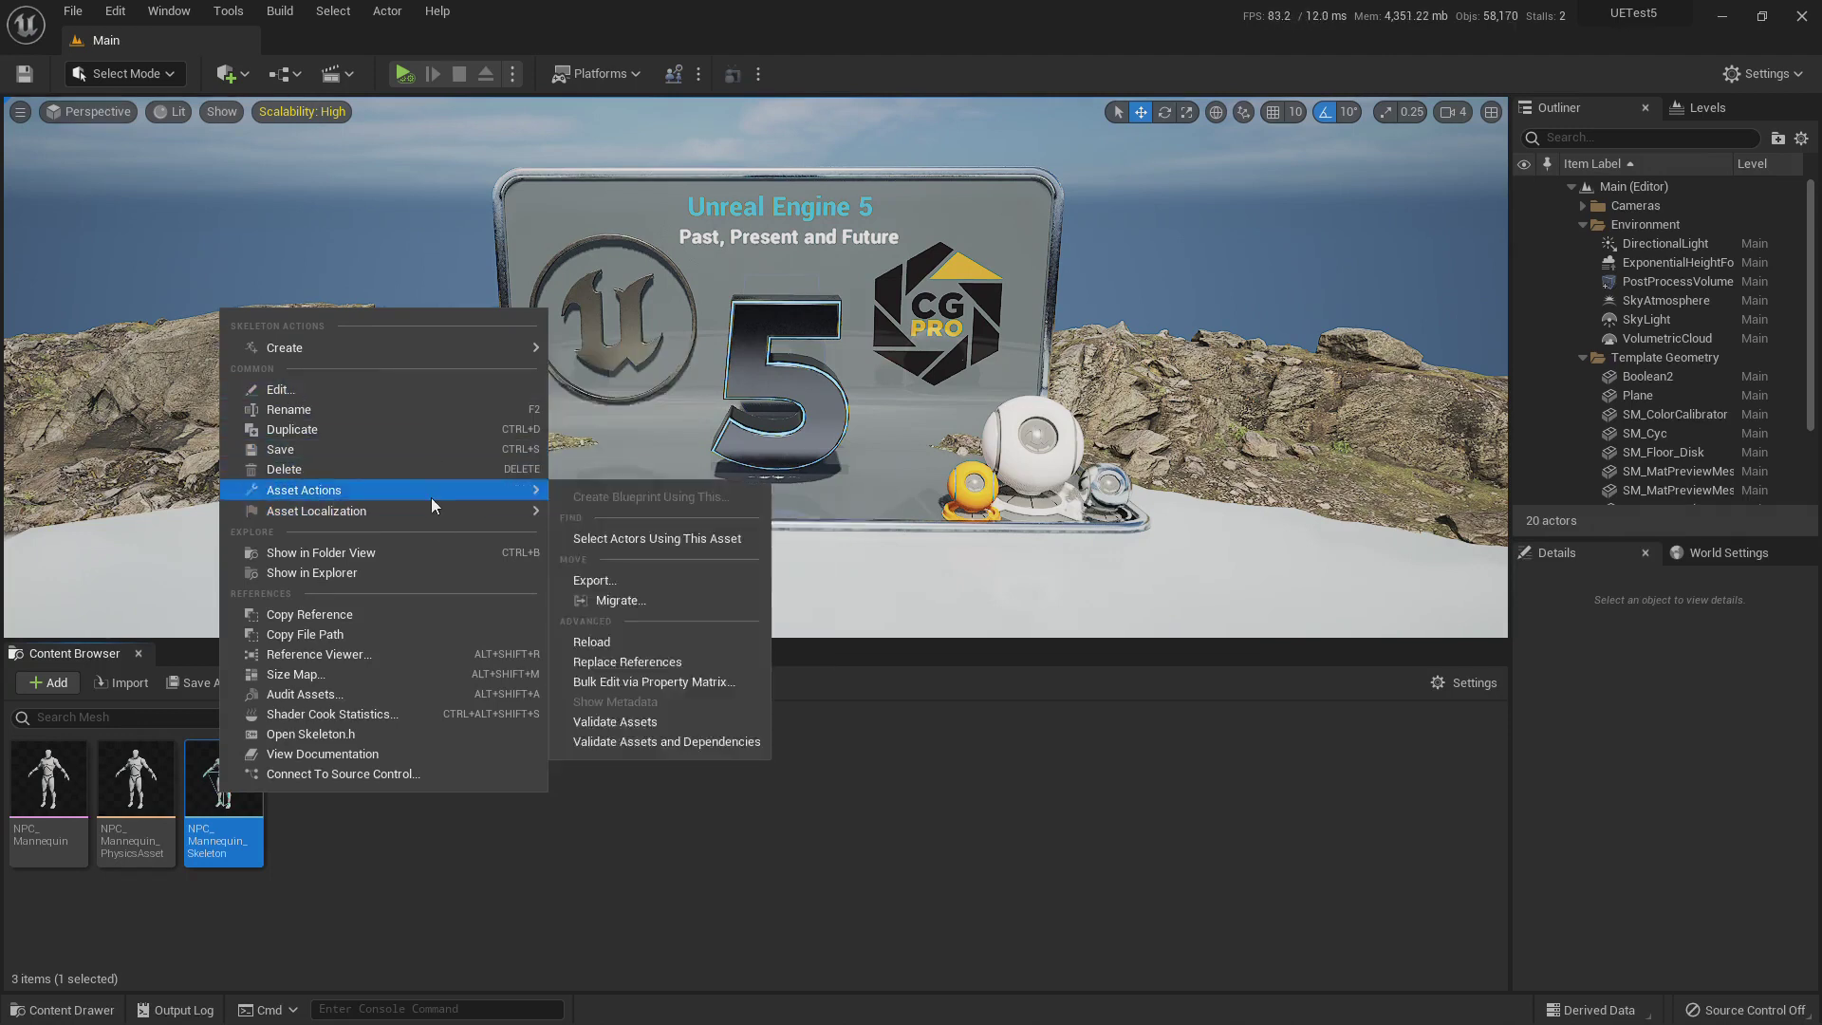
{"action": "left_click", "coordinate": [927, 773]}
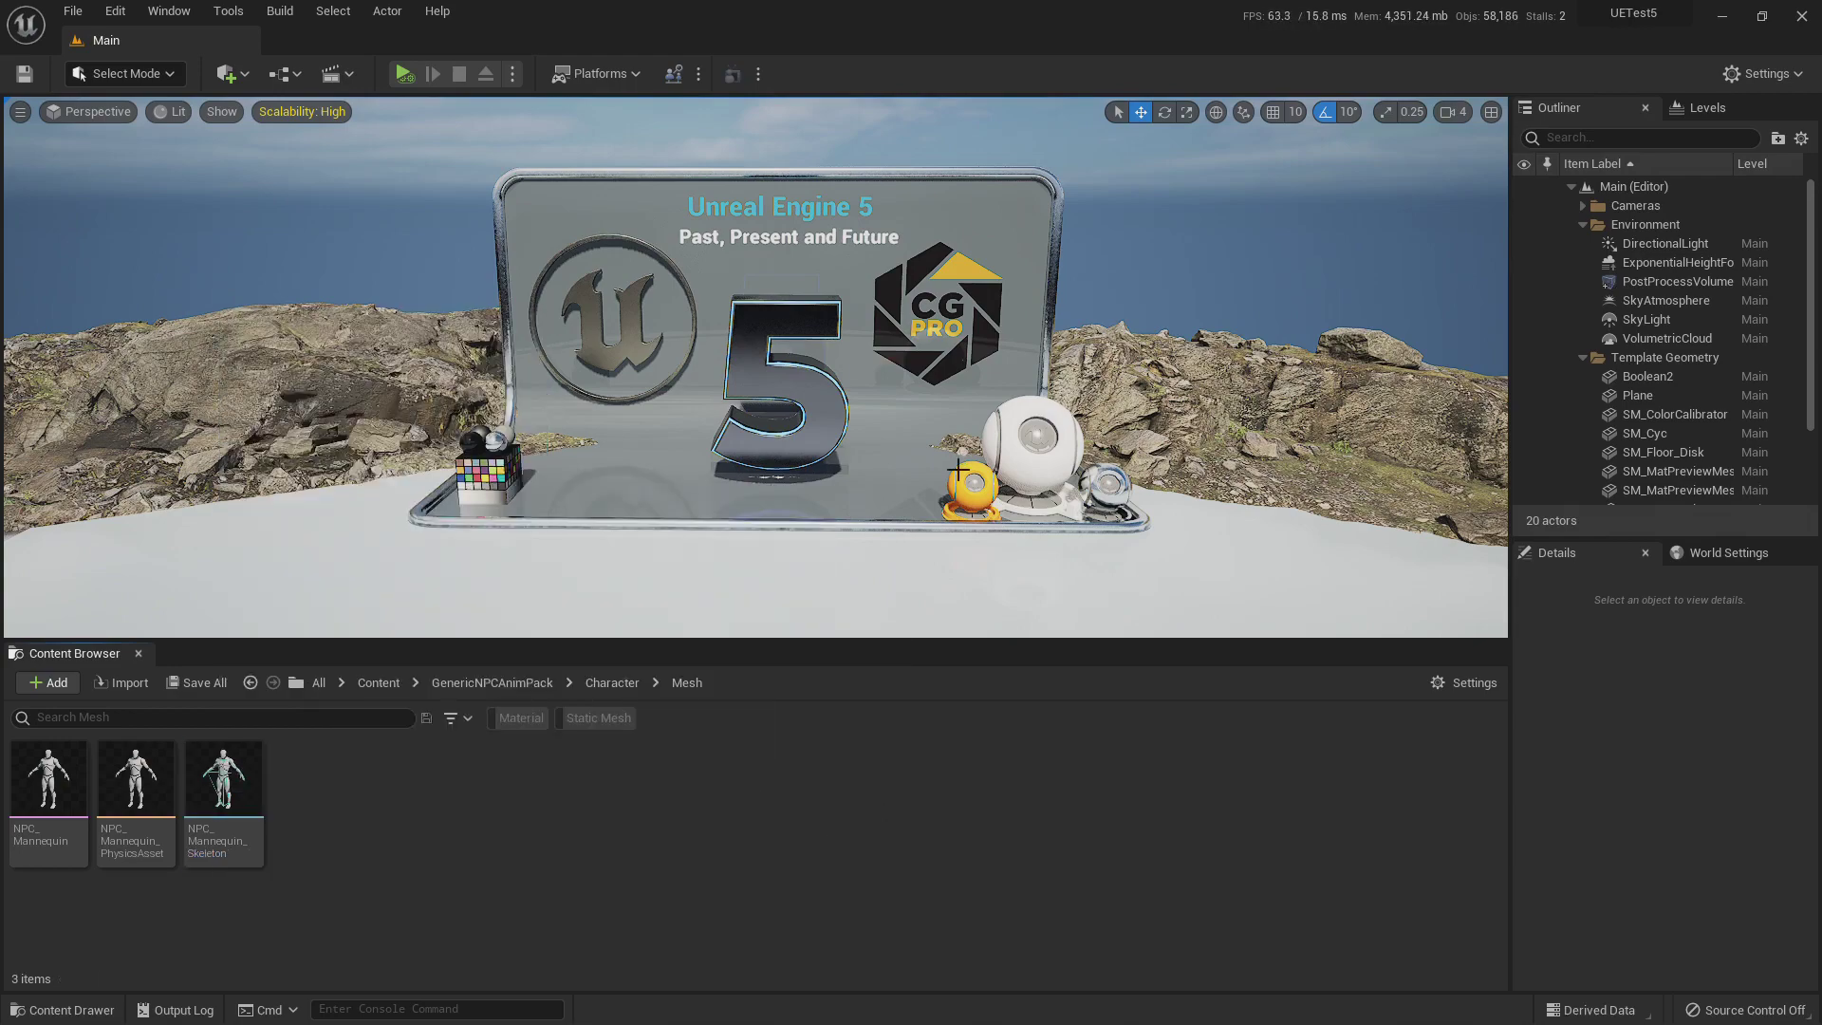
Step: Switch to the Unreal Engine 4 project Test427_VPE and open MCO_Mannequin_Skeleton from the MCO_Mocap_Basics character's Mesh folder
{"action": "right_click_drag", "start_coordinate": [759, 380], "coordinate": [854, 353]}
{"action": "key", "text": "alt+Tab"}
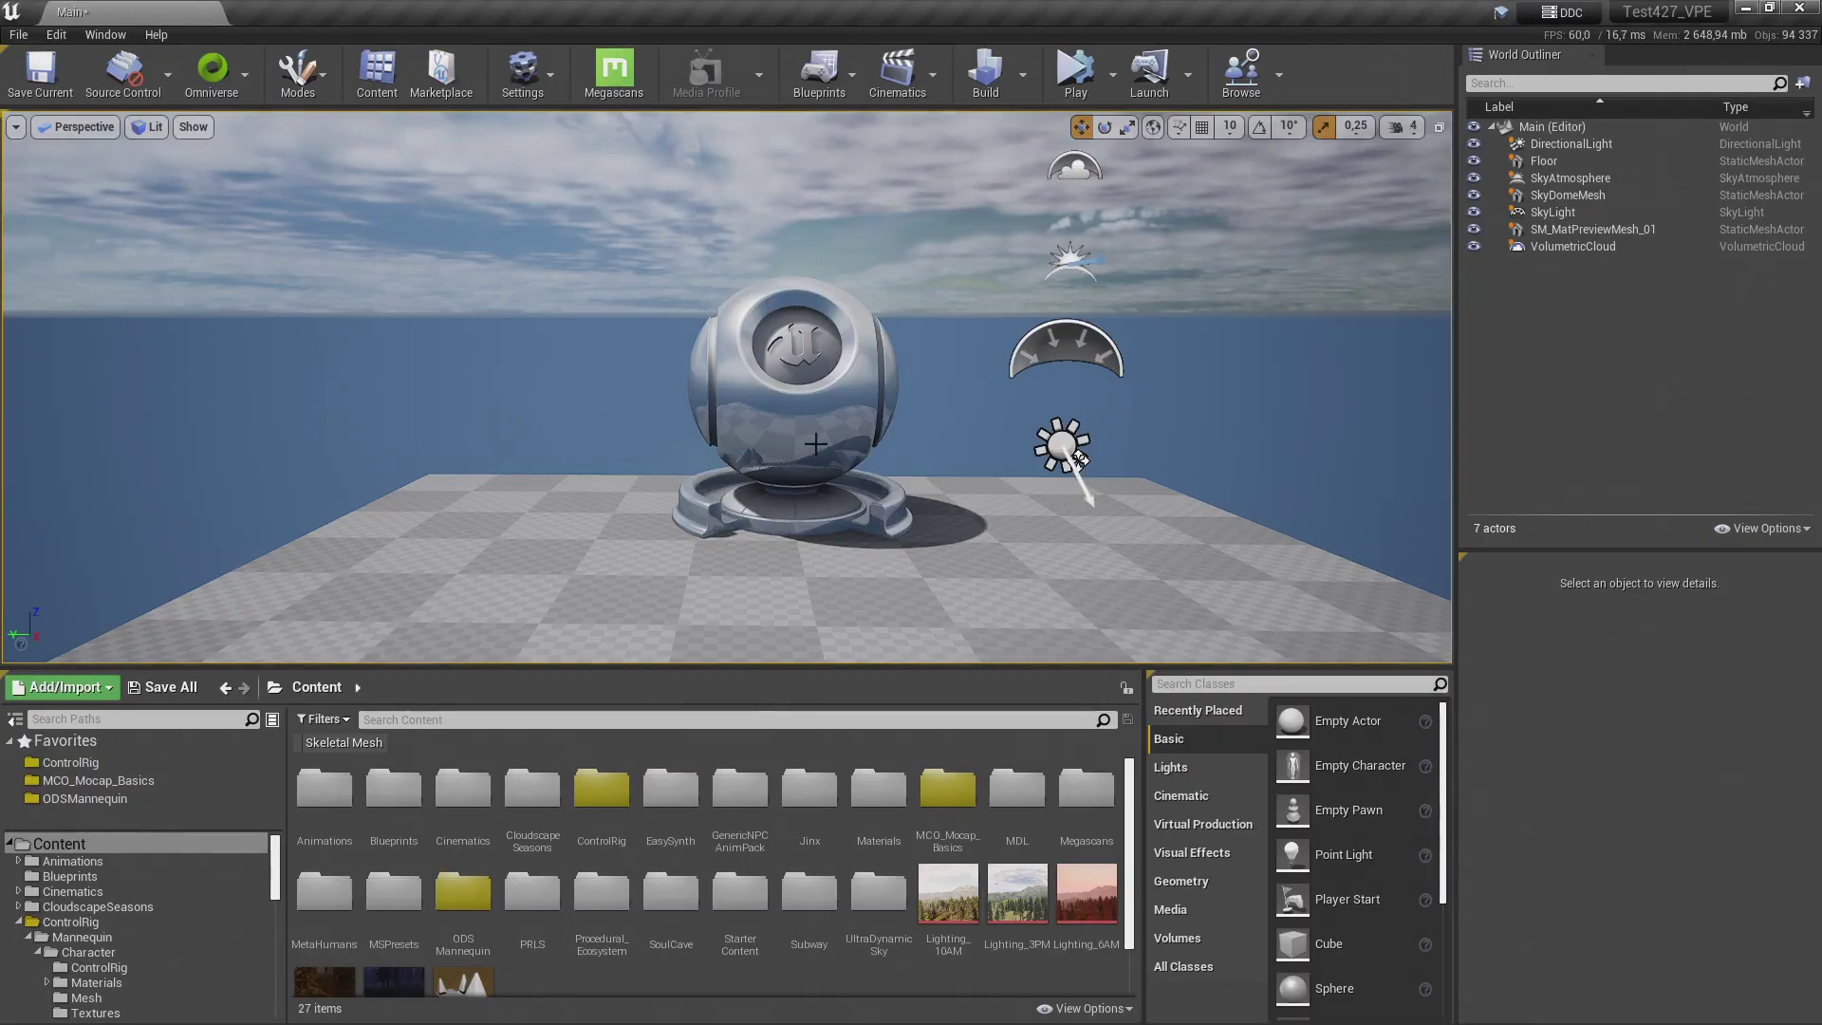
{"action": "right_click_drag", "start_coordinate": [815, 443], "coordinate": [759, 411]}
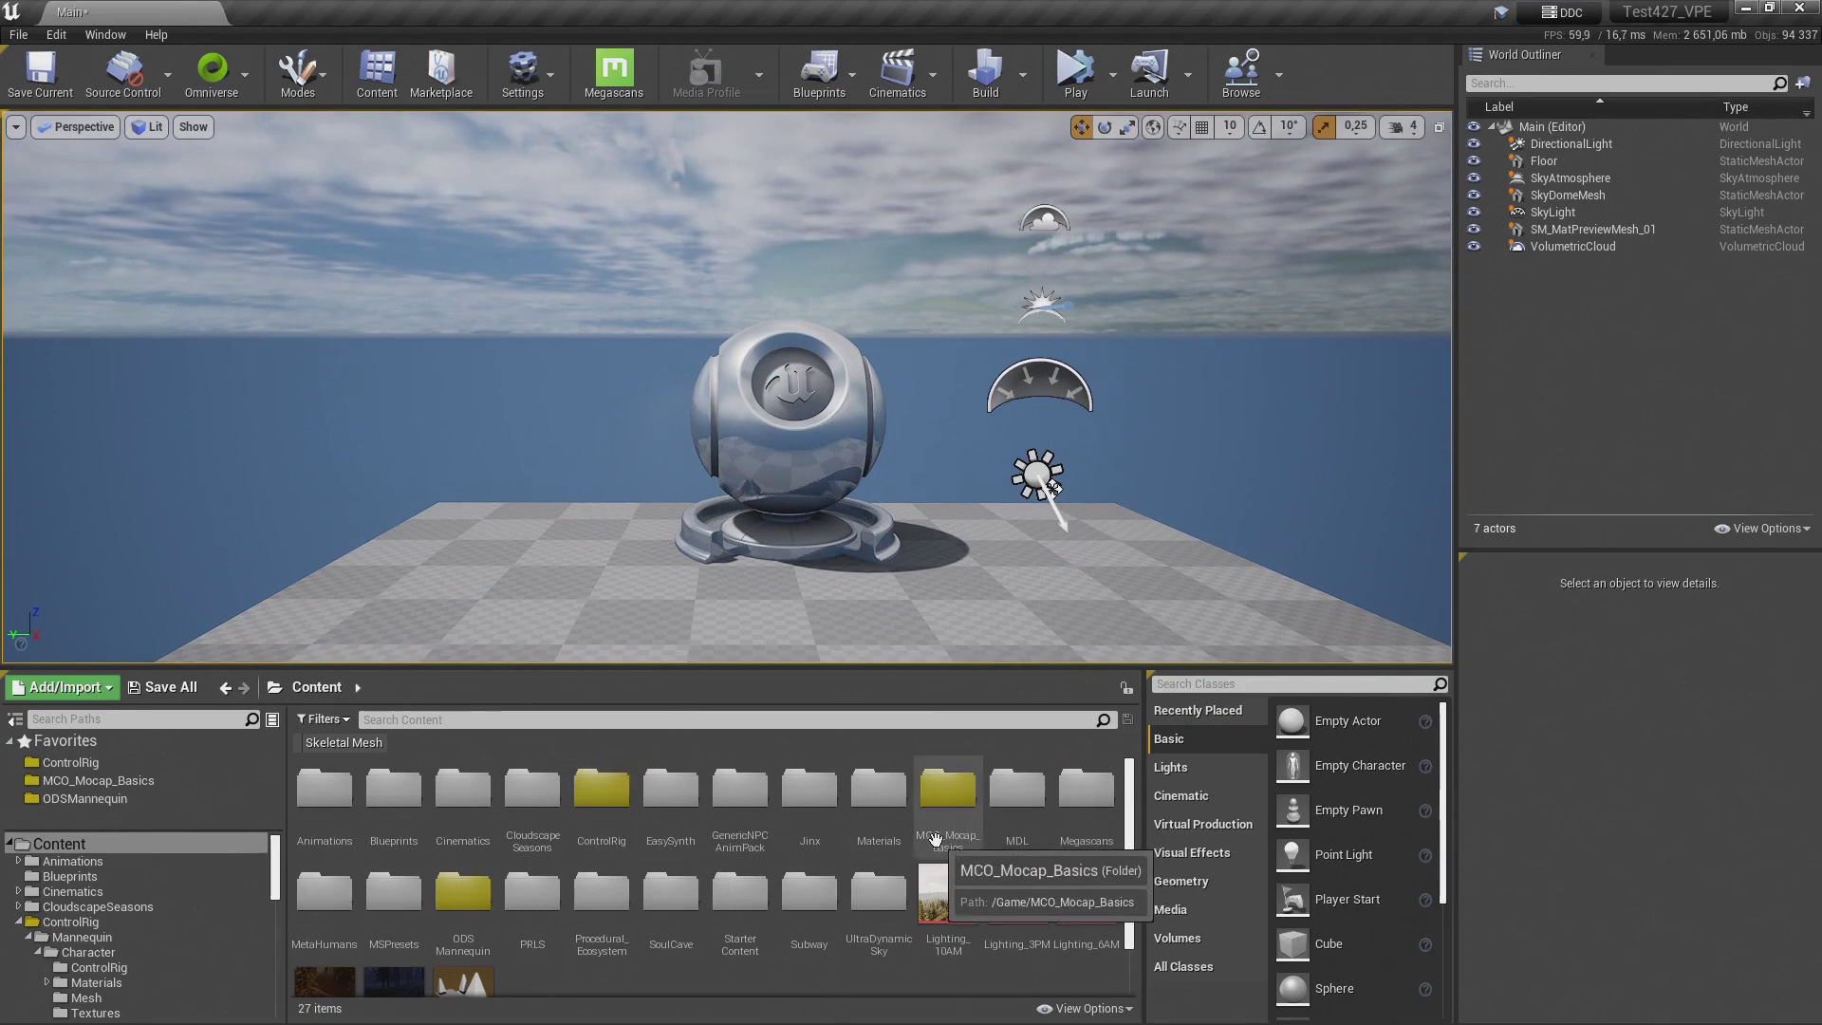
{"action": "double_click", "coordinate": [949, 791]}
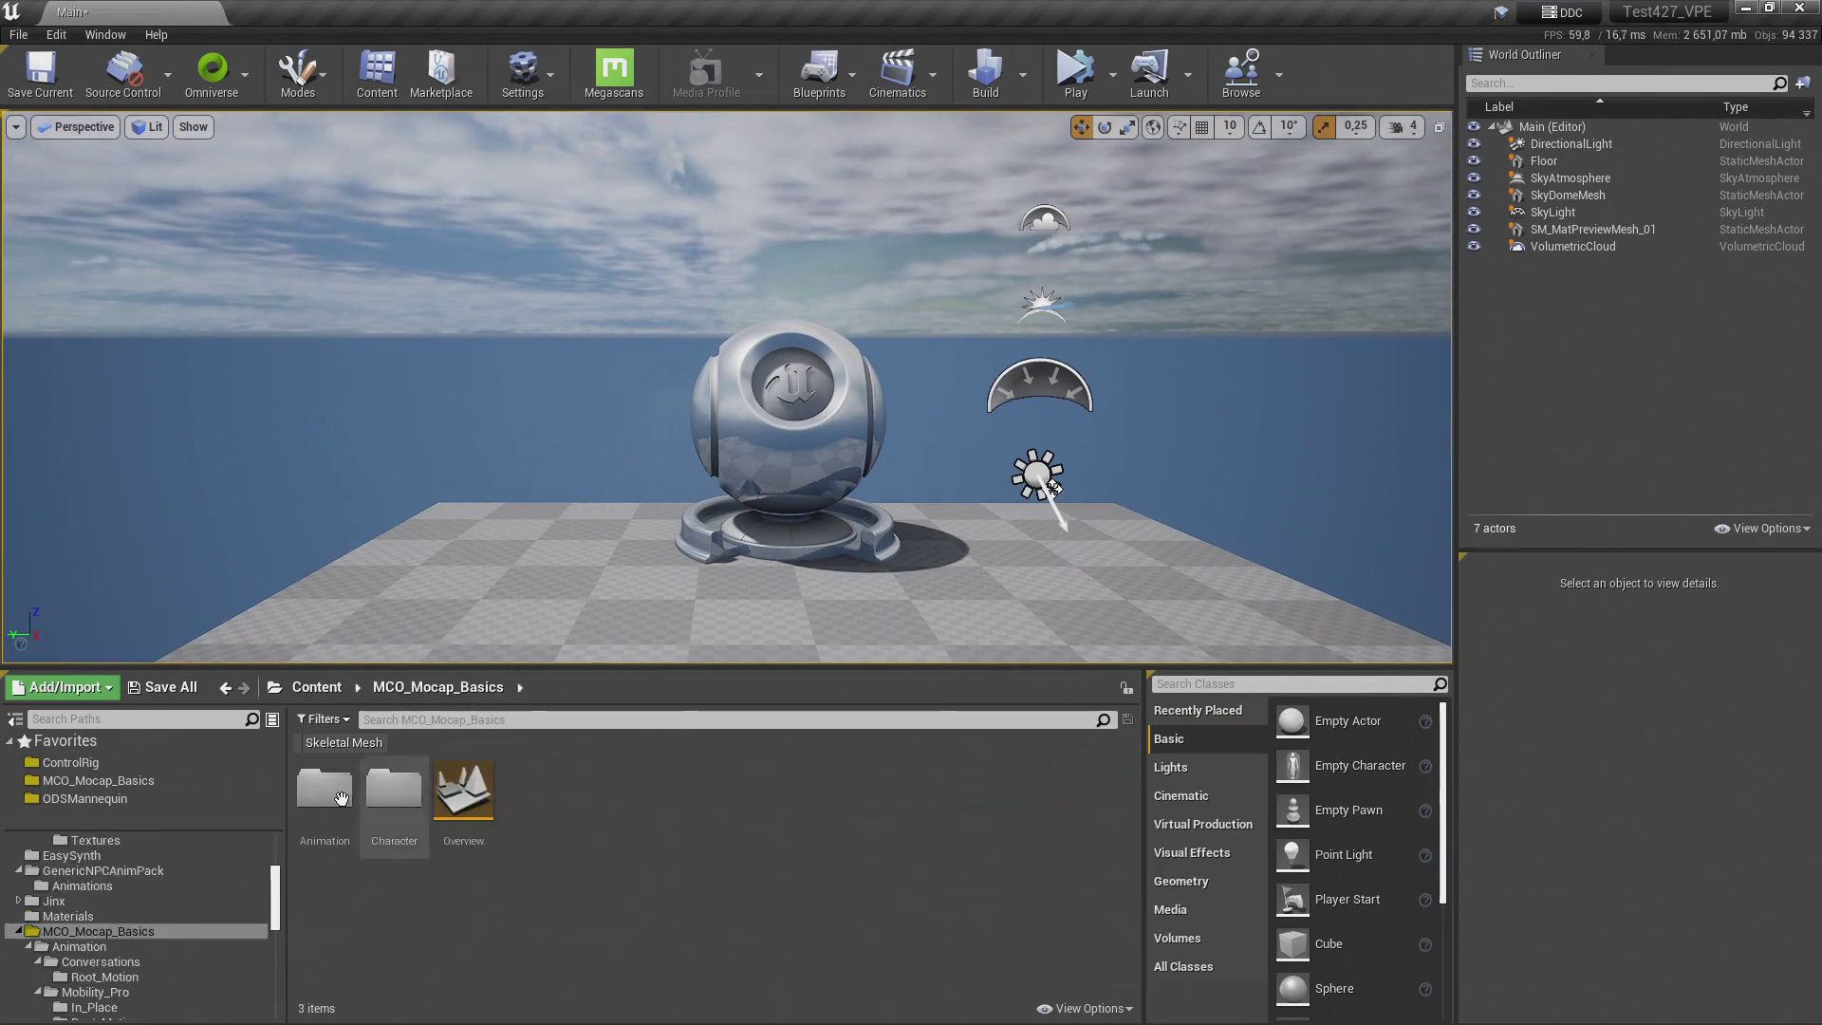
{"action": "double_click", "coordinate": [394, 788]}
{"action": "double_click", "coordinate": [393, 788]}
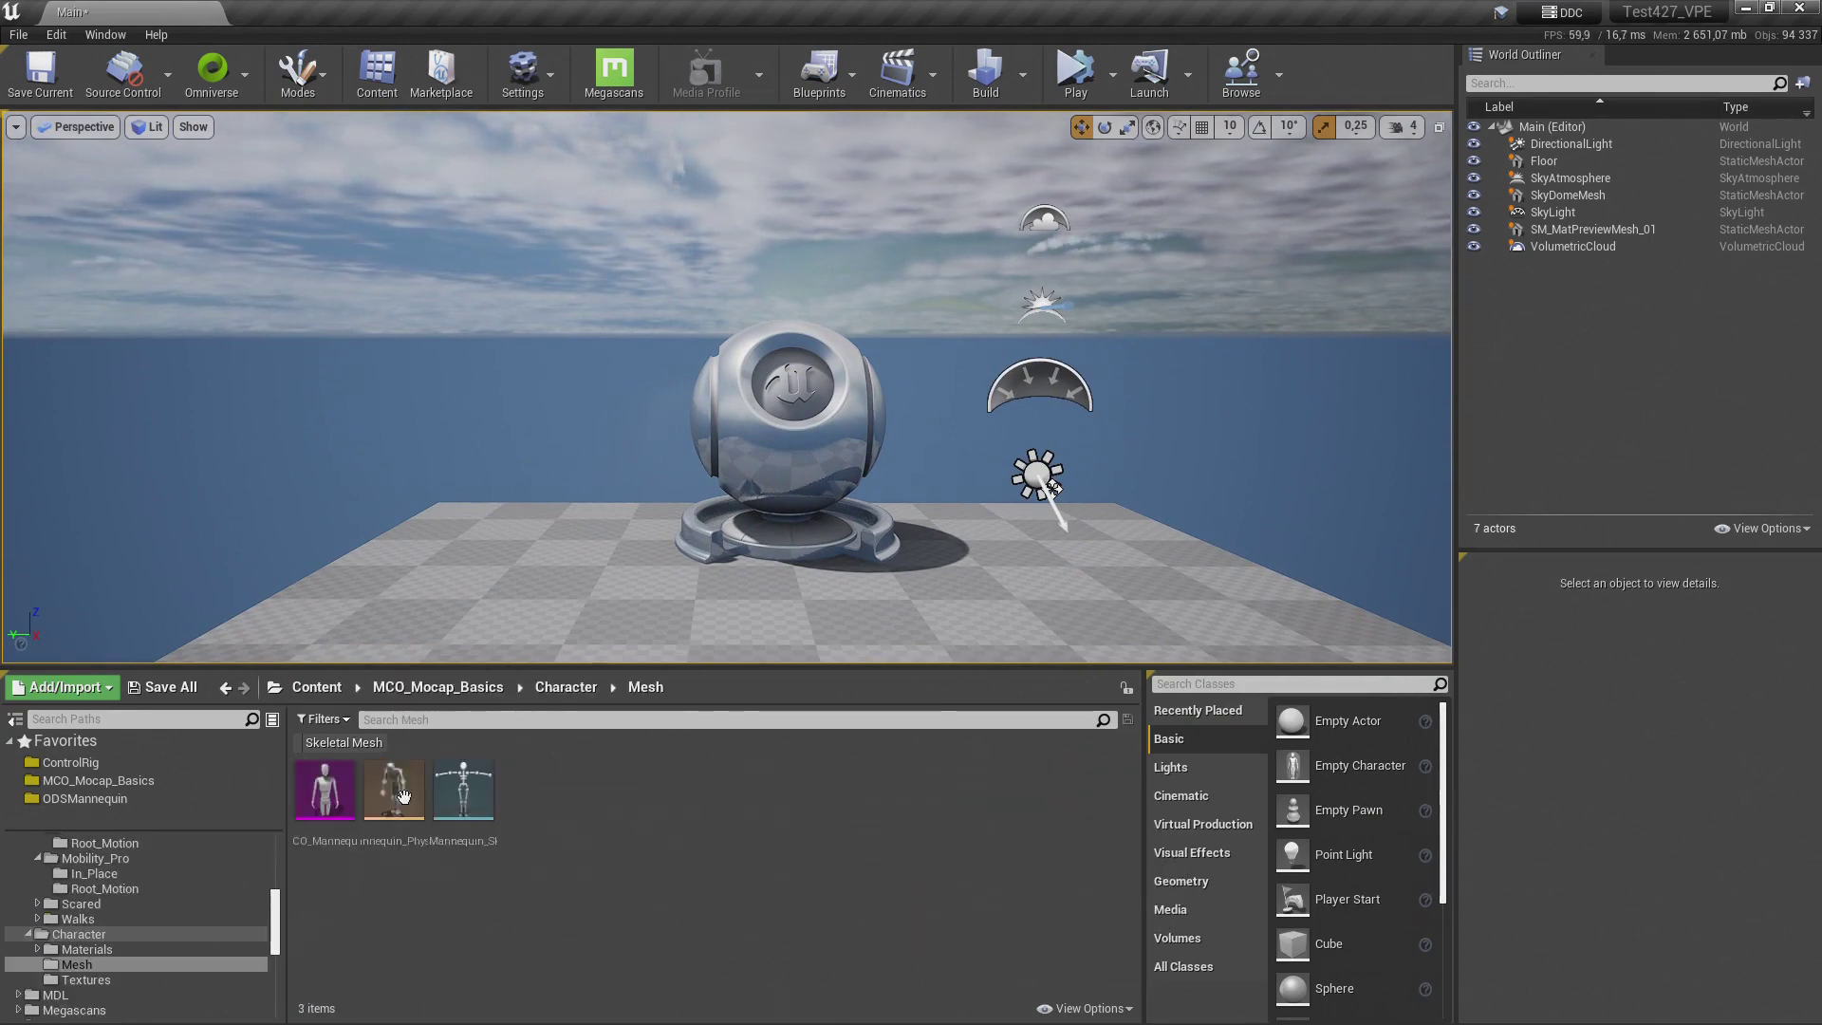
{"action": "left_click", "coordinate": [462, 799]}
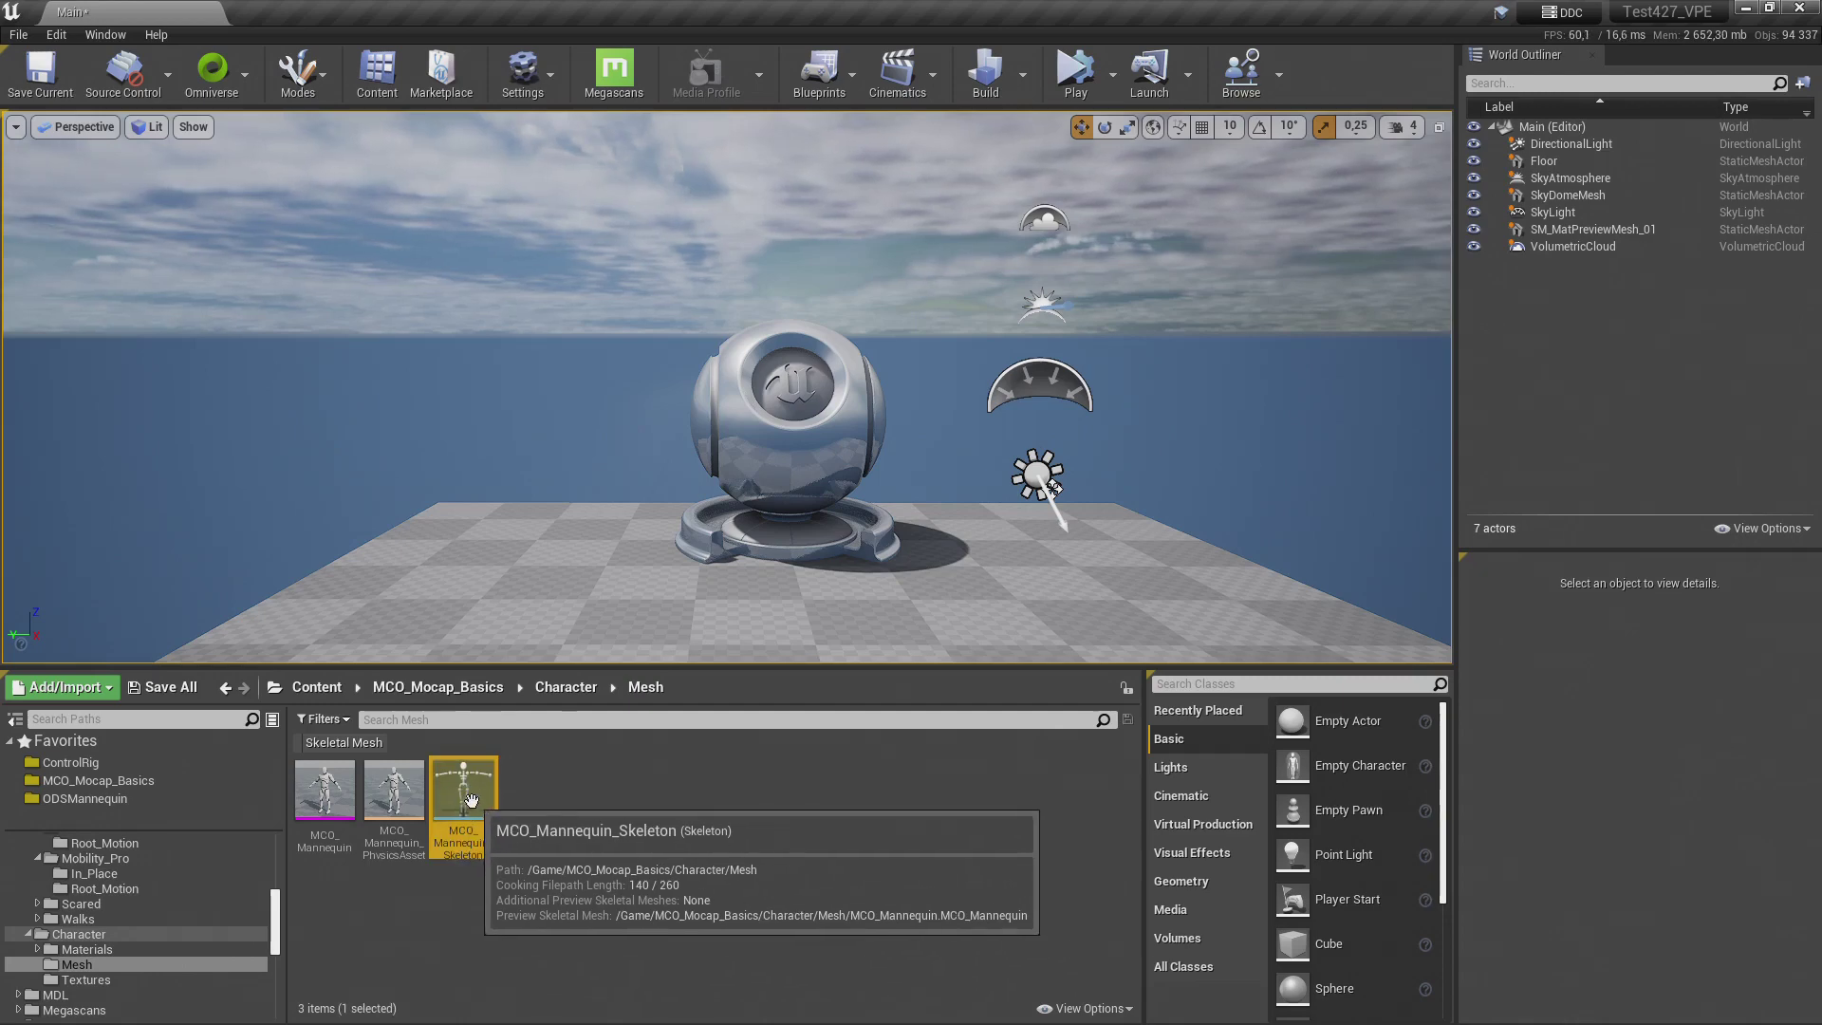
{"action": "double_click", "coordinate": [468, 795]}
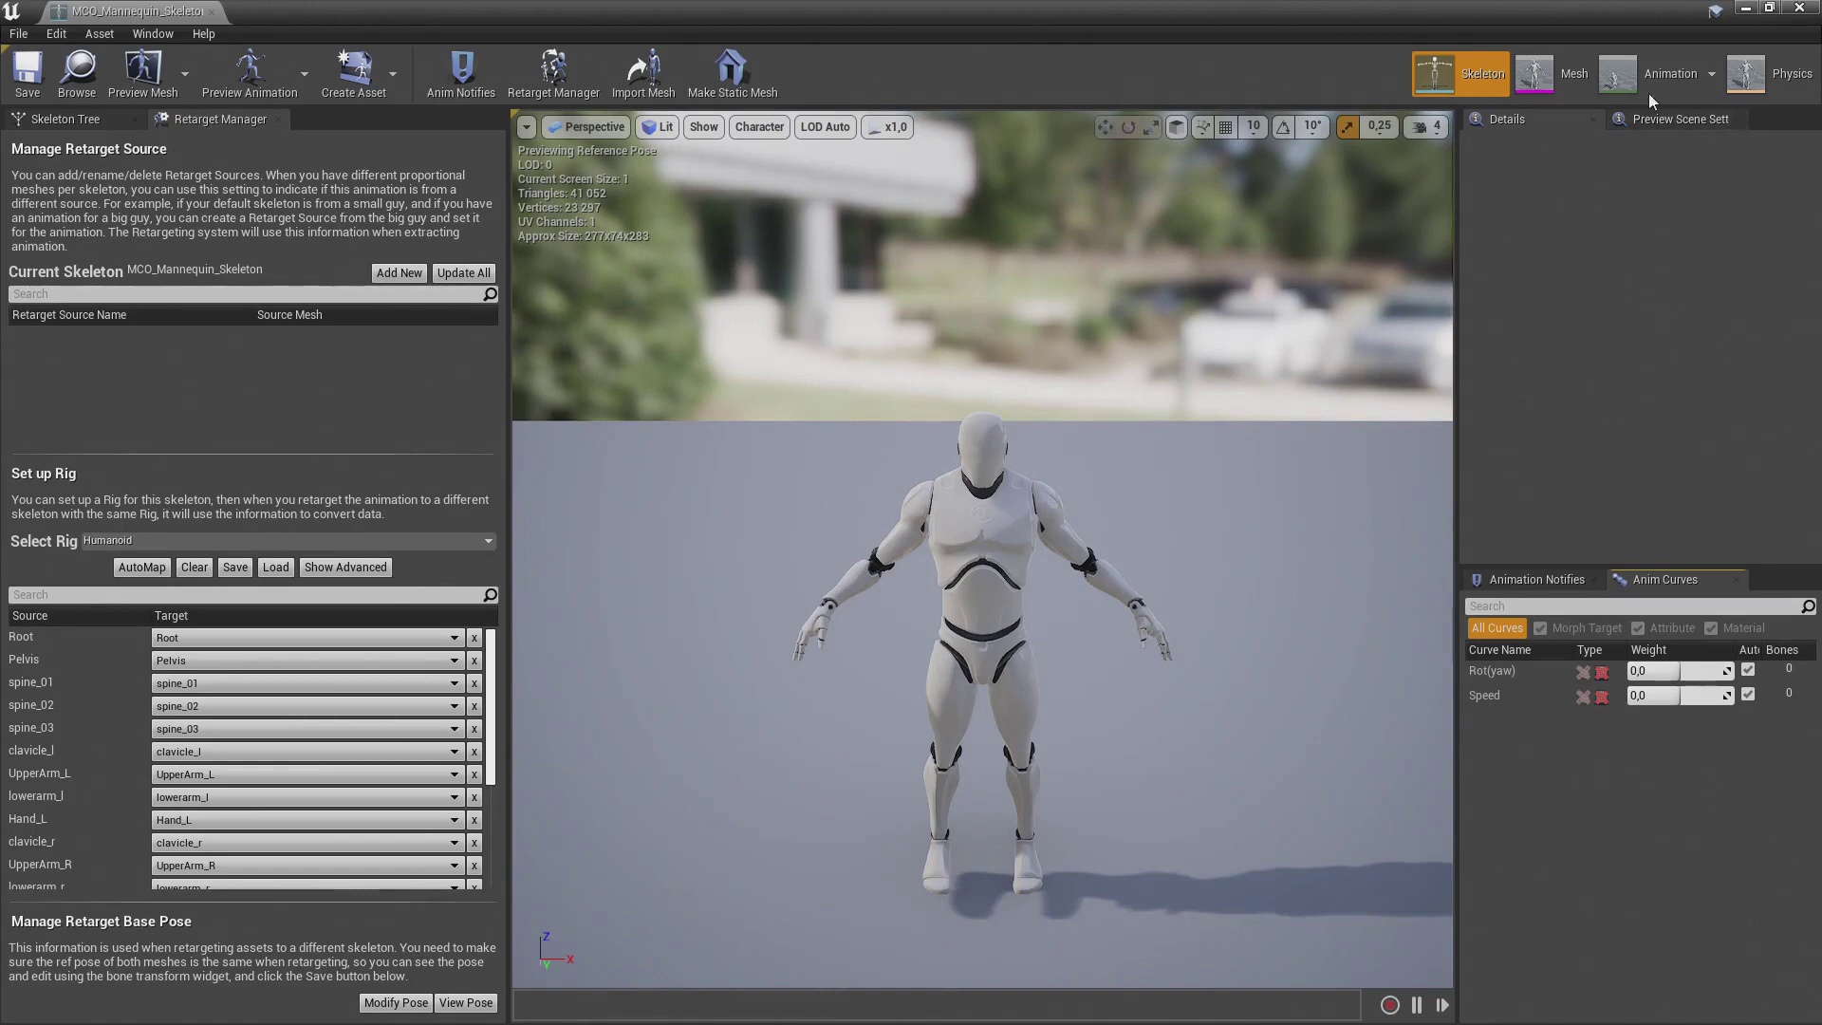
Step: View the MOB1_Run_F animation and its asset details, and go back to the main editor's Content folder
{"action": "left_click", "coordinate": [1645, 88]}
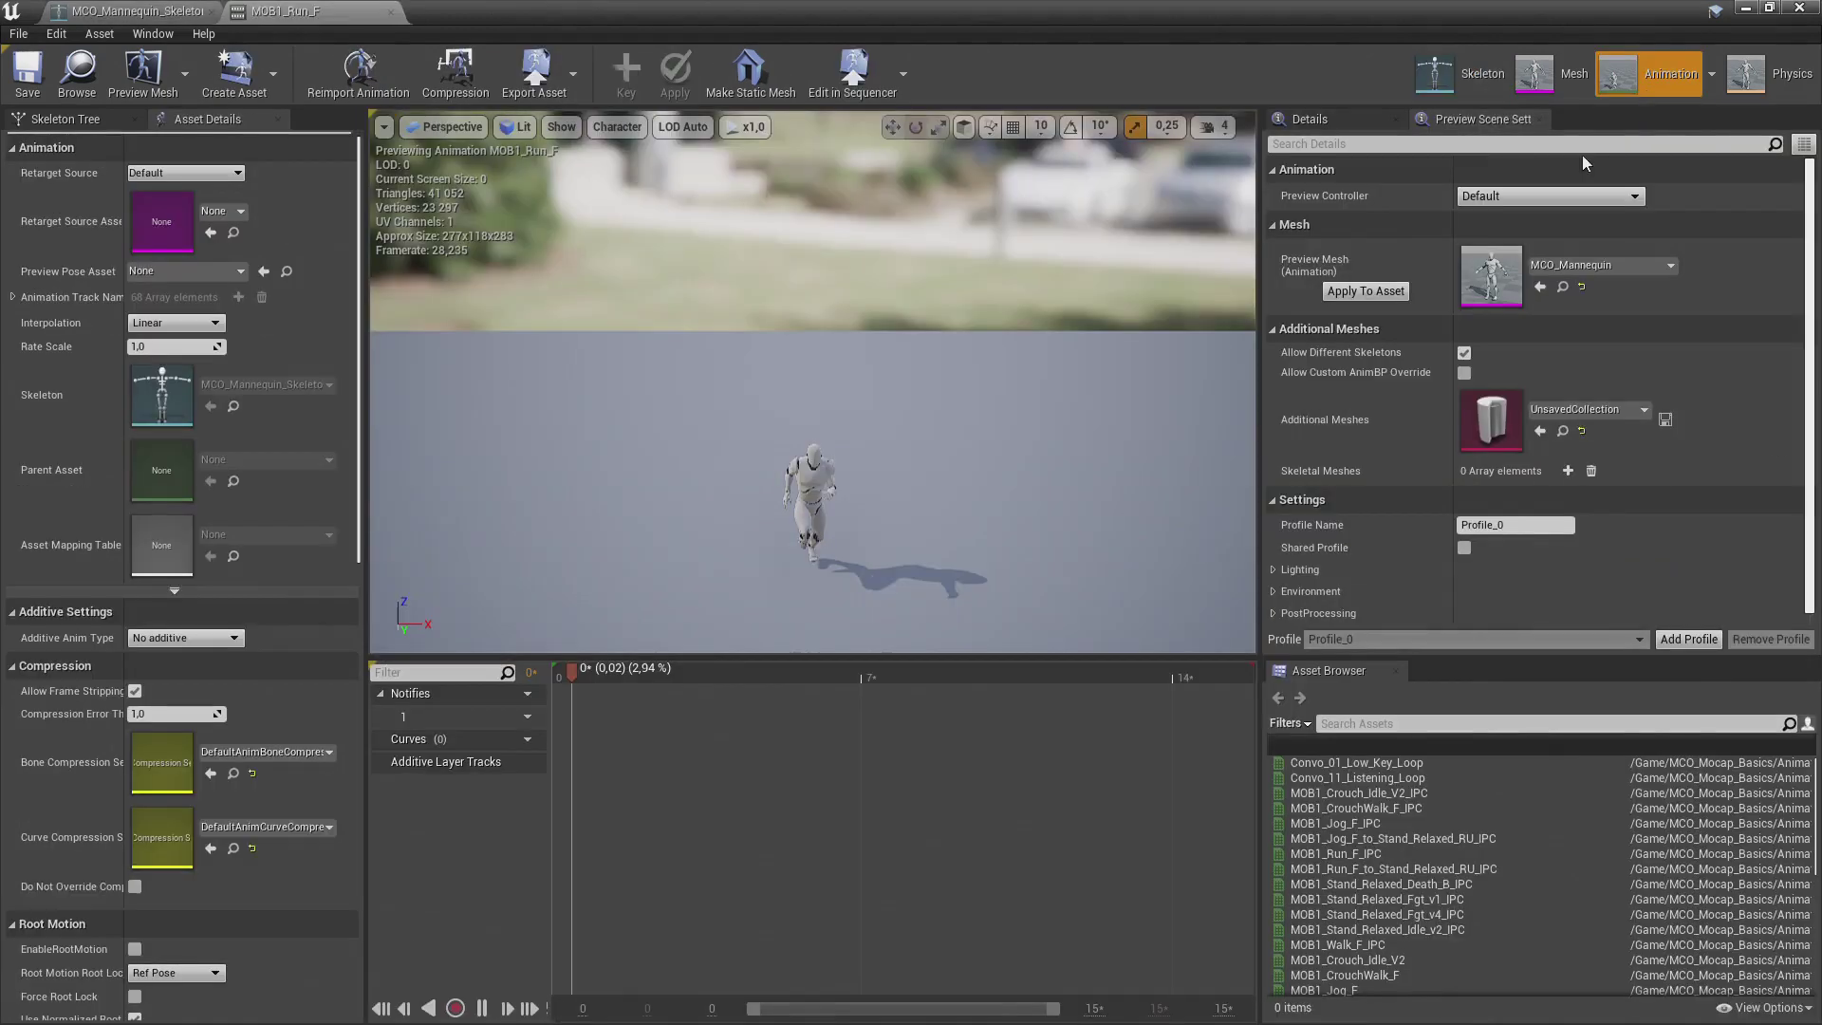
{"action": "scroll", "coordinate": [1462, 863], "scroll_direction": "down", "scroll_amount": 5}
{"action": "scroll", "coordinate": [1464, 882], "scroll_direction": "up", "scroll_amount": 5}
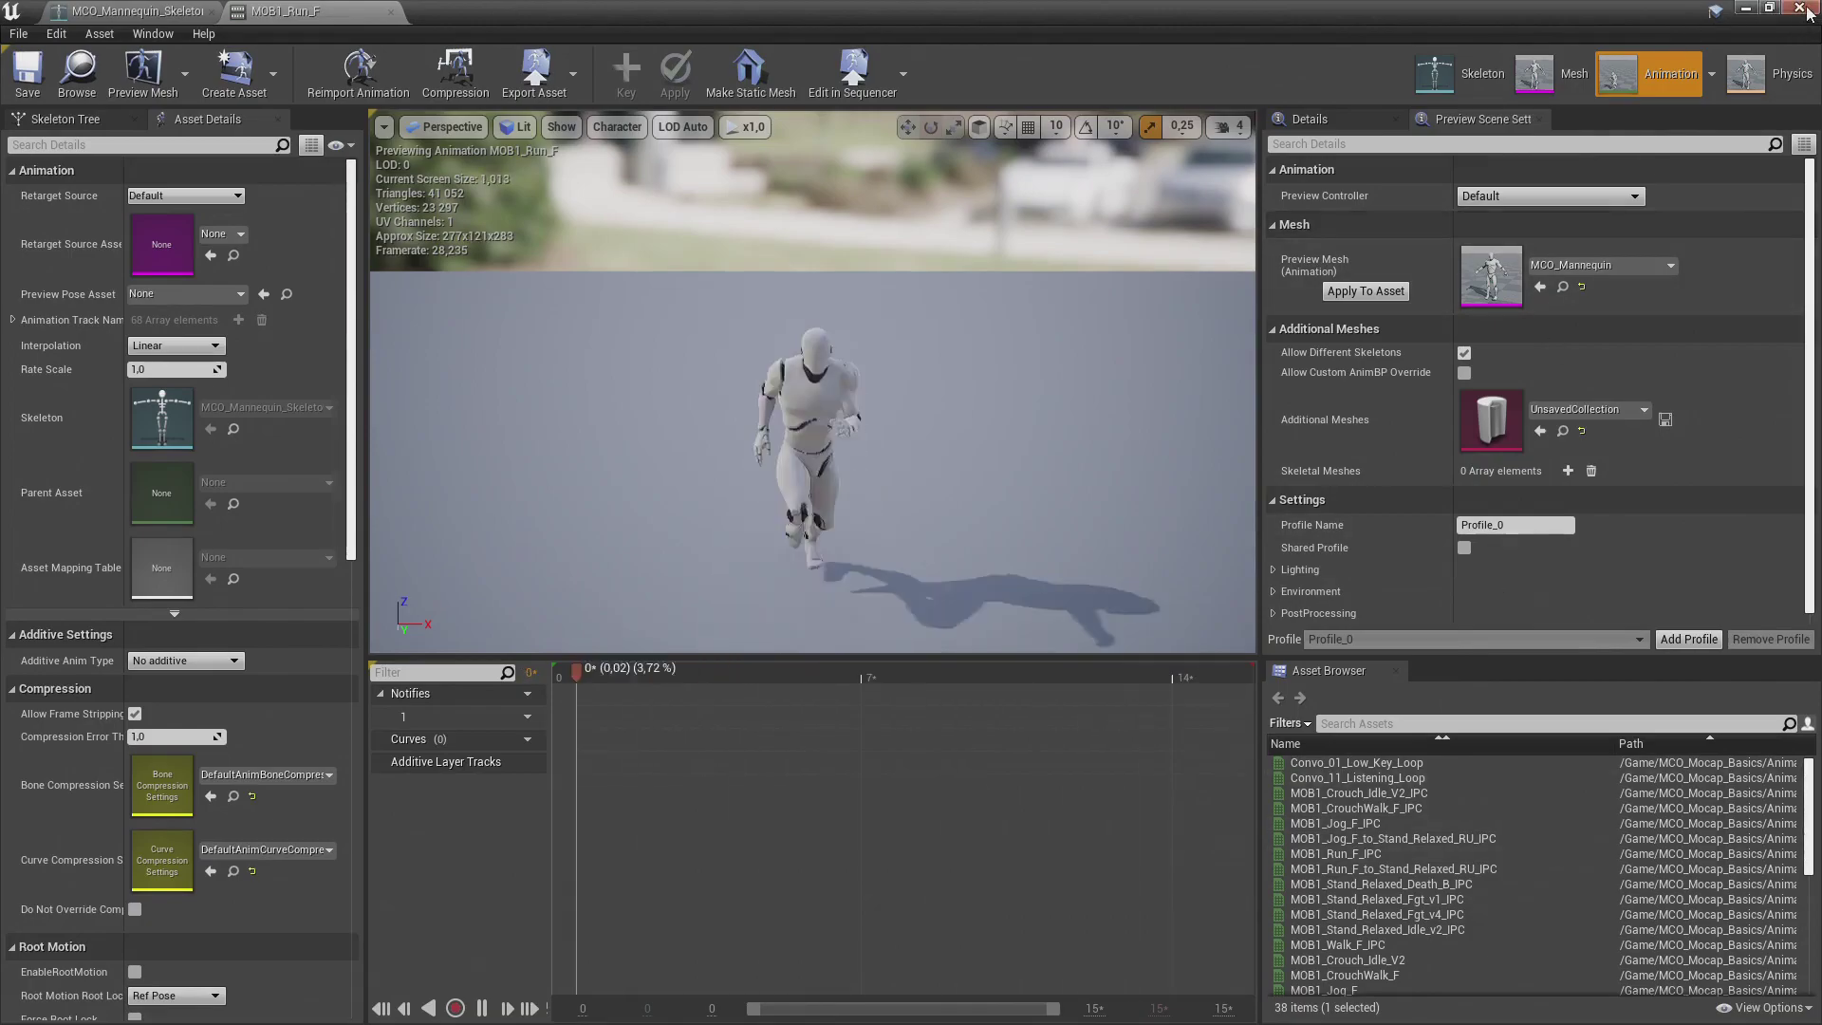
{"action": "left_click", "coordinate": [1746, 7]}
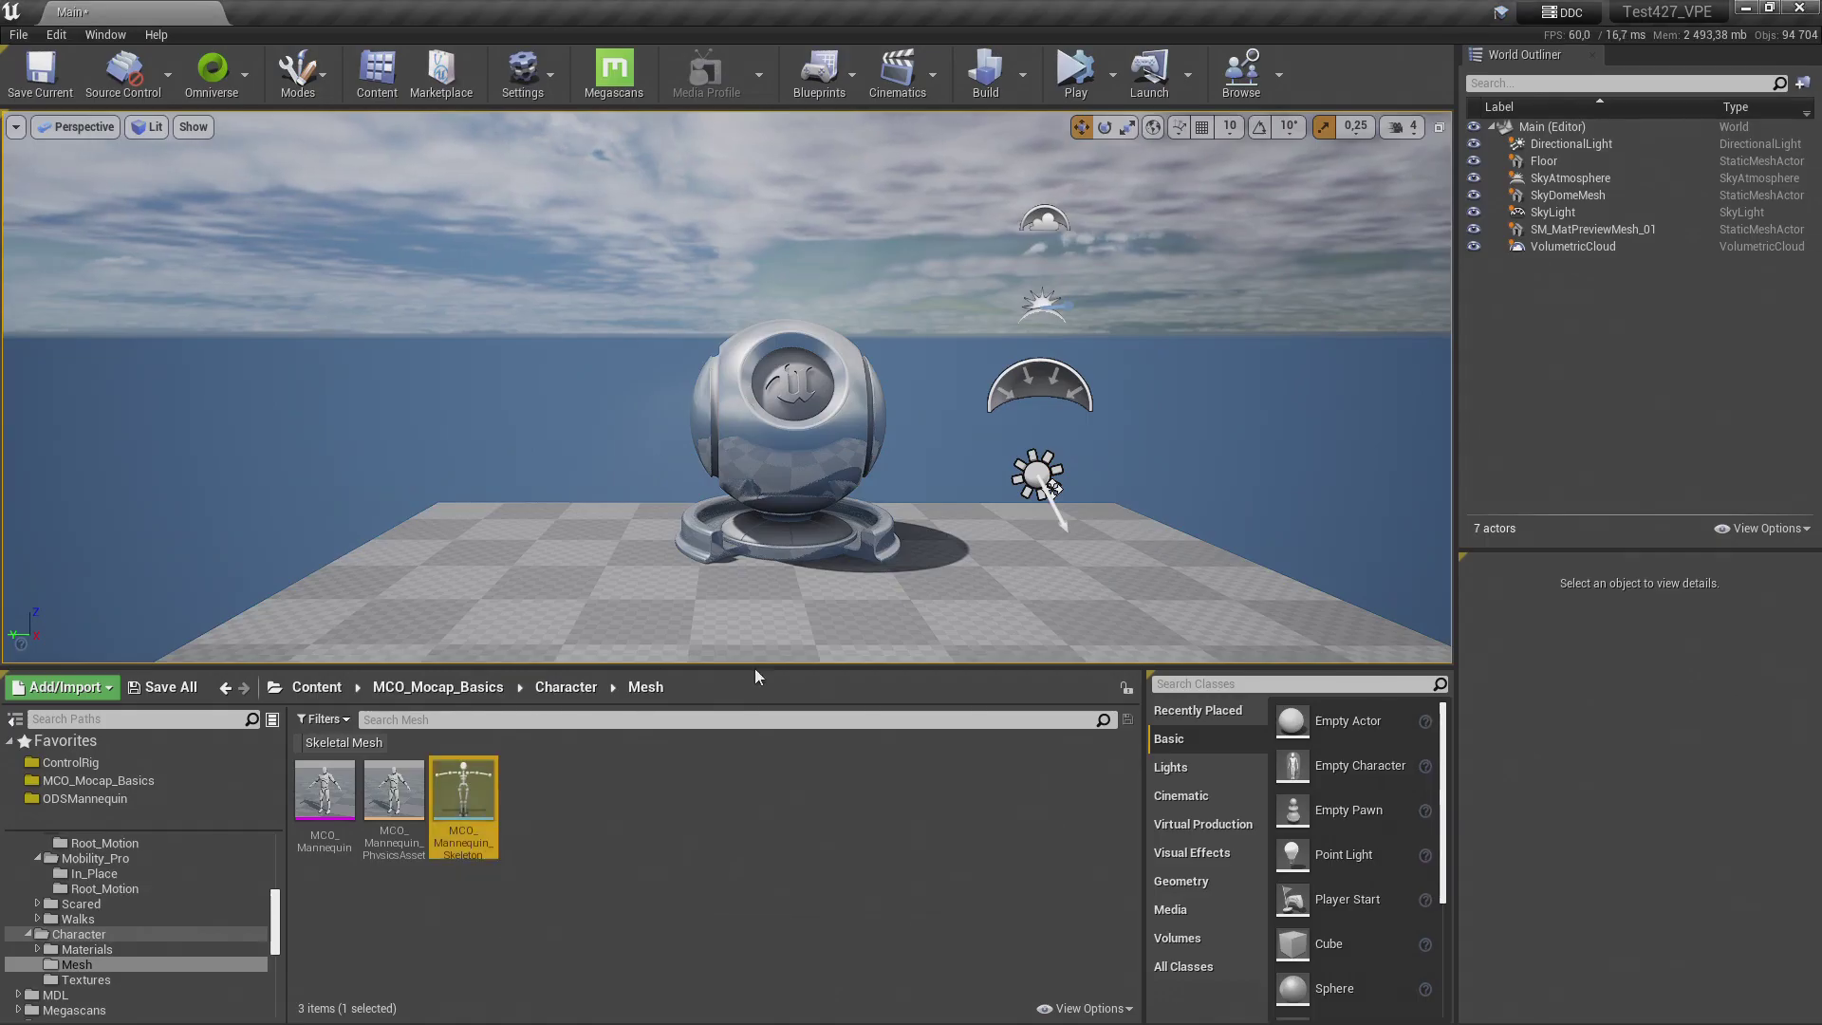
{"action": "left_click", "coordinate": [316, 686]}
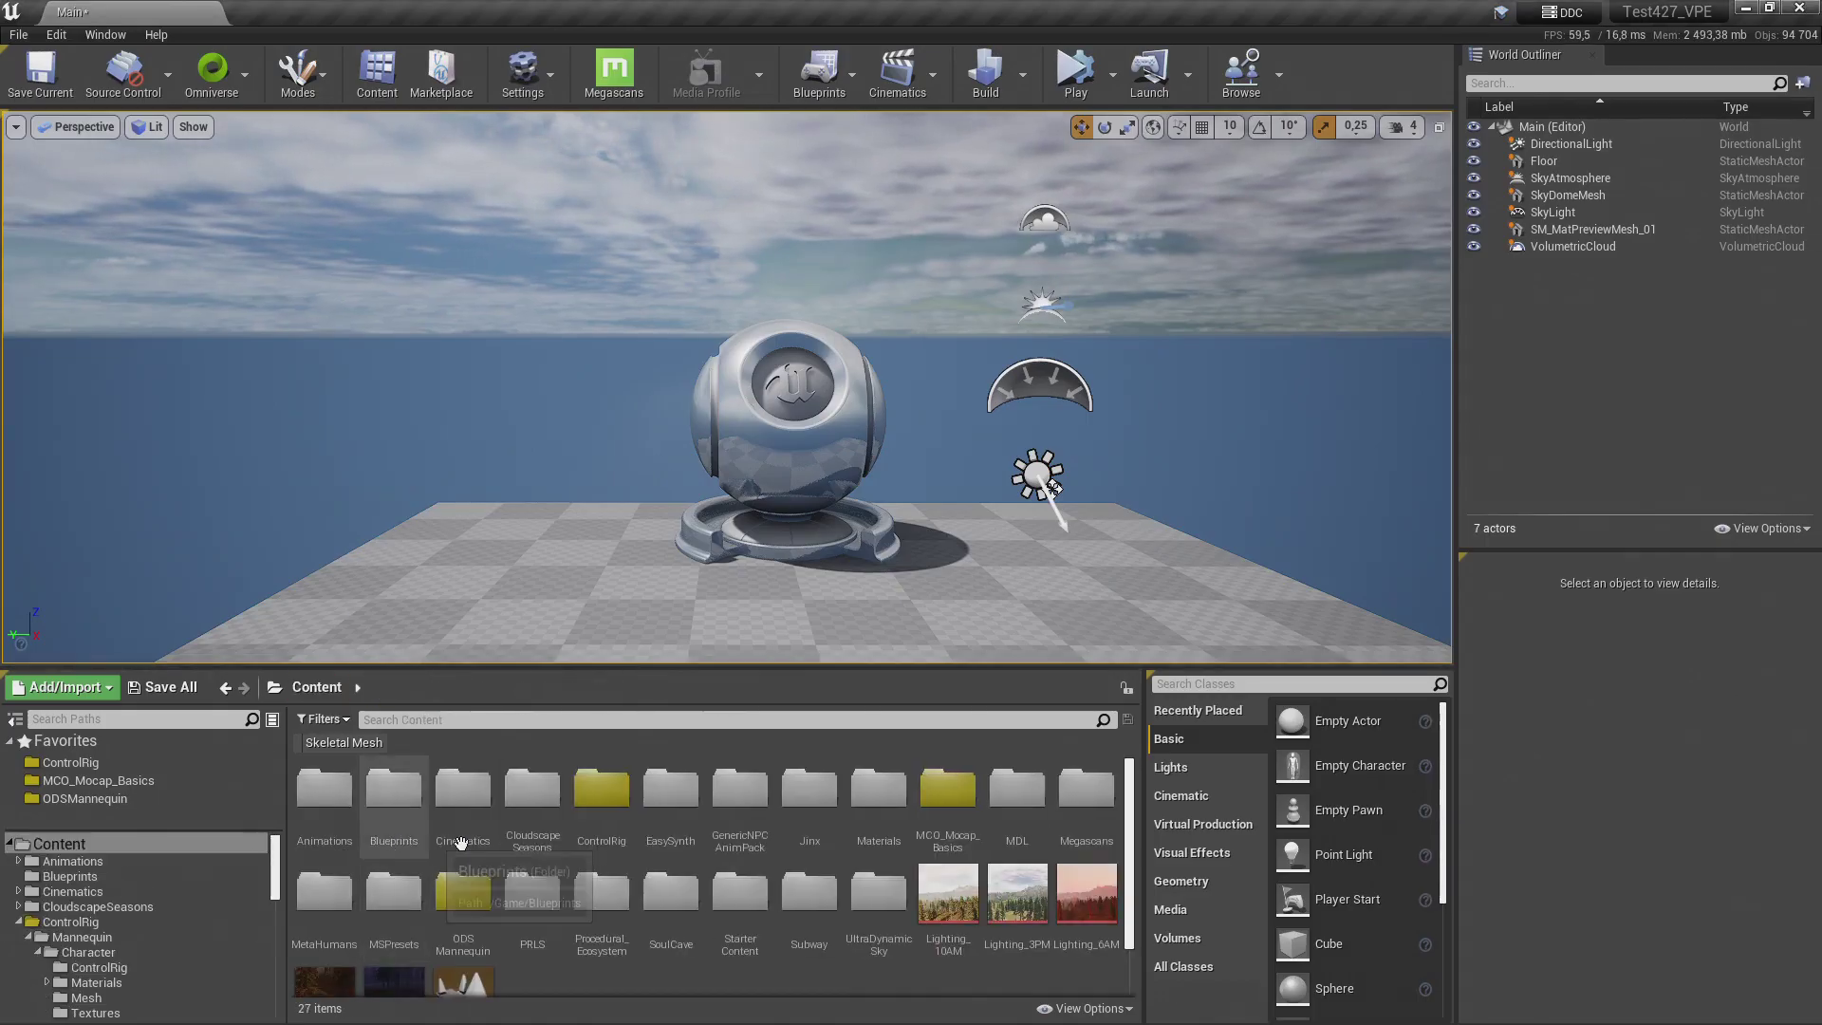
Step: View CR_Mannequin_Skeleton from the Mesh folder under ControlRig, Mannequin, Character, and close its editor
{"action": "double_click", "coordinate": [601, 807]}
{"action": "double_click", "coordinate": [332, 790]}
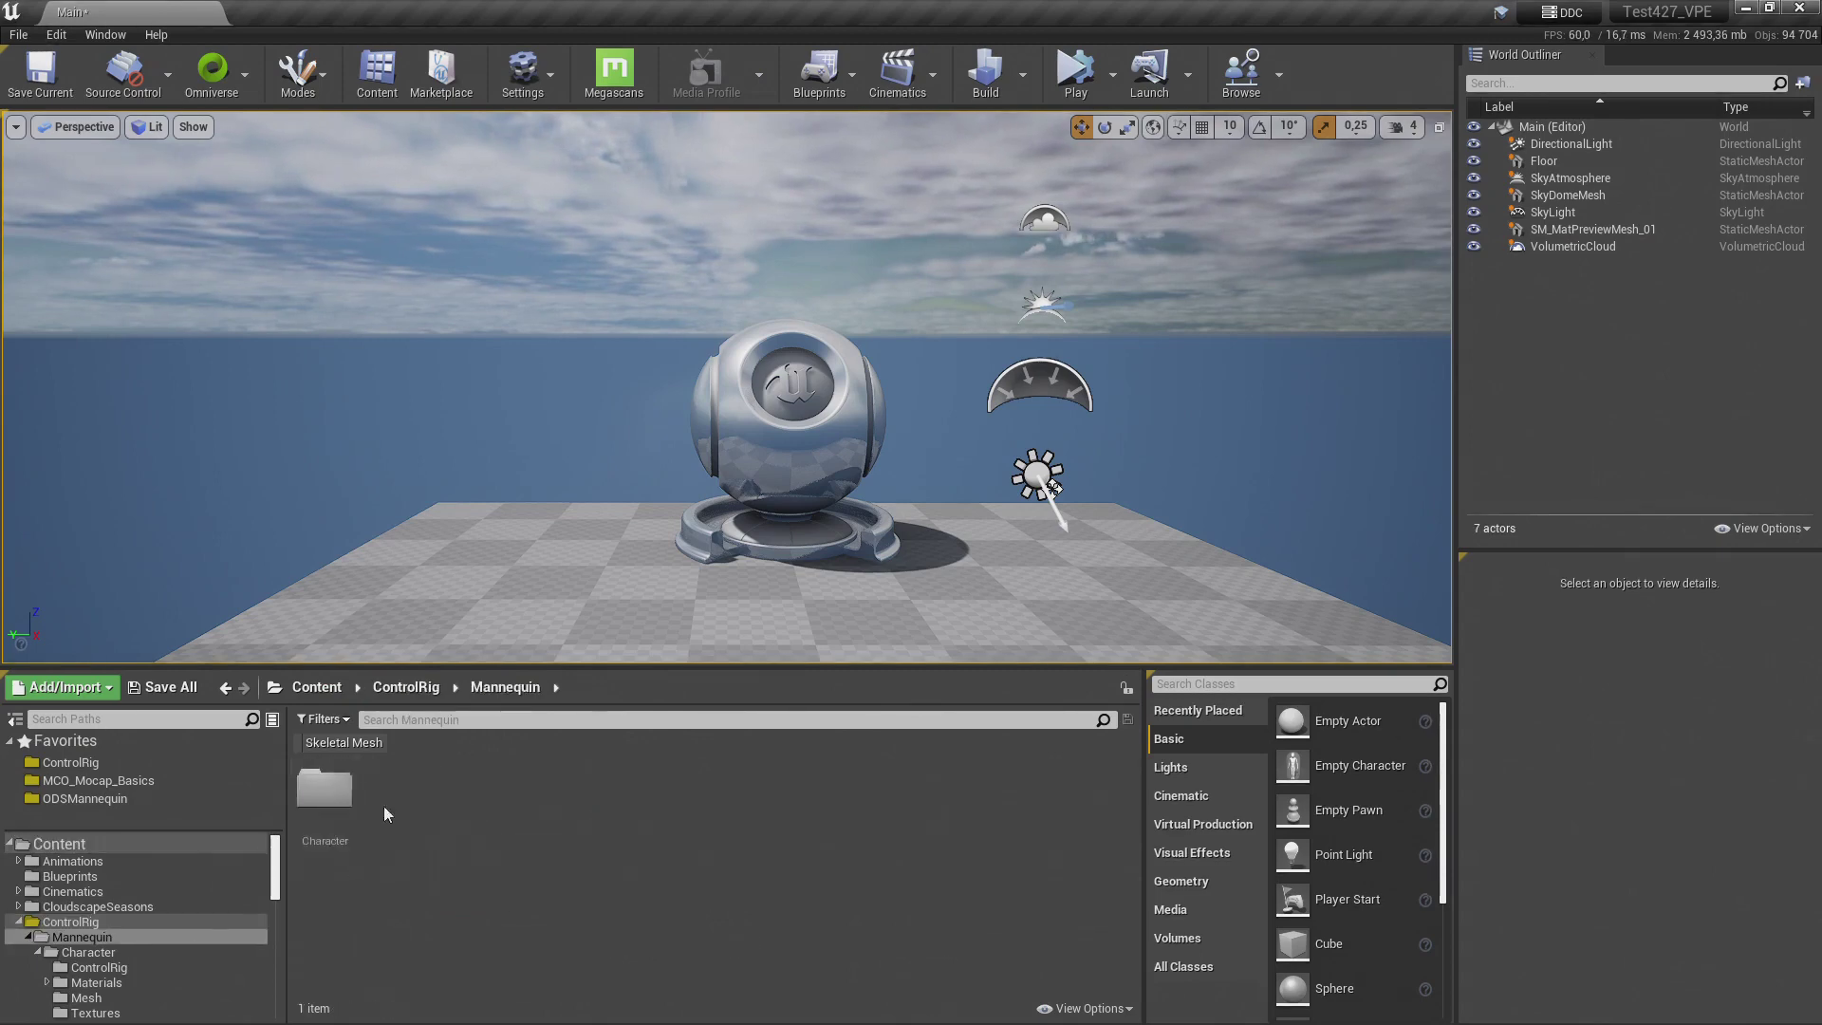
{"action": "double_click", "coordinate": [332, 790]}
{"action": "double_click", "coordinate": [462, 792]}
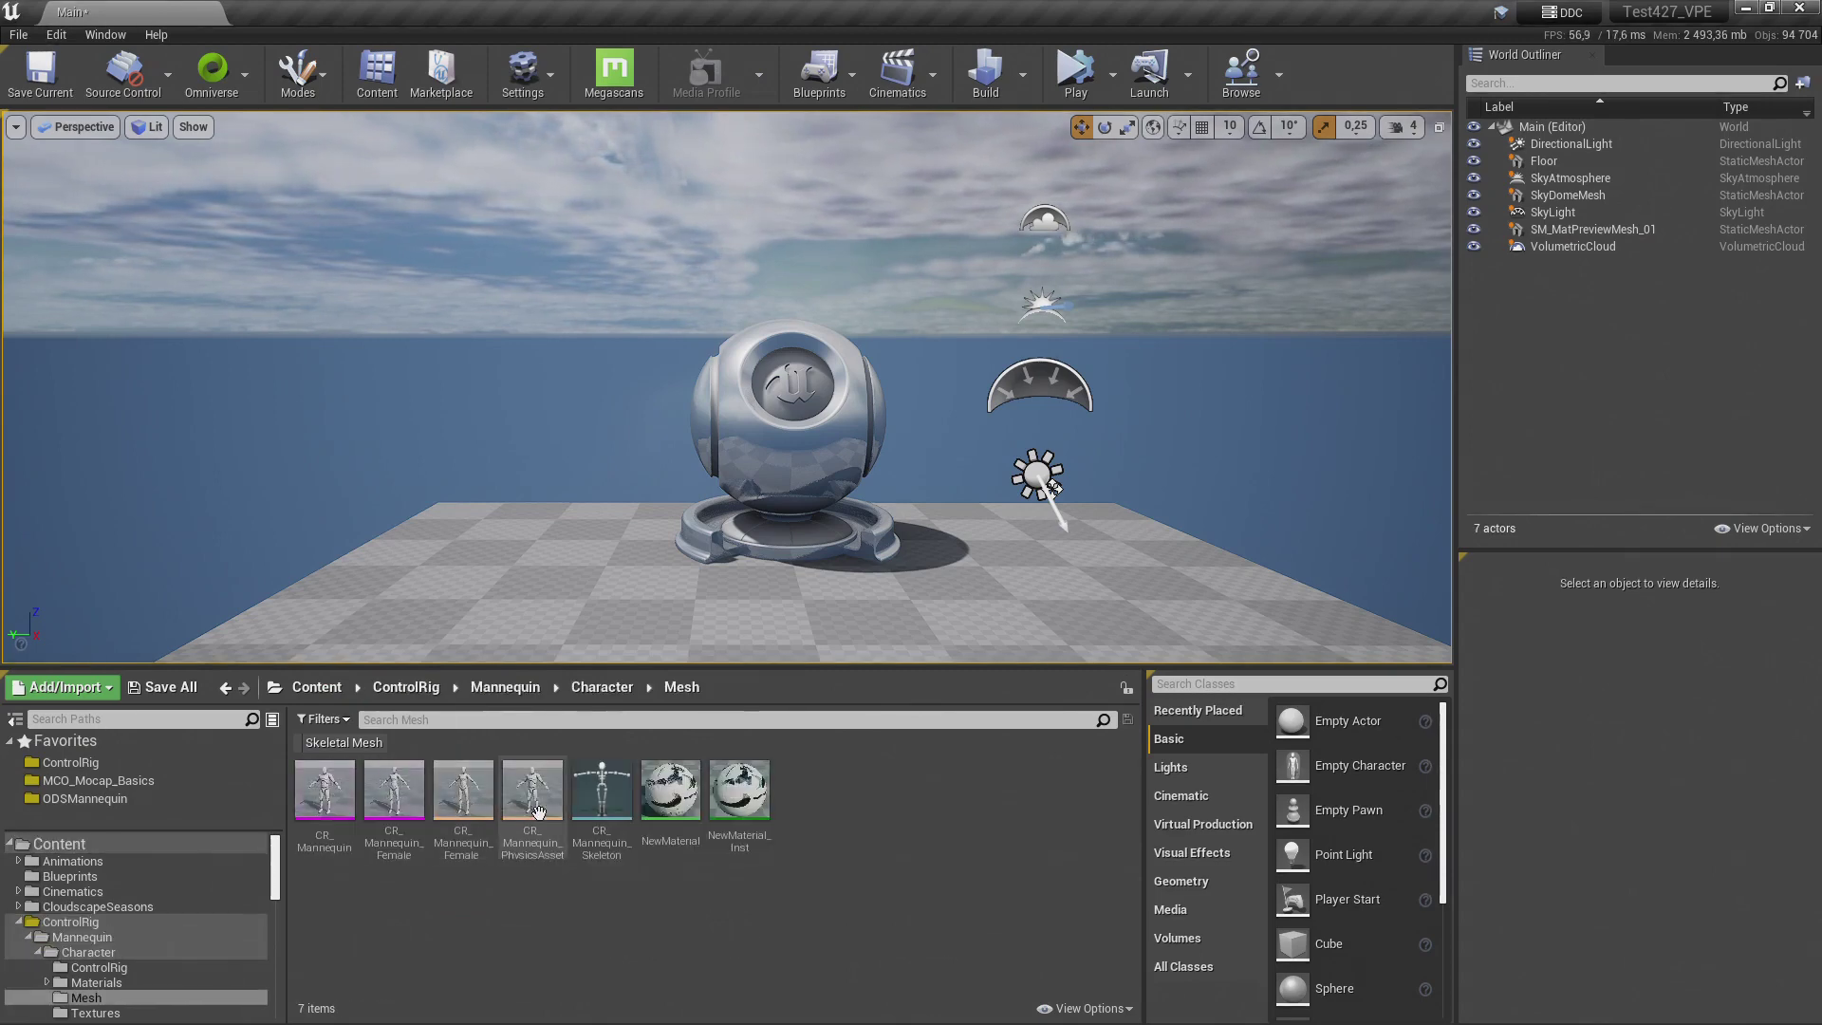
{"action": "double_click", "coordinate": [601, 792]}
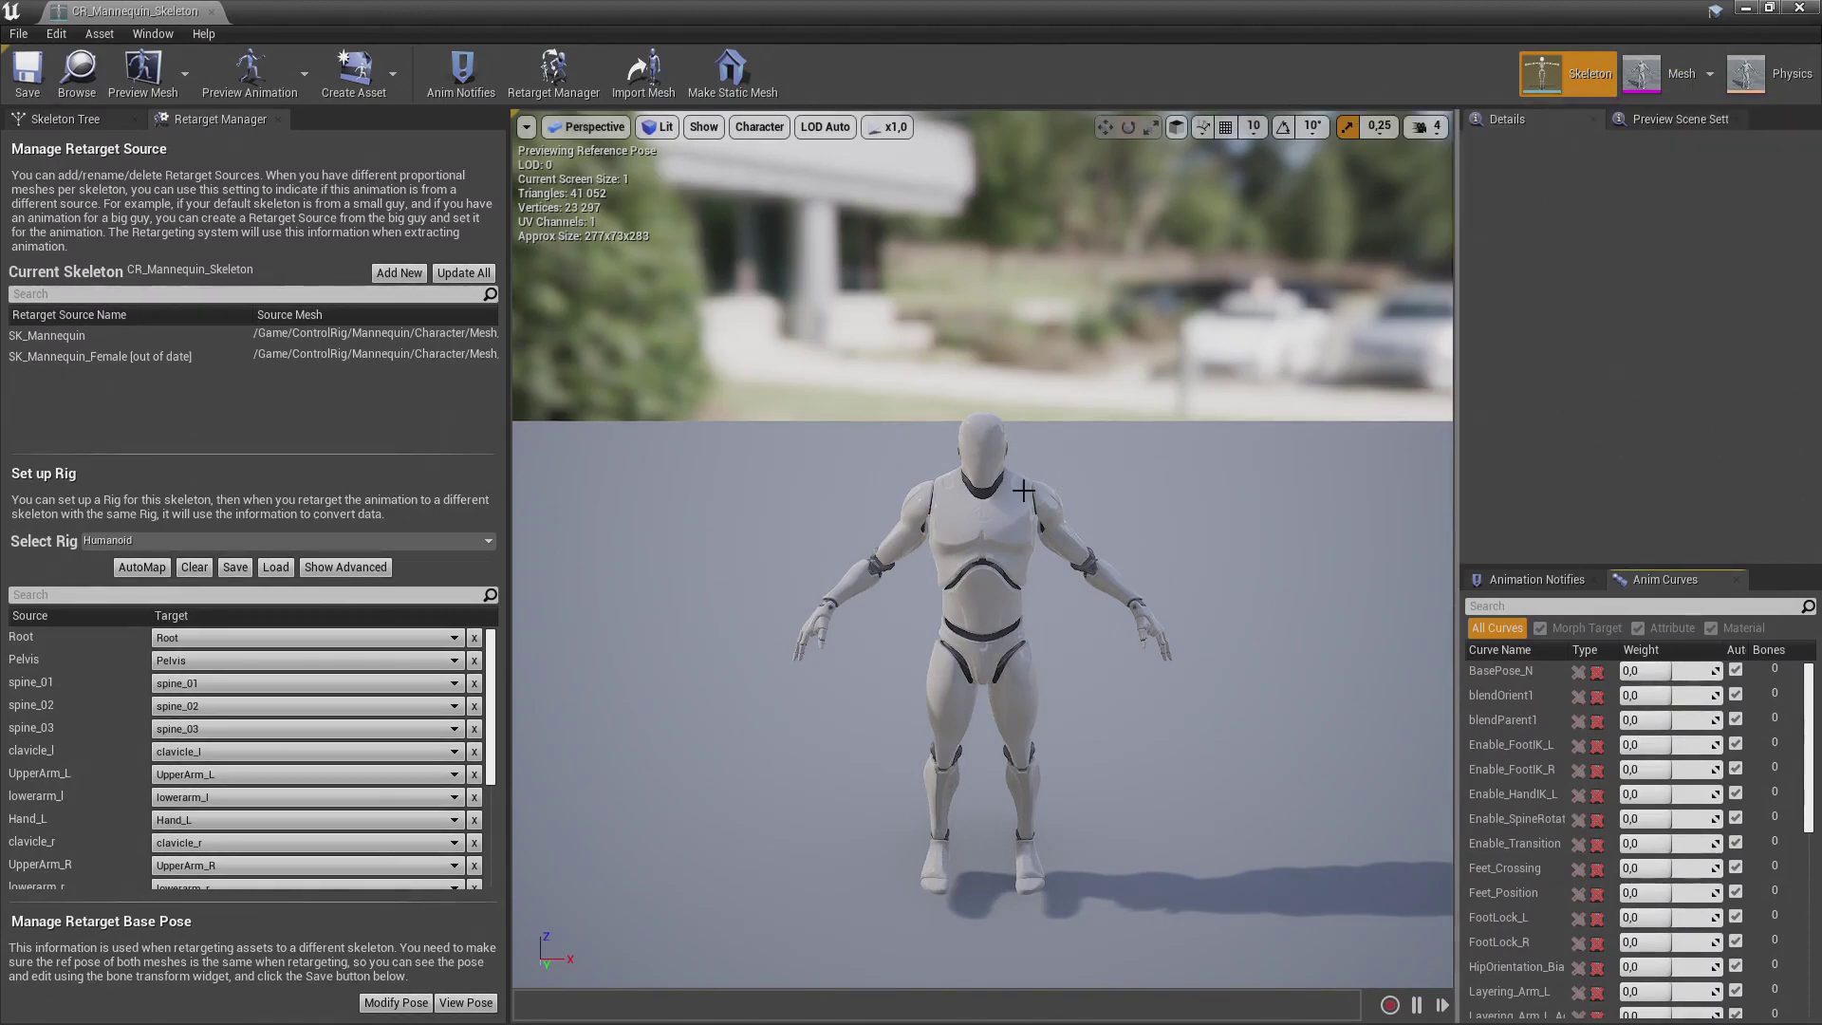
{"action": "left_click", "coordinate": [1799, 12]}
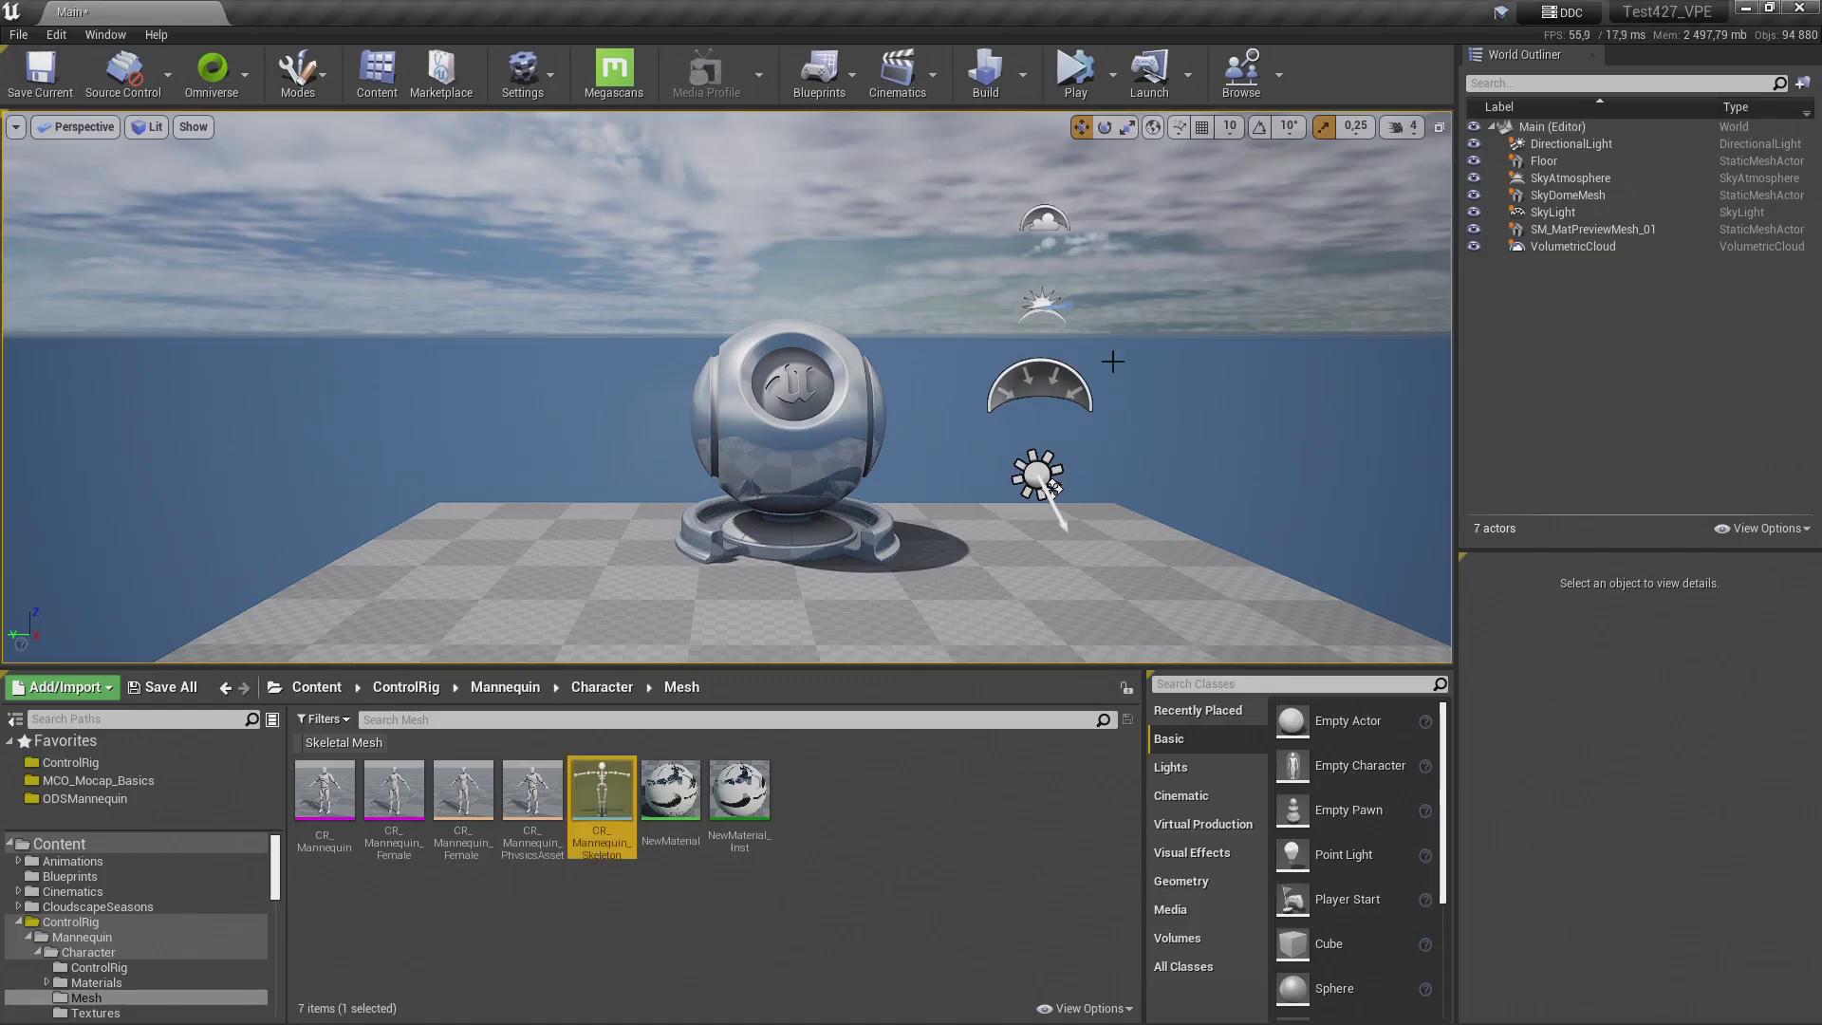
Step: Return to the Content folder and open the Mesh folder under MCO_Mocap_Basics, Character
{"action": "left_click", "coordinate": [318, 687]}
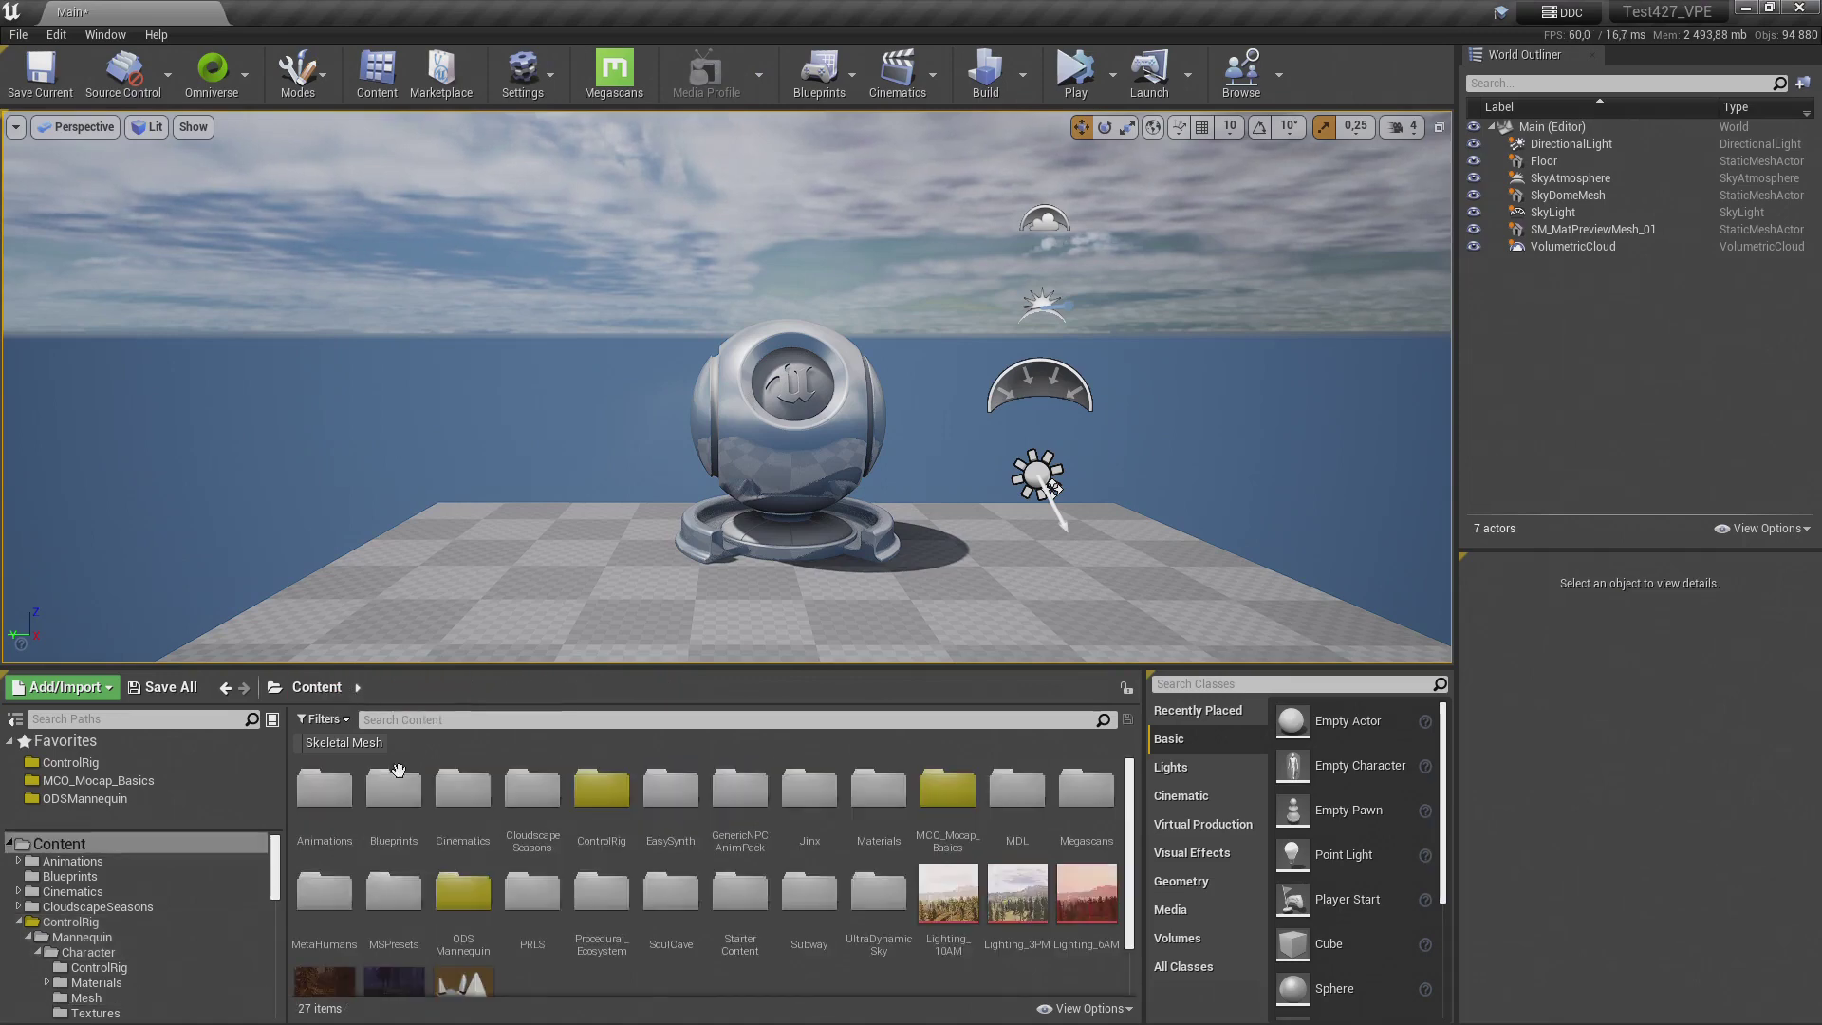
{"action": "double_click", "coordinate": [928, 795]}
{"action": "double_click", "coordinate": [384, 806]}
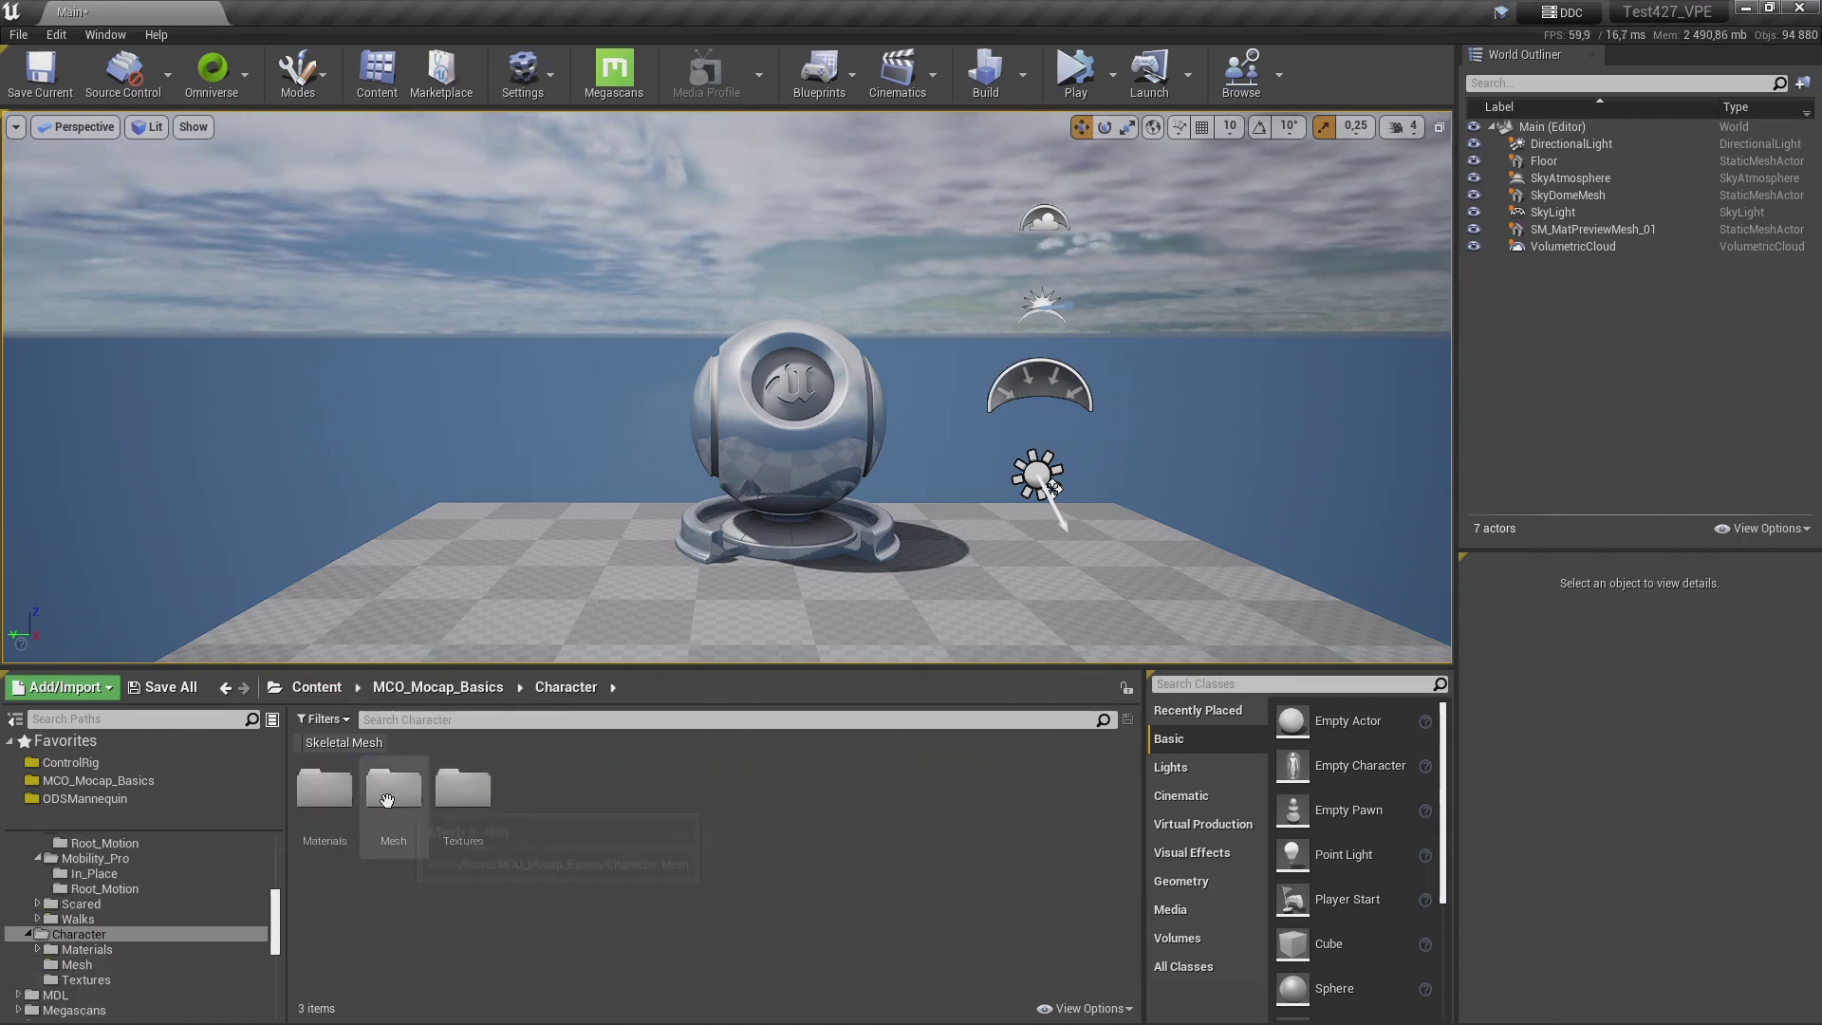
Step: Retarget MCO_Mannequin_Skeleton to CR_Mannequin_Skeleton, keeping the default retarget options
{"action": "double_click", "coordinate": [464, 795]}
{"action": "left_click", "coordinate": [466, 800]}
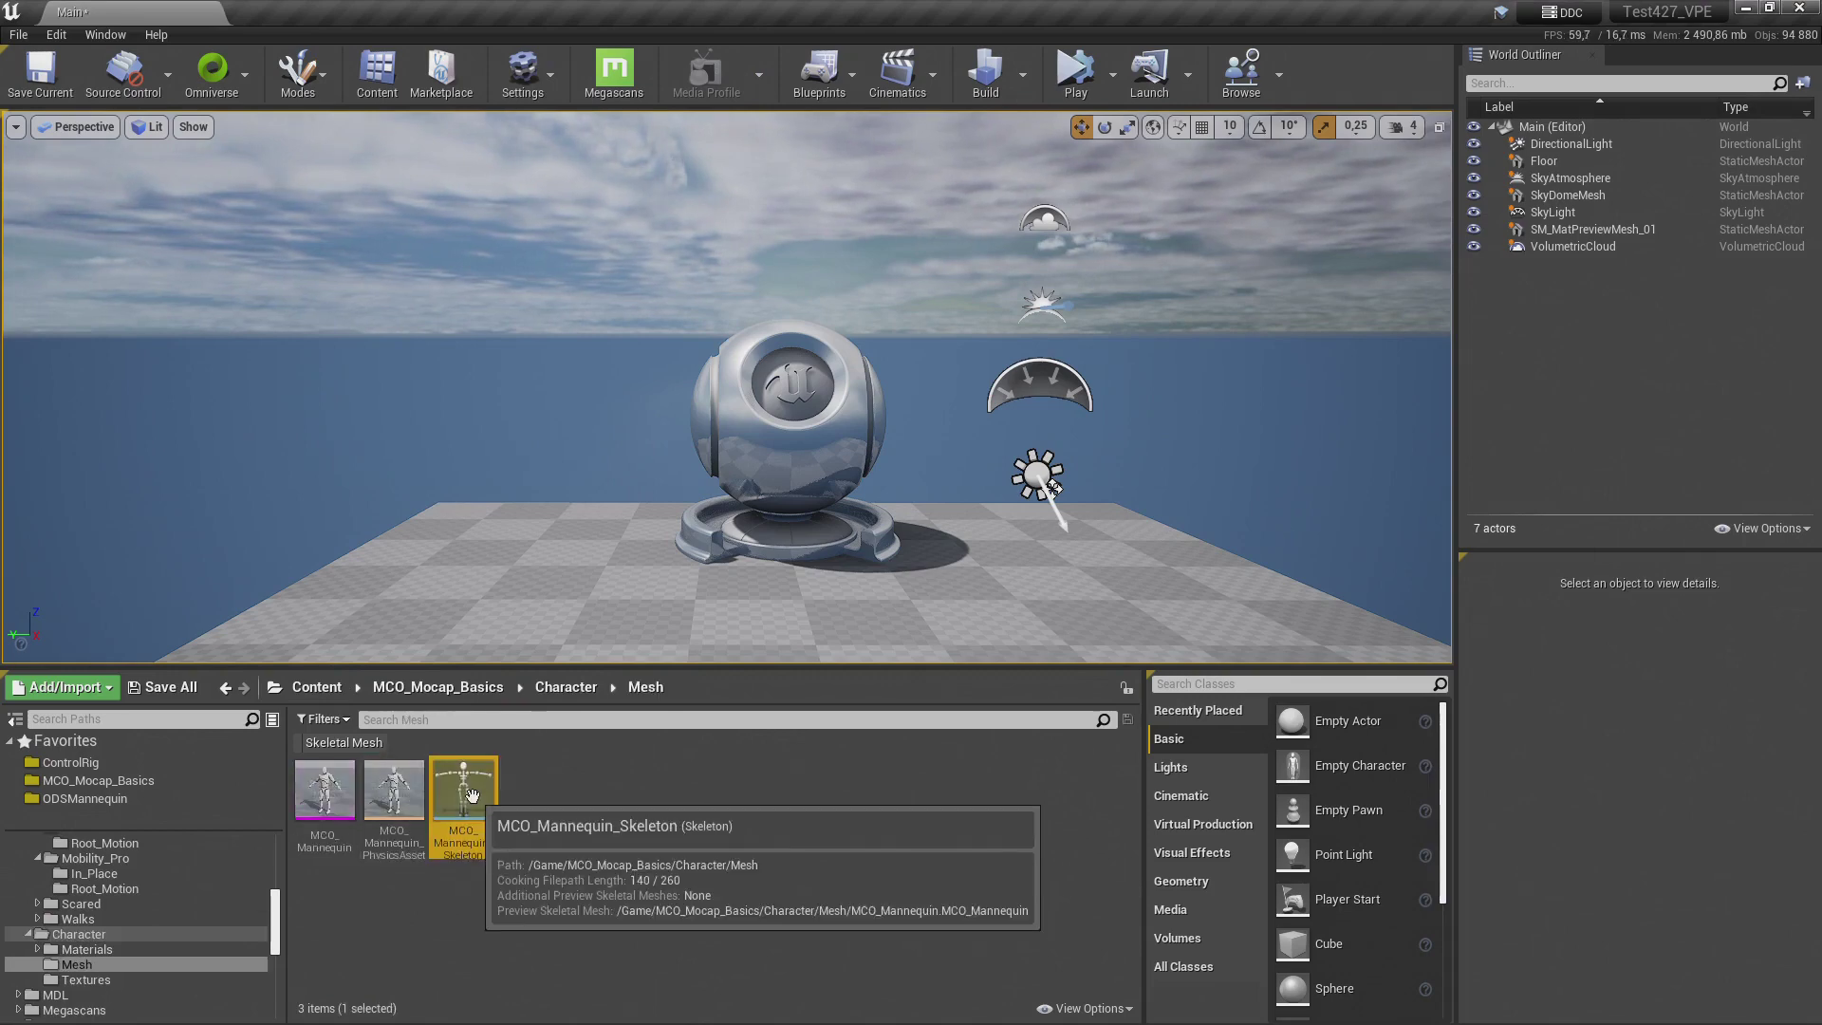
{"action": "right_click", "coordinate": [466, 787]}
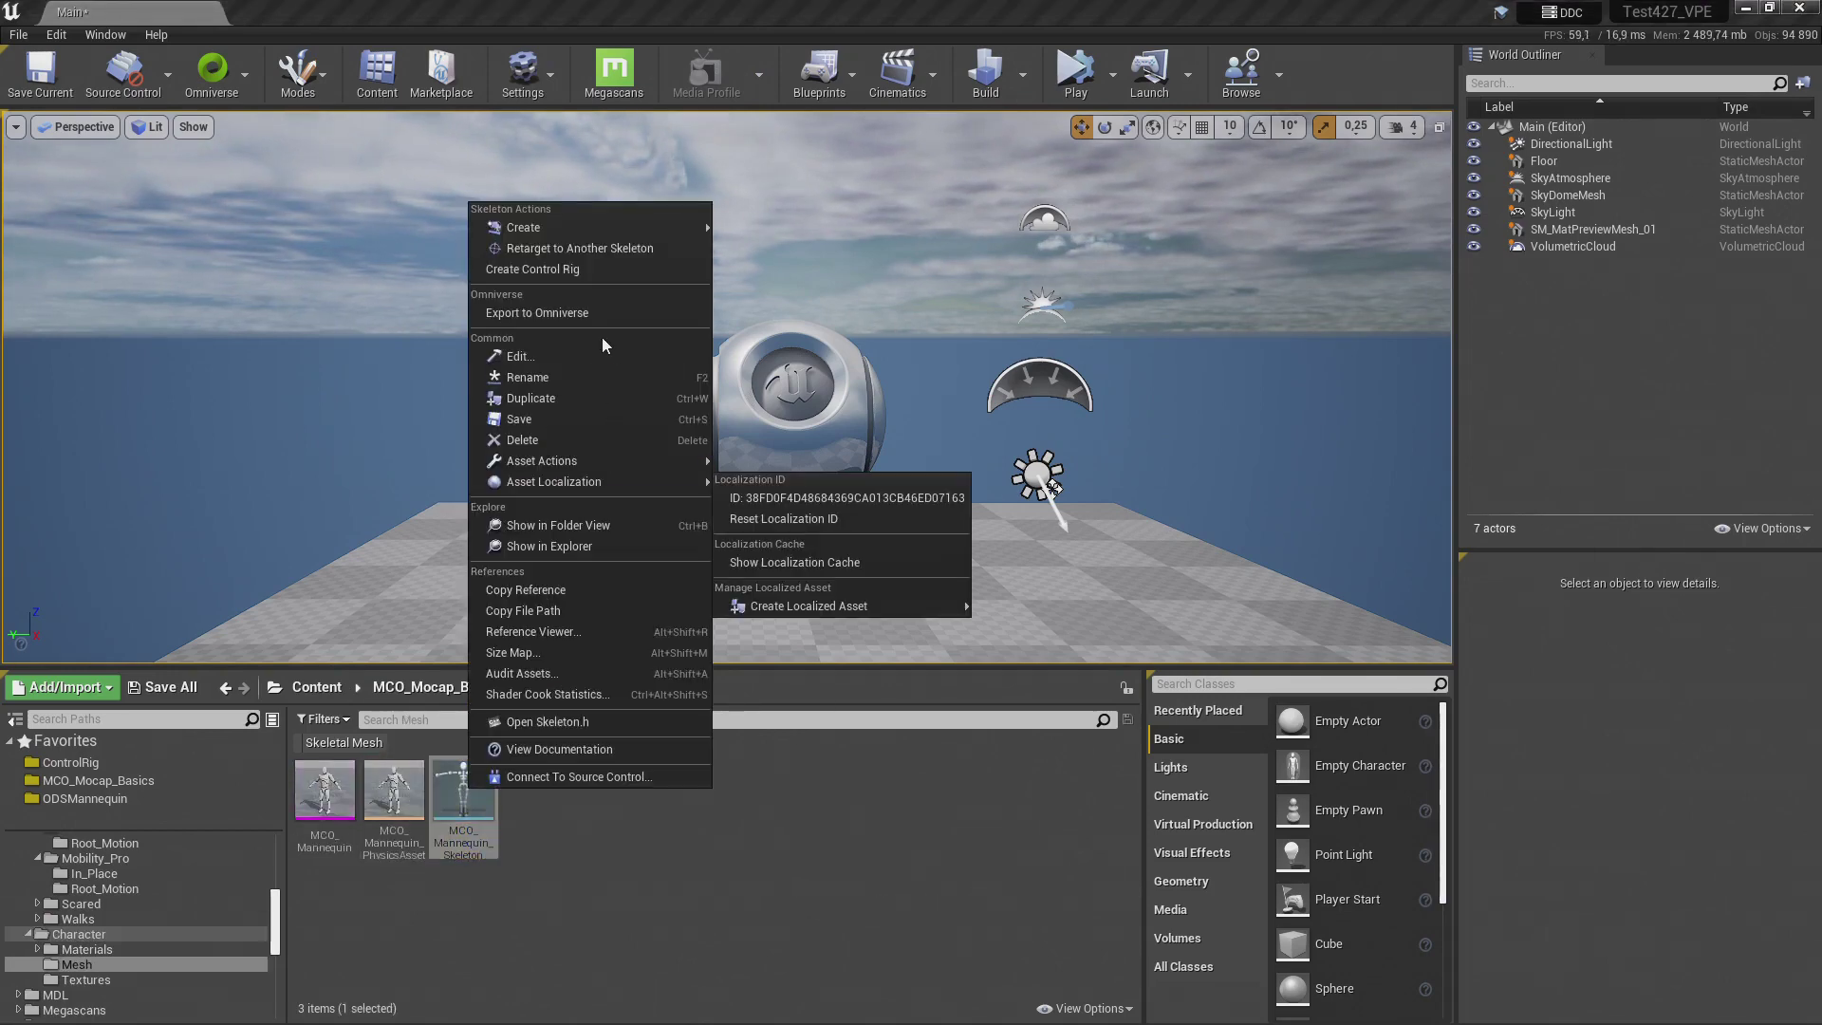
{"action": "left_click", "coordinate": [612, 247]}
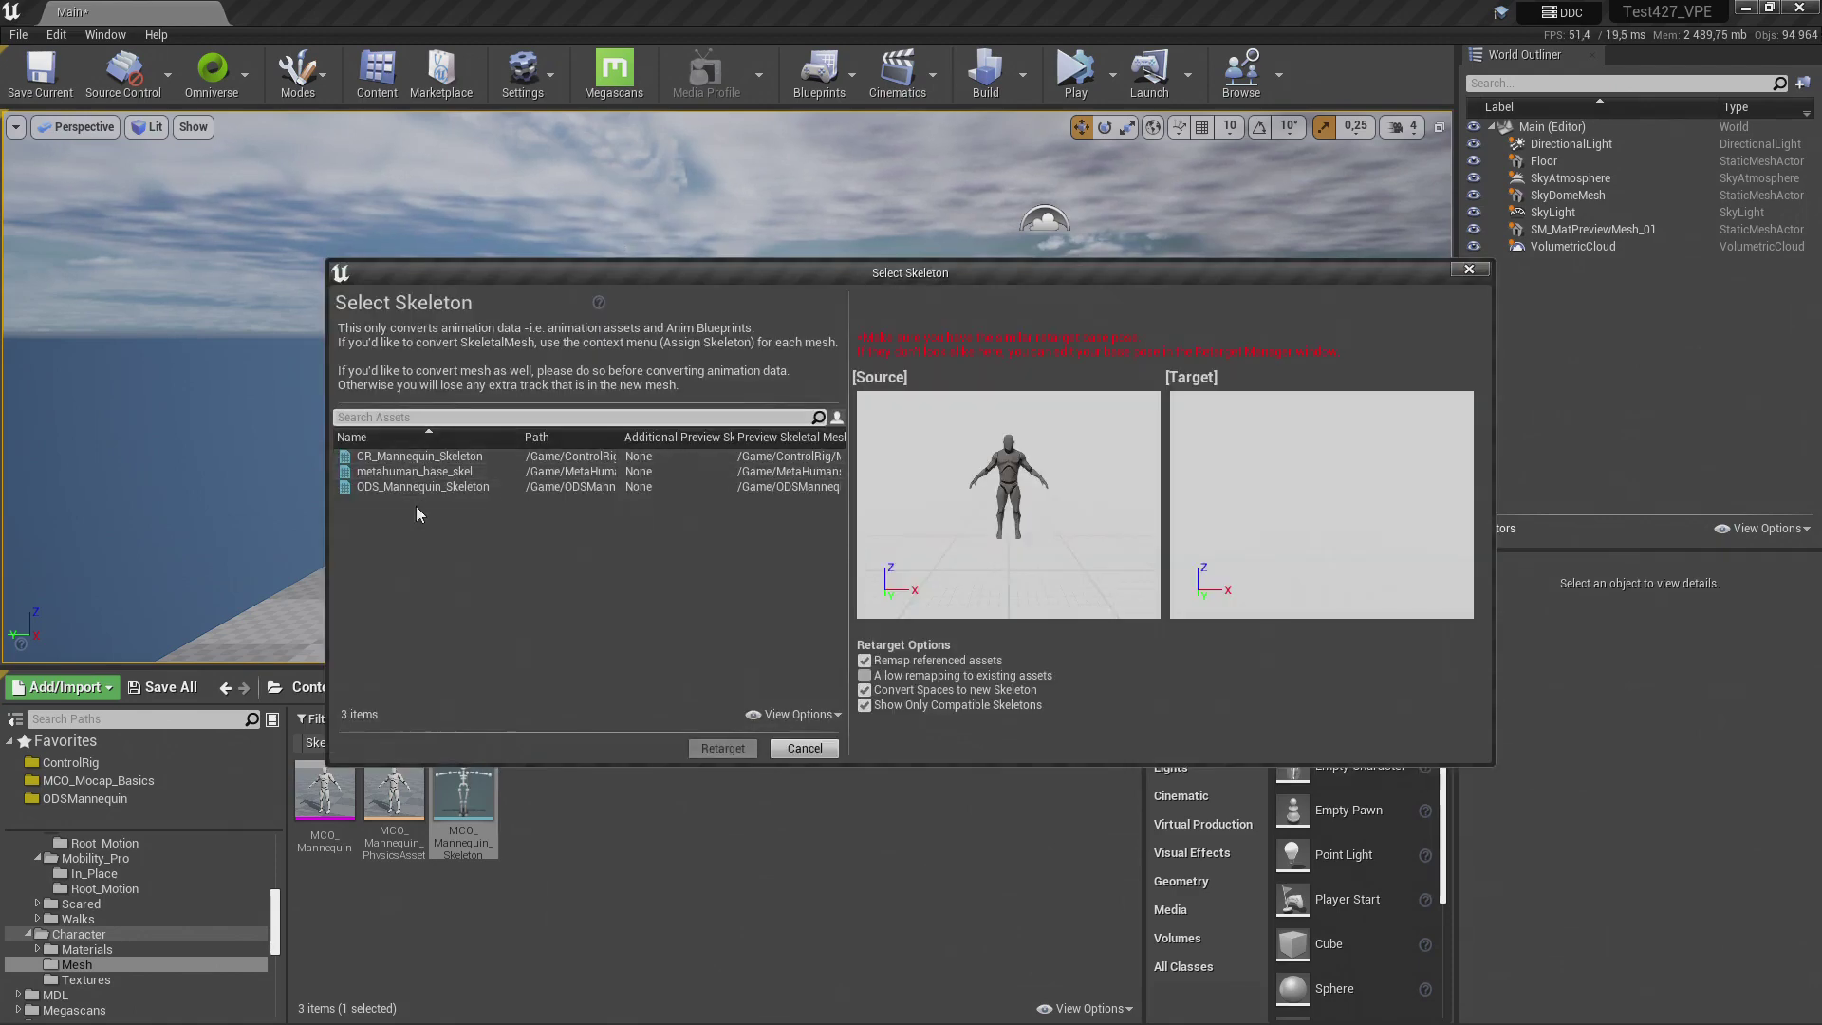
{"action": "left_click", "coordinate": [417, 457]}
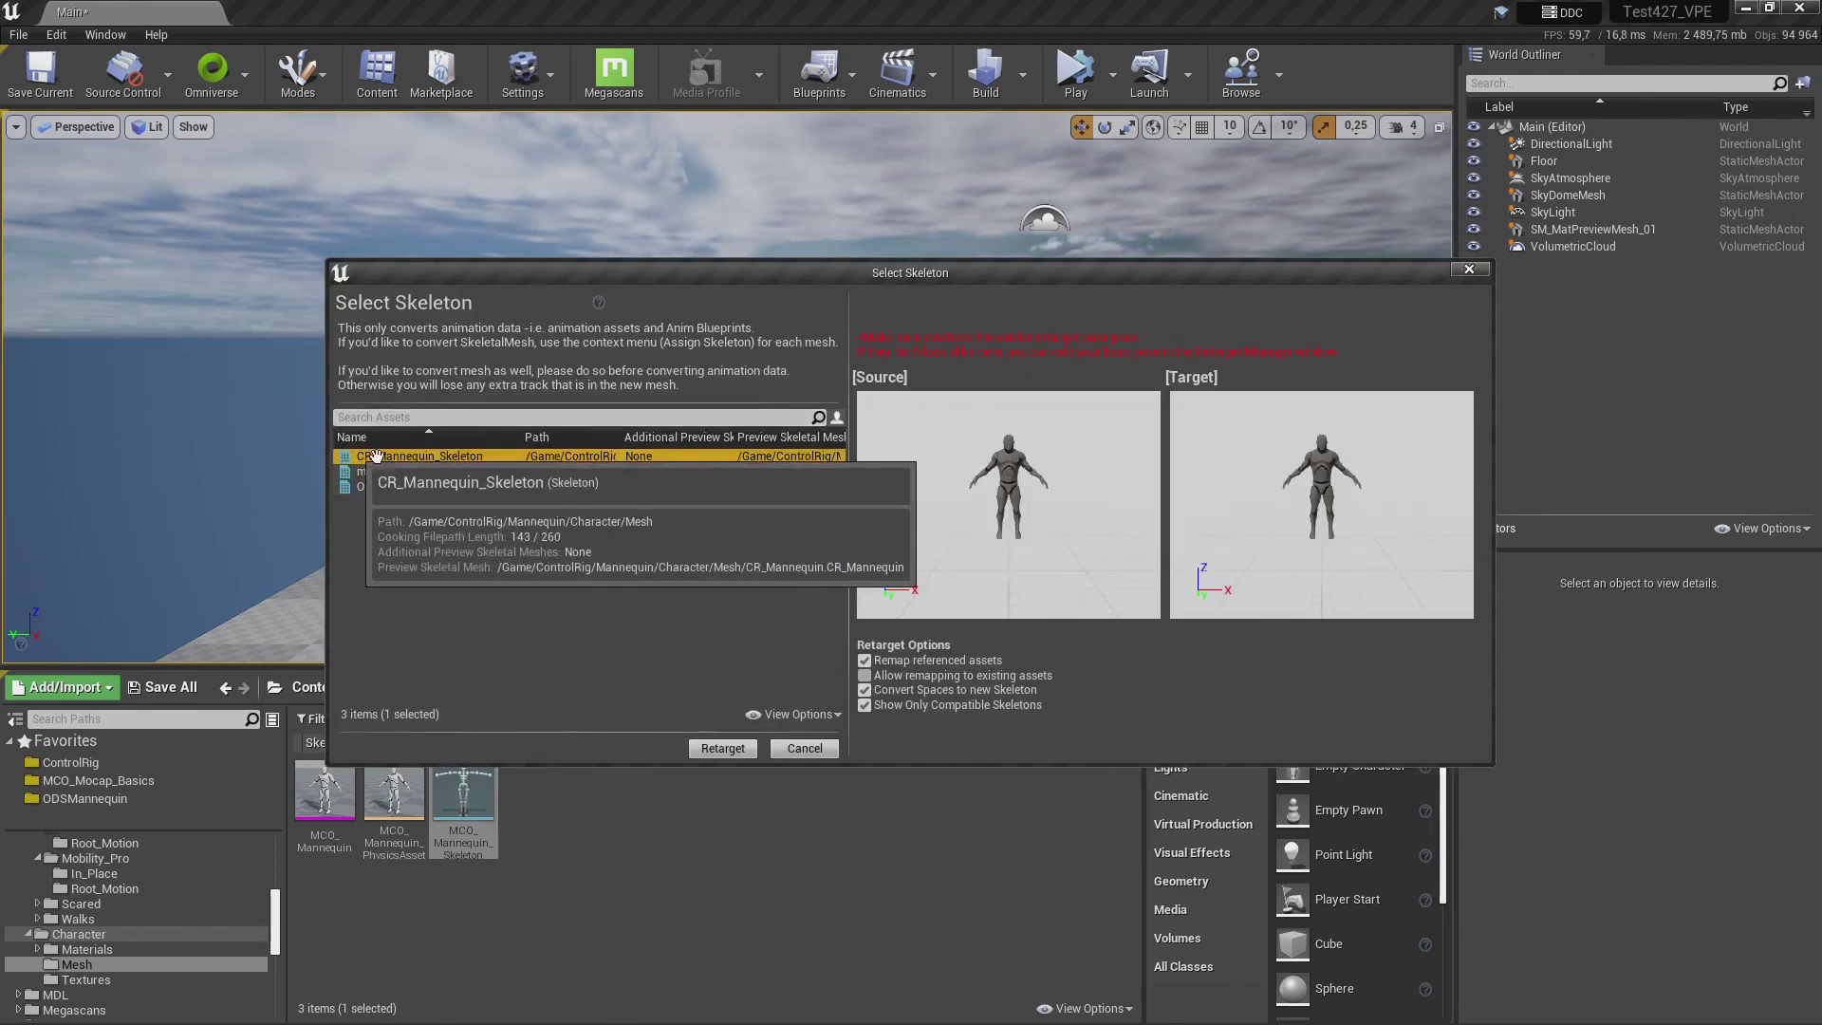
{"action": "left_click", "coordinate": [736, 749]}
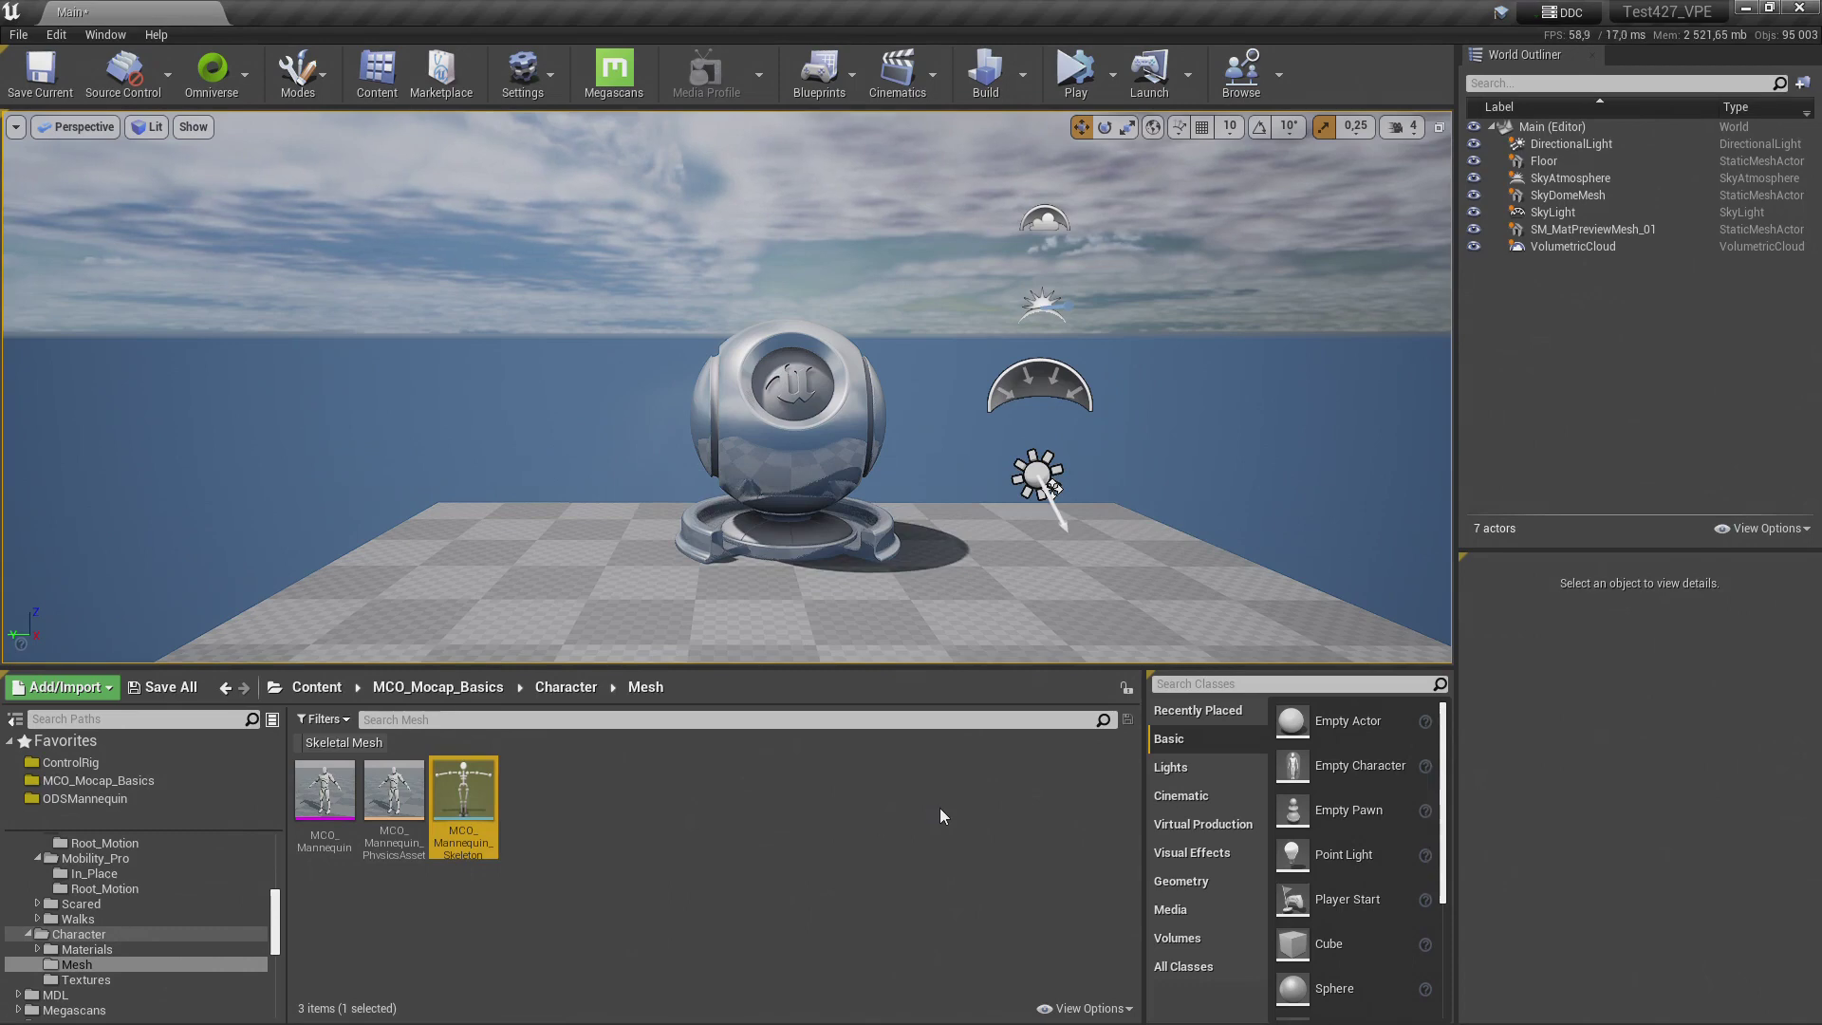
Step: Inspect MCO_Mannequin_Skeleton in the skeleton editor, close it and return to the Content folder
{"action": "double_click", "coordinate": [474, 802]}
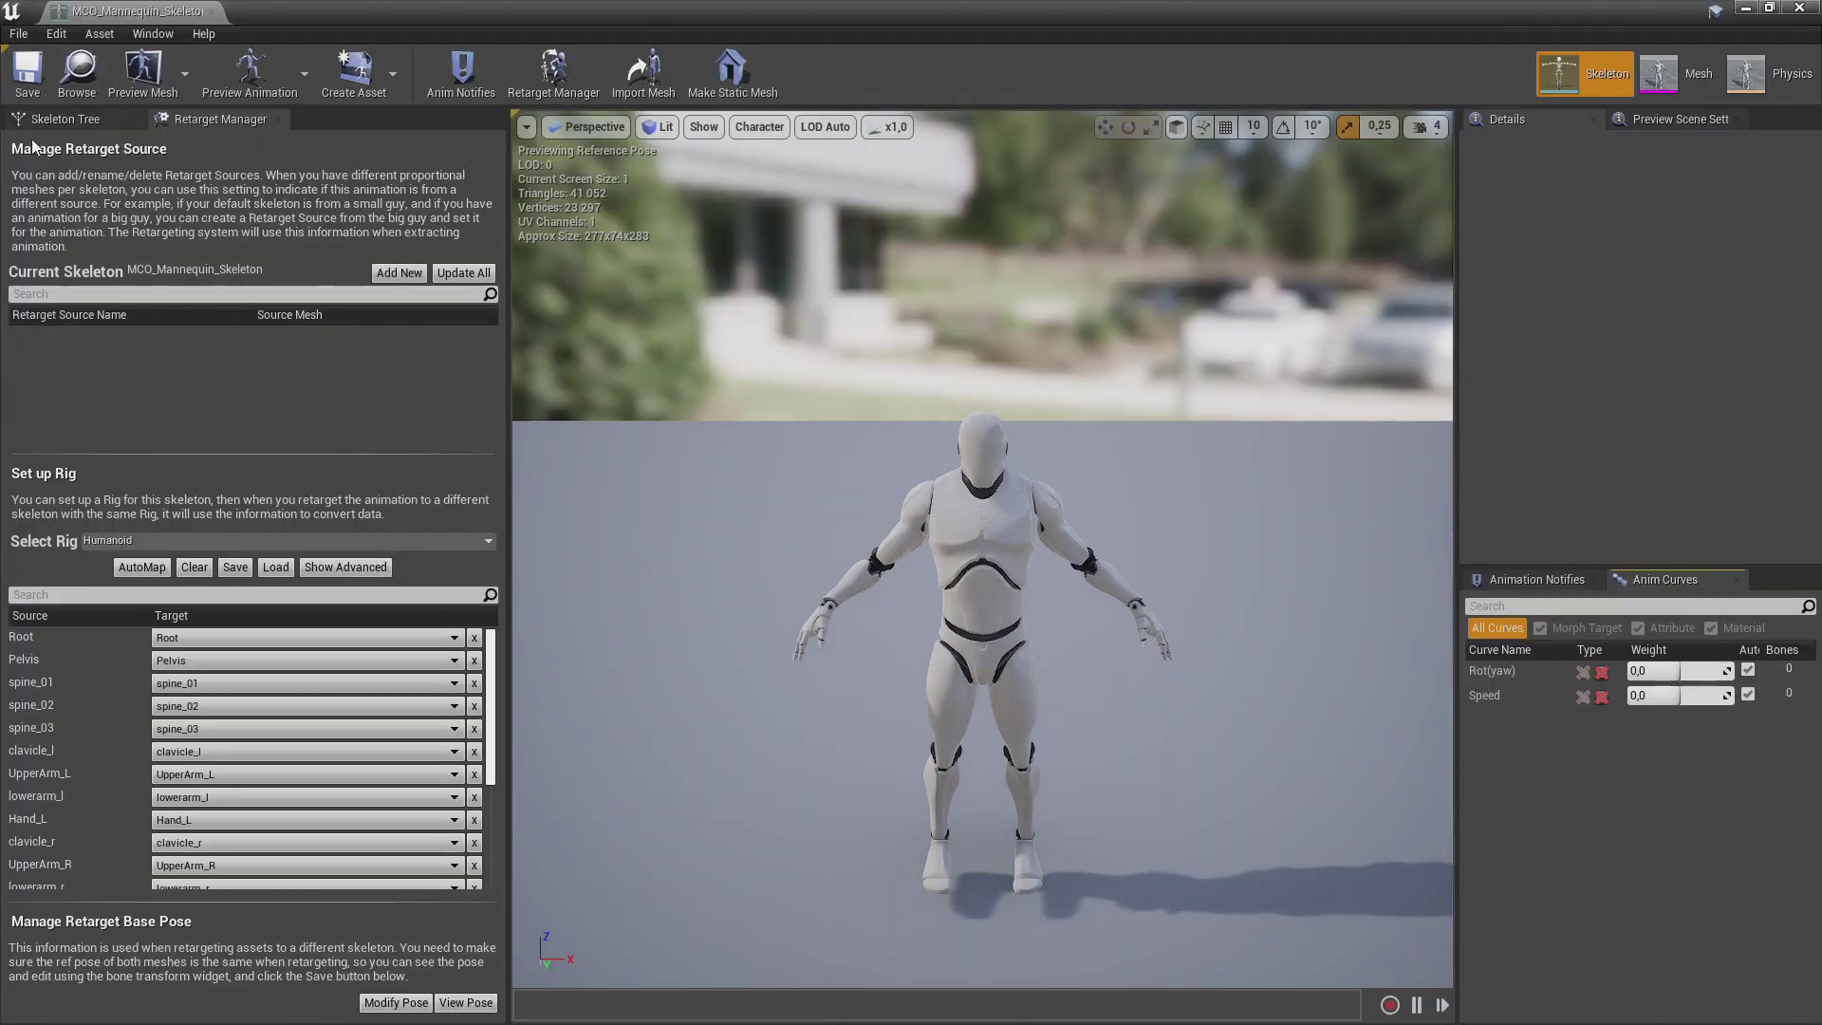
{"action": "left_click", "coordinate": [1799, 8]}
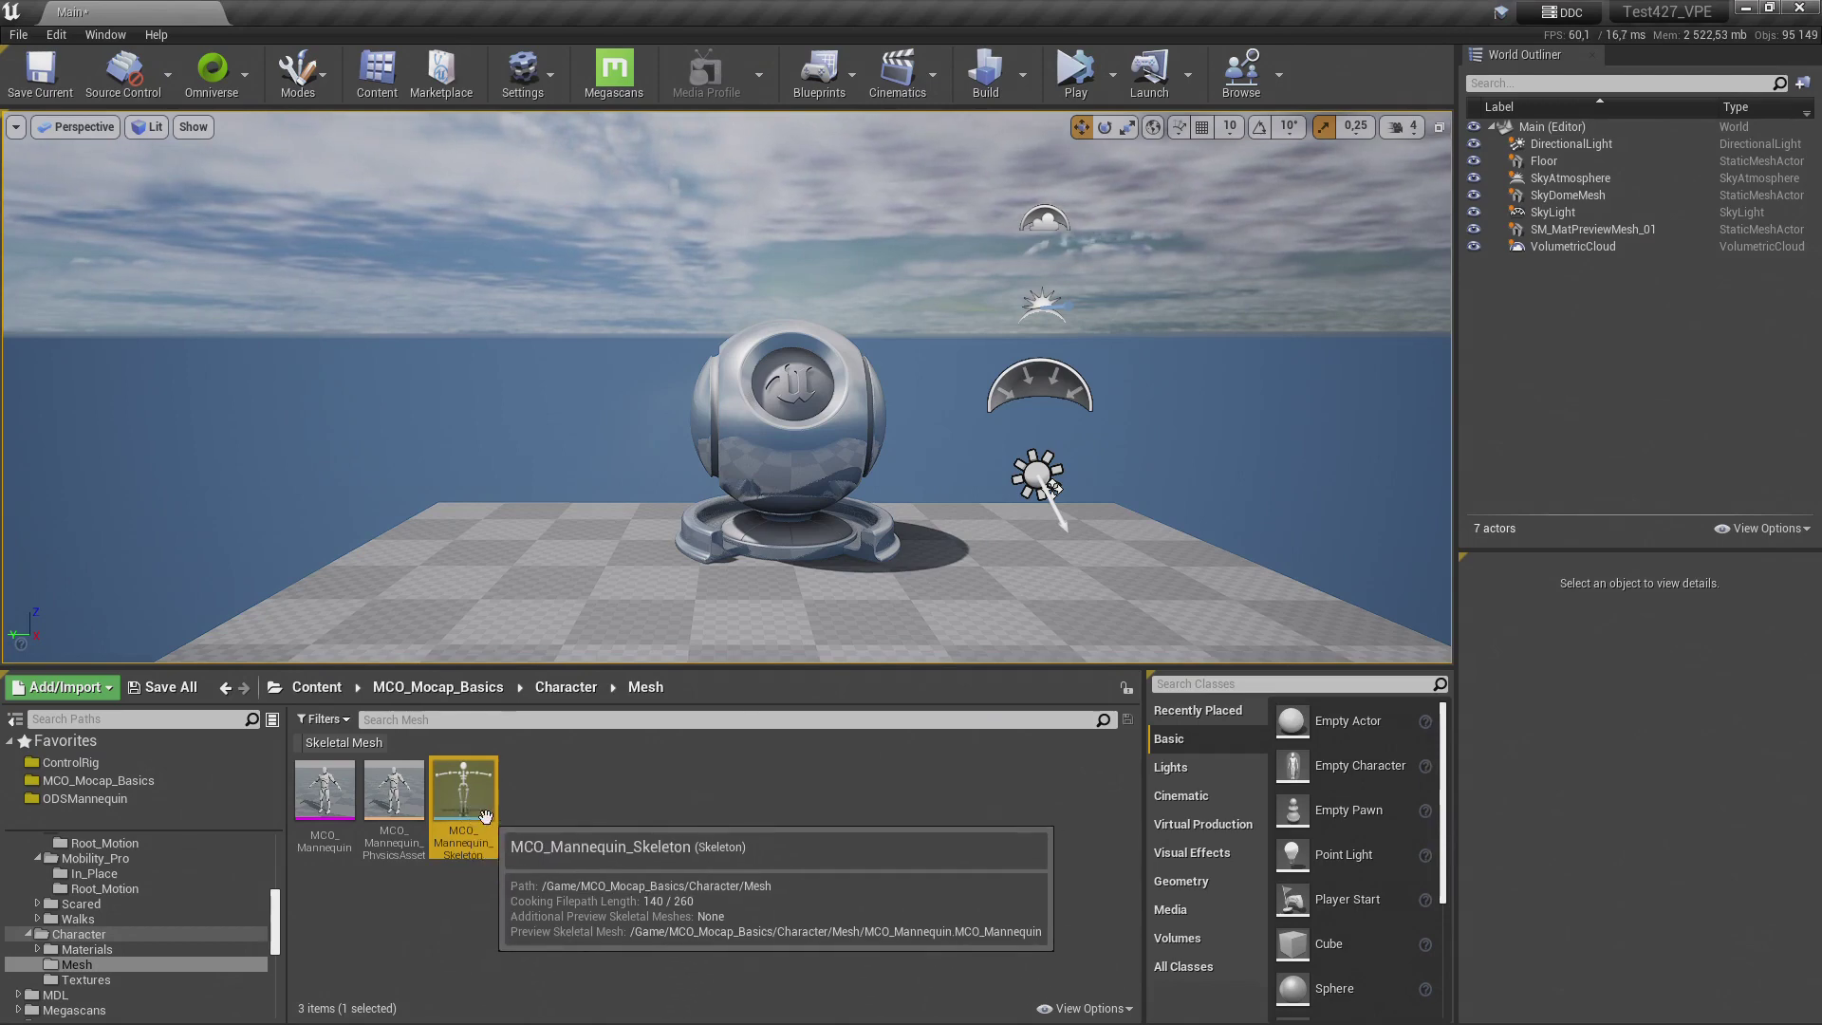
{"action": "left_click", "coordinate": [322, 690]}
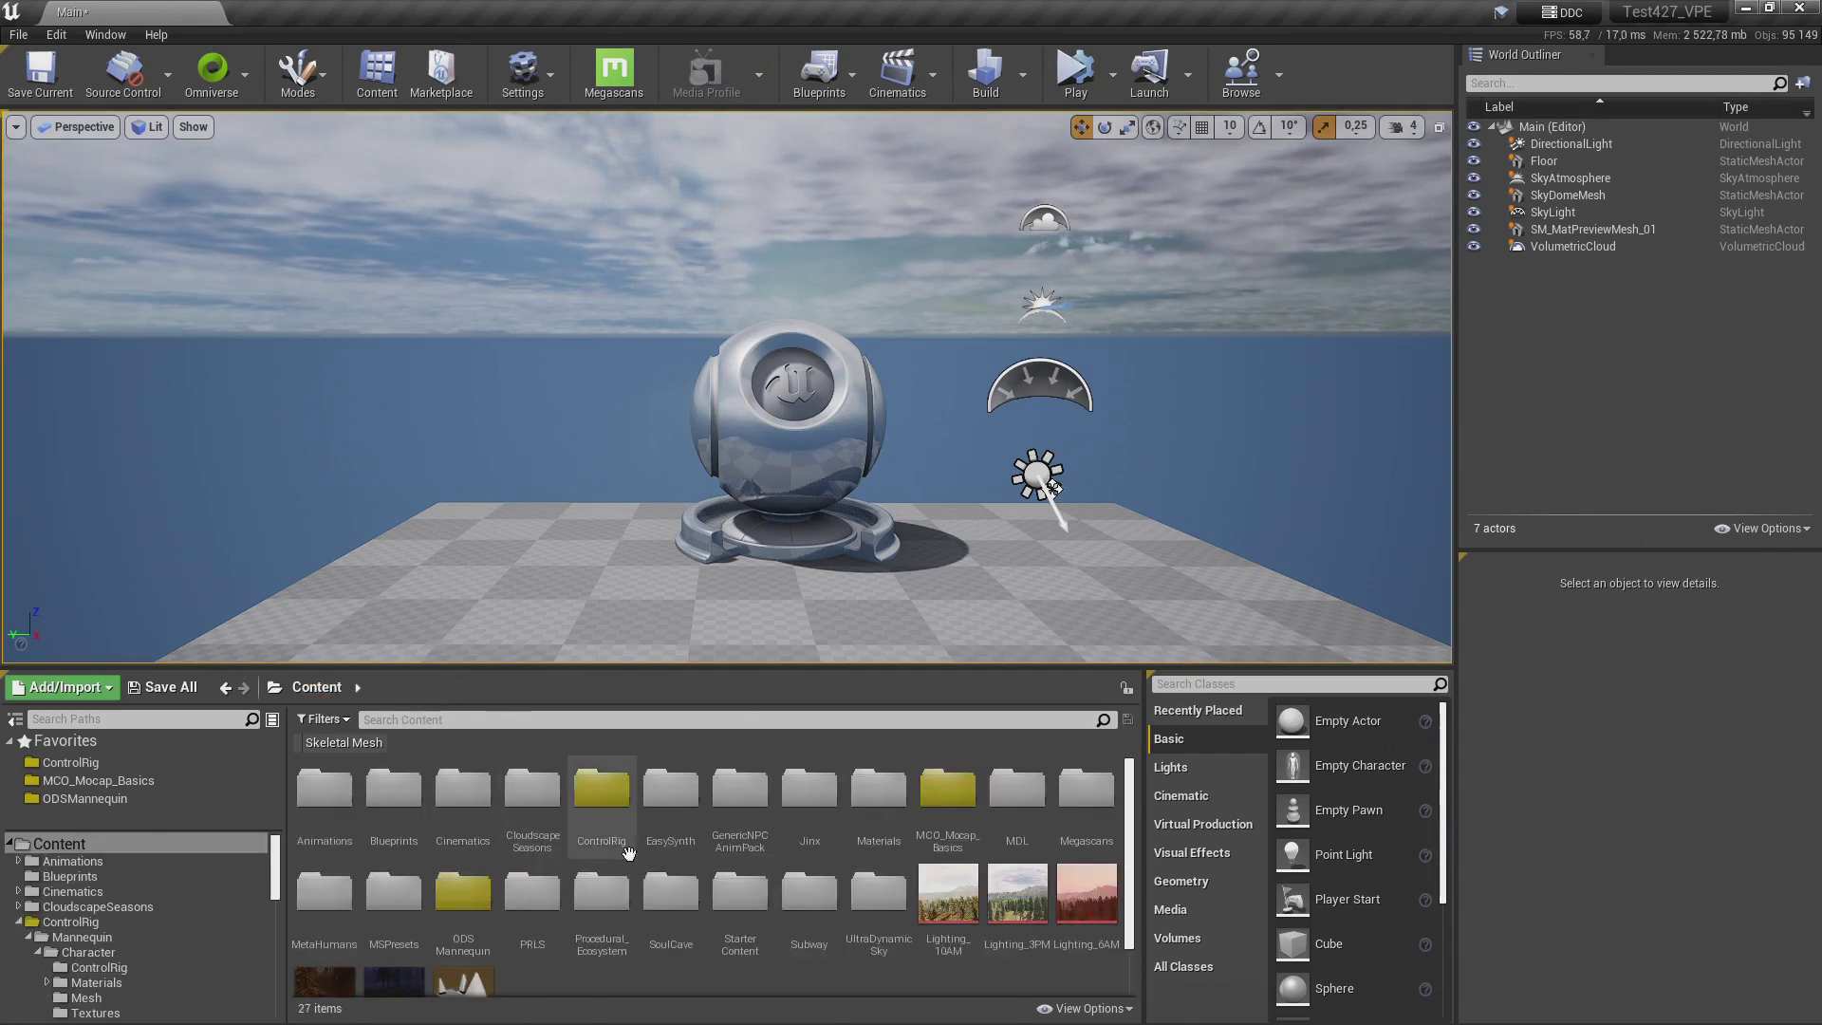
Step: Open CR_Mannequin_Skeleton from the Mesh folder under ControlRig, Mannequin, Character
{"action": "double_click", "coordinate": [604, 802]}
{"action": "double_click", "coordinate": [324, 789]}
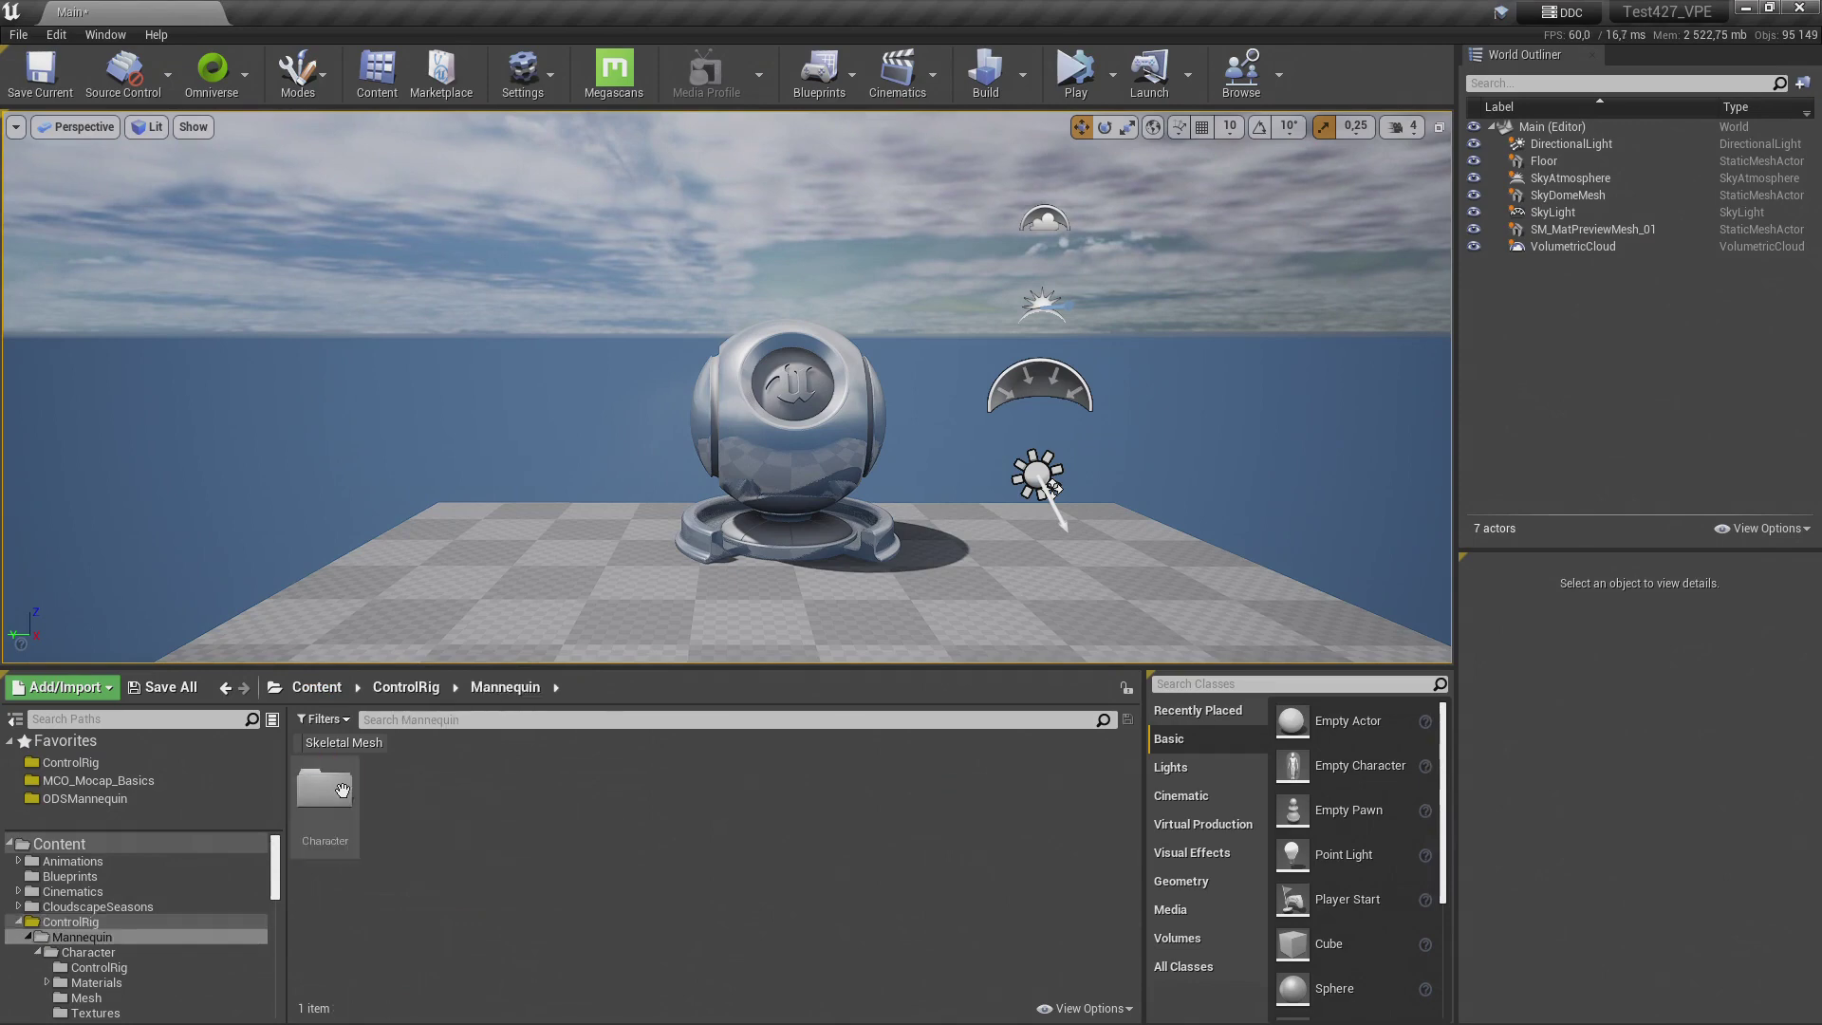
{"action": "double_click", "coordinate": [325, 789]}
{"action": "double_click", "coordinate": [463, 787]}
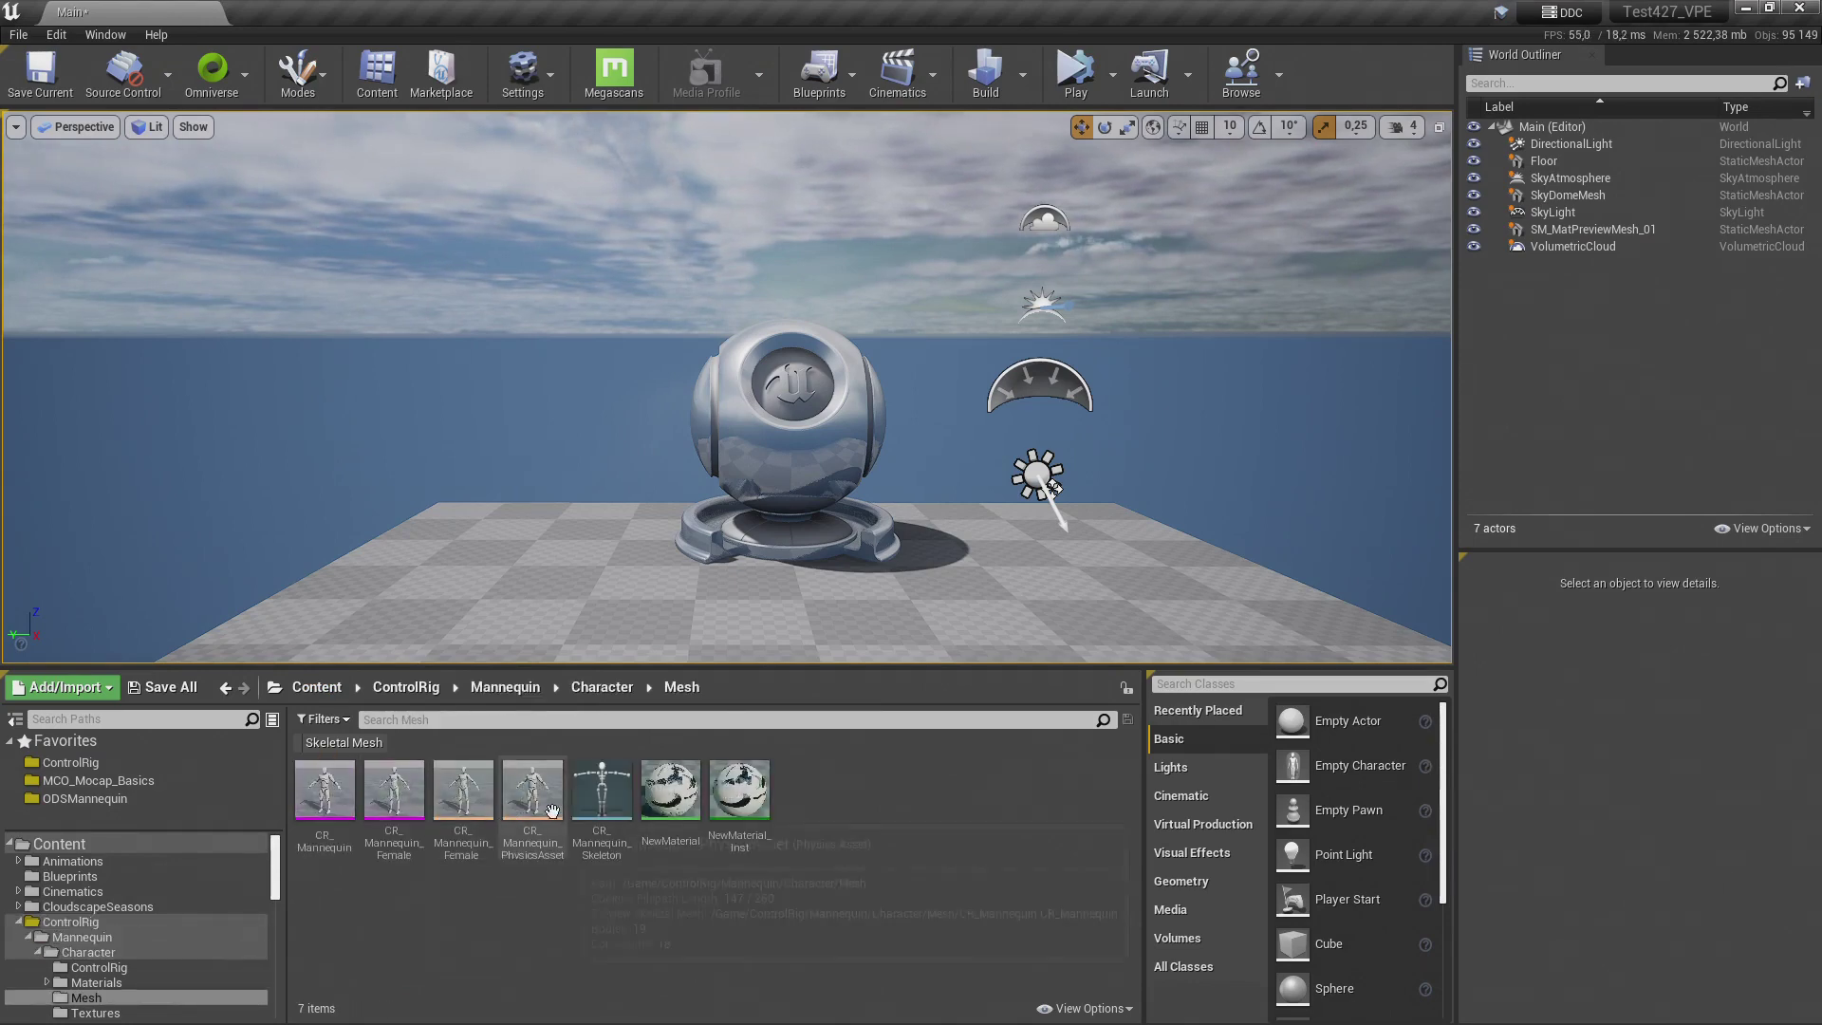
{"action": "left_click", "coordinate": [615, 803]}
{"action": "double_click", "coordinate": [604, 797]}
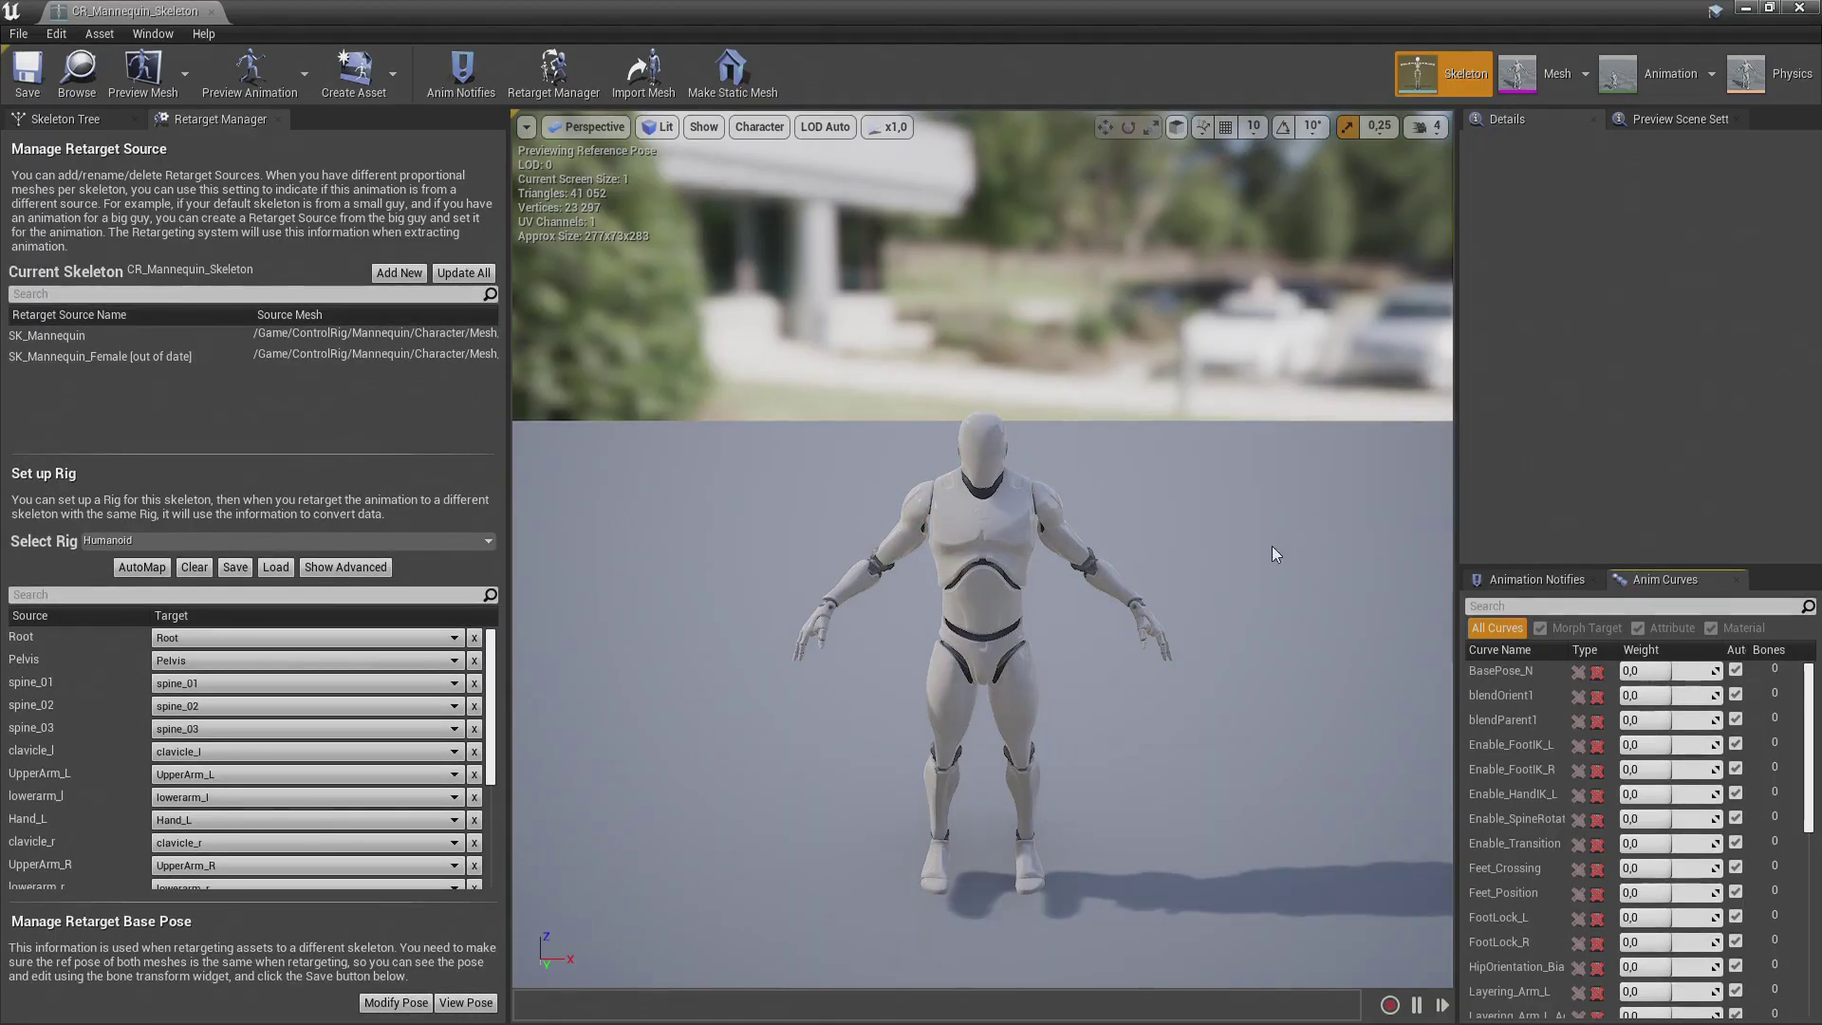
Step: Preview the MOB1_Stand_Relaxed_Fgt_v4_IPC animation on CR_Mannequin_Skeleton and close the editor
{"action": "left_click", "coordinate": [1679, 80]}
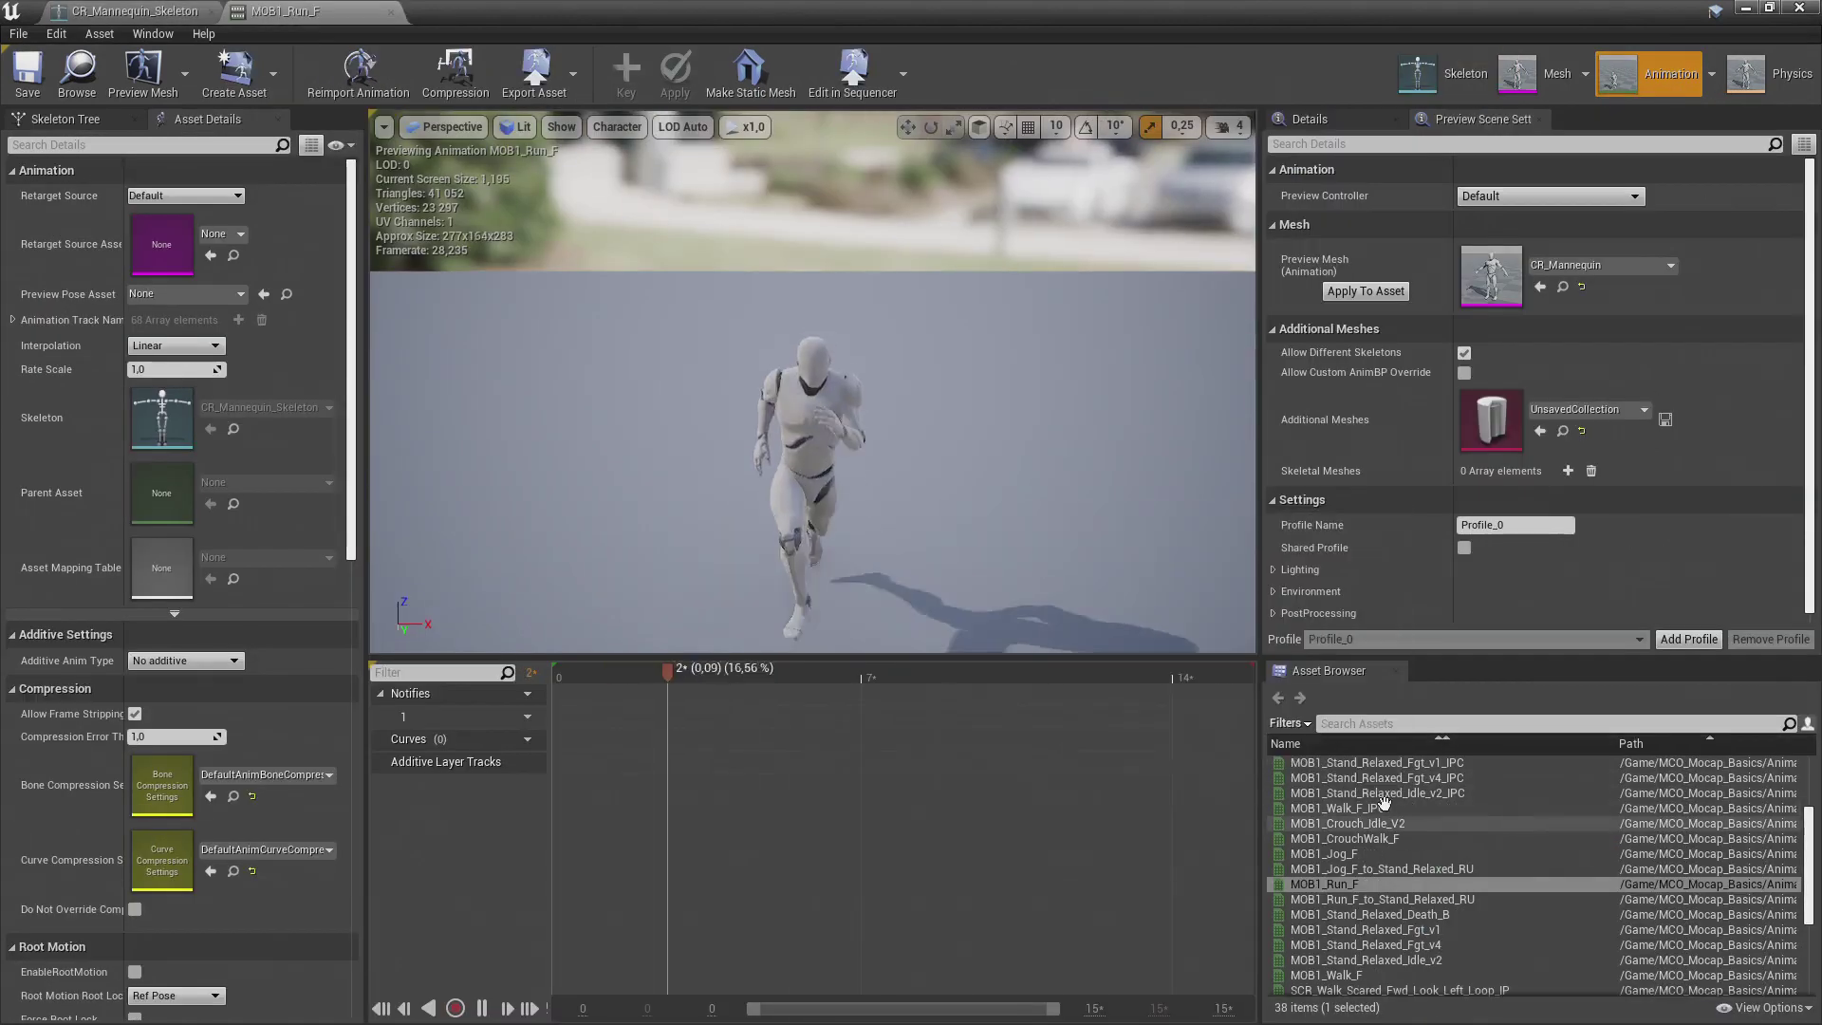
{"action": "left_click", "coordinate": [1387, 778]}
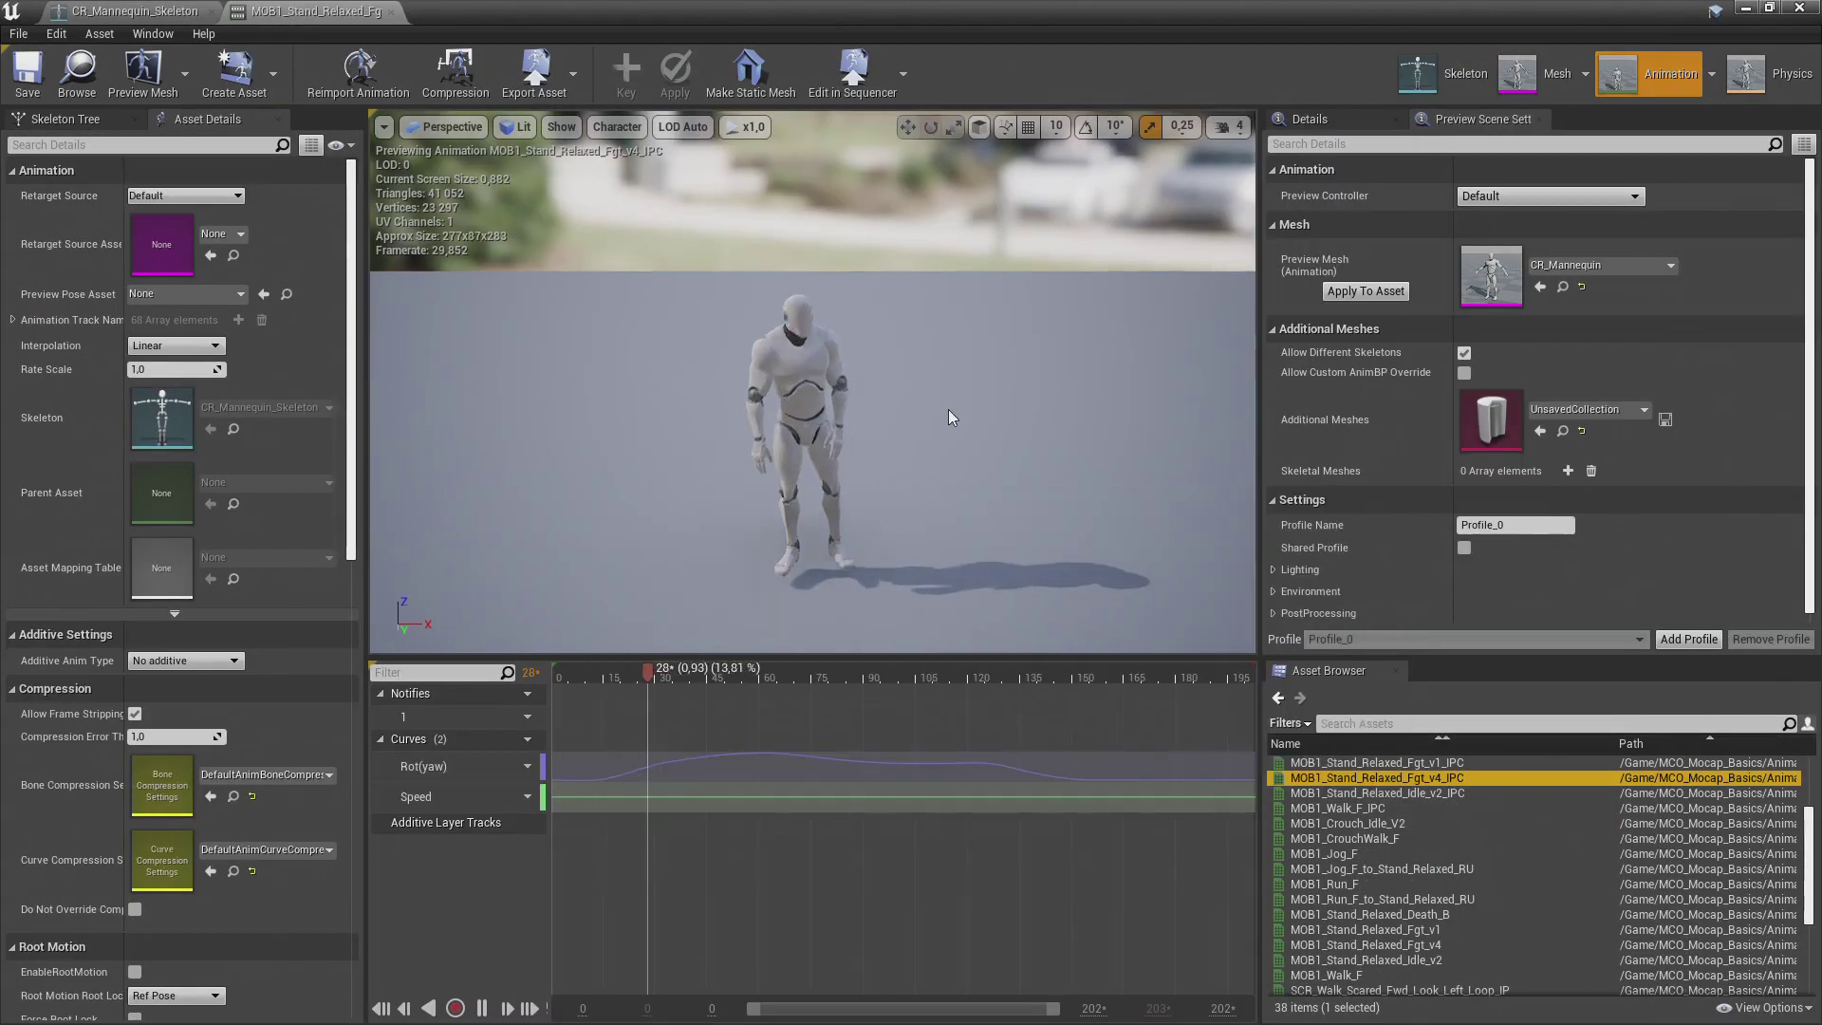
{"action": "left_click", "coordinate": [1799, 7]}
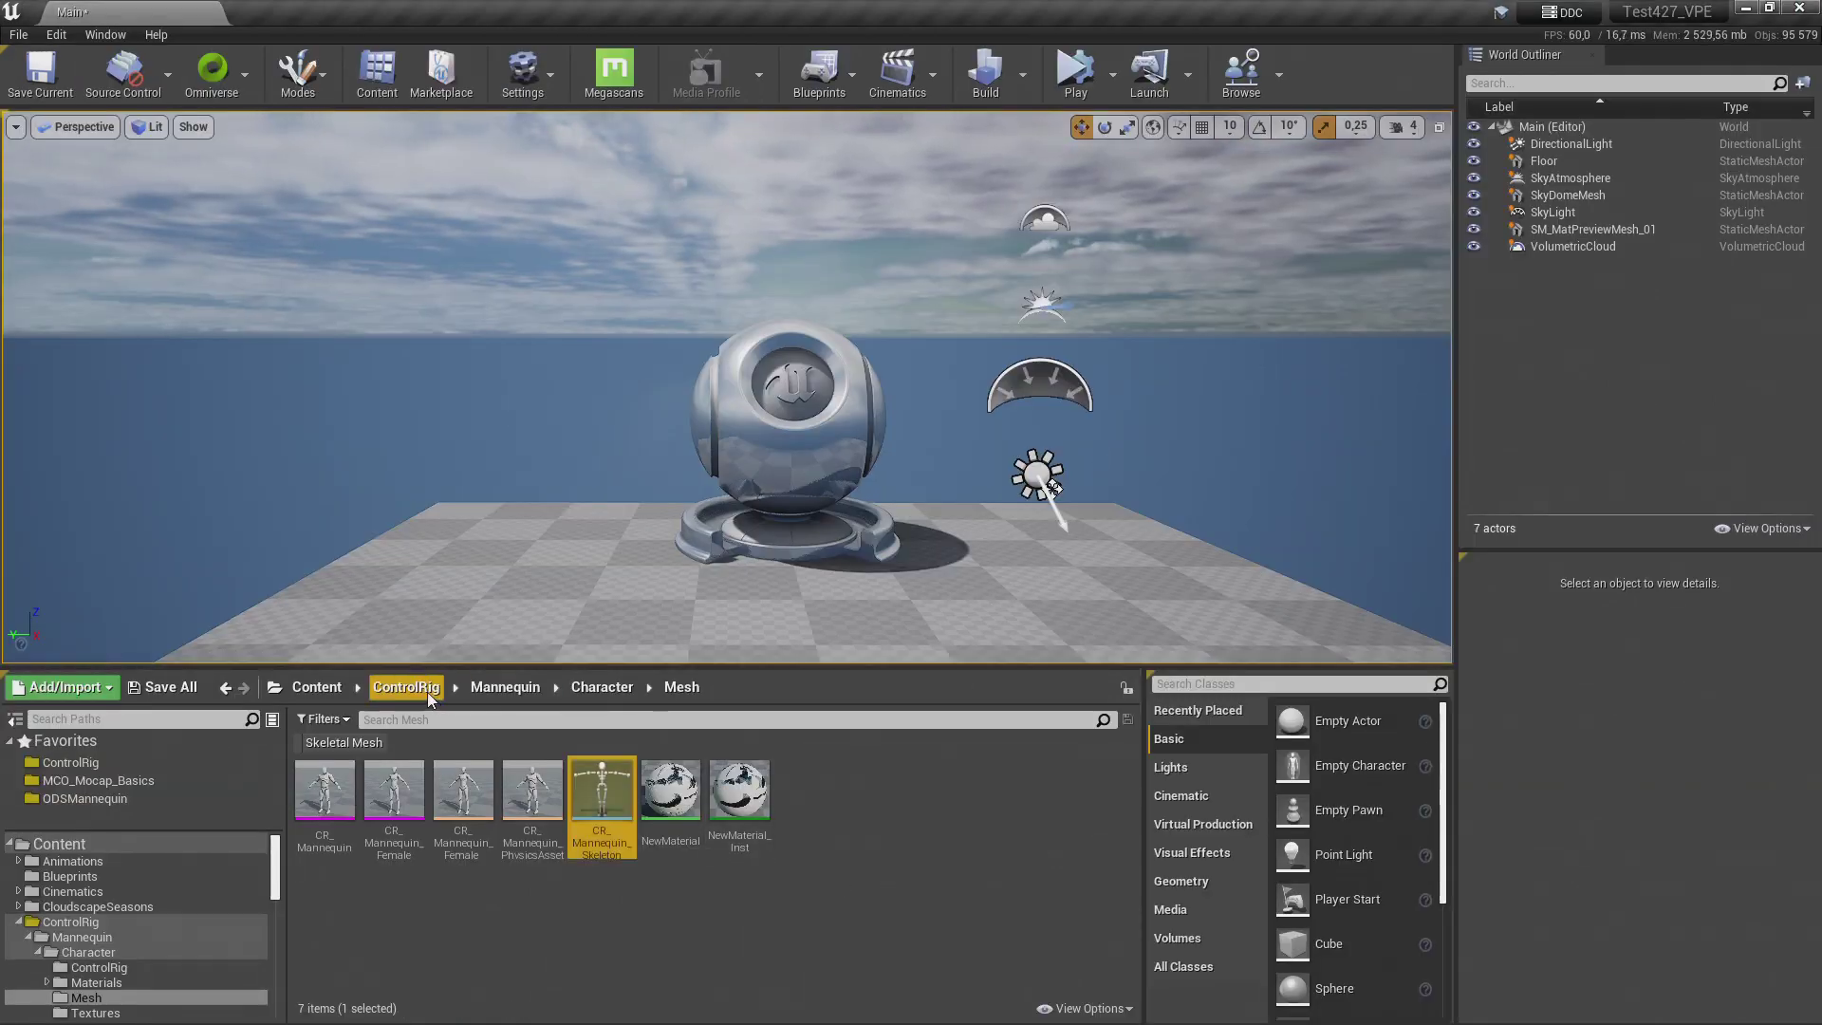
Step: Return to the Content folder and open the Mesh folder under ODSMannequin, Mannequin, Character
{"action": "left_click", "coordinate": [327, 688]}
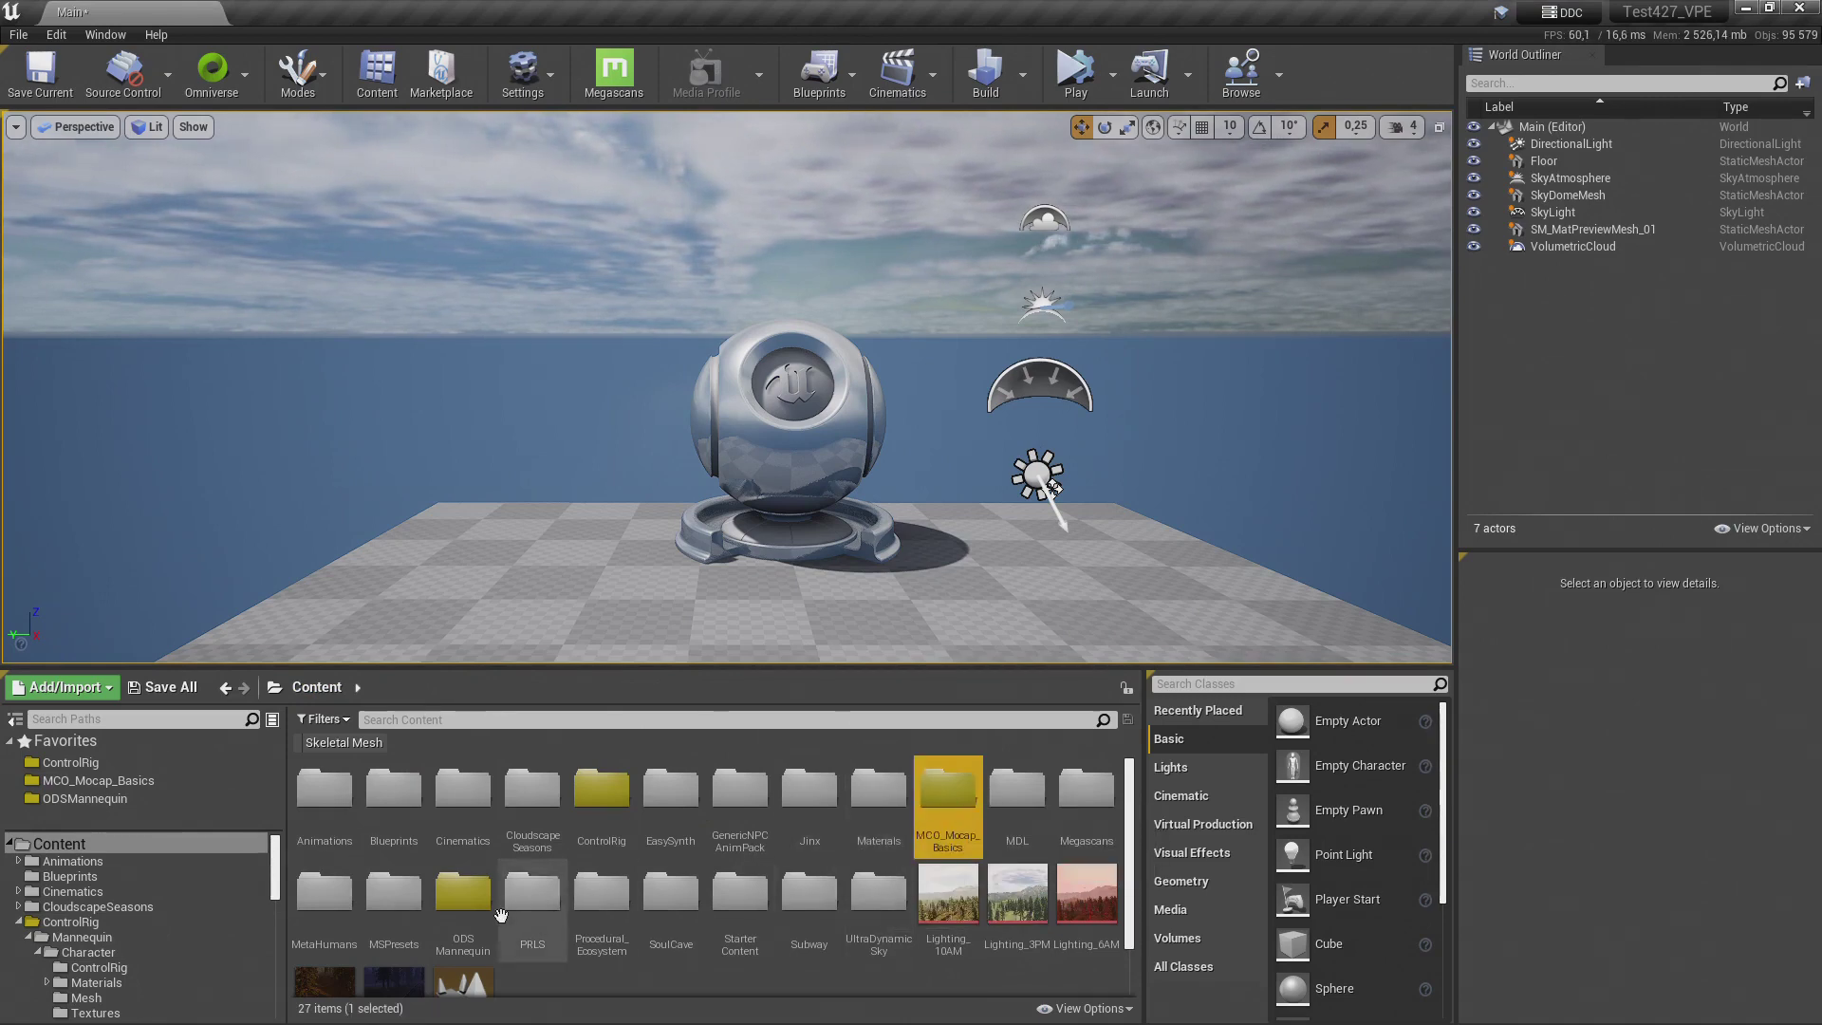
{"action": "left_click", "coordinate": [466, 896]}
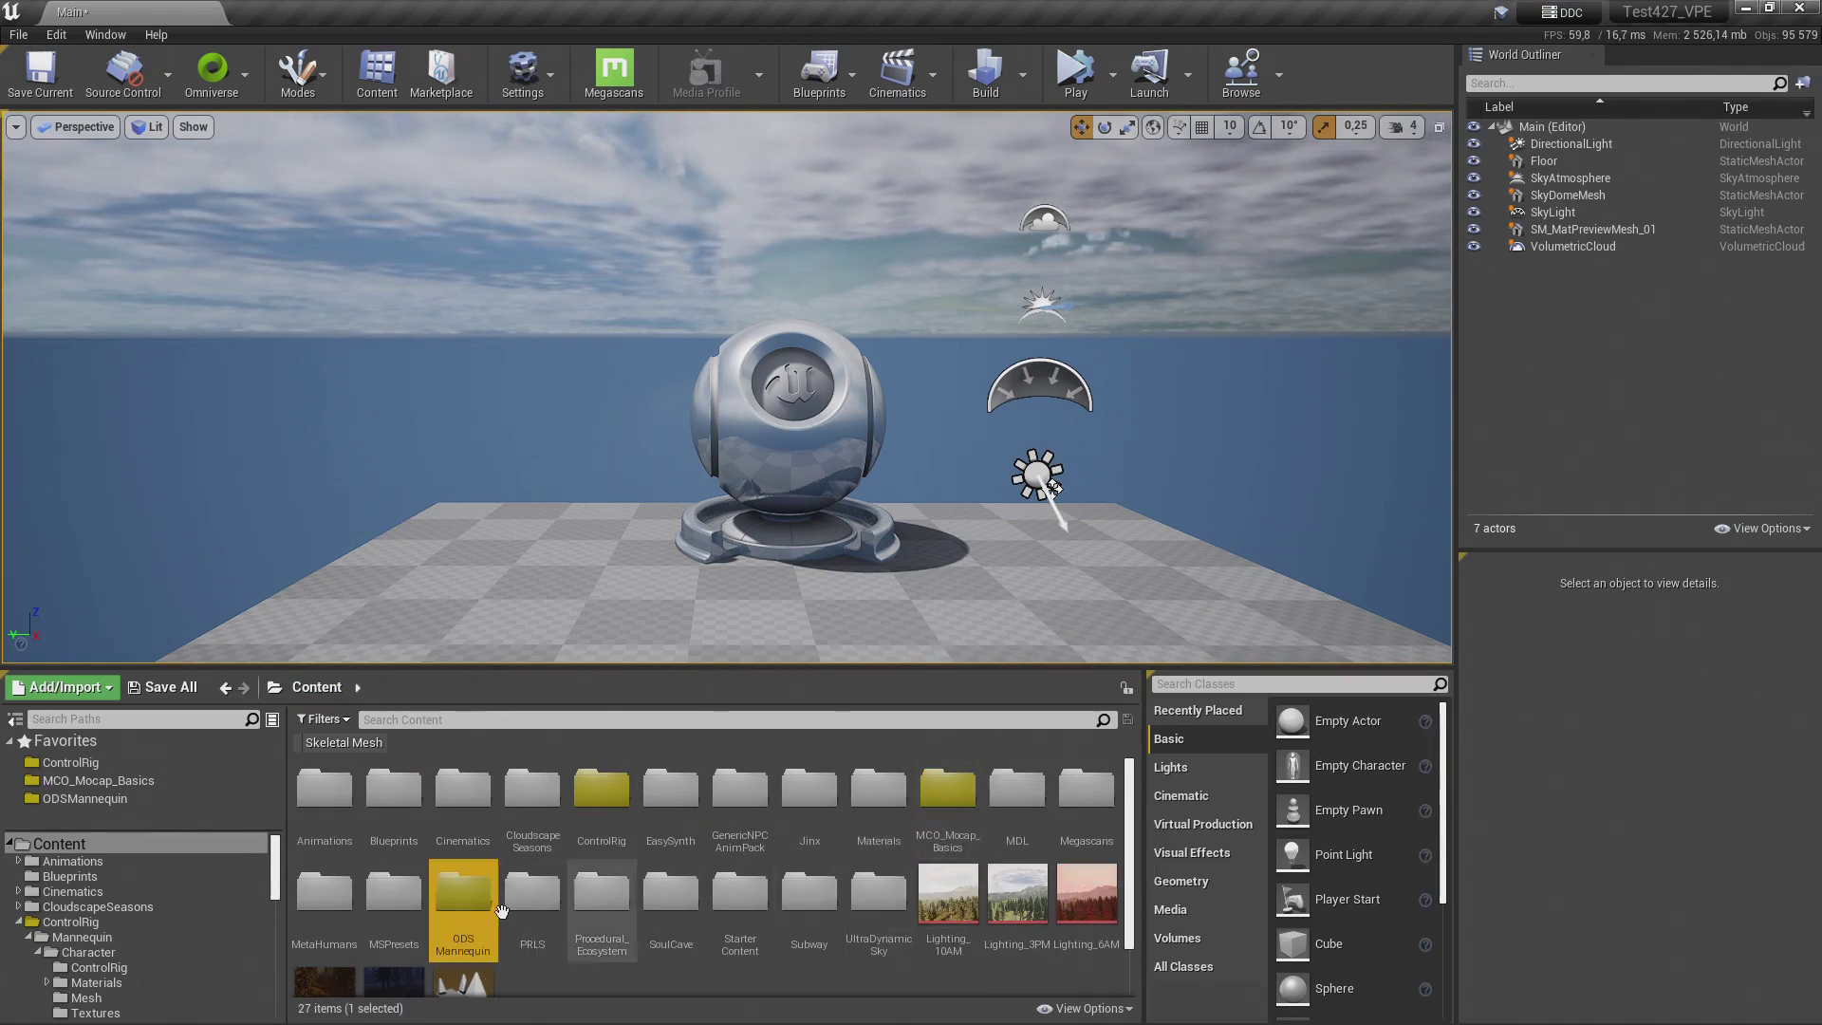
{"action": "double_click", "coordinate": [455, 887]}
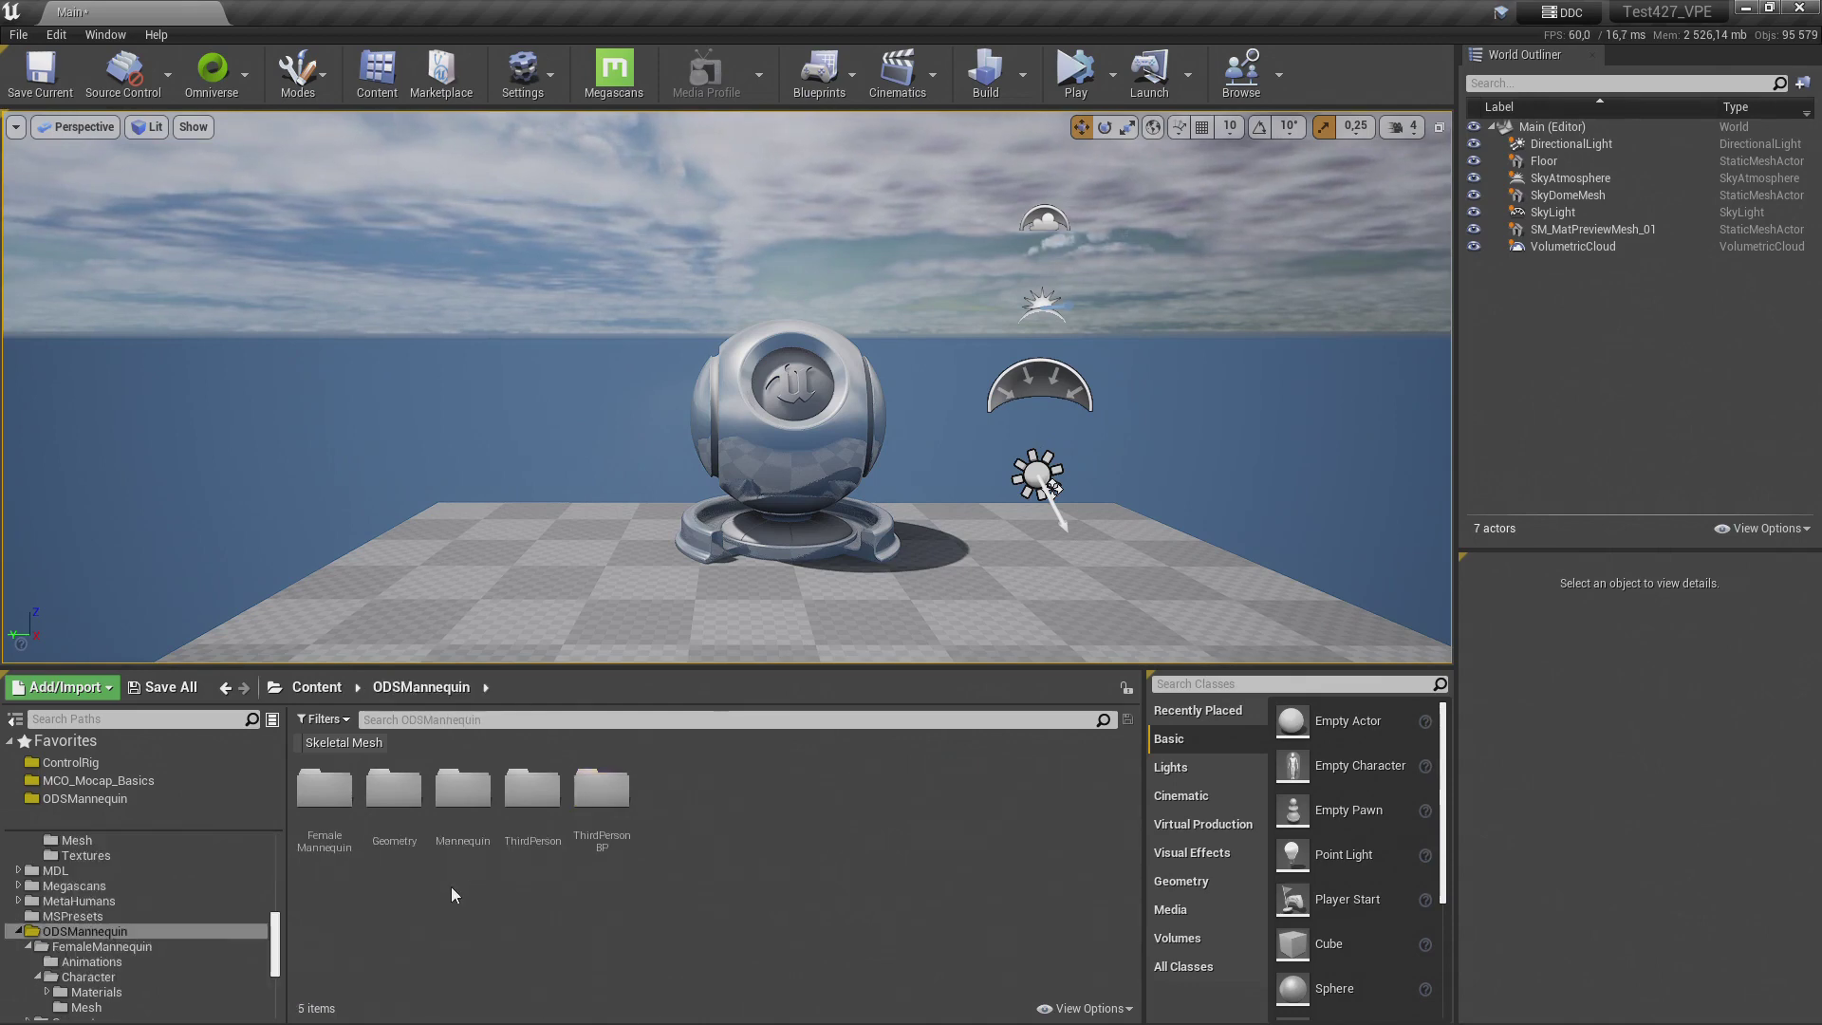
{"action": "double_click", "coordinate": [470, 806]}
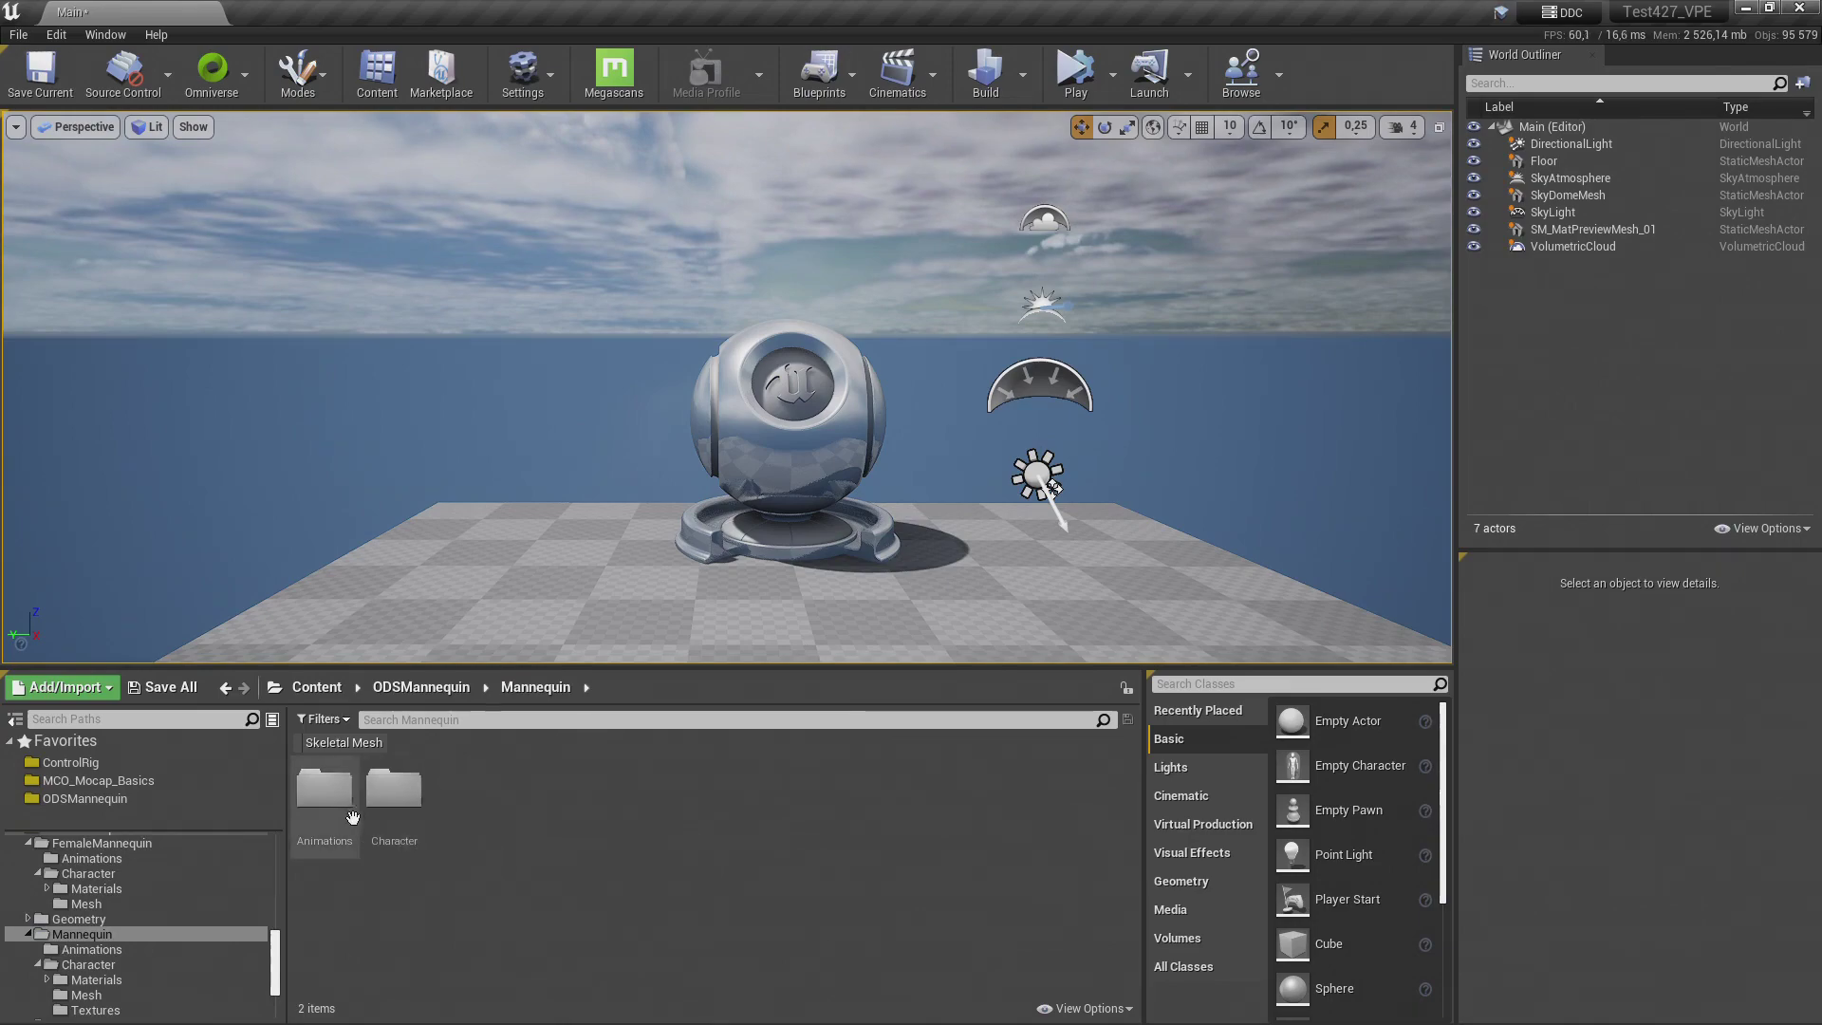
{"action": "double_click", "coordinate": [408, 808]}
{"action": "double_click", "coordinate": [408, 808]}
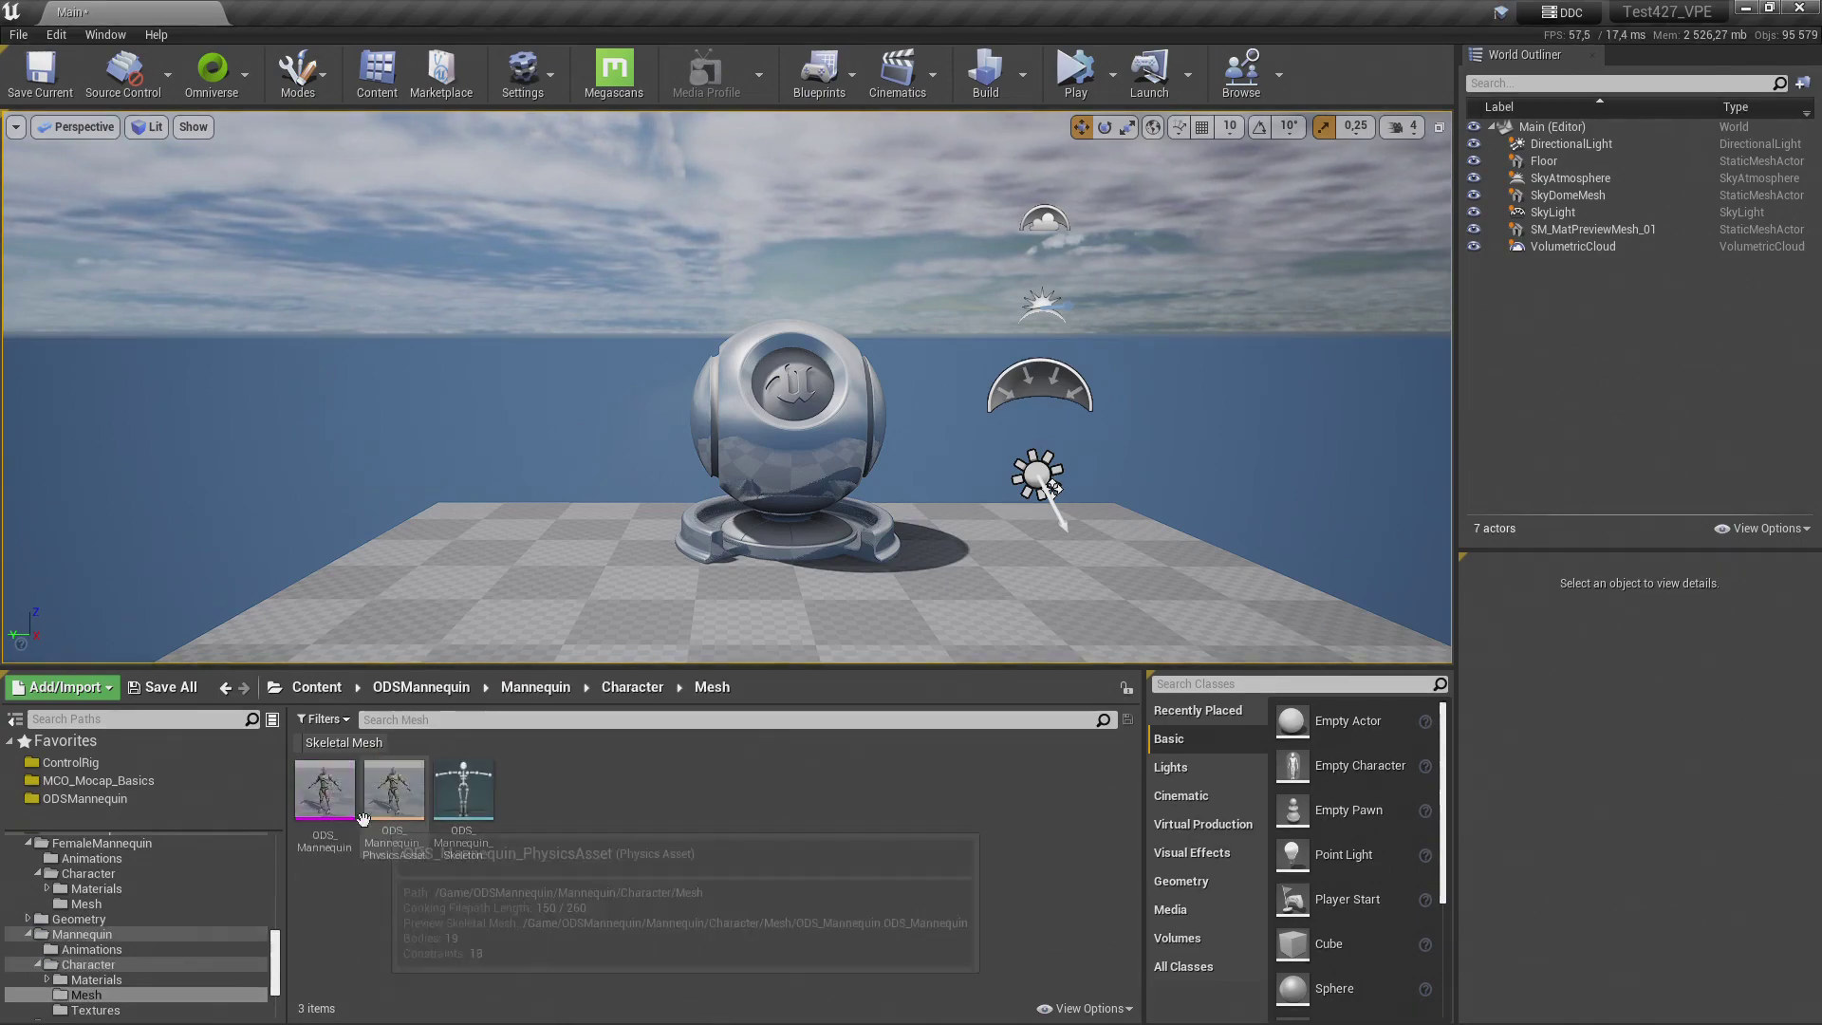
Step: Place the ODS_Mannequin skeletal mesh in the level beside the material preview mesh
{"action": "left_click_drag", "start_coordinate": [323, 796], "coordinate": [588, 651]}
{"action": "left_click_drag", "start_coordinate": [813, 570], "coordinate": [811, 479], "text": "alt"}
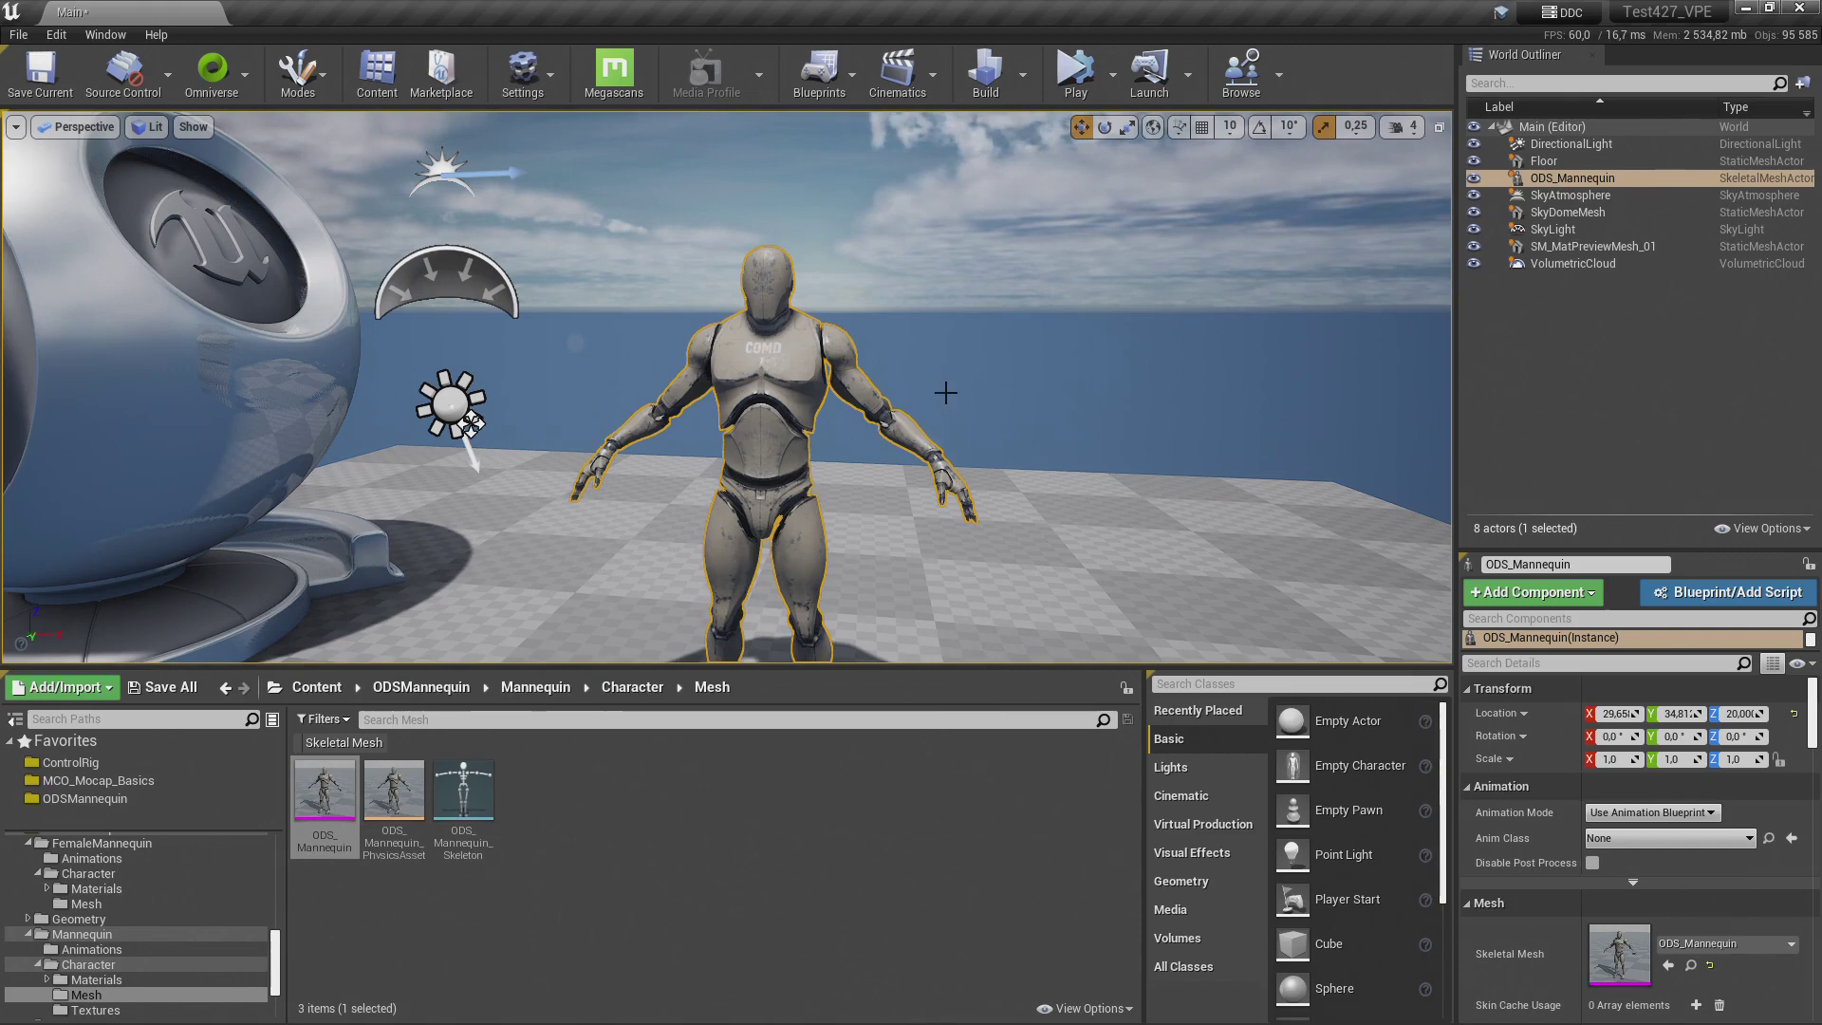
Step: Check the ODS_Mannequin mesh's asset information and its available Skeleton options without choosing any
{"action": "mouse_move", "coordinate": [341, 792]}
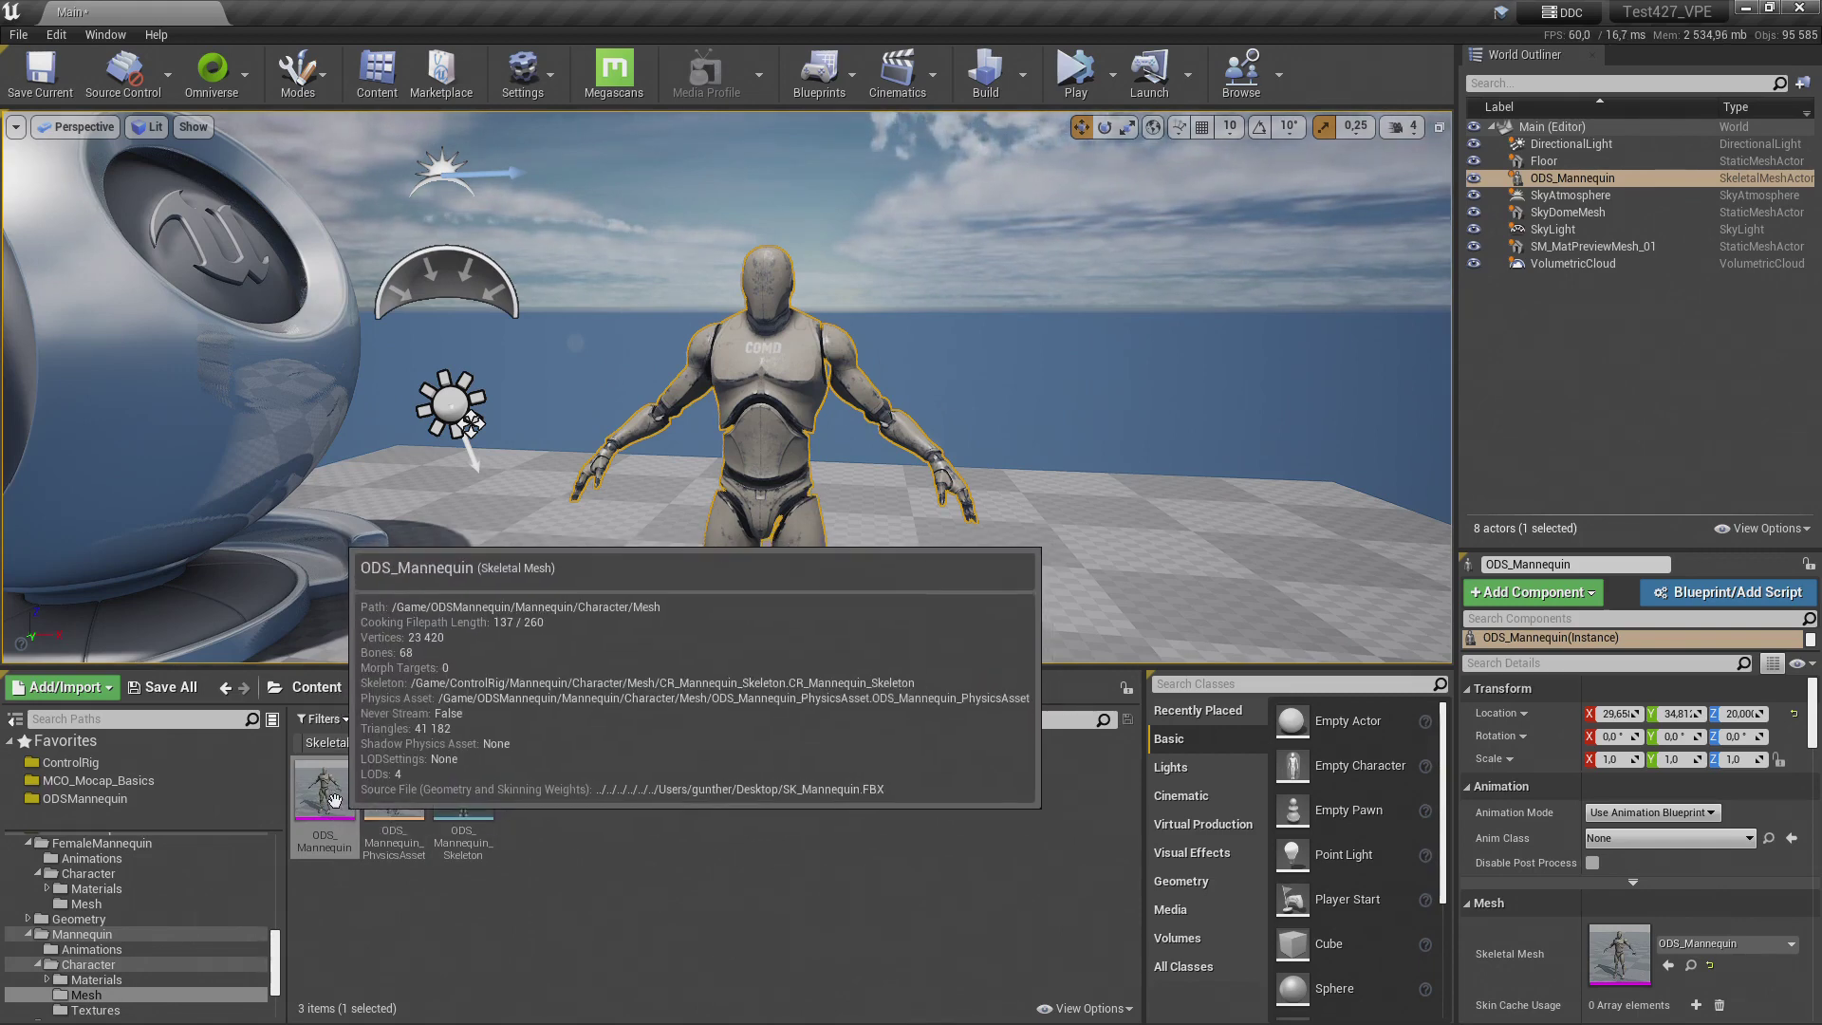
{"action": "right_click", "coordinate": [340, 802]}
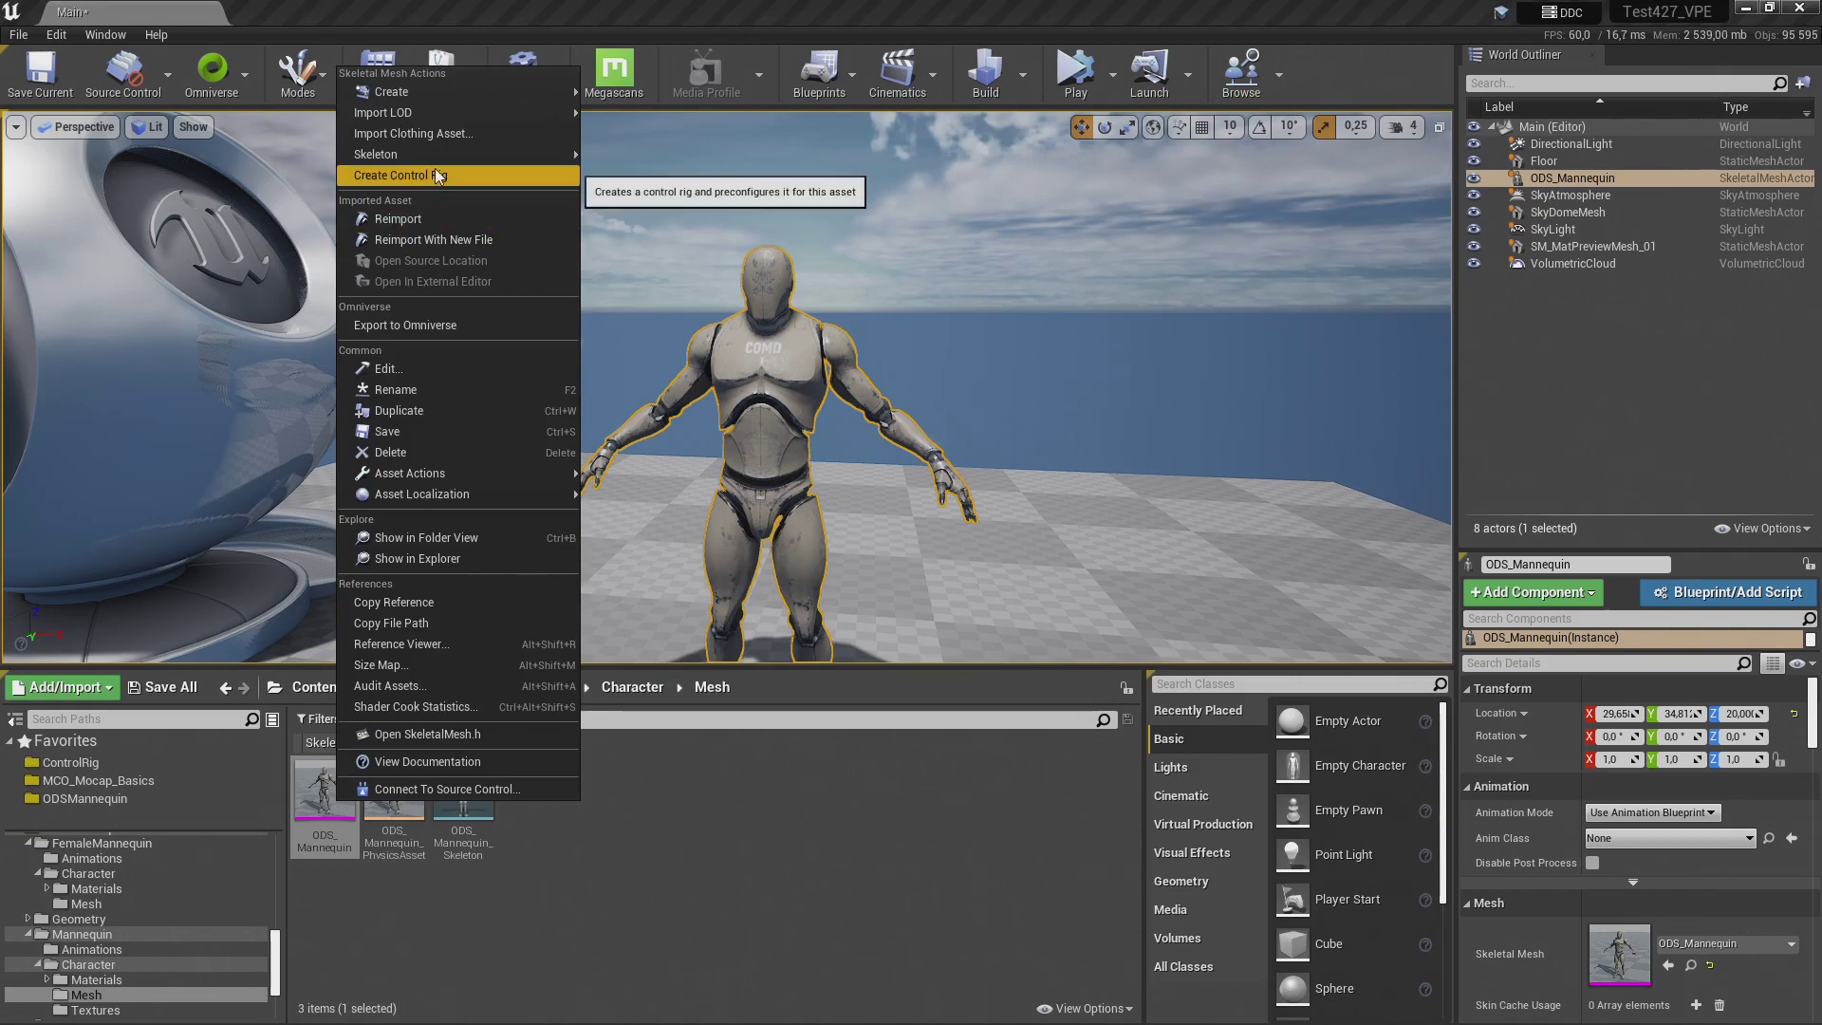
{"action": "mouse_move", "coordinate": [444, 156]}
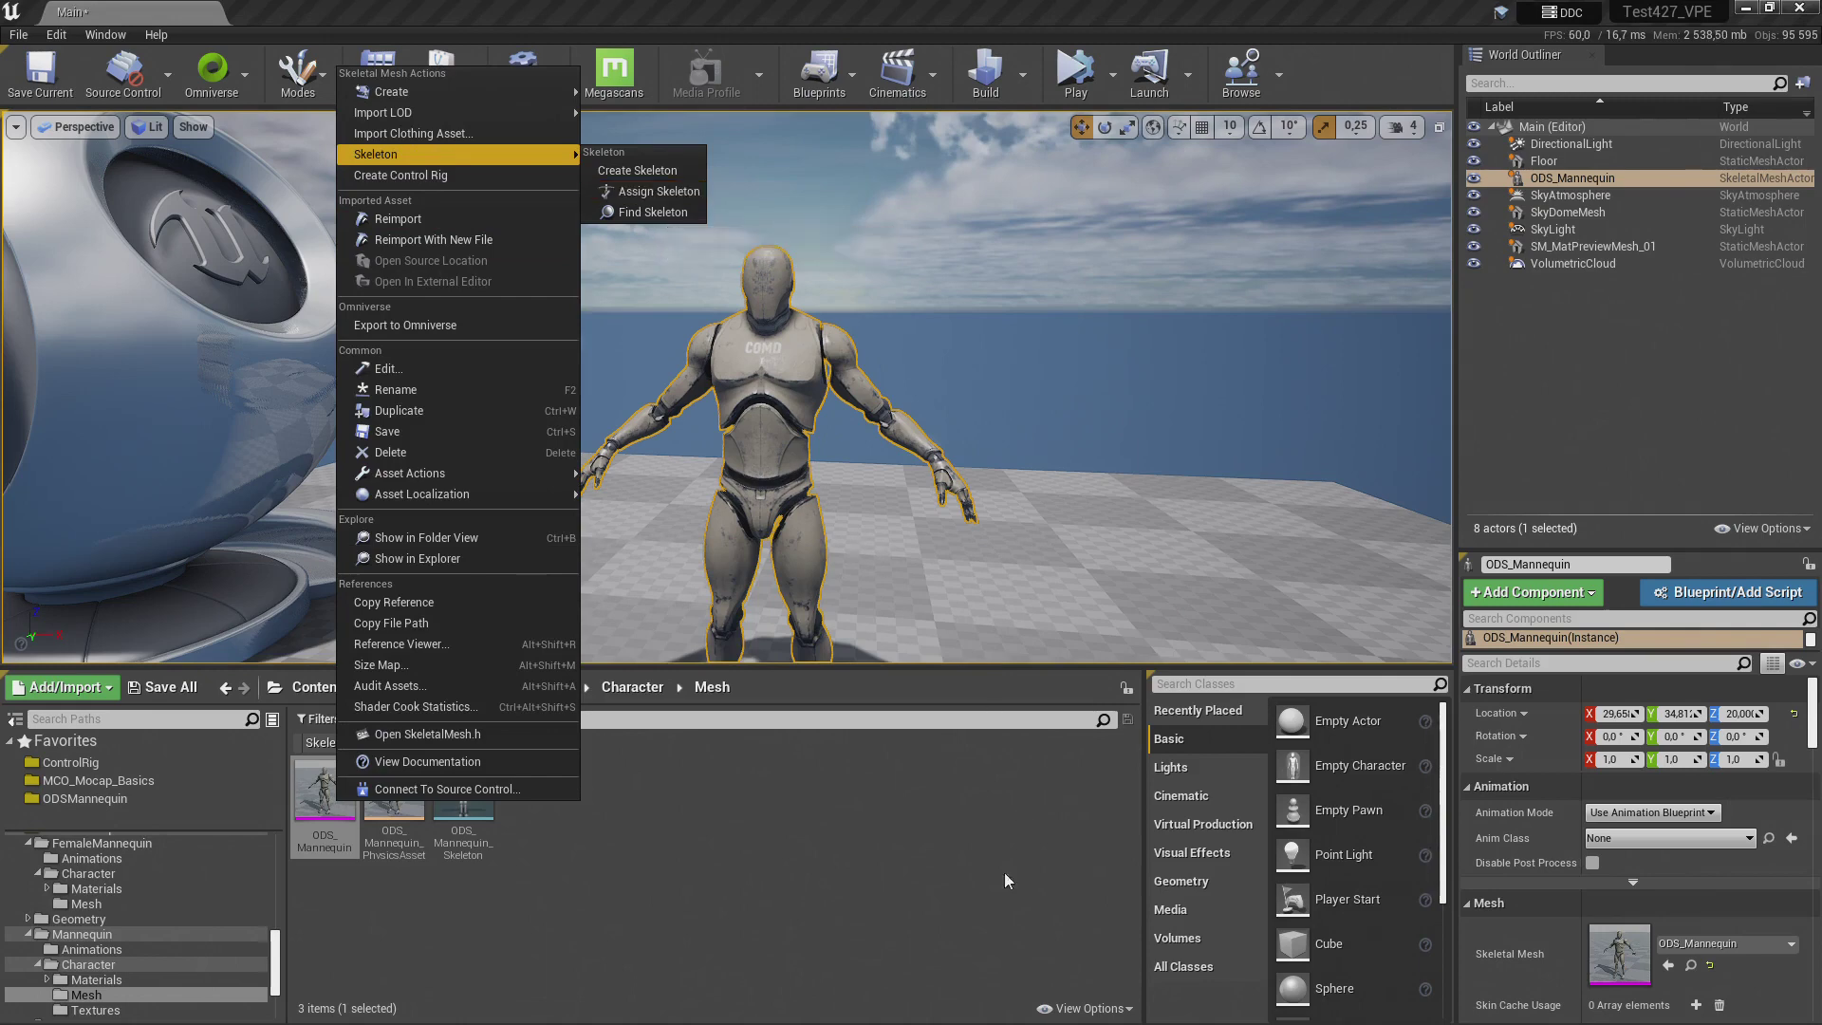
{"action": "left_click", "coordinate": [323, 902]}
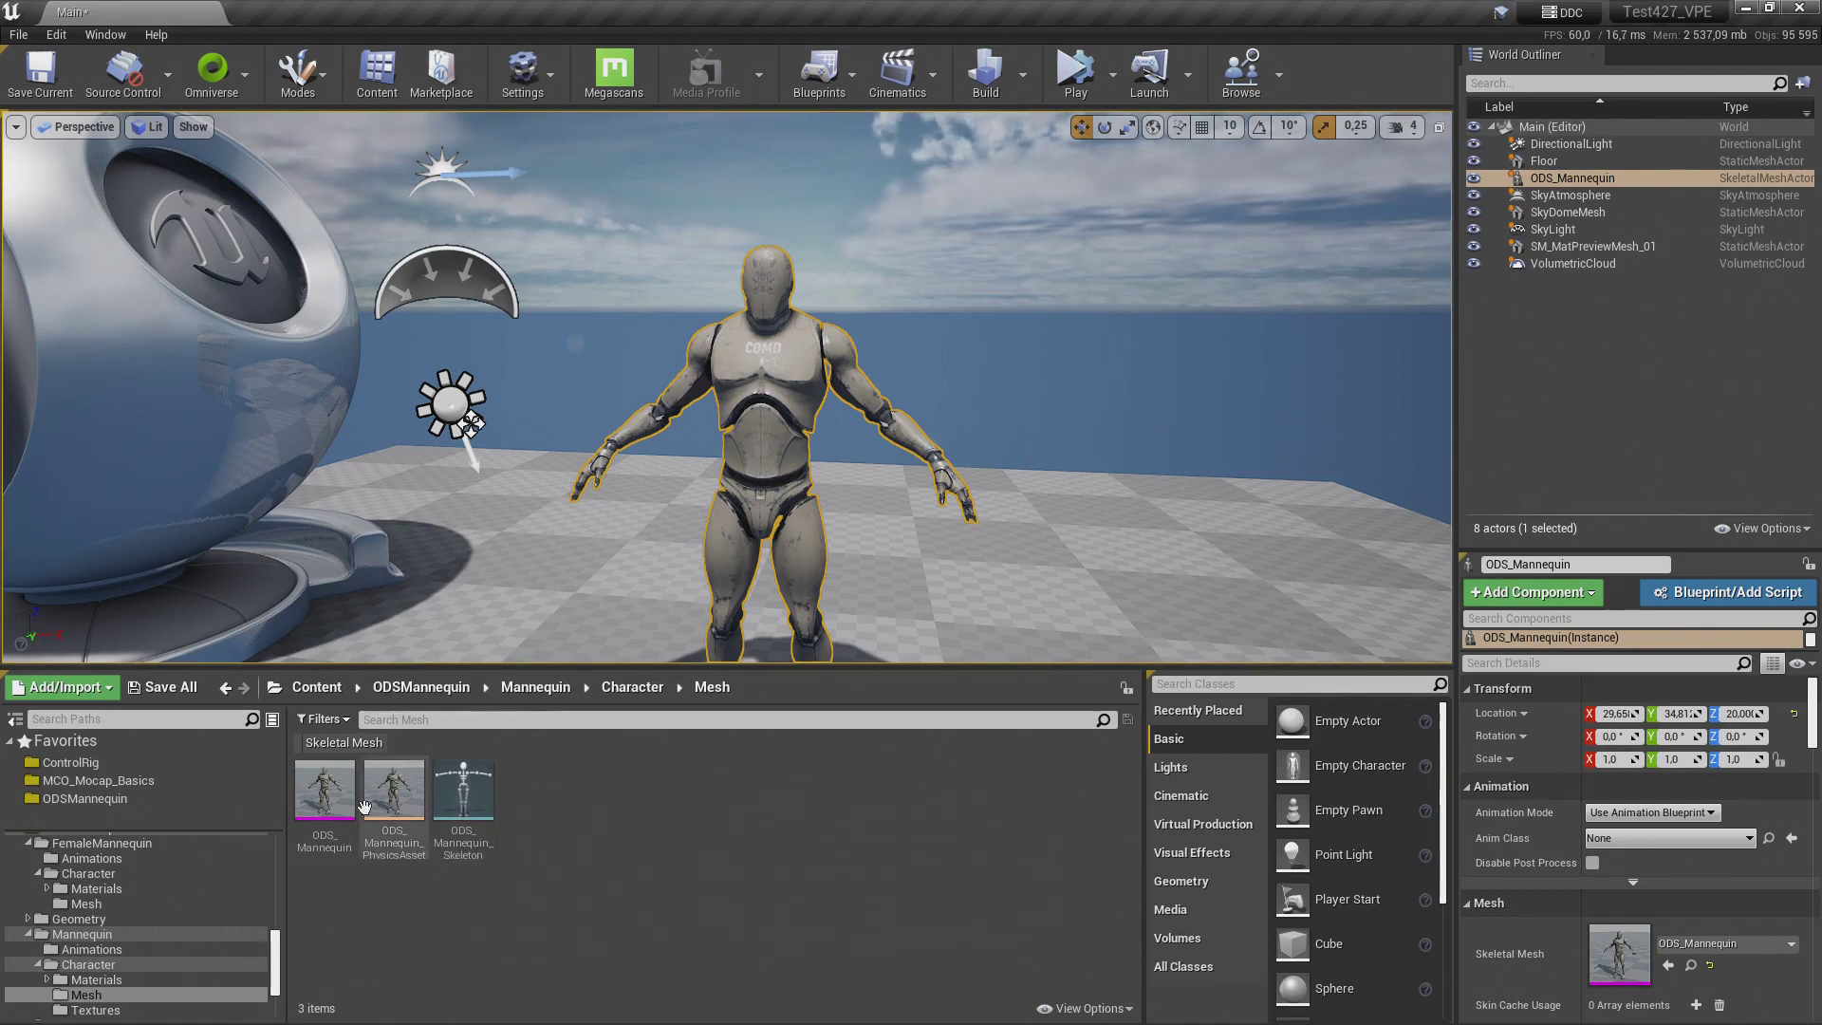
Step: Assign CR_Mannequin_Skeleton as the skeleton of the ODS_Mannequin skeletal mesh
{"action": "left_click", "coordinate": [334, 791]}
{"action": "right_click", "coordinate": [337, 792]}
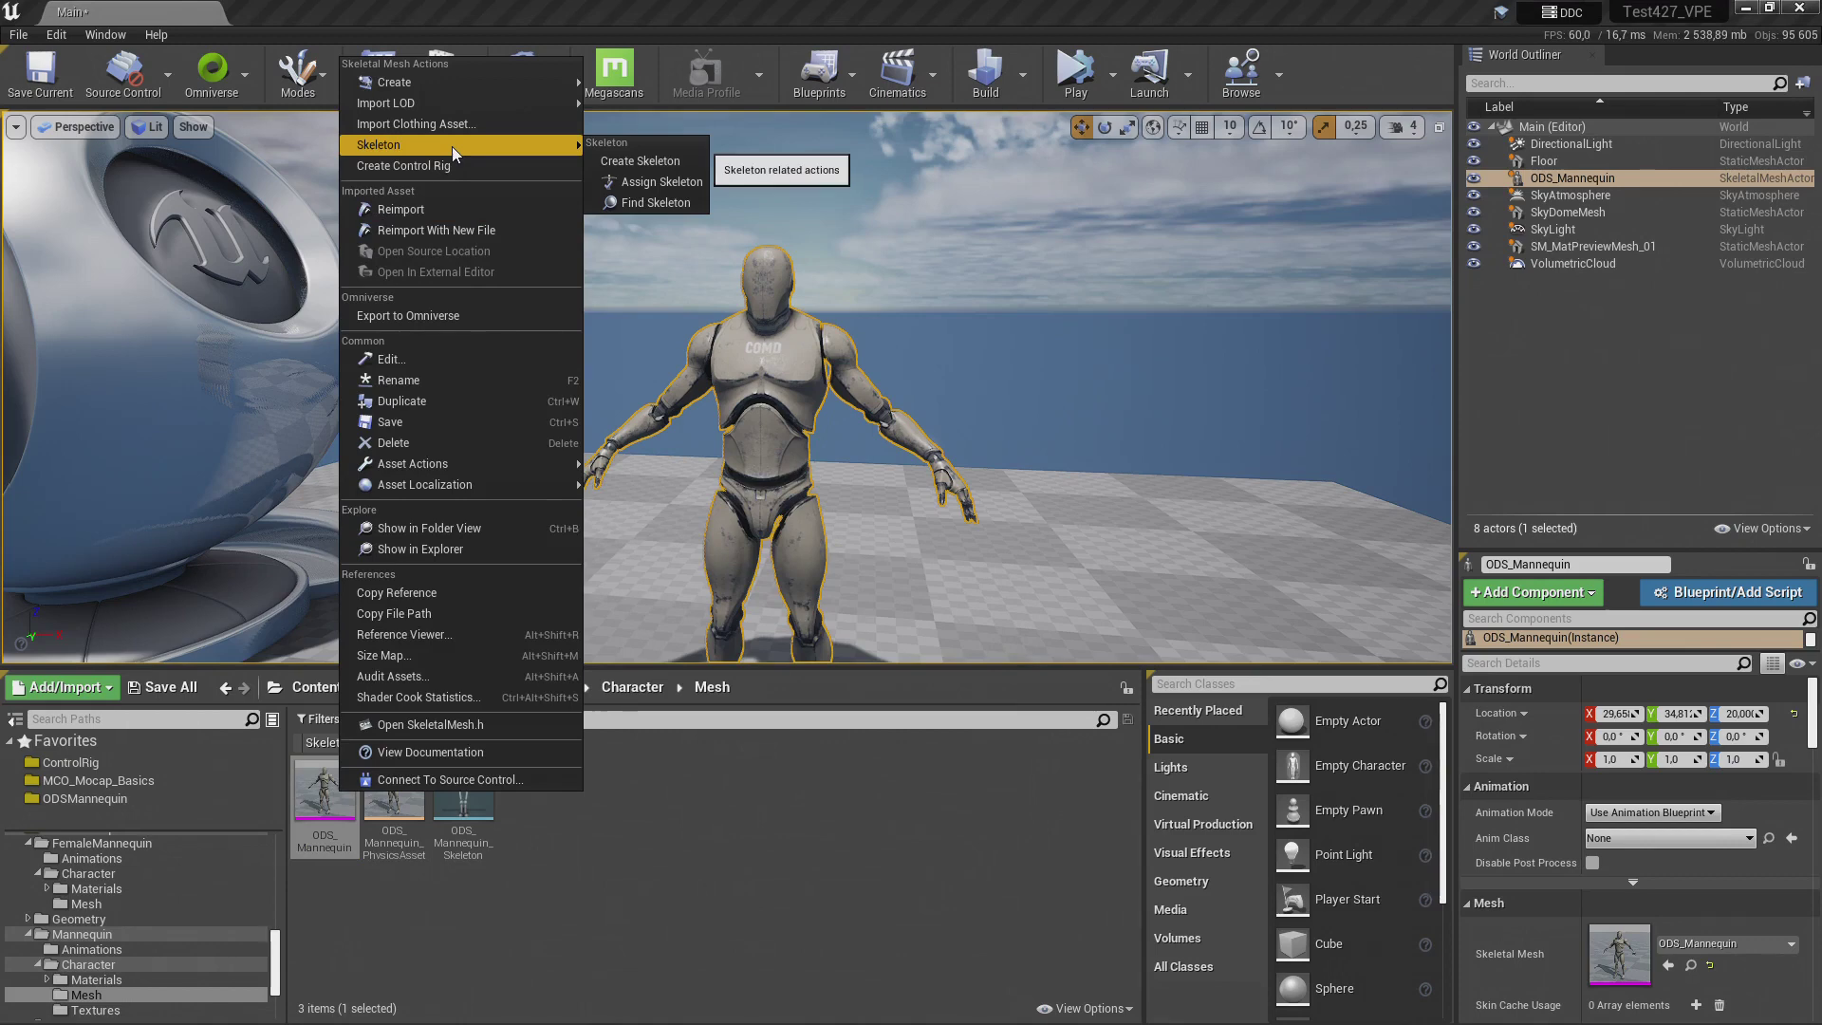
{"action": "left_click", "coordinate": [689, 182]}
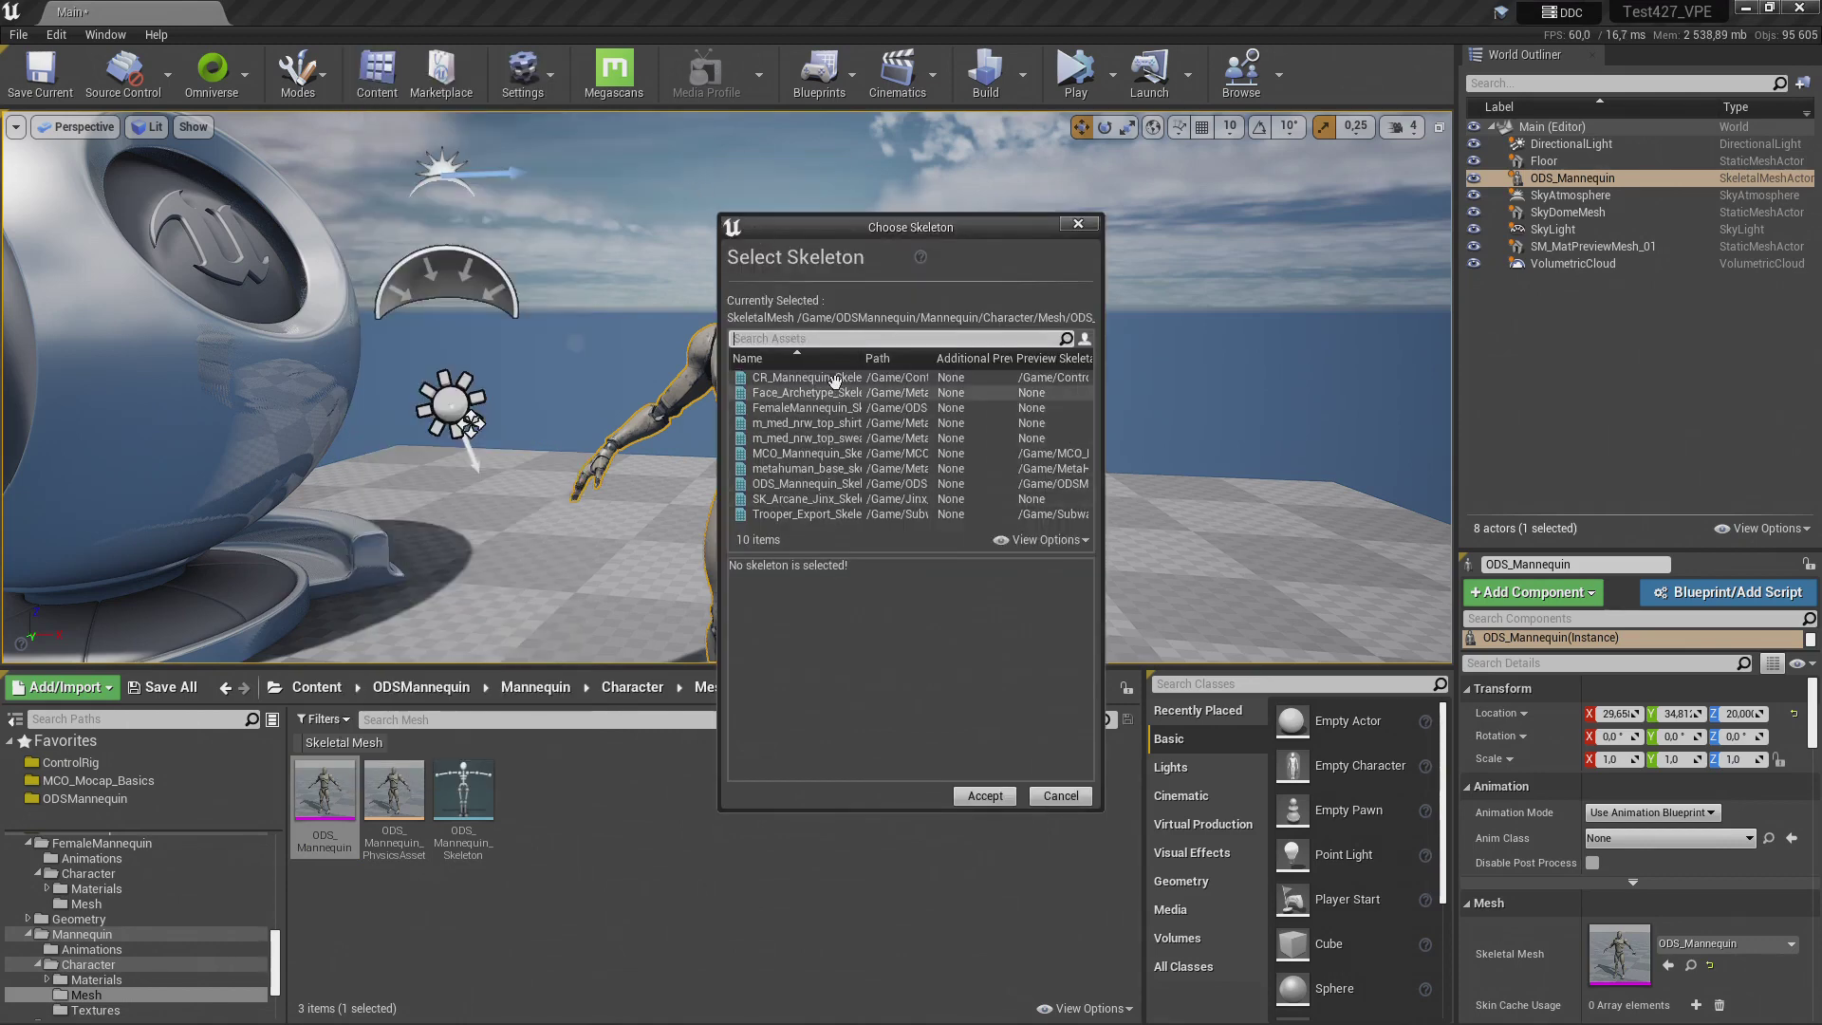
{"action": "left_click", "coordinate": [792, 378]}
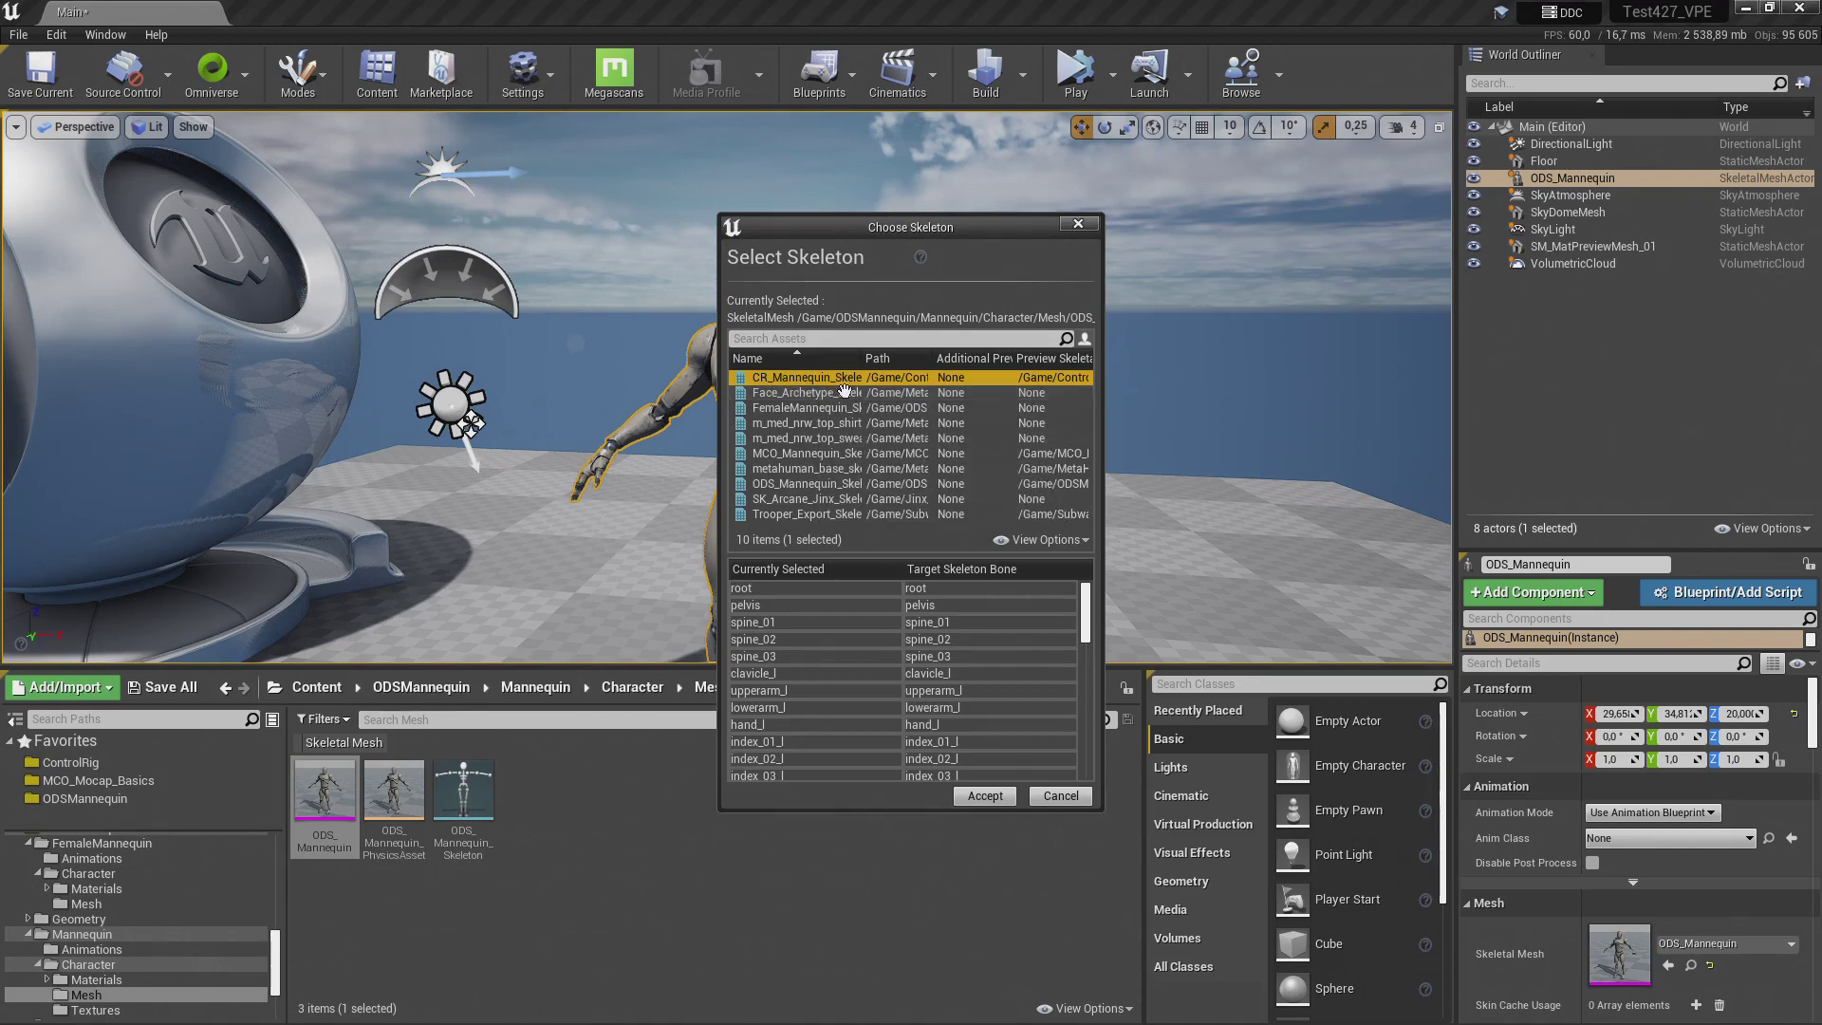
{"action": "left_click", "coordinate": [985, 796]}
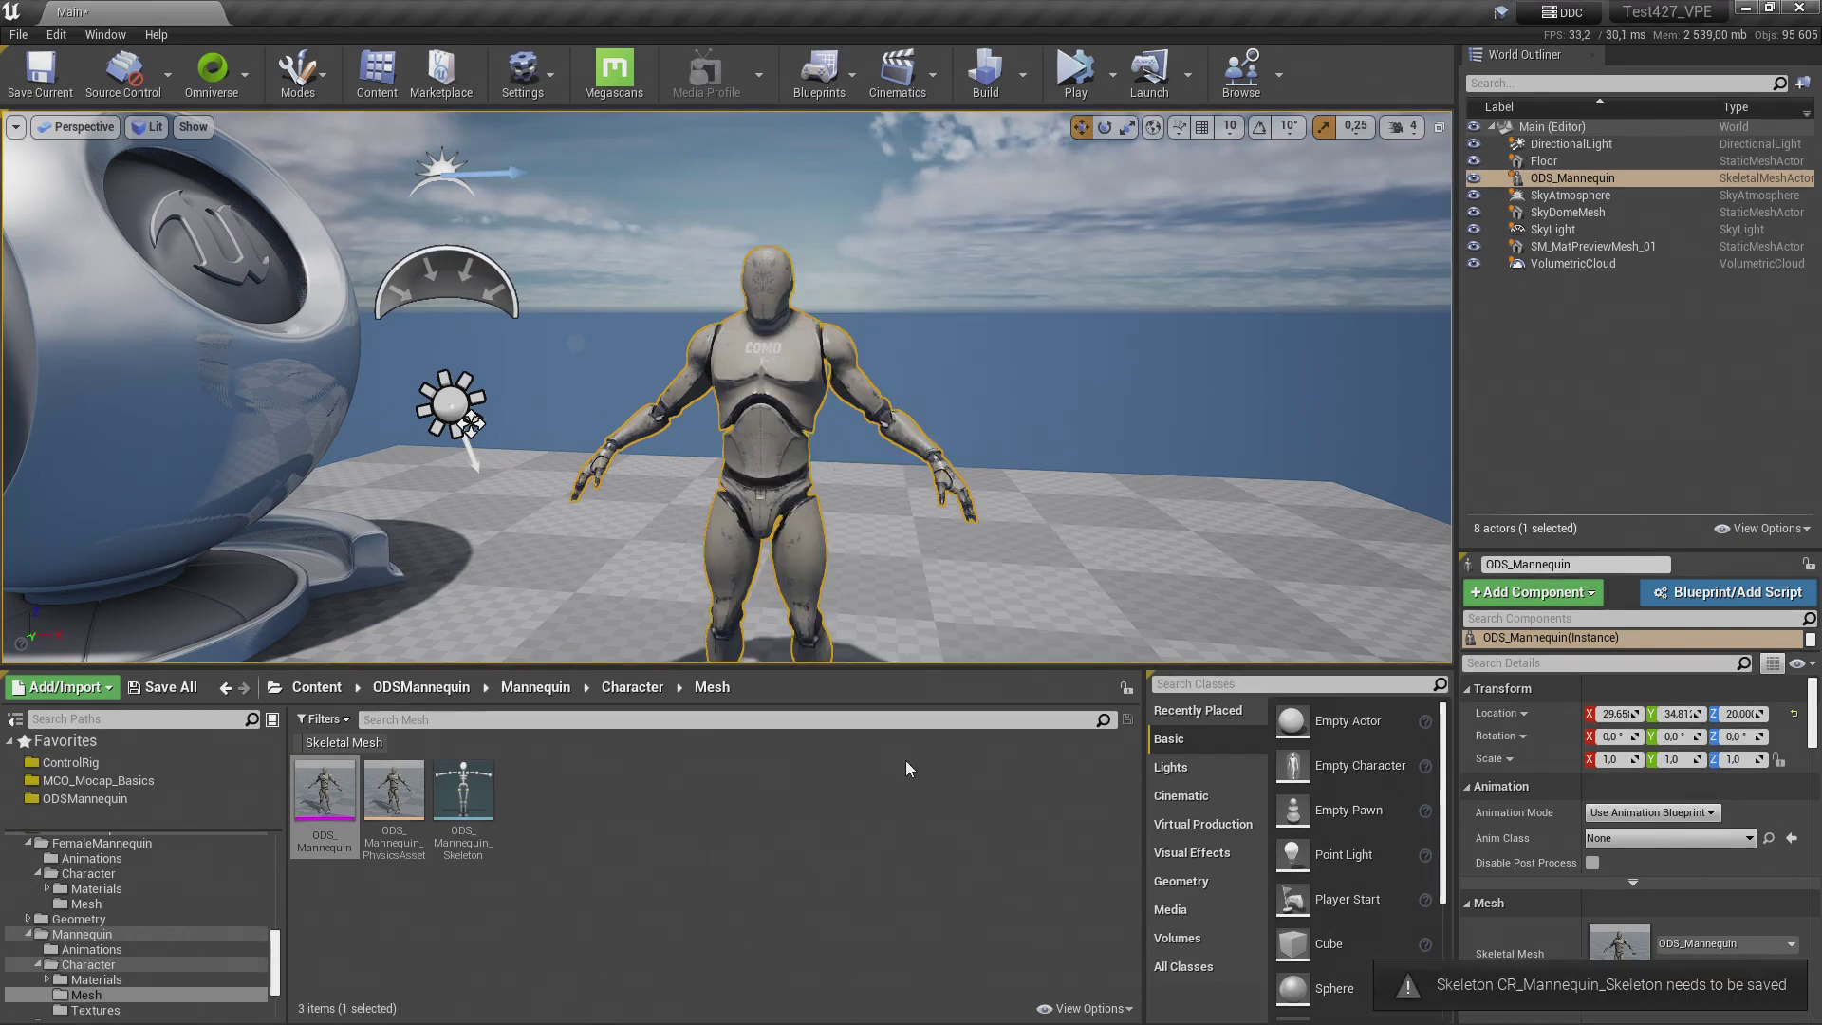
Step: Open CR_Mannequin_Skeleton from the Mesh folder under ControlRig, Mannequin, Character and inspect its SK_Mannequin and SK_Mannequin_Female retarget sources
{"action": "left_click", "coordinate": [316, 687]}
{"action": "double_click", "coordinate": [599, 795]}
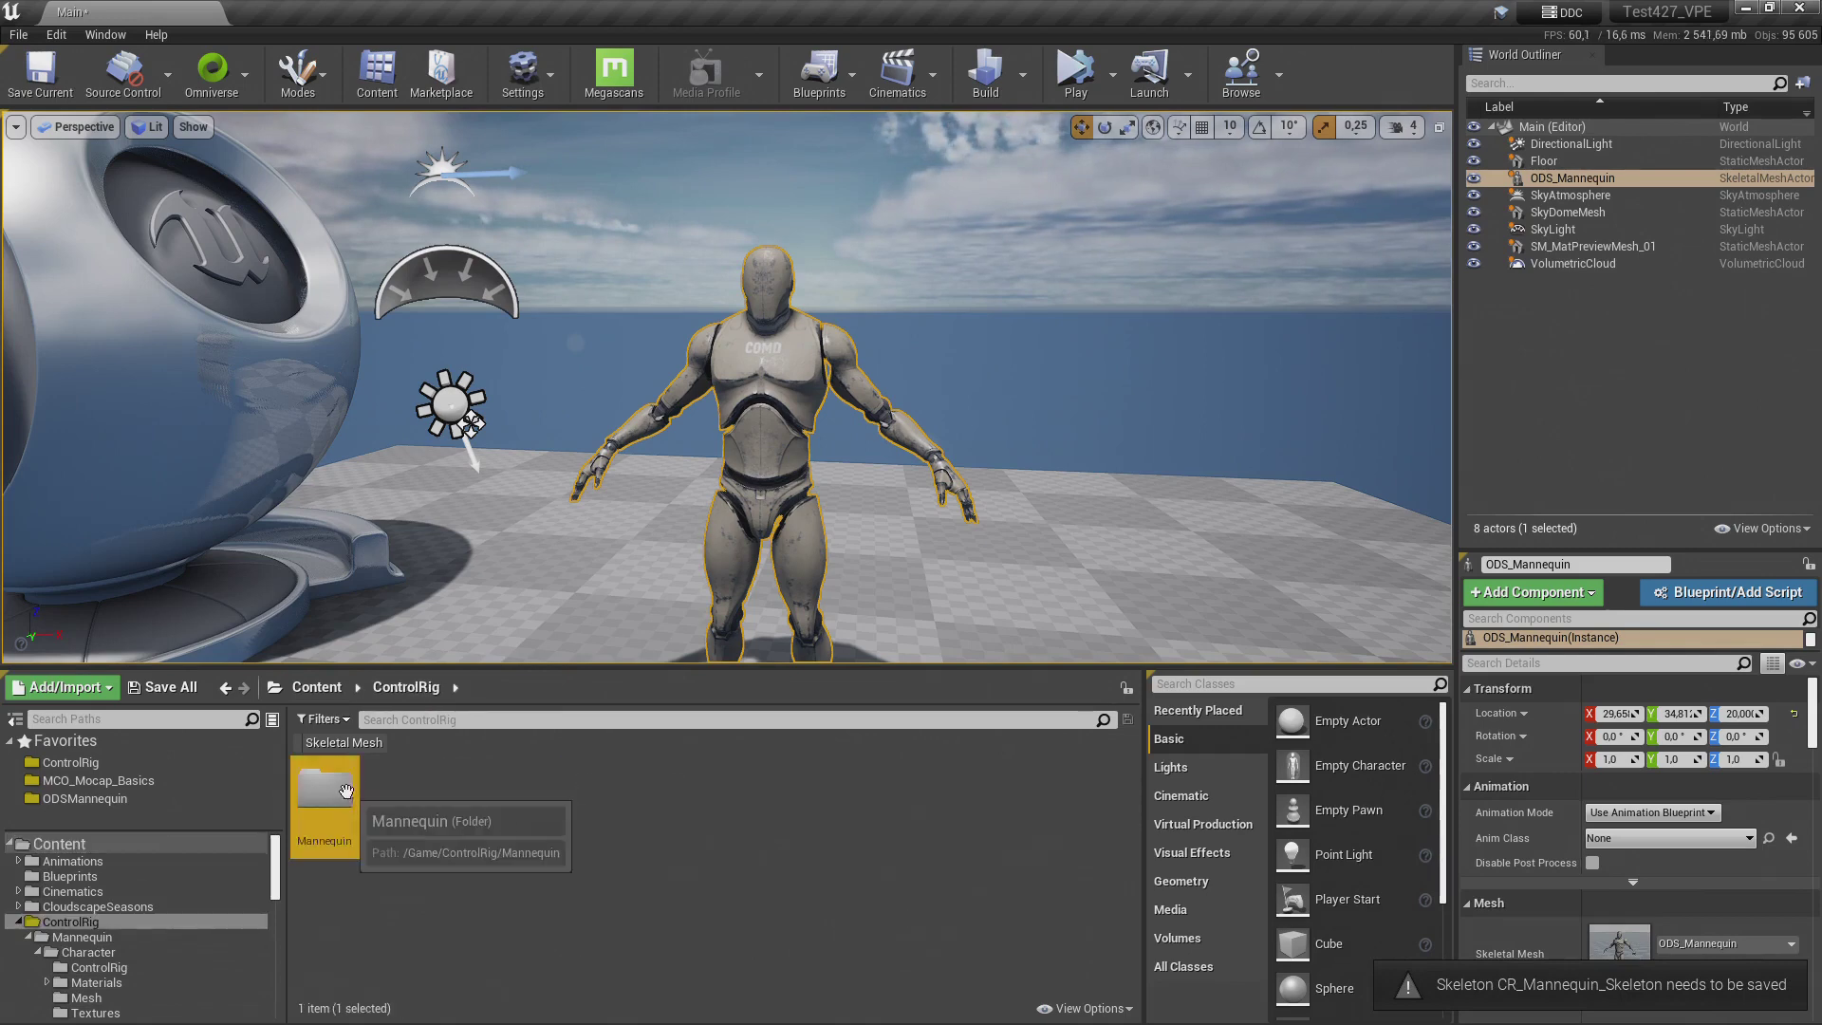
{"action": "double_click", "coordinate": [346, 791]}
{"action": "double_click", "coordinate": [327, 794]}
{"action": "double_click", "coordinate": [463, 796]}
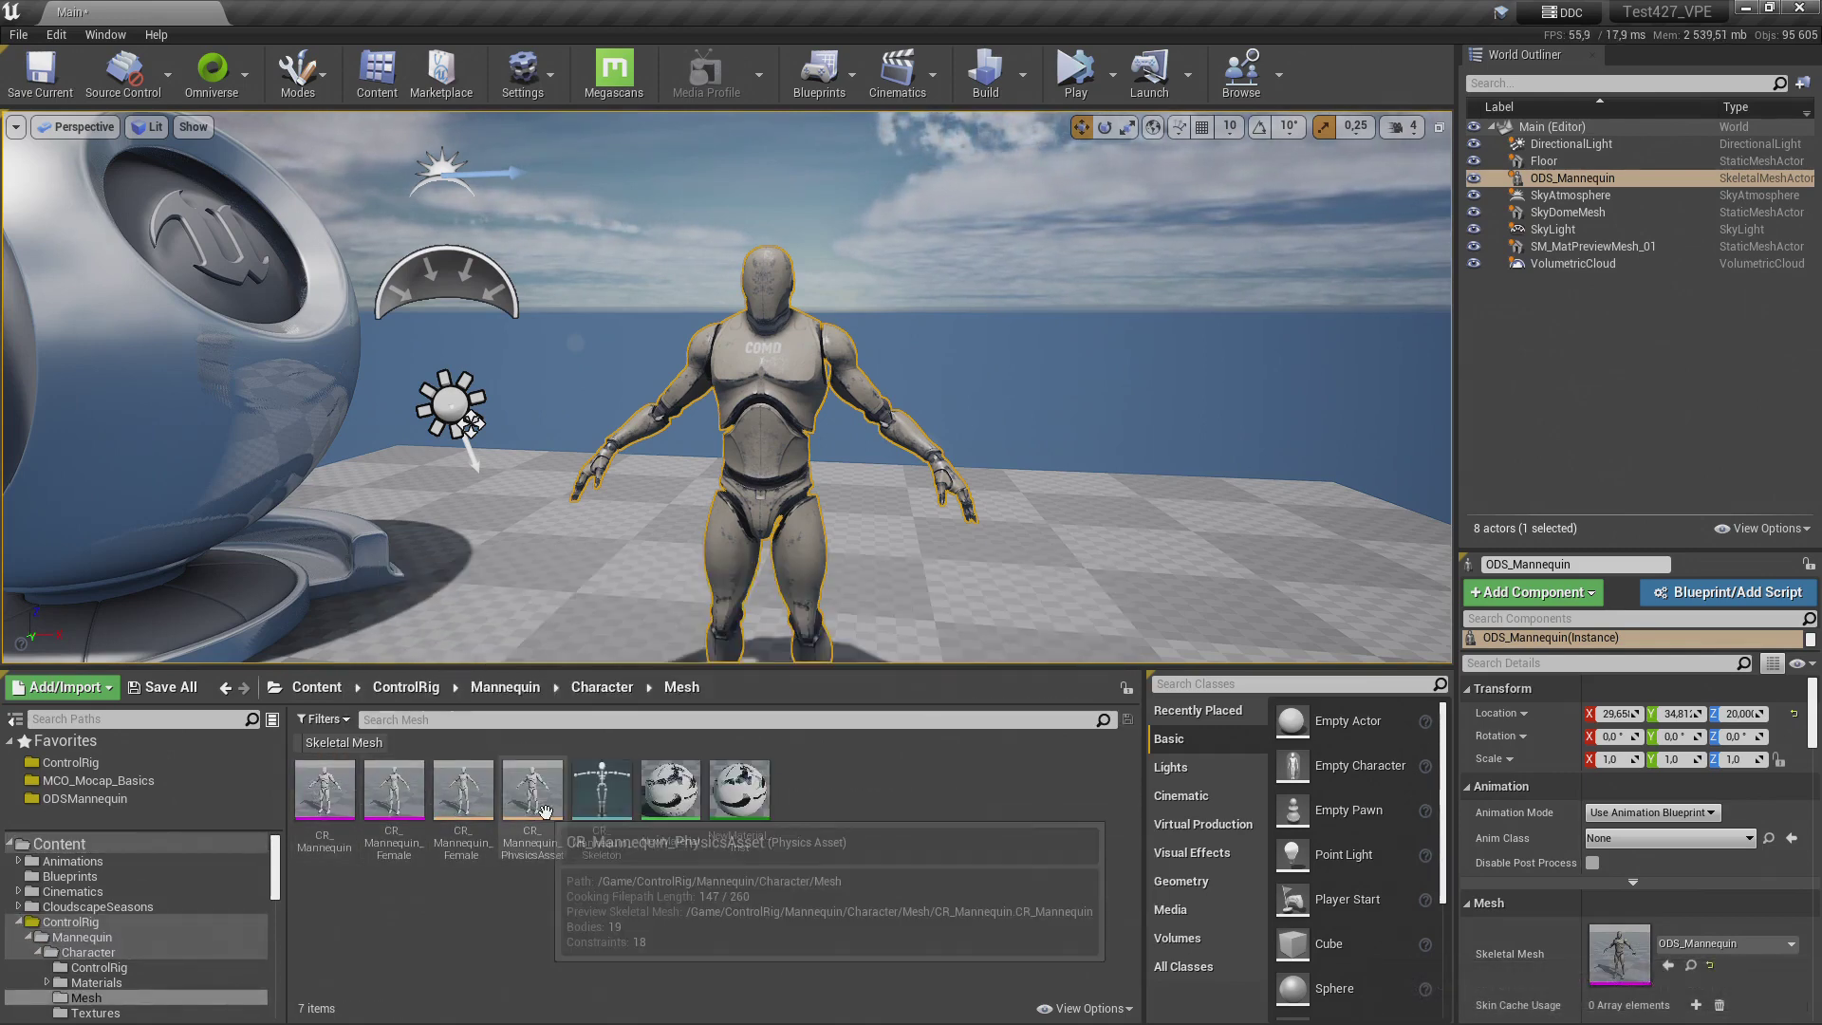
{"action": "double_click", "coordinate": [602, 789]}
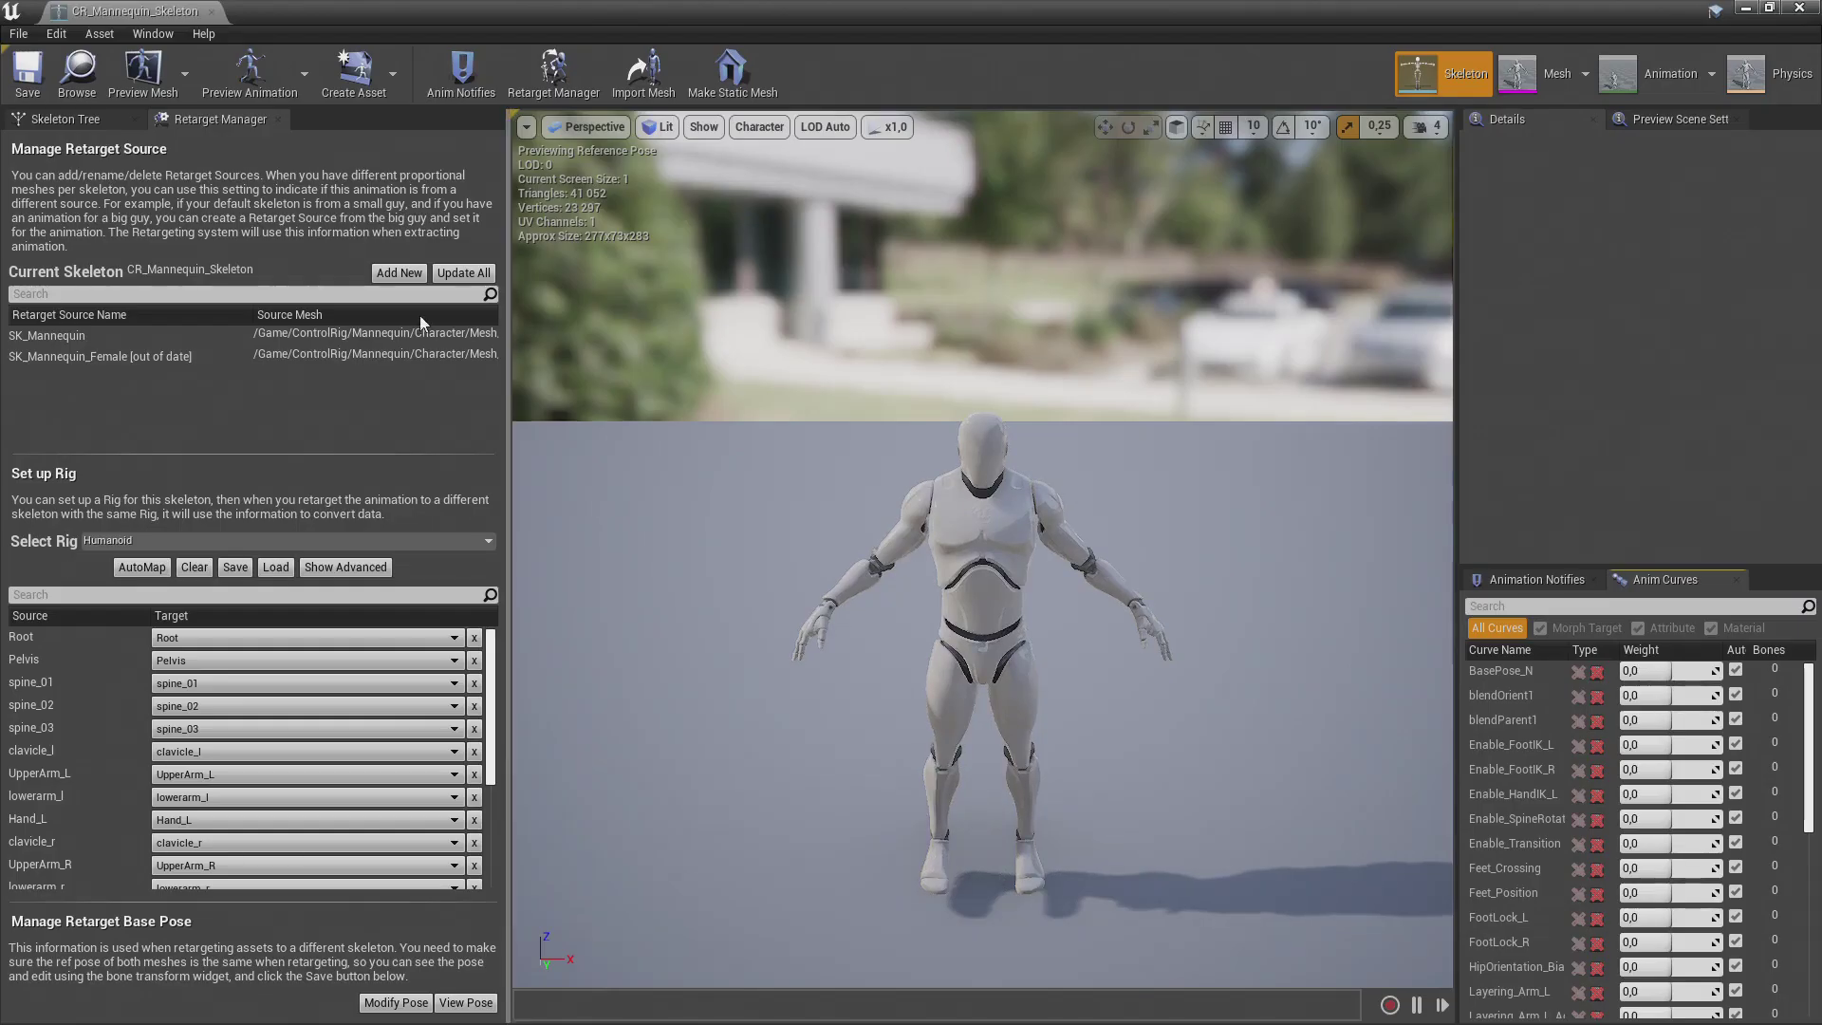
{"action": "left_click", "coordinate": [91, 357]}
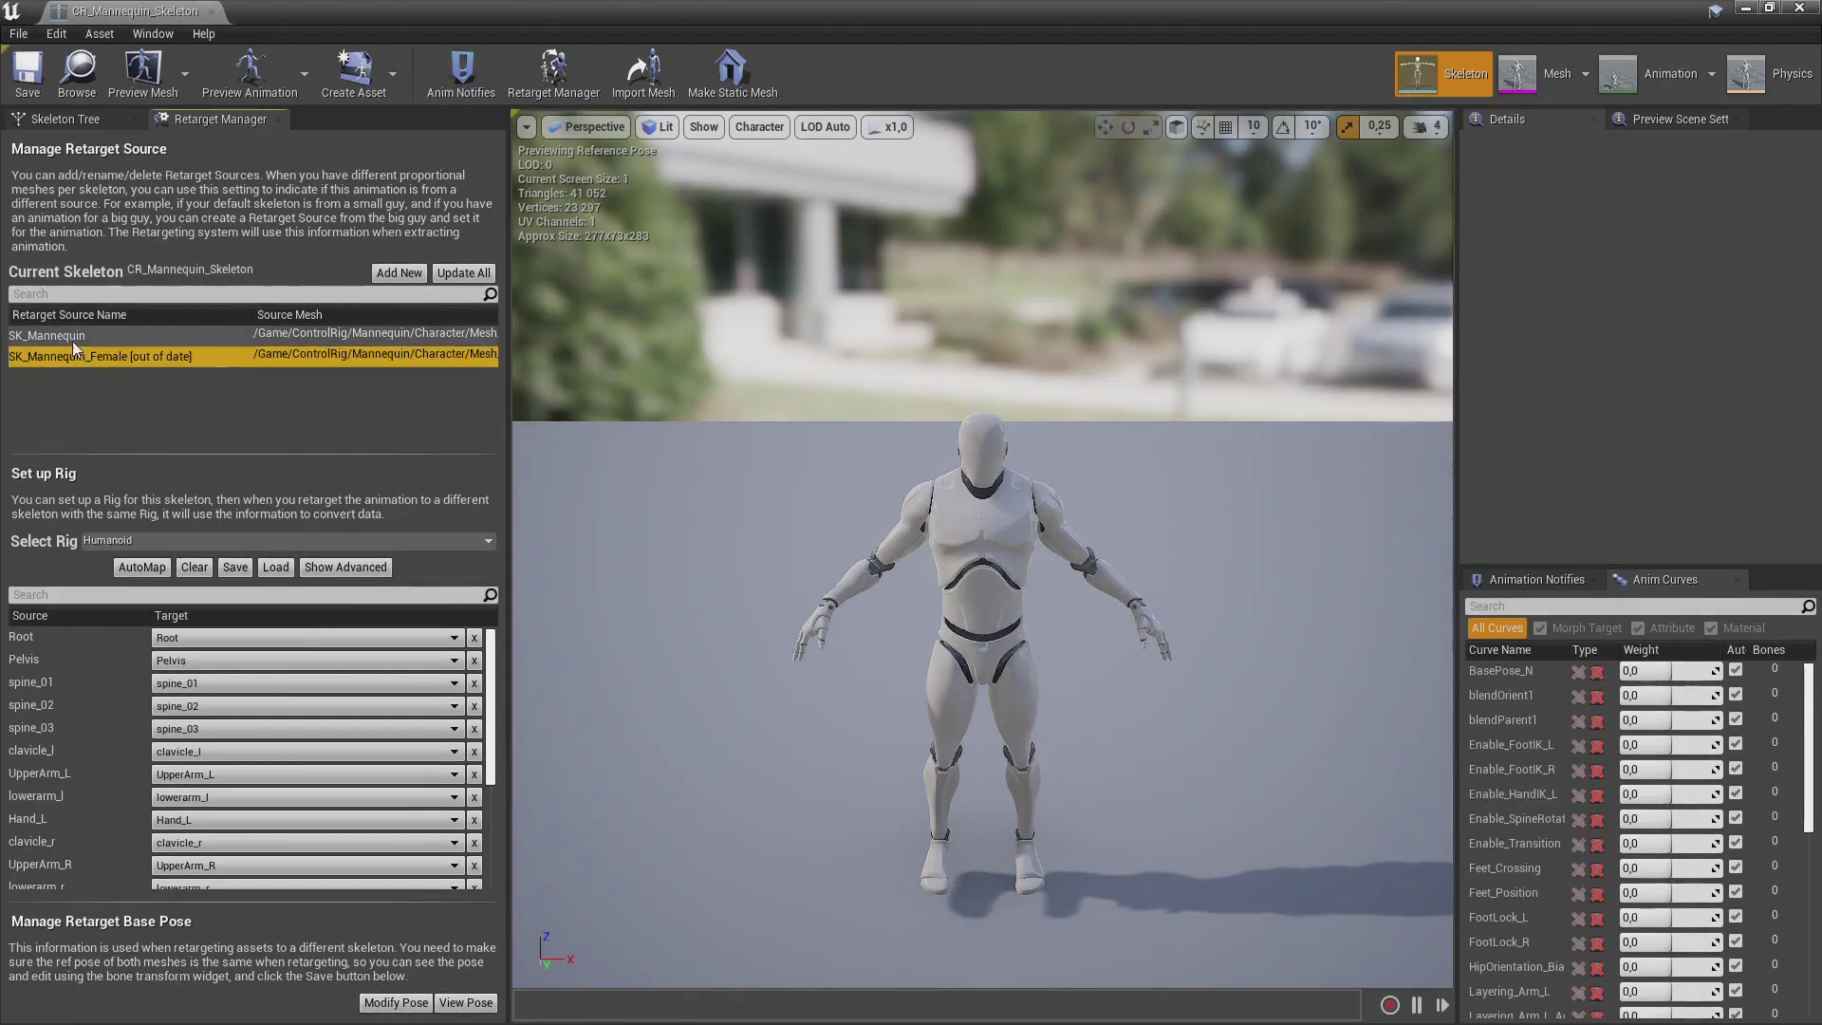
{"action": "left_click", "coordinate": [72, 339]}
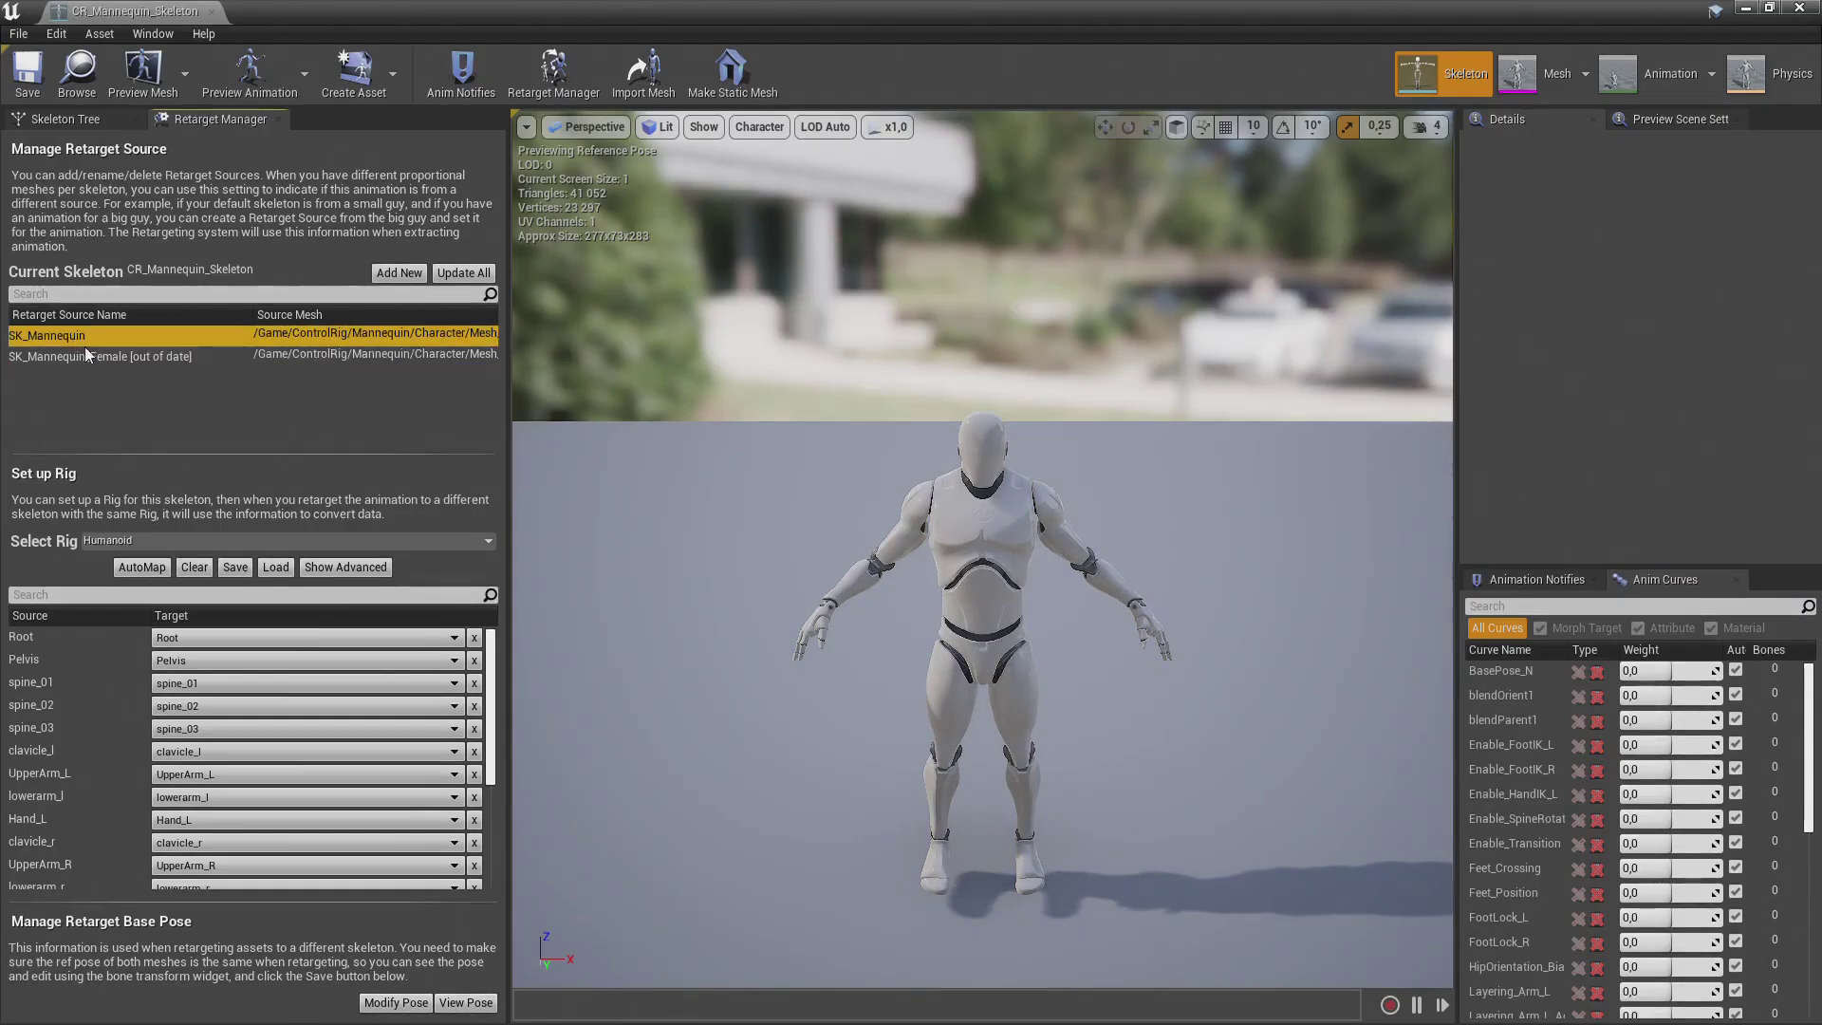
Step: Set the animation preview mesh to ODS_Mannequin and preview the MOB1_Walk_F_IPC animation on it
{"action": "left_click", "coordinate": [1656, 73]}
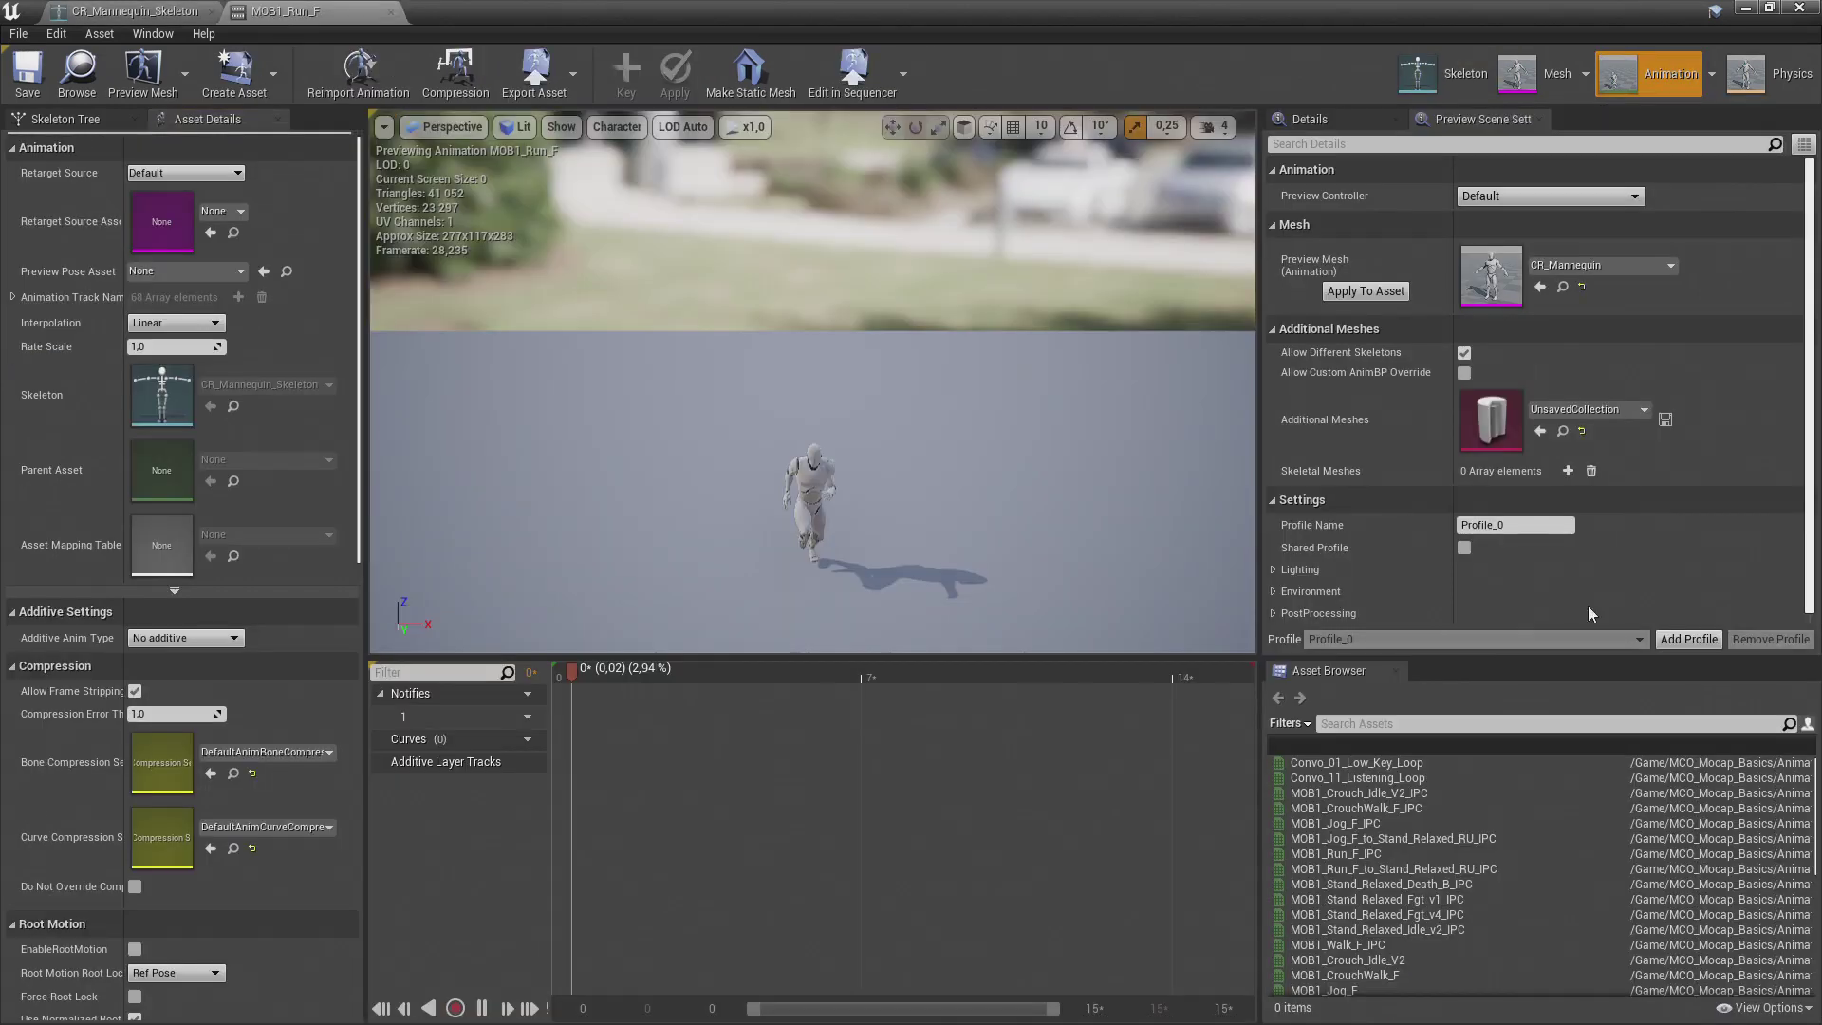
{"action": "left_click", "coordinate": [1580, 271]}
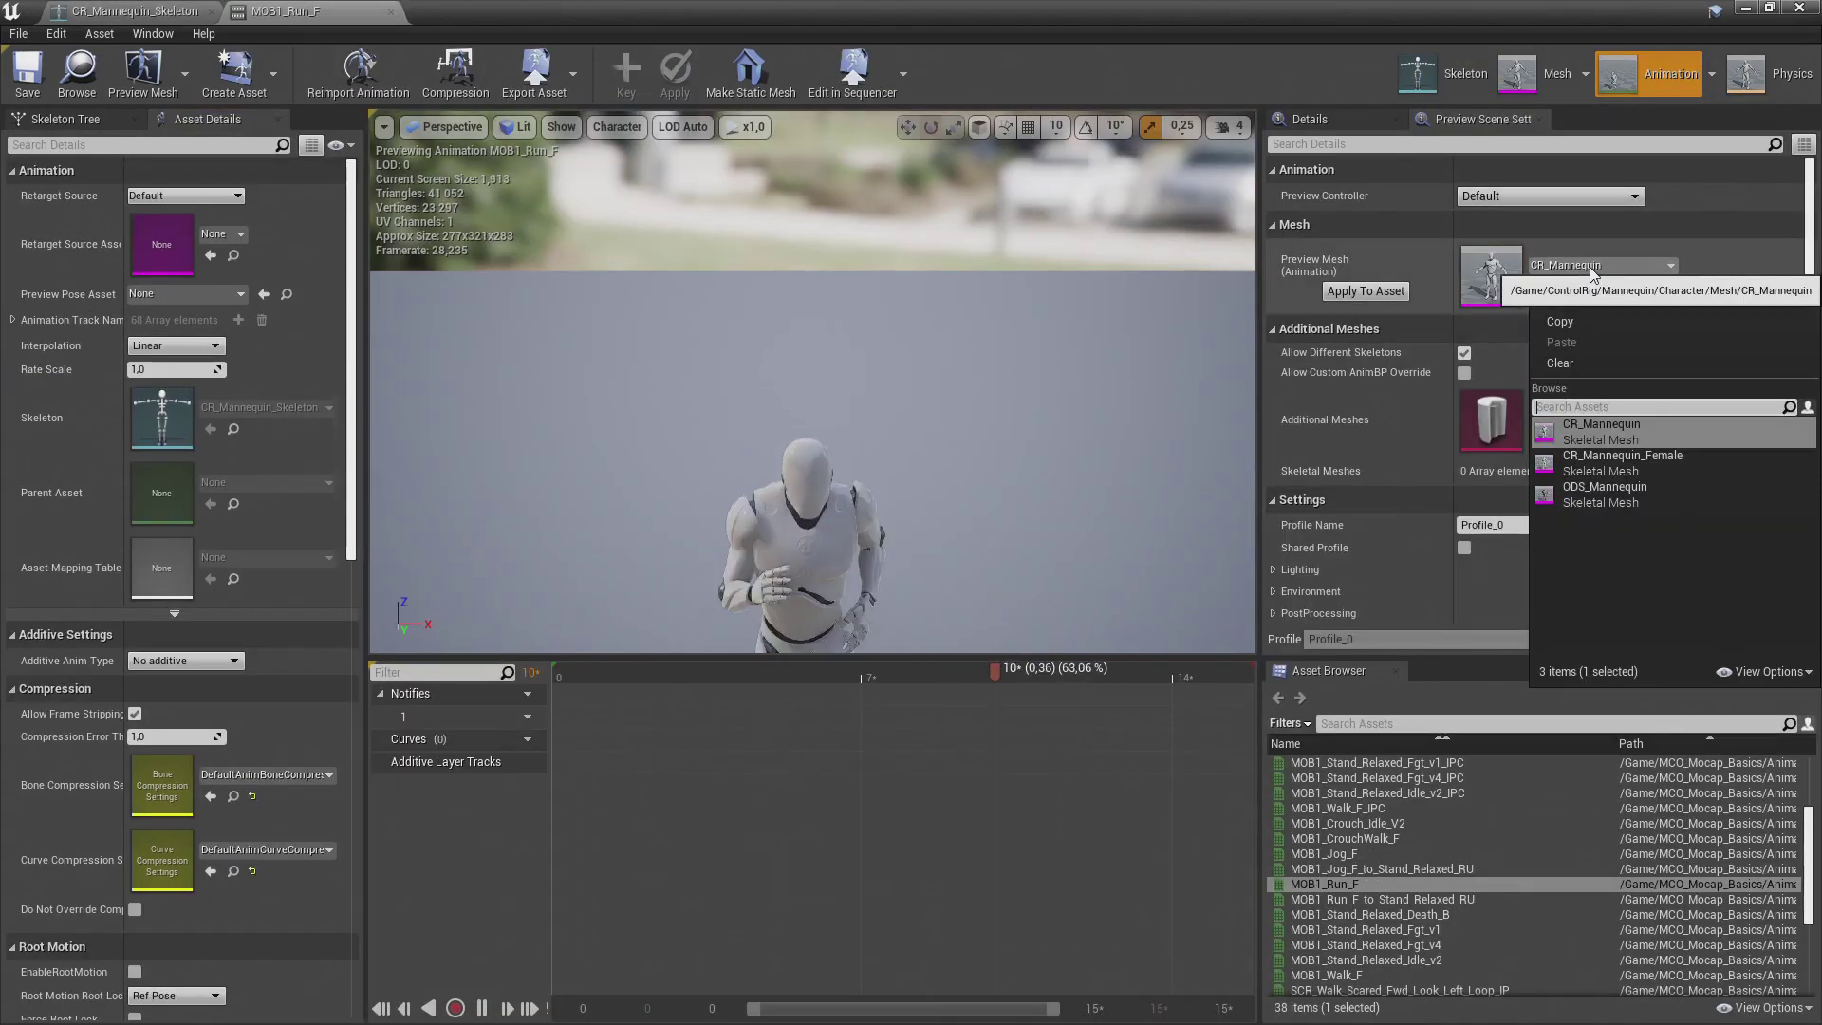
{"action": "left_click", "coordinate": [1604, 493]}
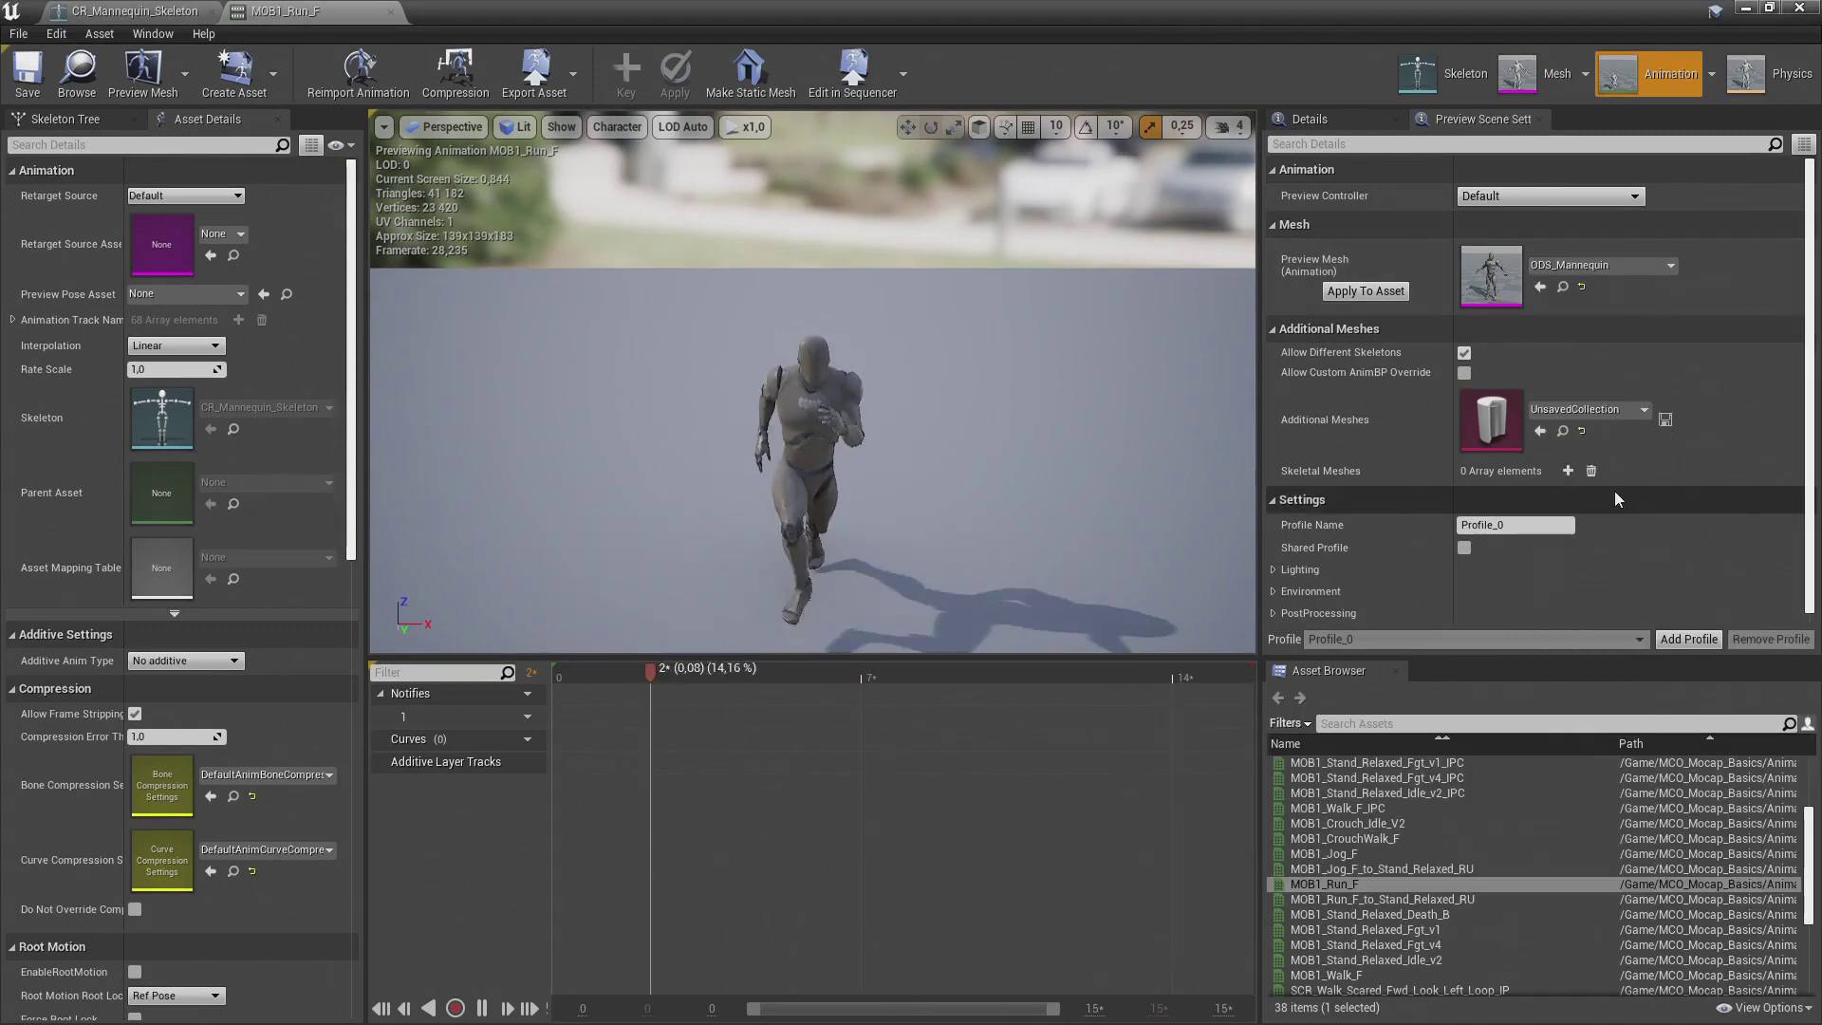
{"action": "double_click", "coordinate": [1364, 810]}
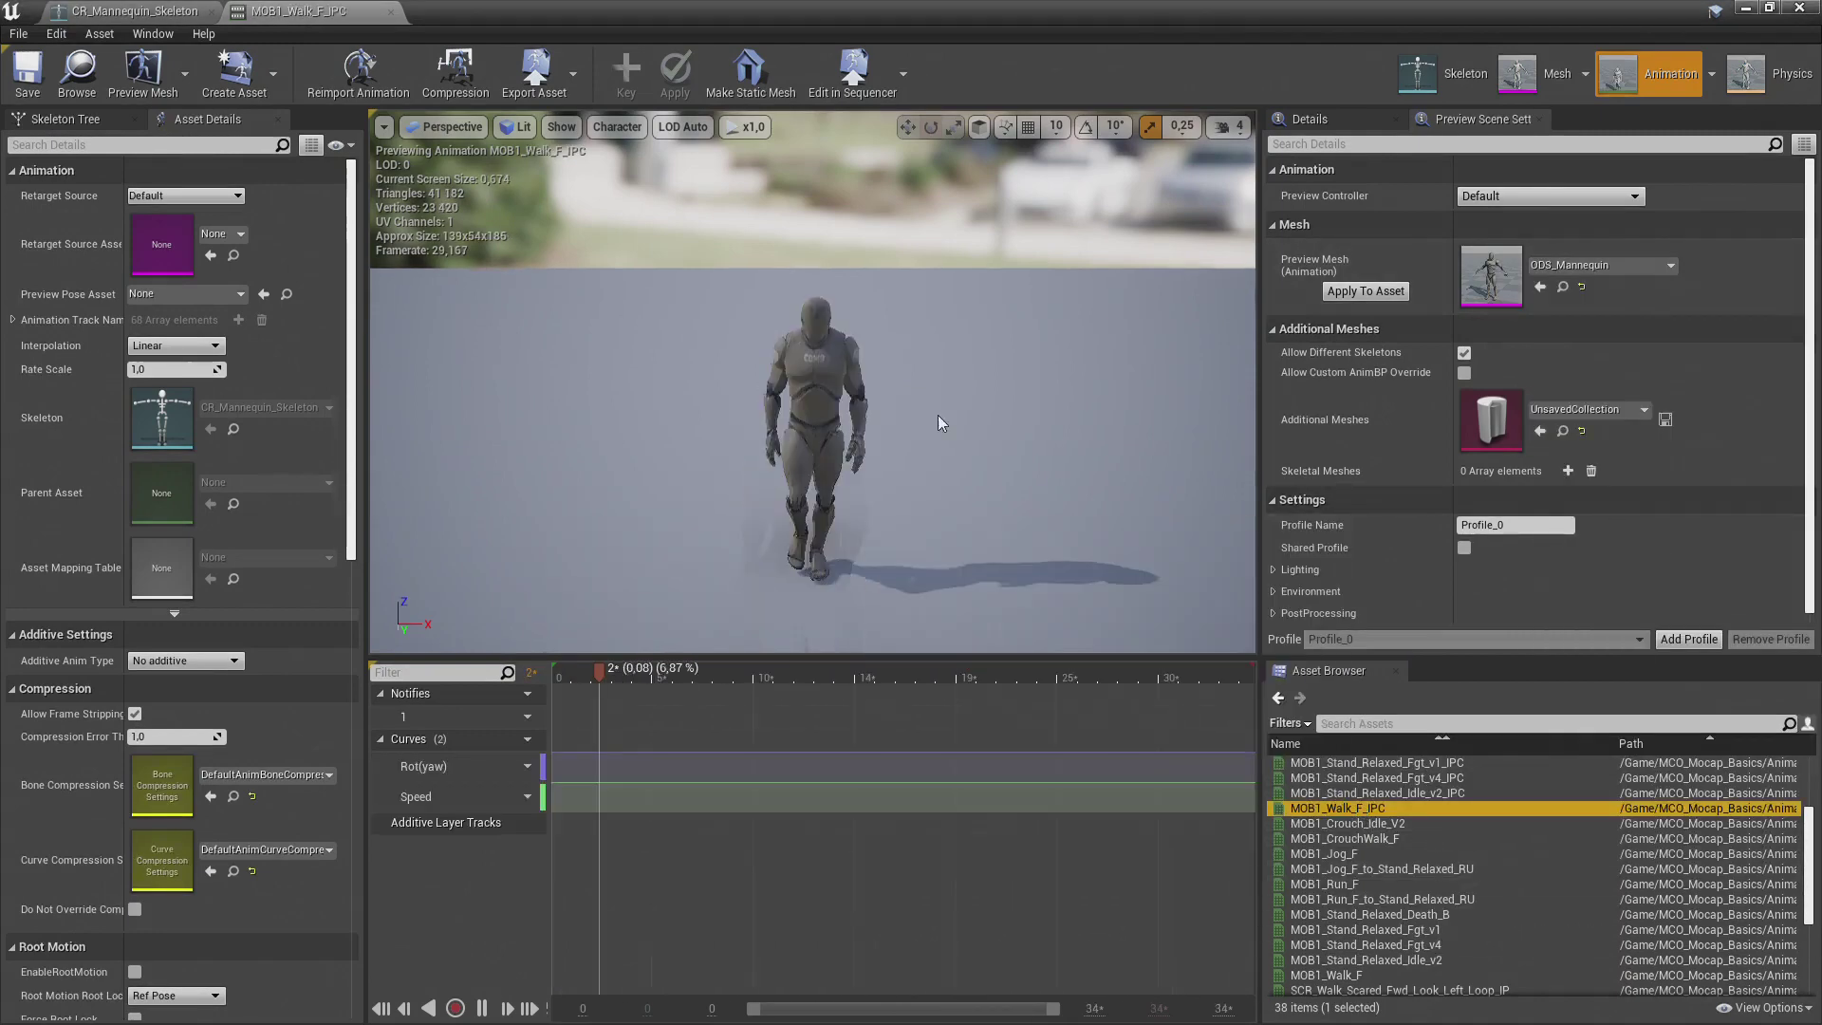
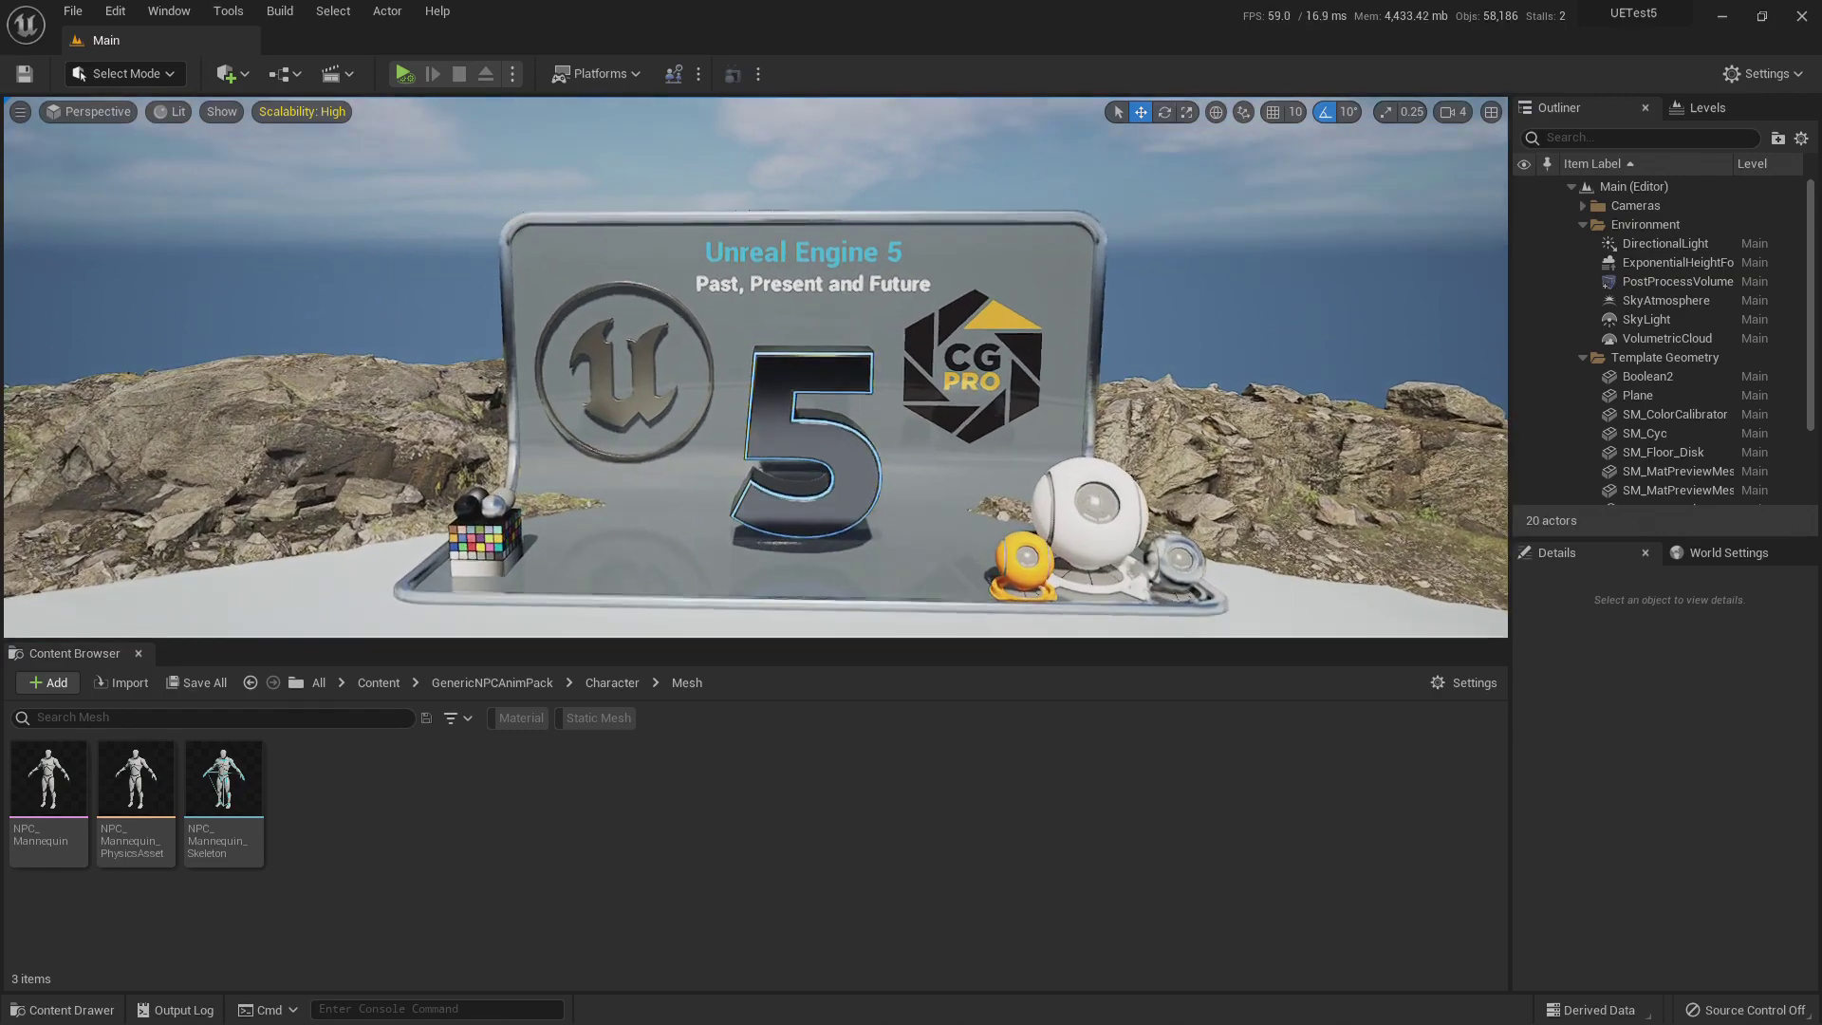
Step: In the Unreal Engine 5 project, return to the Content folder and single out the GenericNPCAnimPack, MCO_Mocap_Basics and ODSMannequin folders
{"action": "right_click_drag", "start_coordinate": [914, 398], "coordinate": [914, 399]}
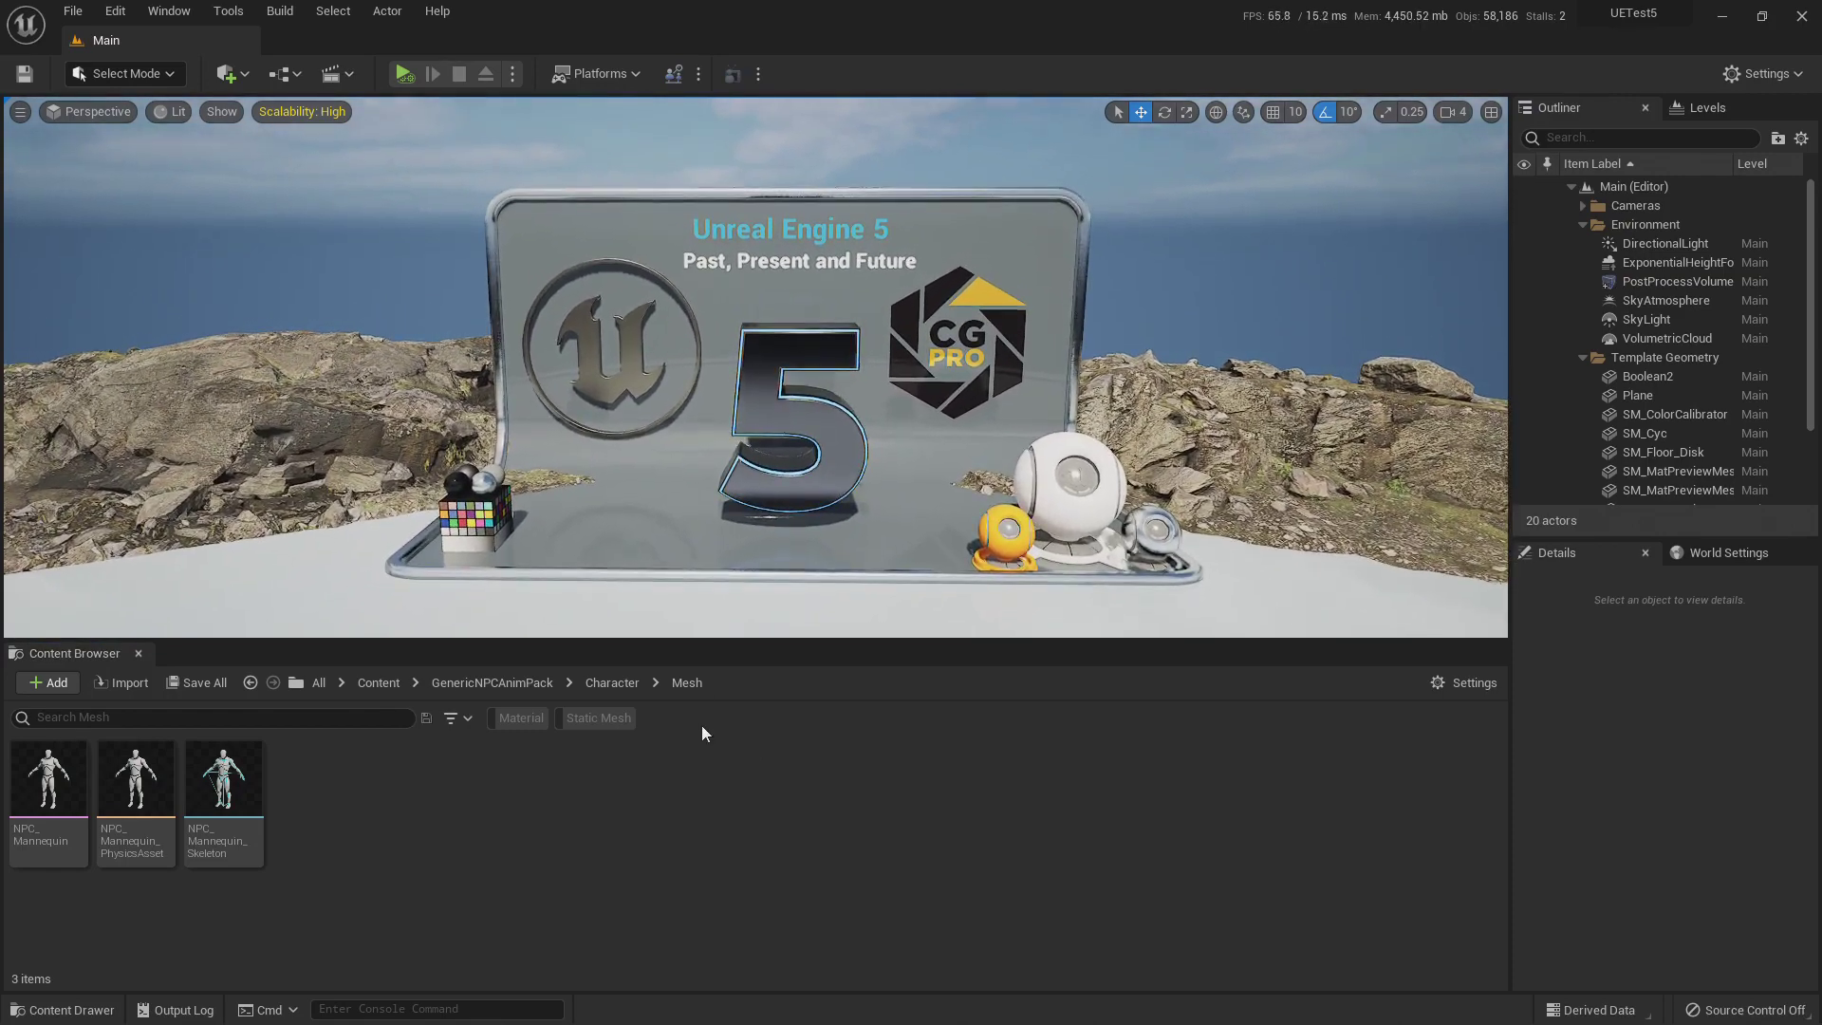
{"action": "left_click", "coordinate": [382, 686]}
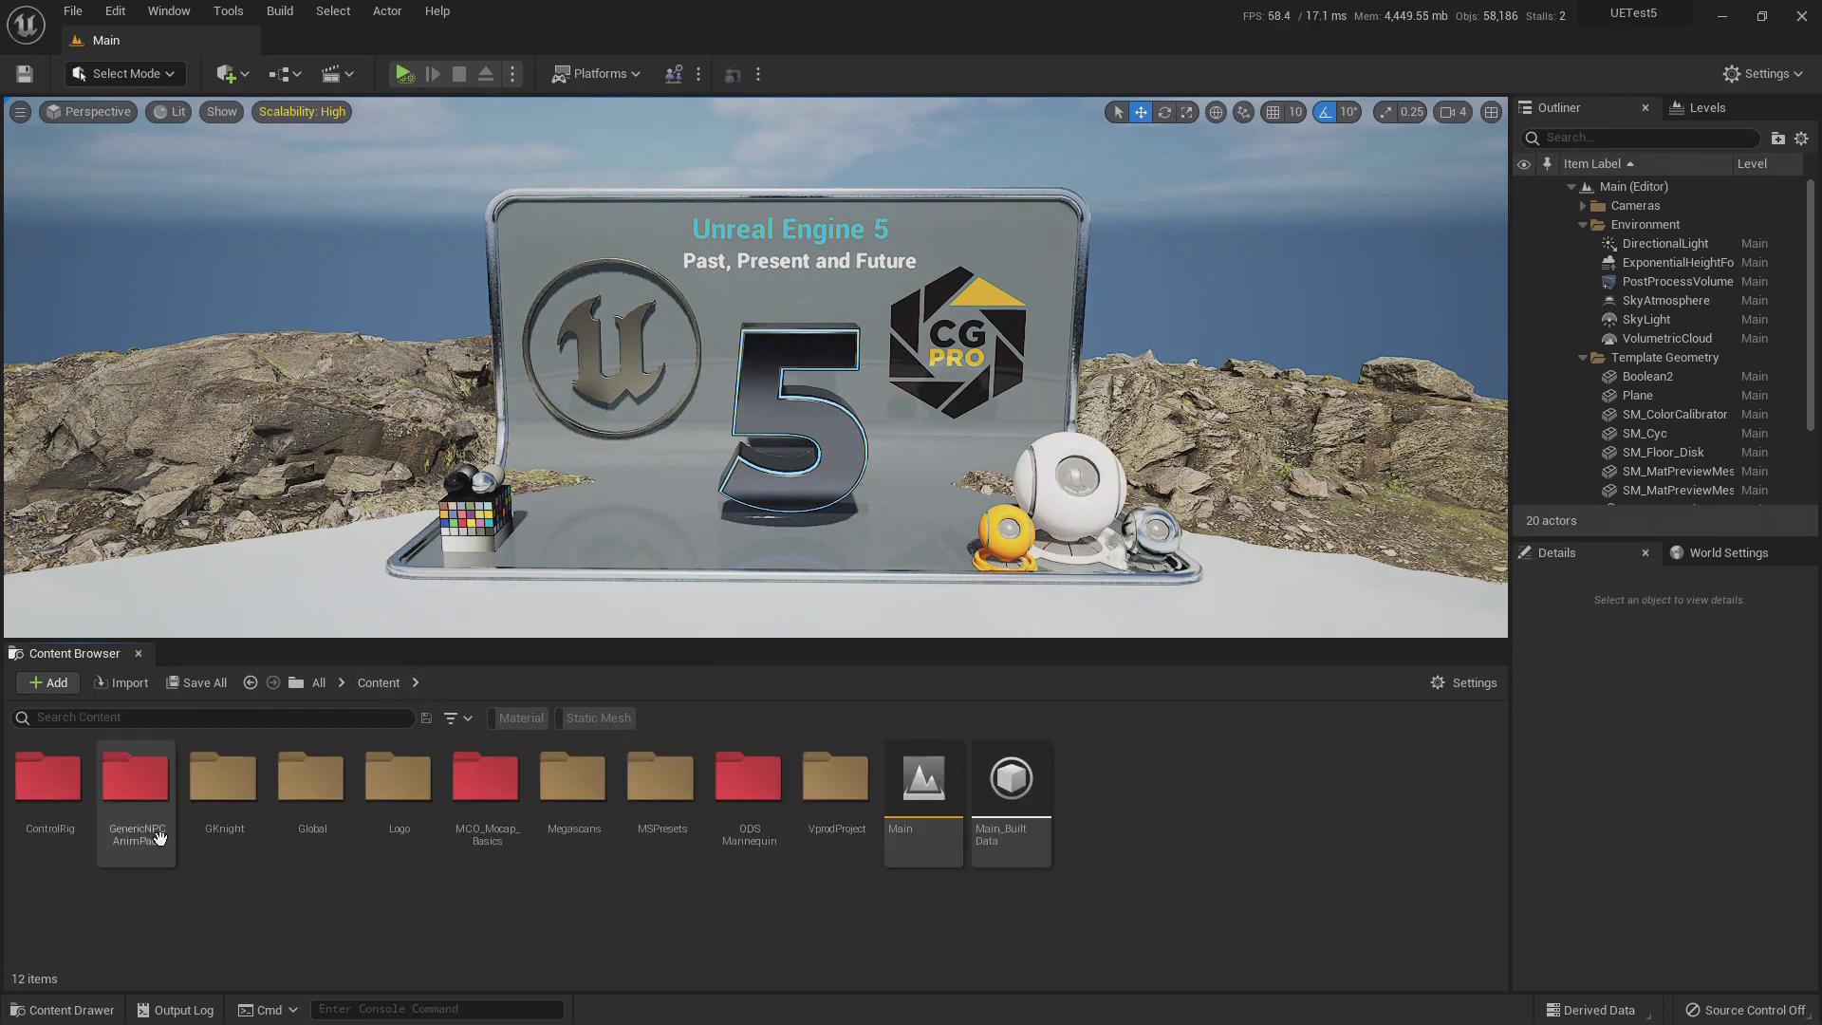
{"action": "left_click", "coordinate": [65, 797]}
{"action": "left_click", "coordinate": [136, 787]}
{"action": "left_click", "coordinate": [489, 788], "text": "ctrl"}
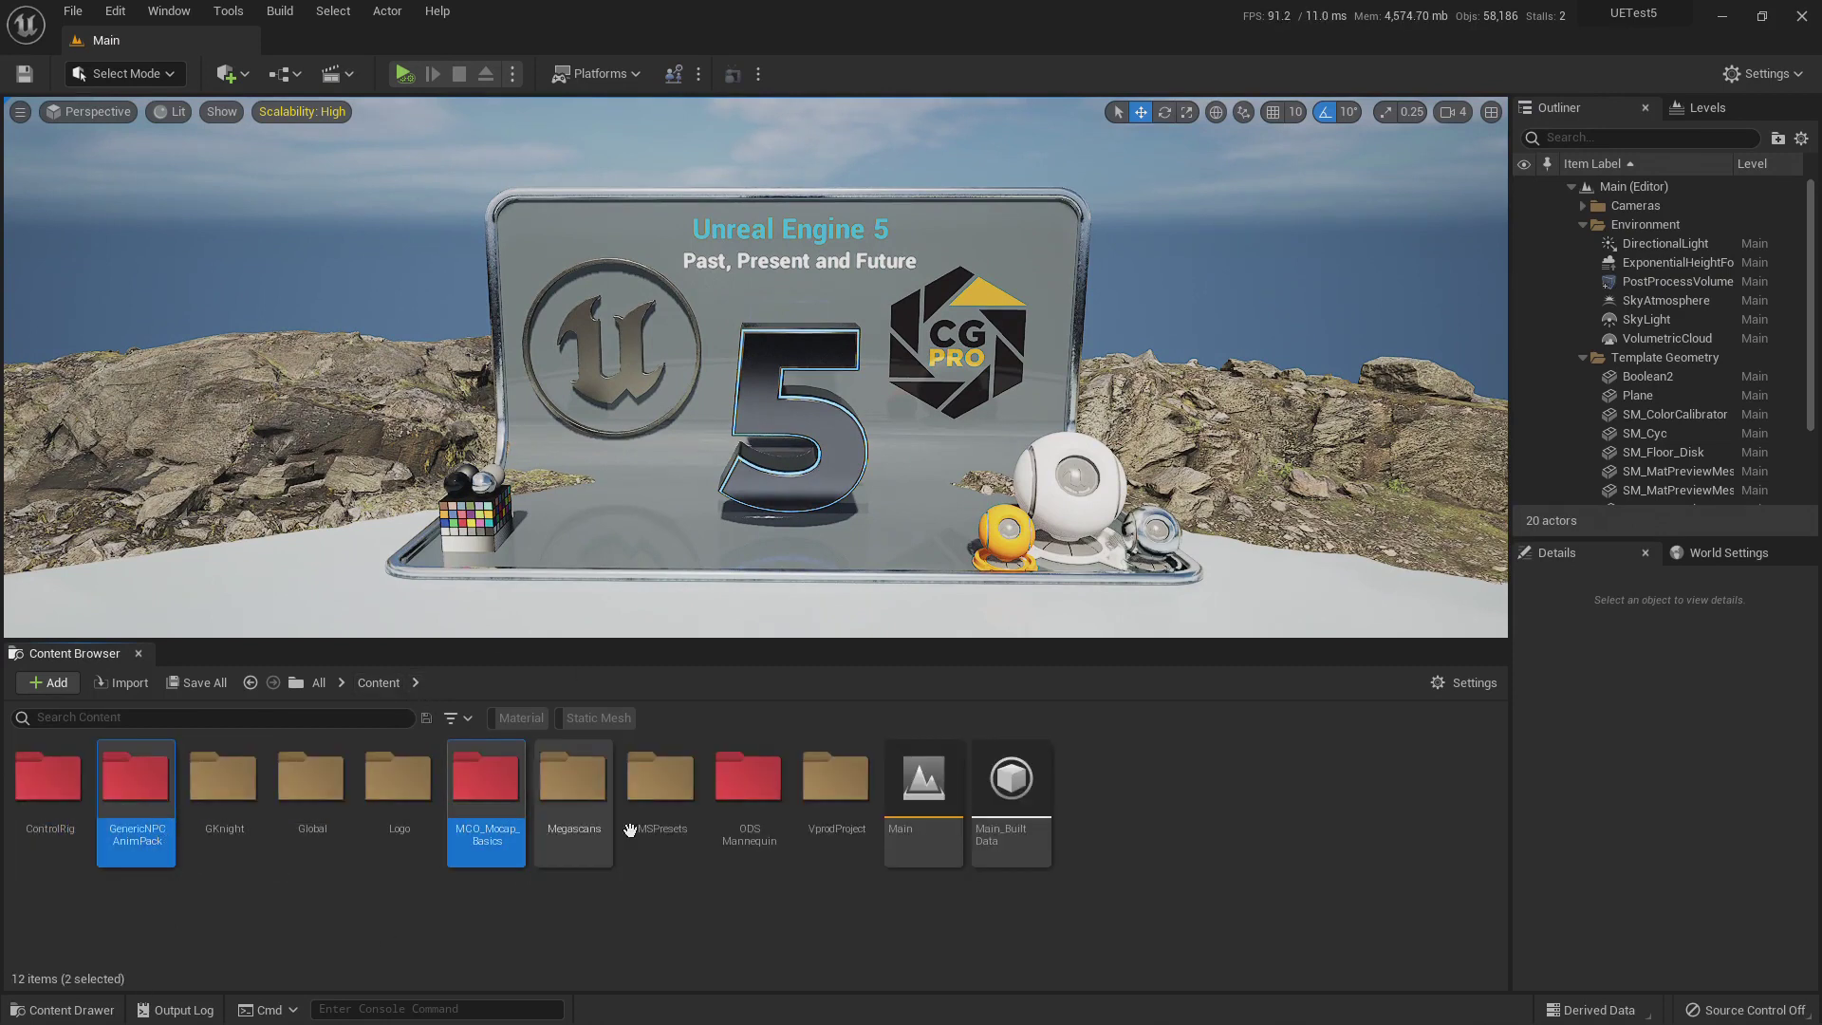
{"action": "left_click", "coordinate": [773, 793], "text": "ctrl"}
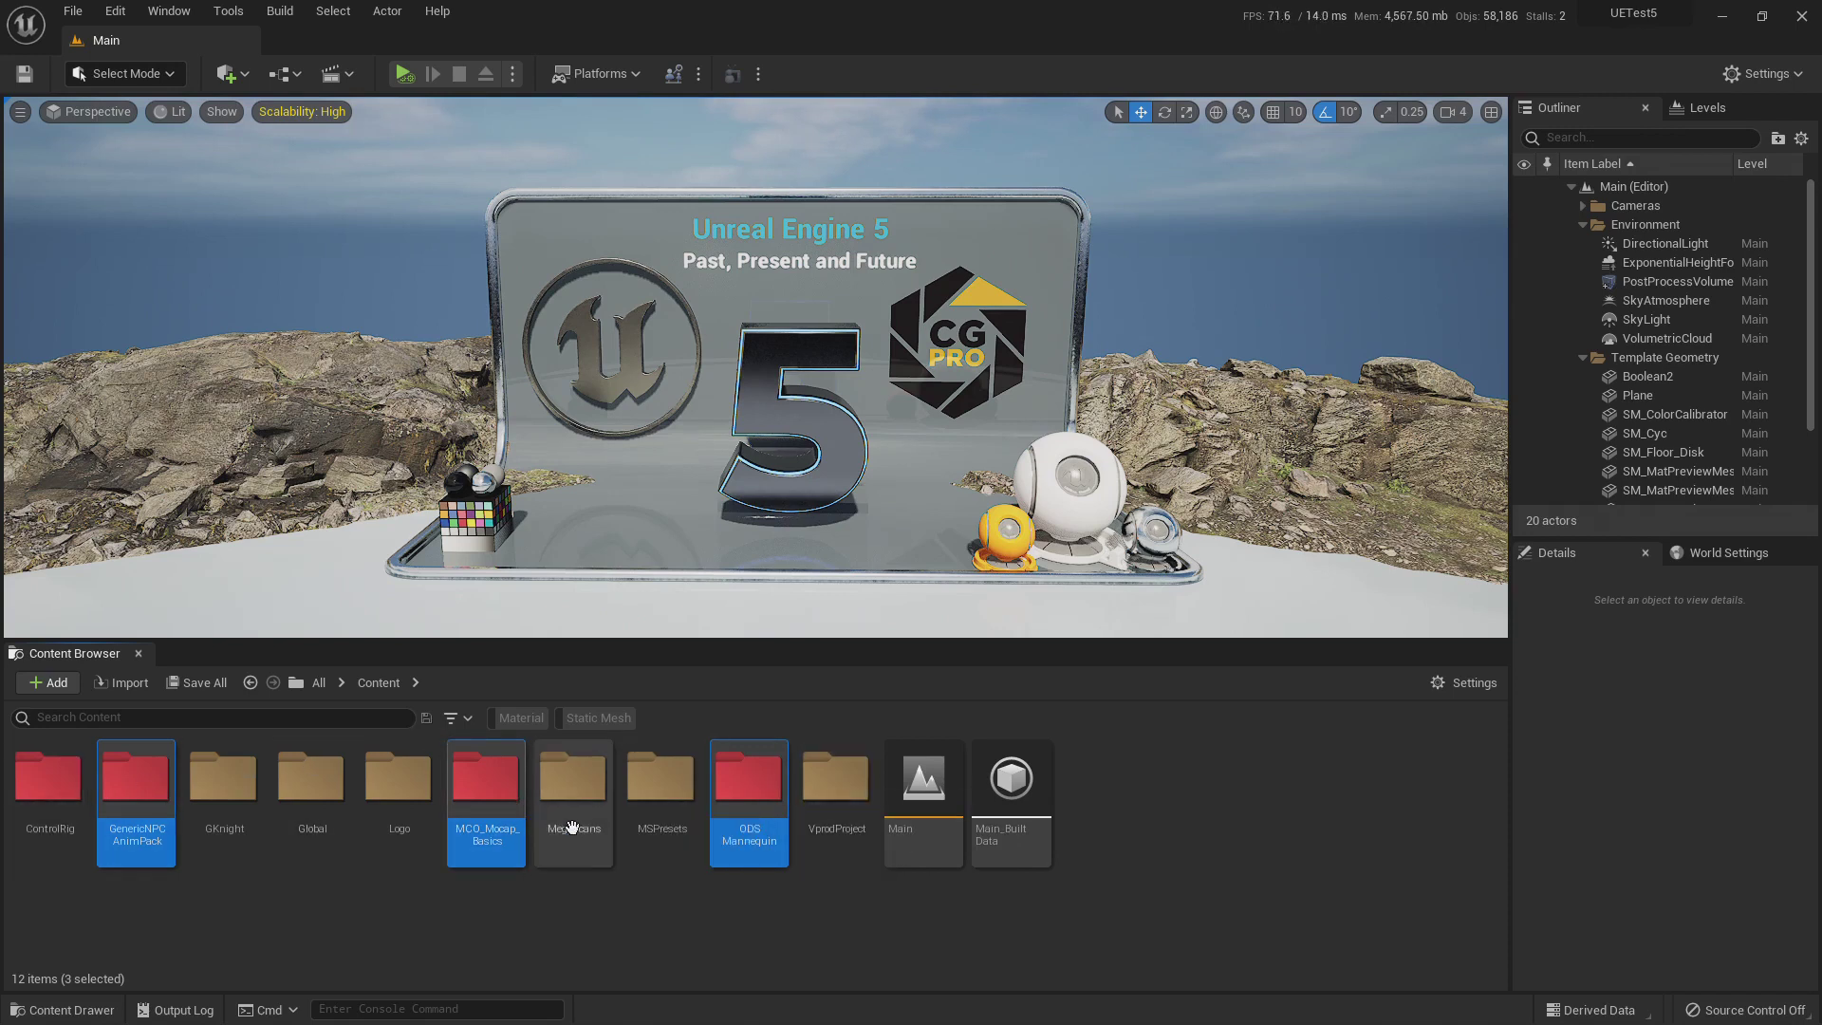
{"action": "left_click", "coordinate": [634, 911]}
Step: Open the CR_Mannequin_Skeleton asset from the Mesh folder under ControlRig, Mannequin, Character
{"action": "double_click", "coordinate": [57, 778]}
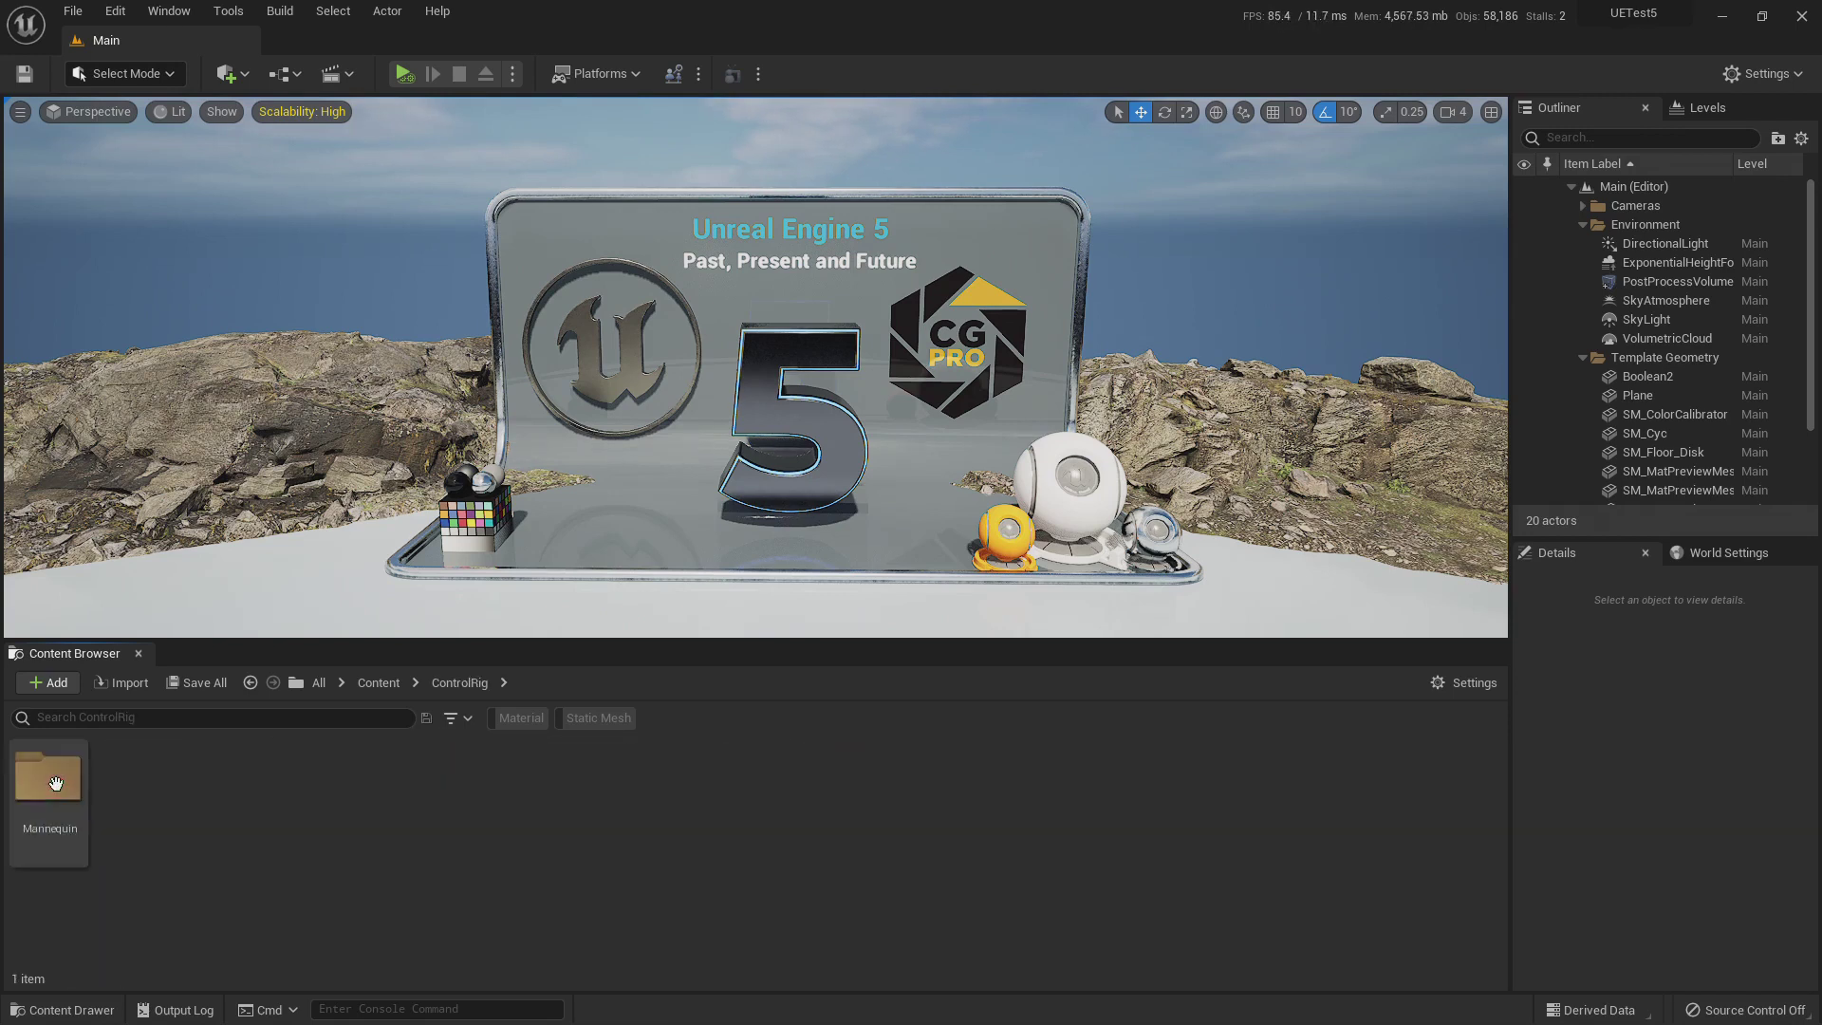
{"action": "double_click", "coordinate": [72, 788]}
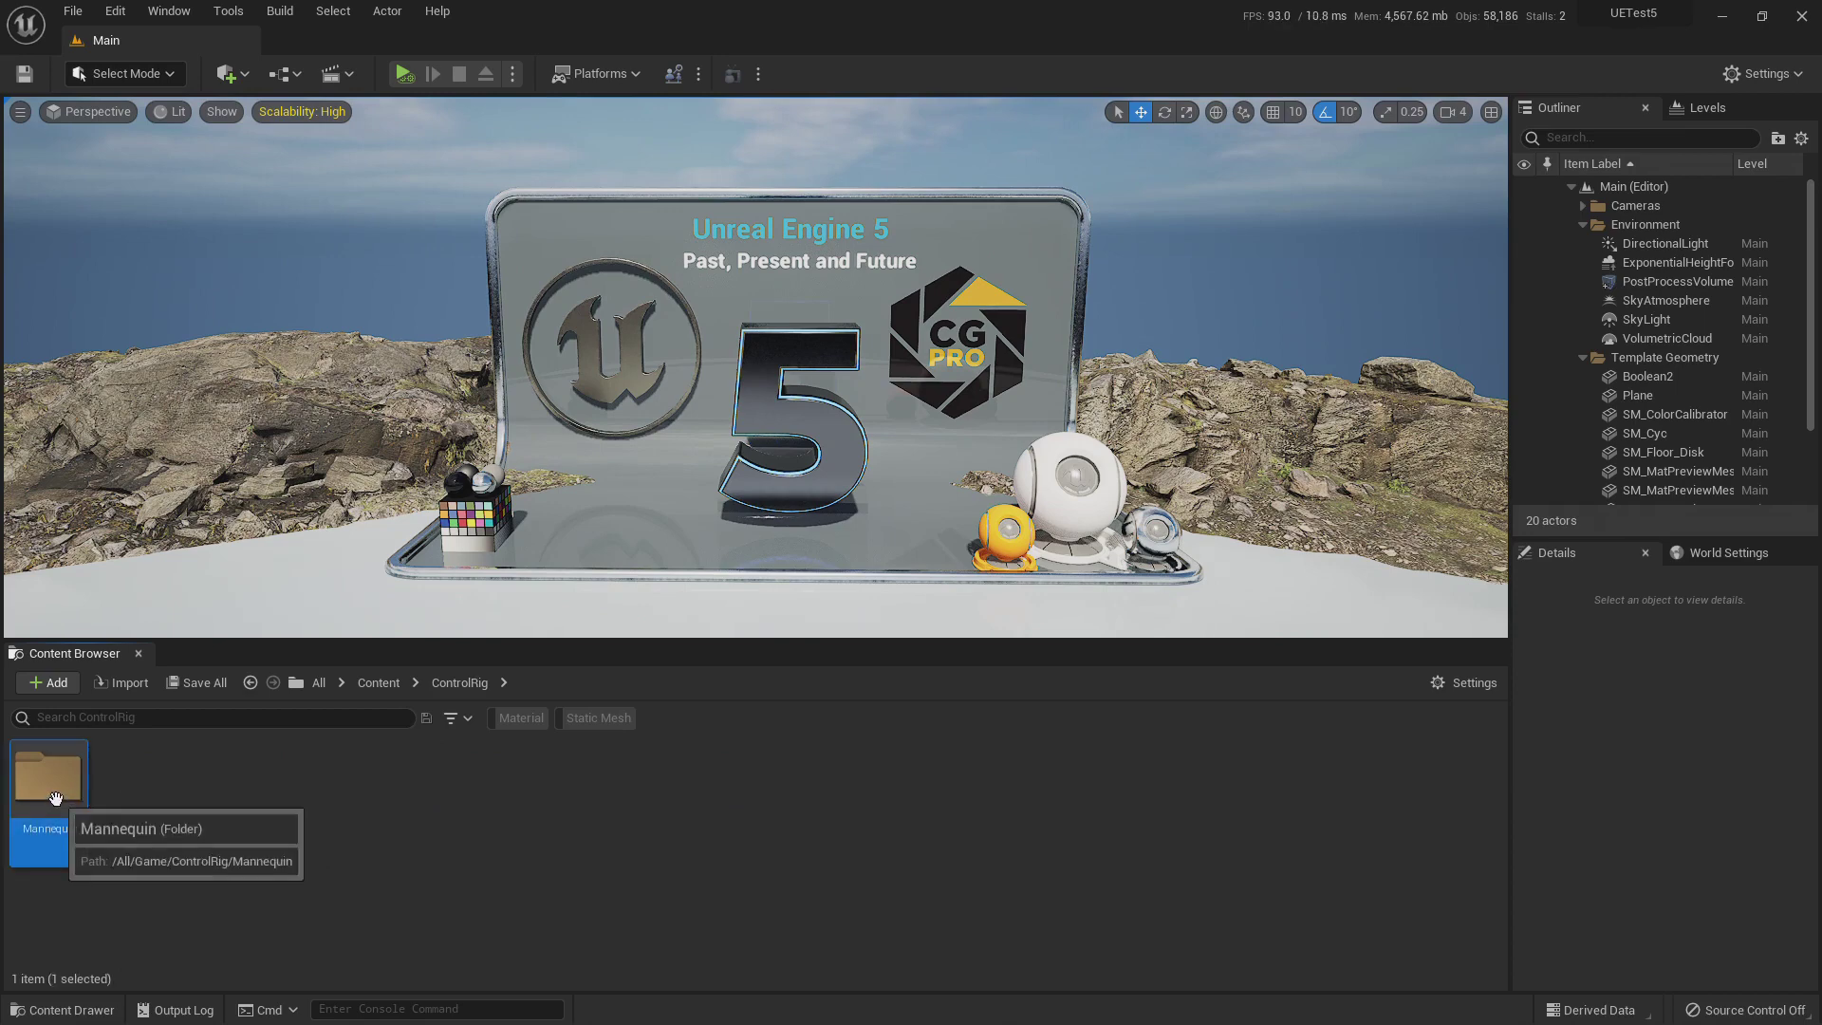
{"action": "double_click", "coordinate": [76, 791]}
{"action": "double_click", "coordinate": [224, 776]}
{"action": "left_click", "coordinate": [389, 784]}
{"action": "double_click", "coordinate": [389, 784]}
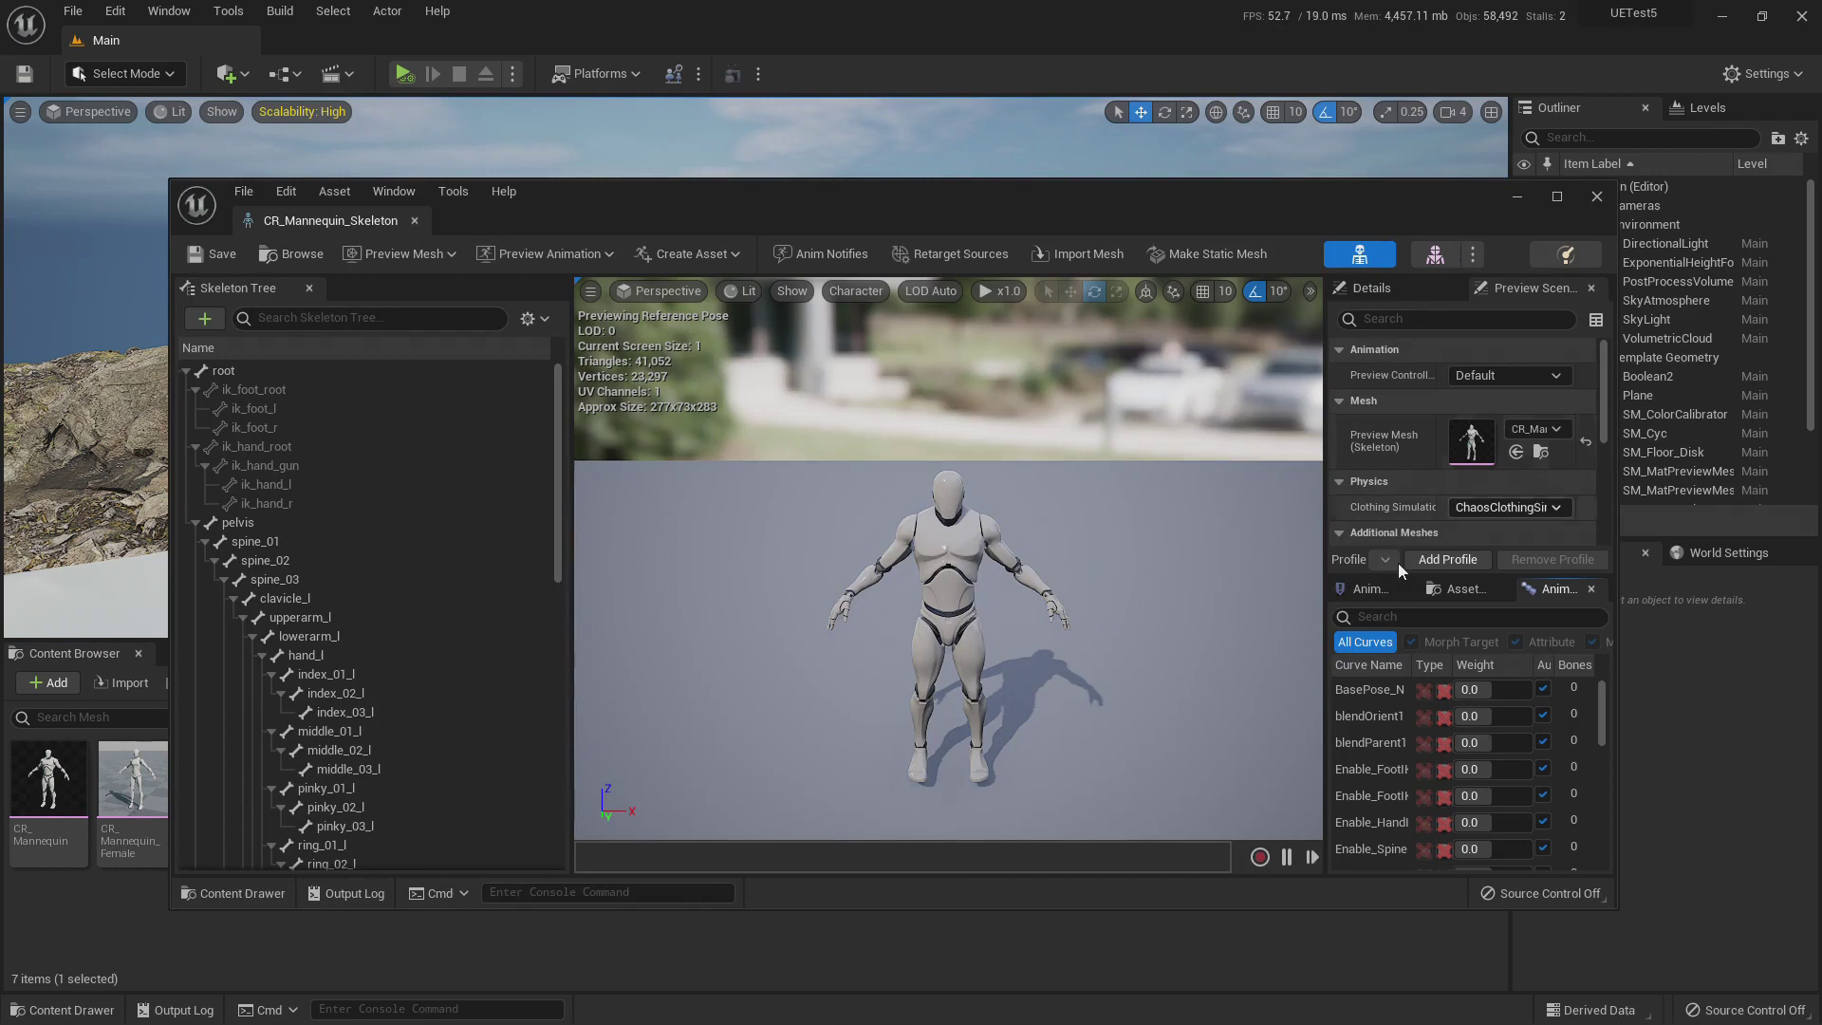
Step: Show the skeleton's asset details, add MCO_Mannequin_Skeleton as a compatible skeleton, then save and close CR_Mannequin_Skeleton
{"action": "left_click", "coordinate": [401, 197]}
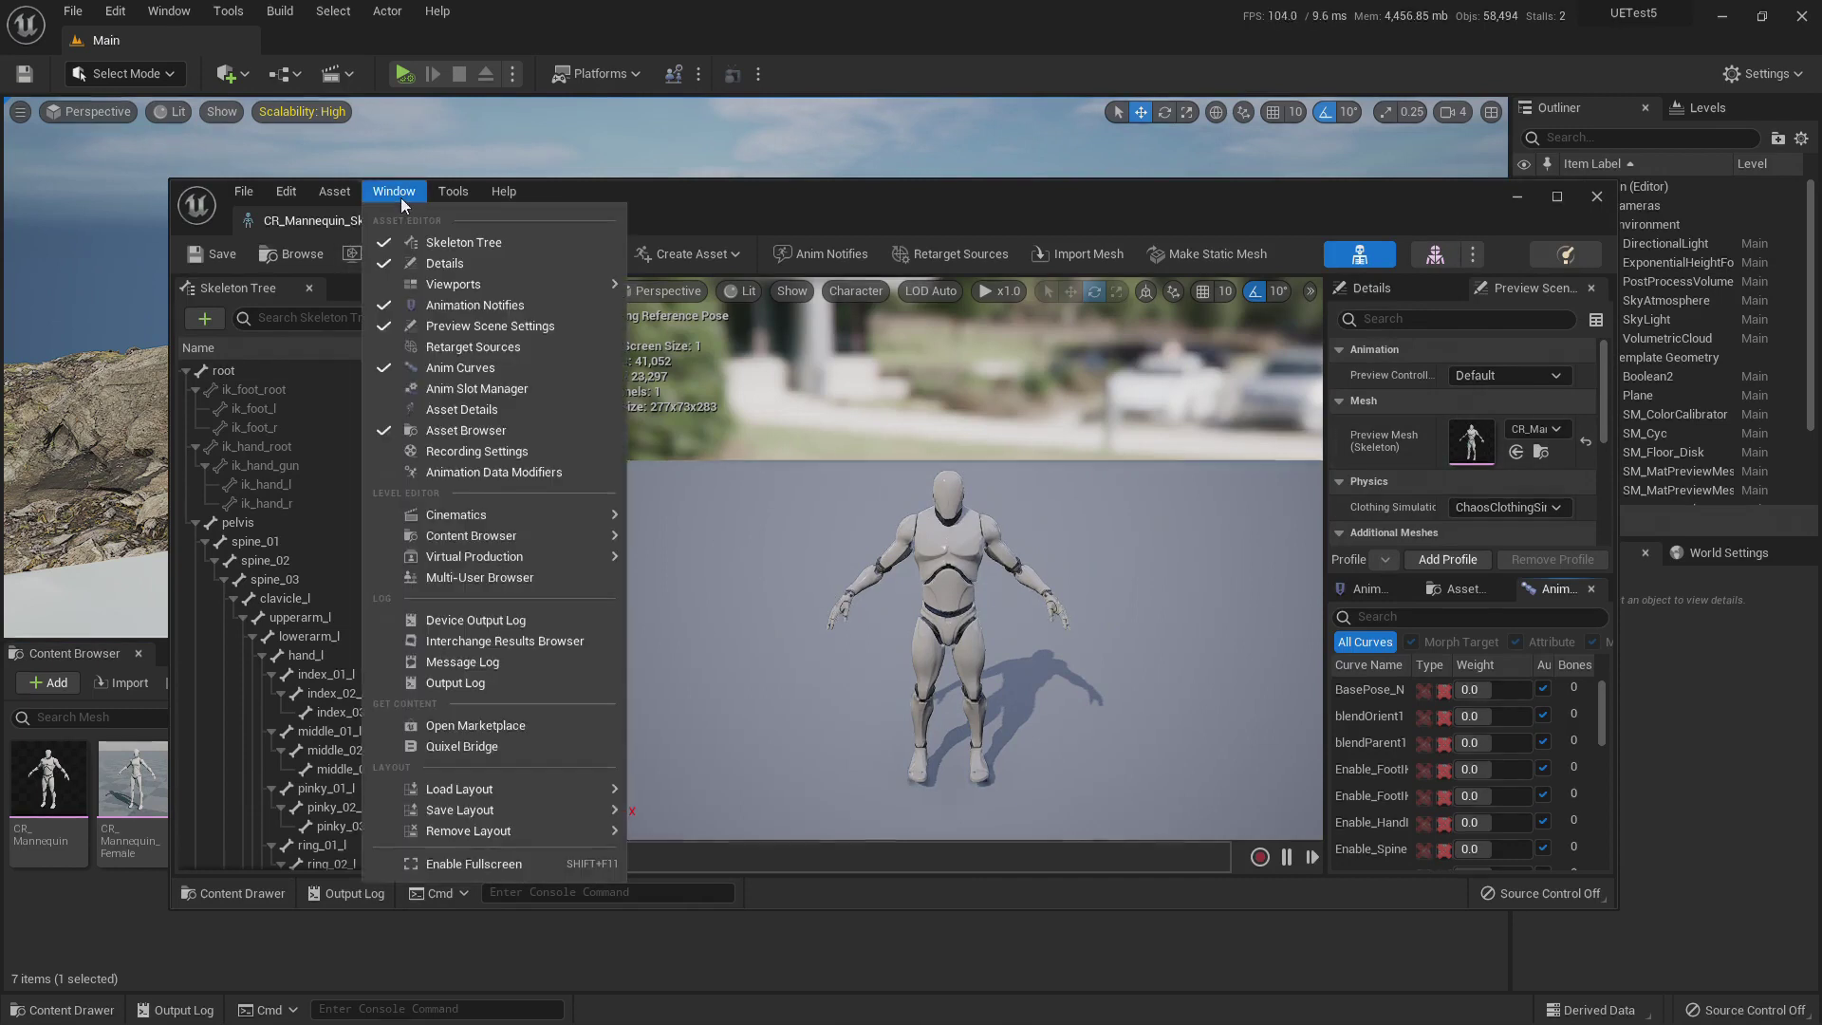
{"action": "left_click", "coordinate": [467, 408]}
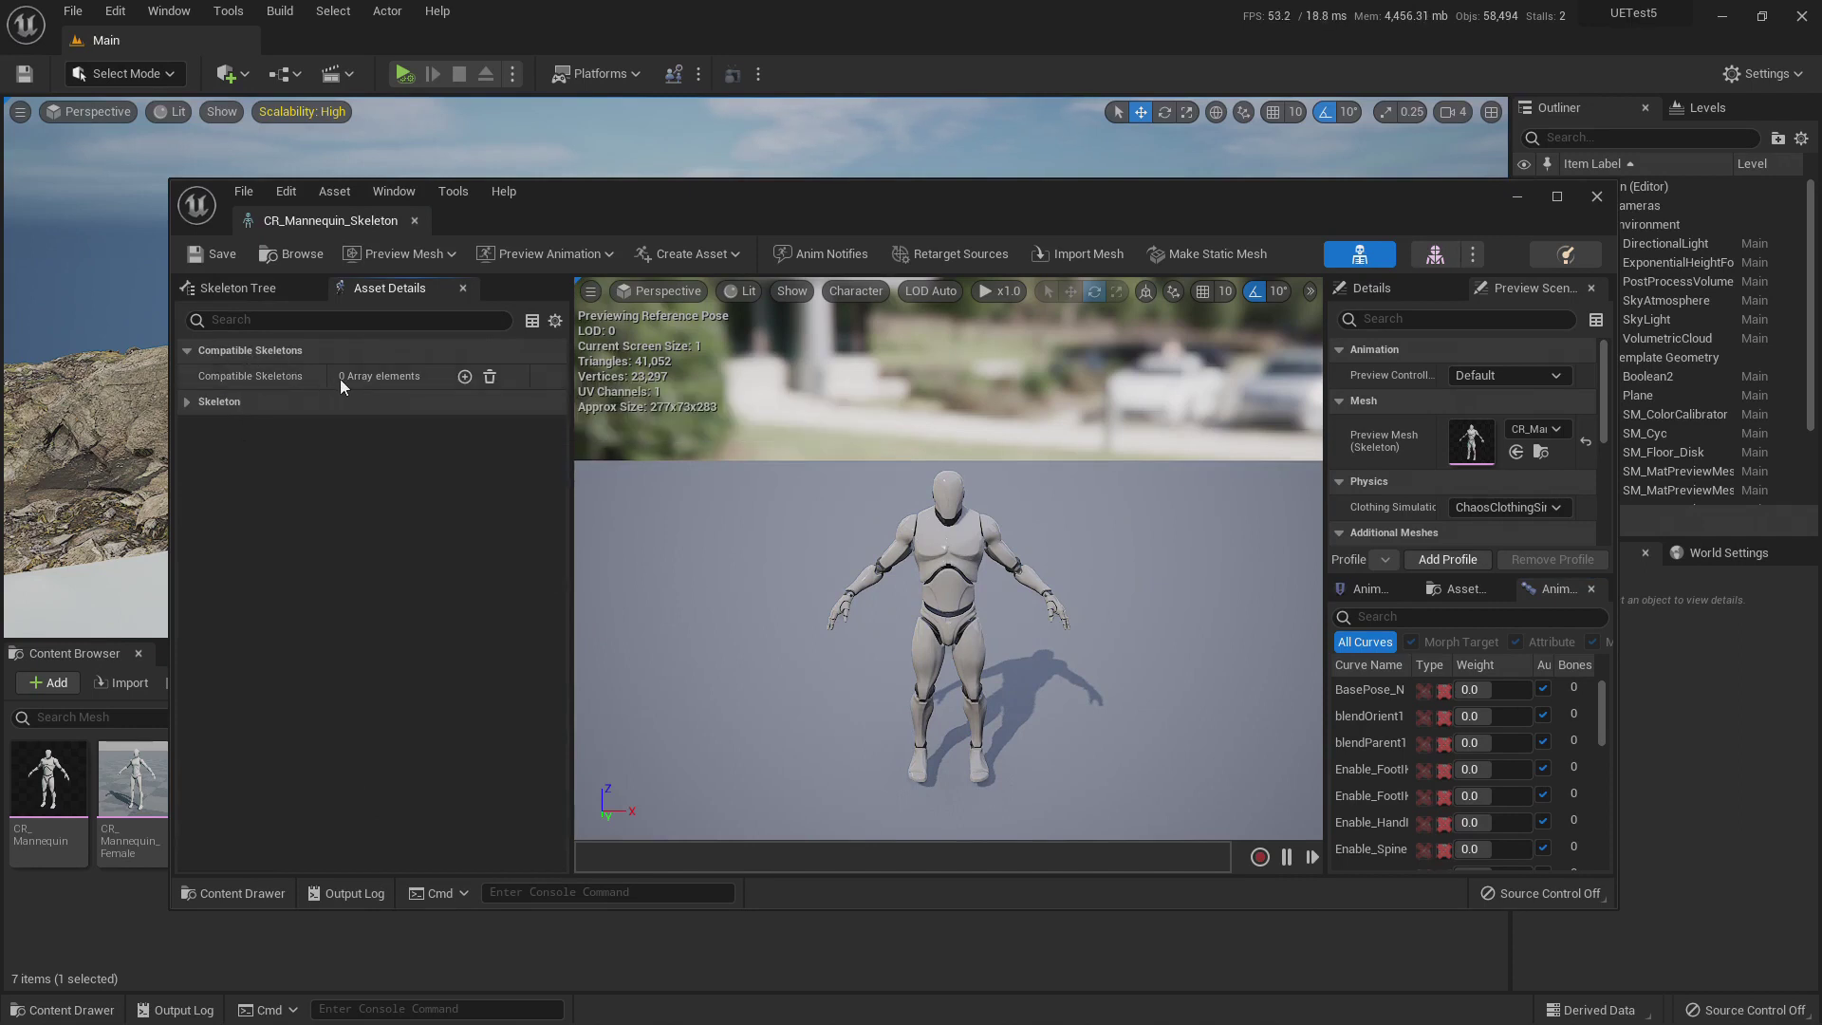
{"action": "left_click", "coordinate": [465, 378]}
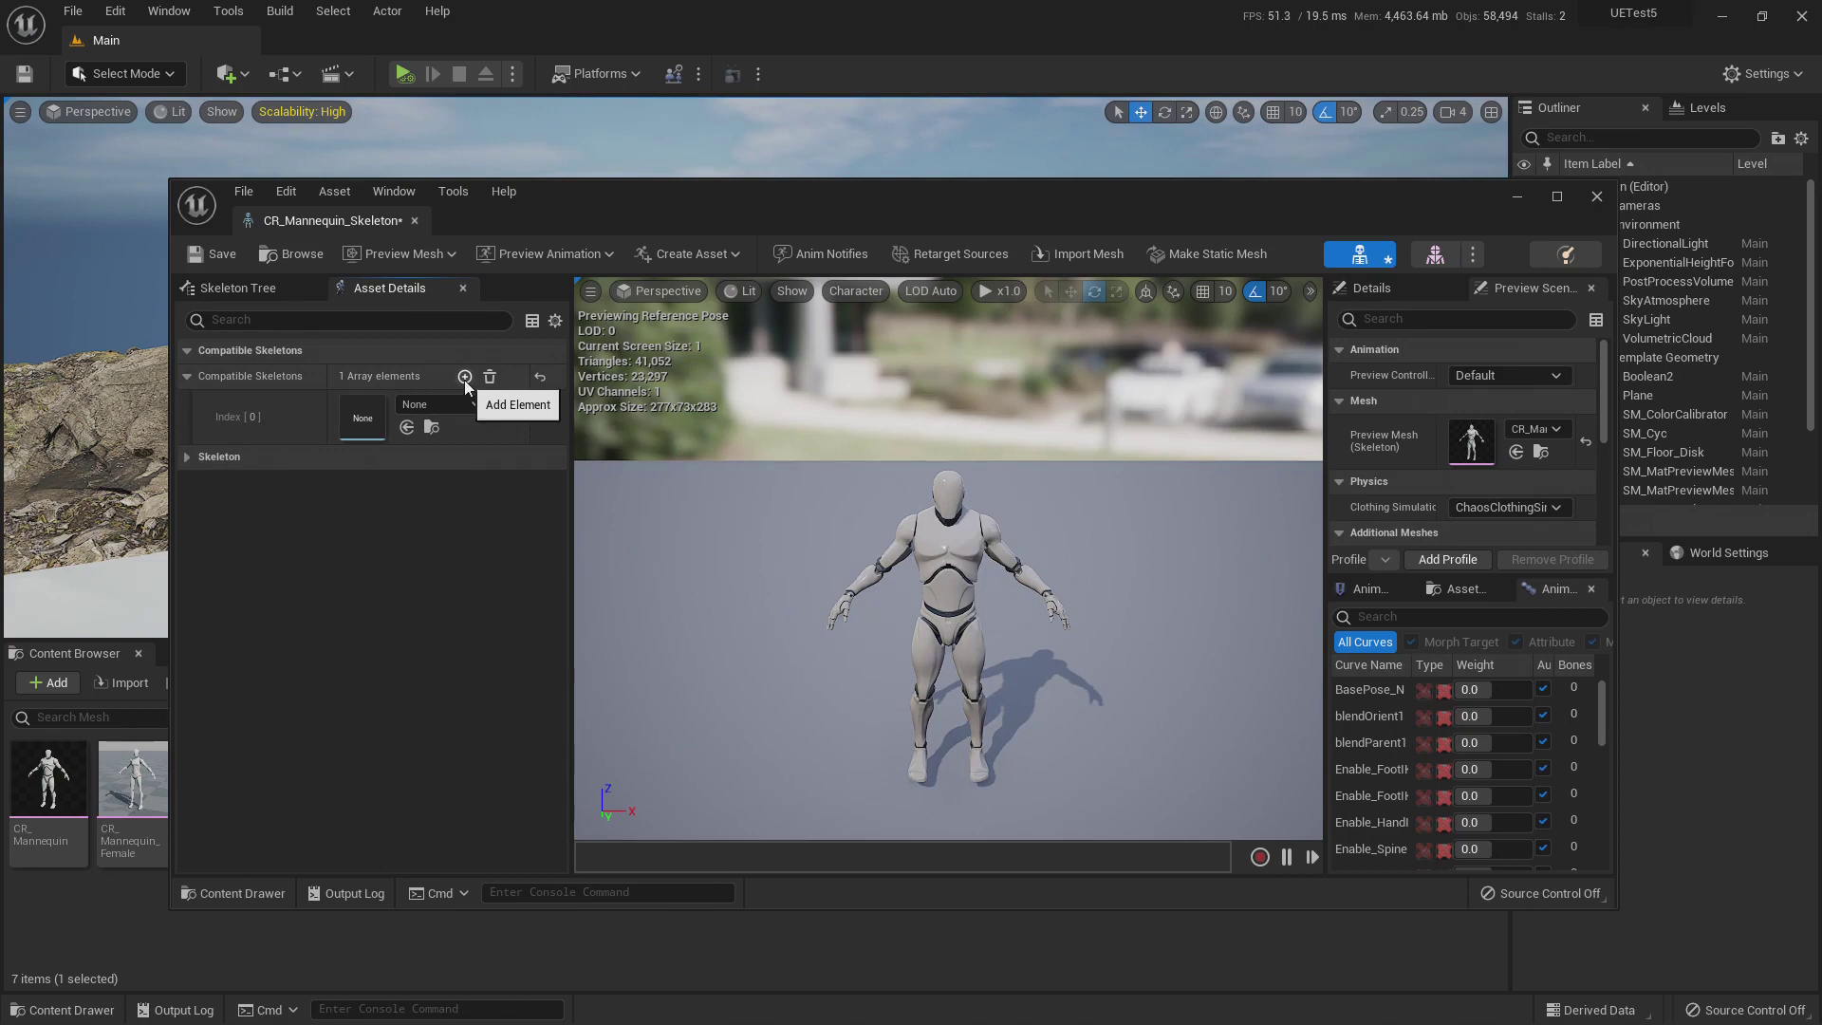
{"action": "left_click", "coordinate": [446, 401]}
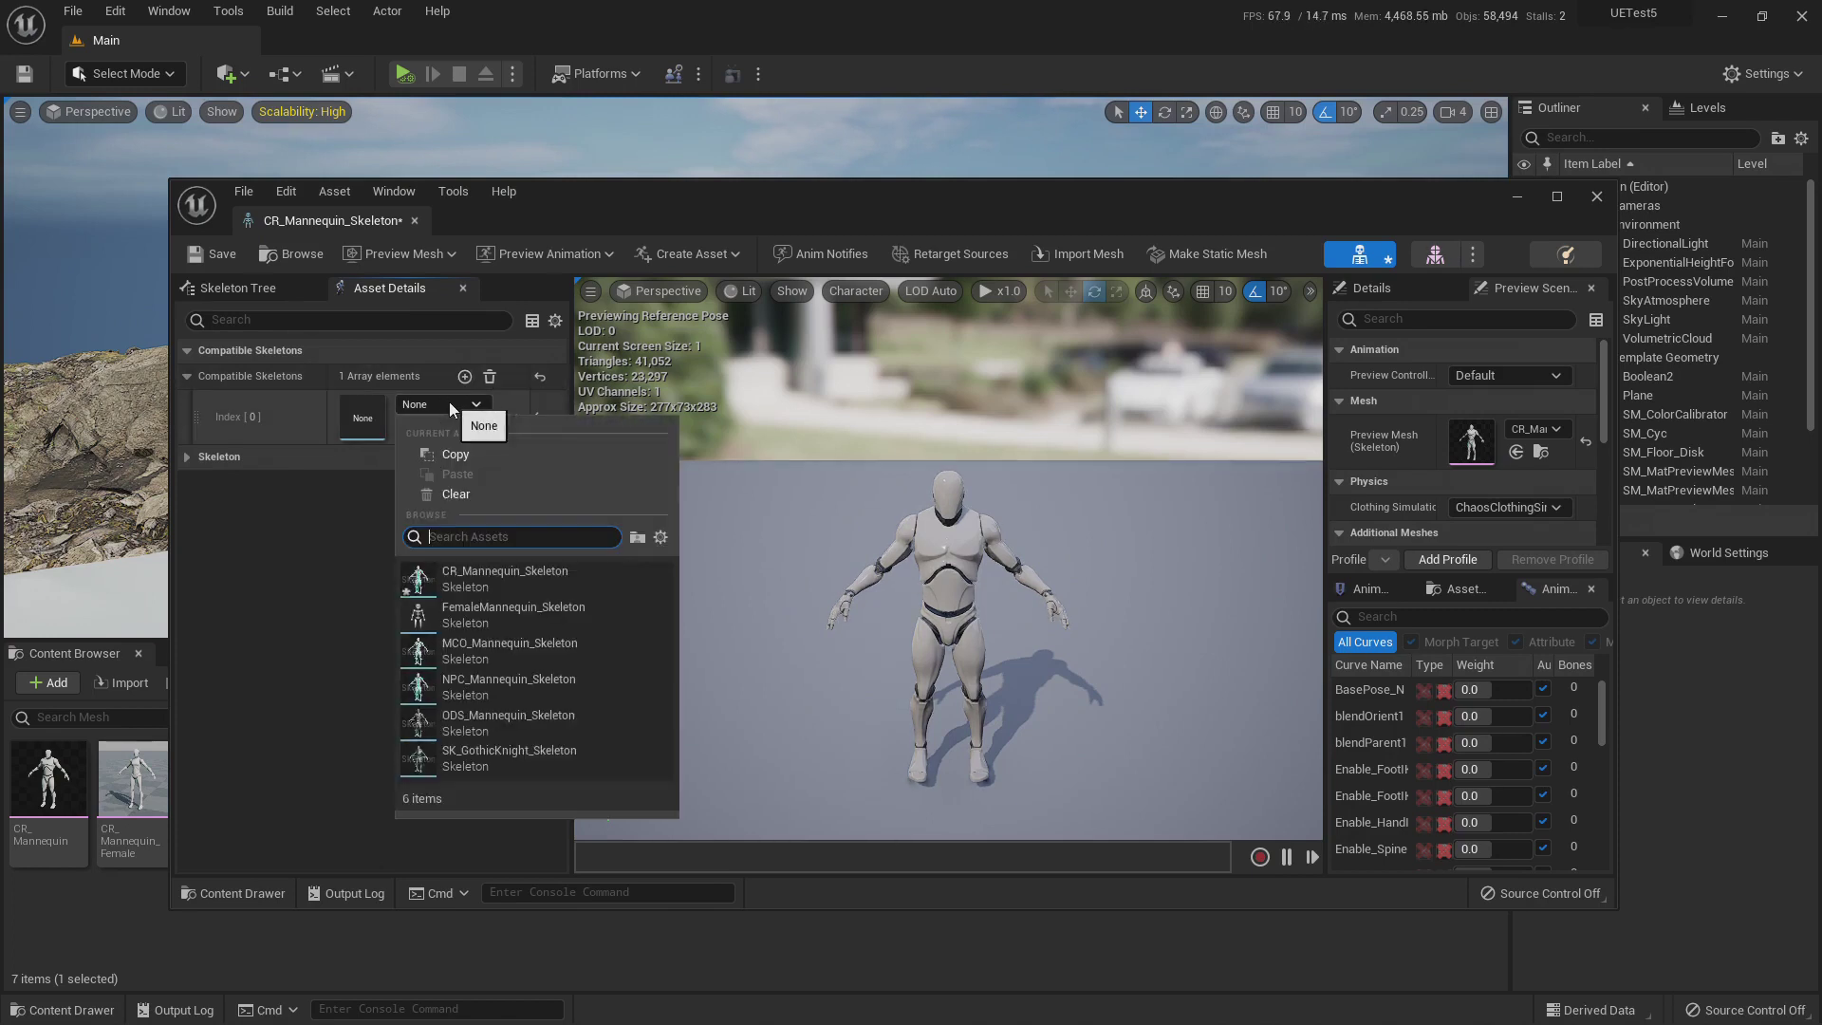
{"action": "left_click", "coordinate": [484, 648]}
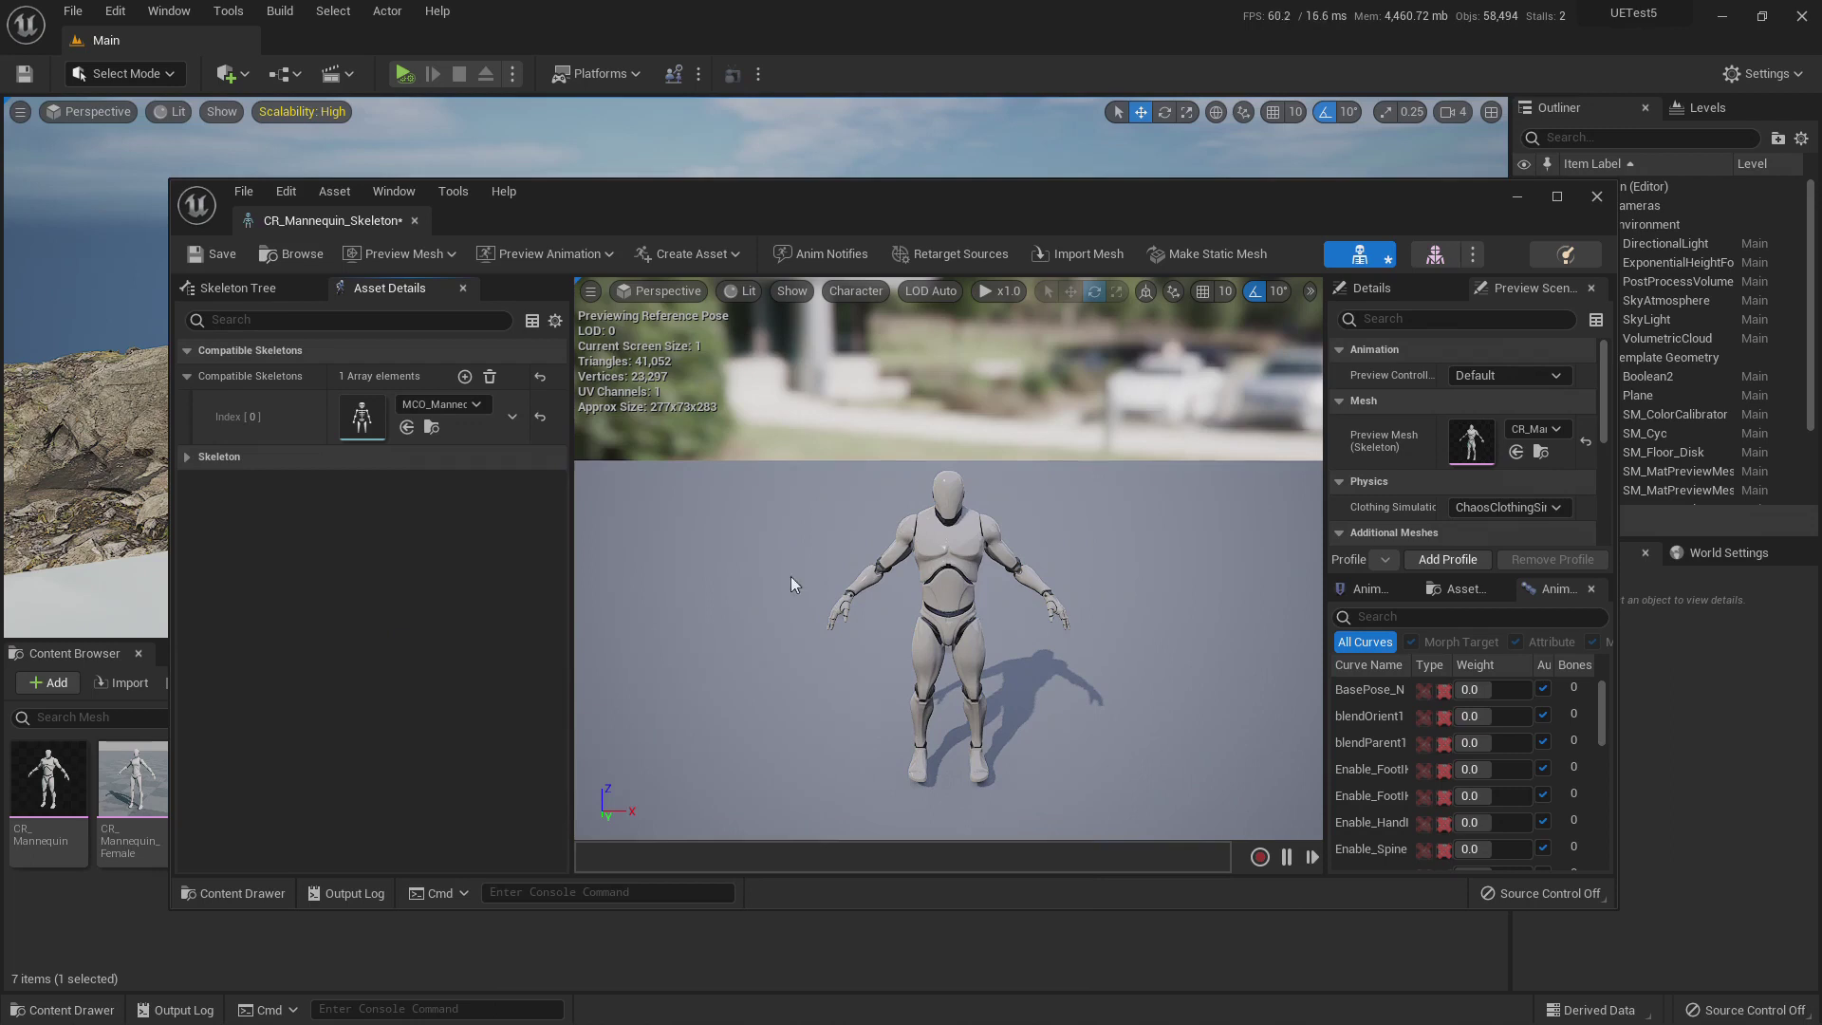
{"action": "left_click", "coordinate": [210, 254]}
{"action": "left_click", "coordinate": [1597, 197]}
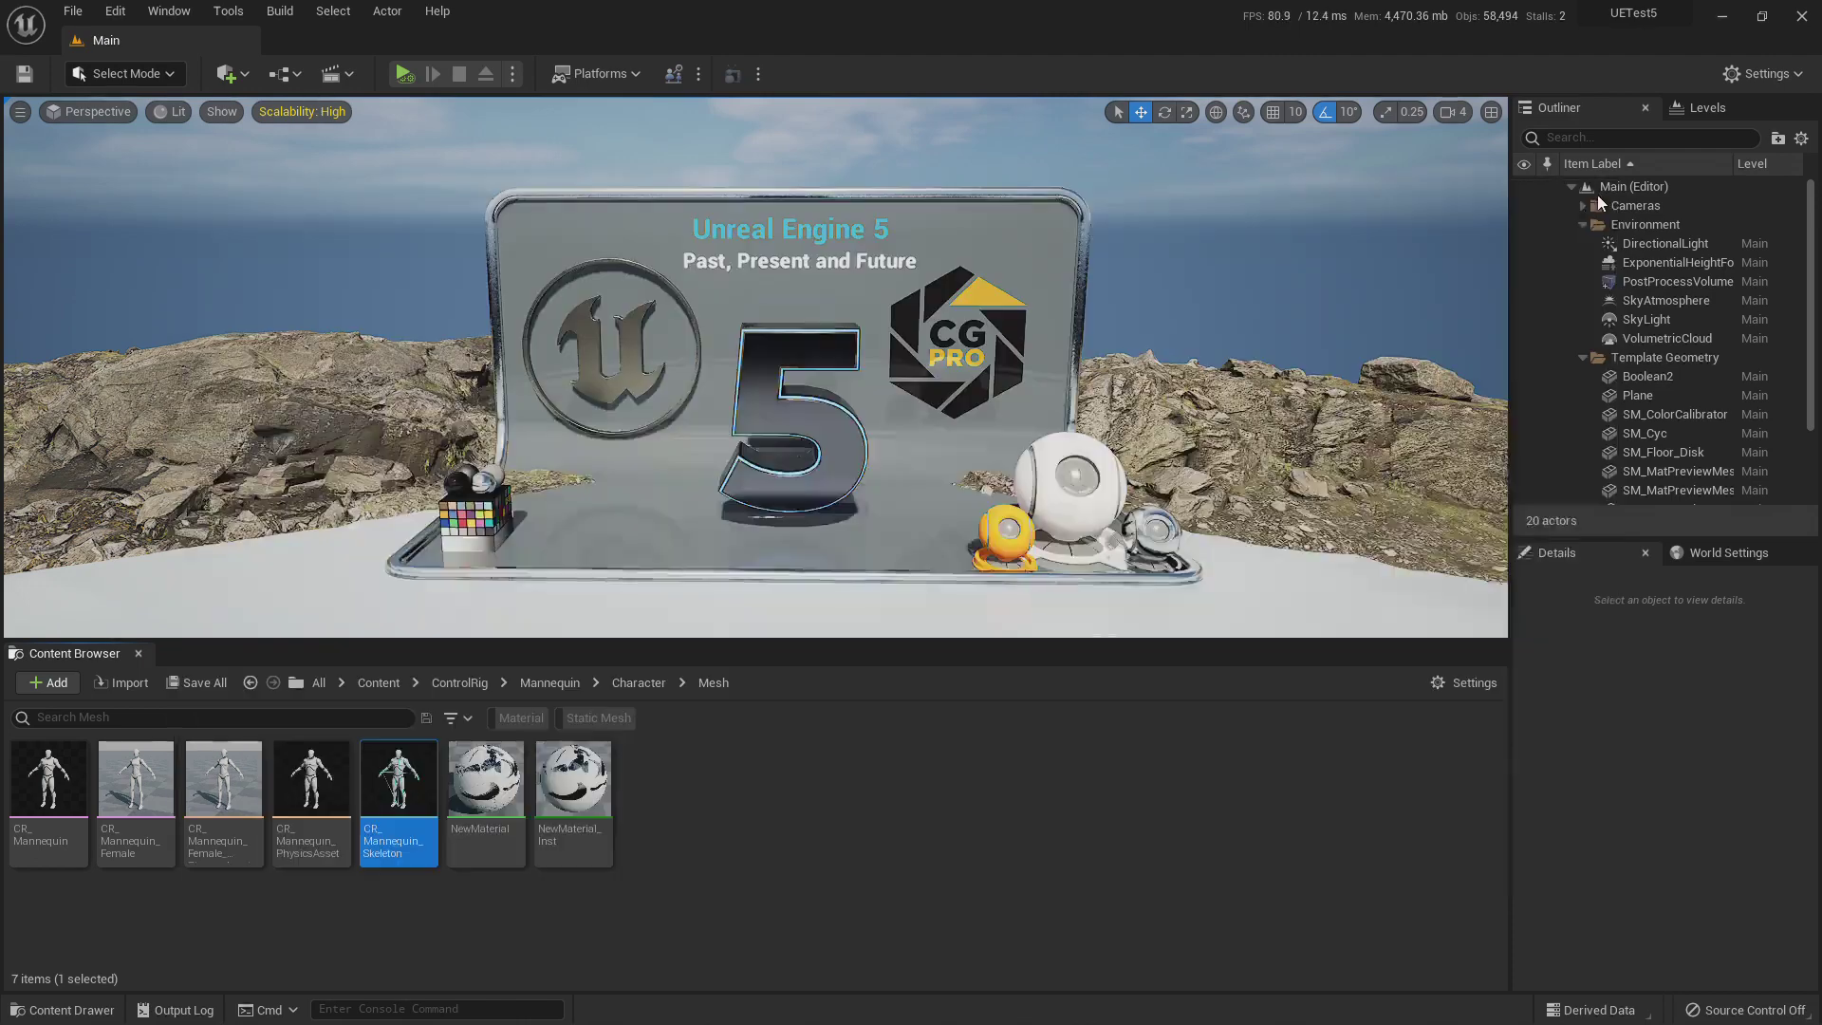
Step: Reopen CR_Mannequin_Skeleton, preview the MOB1_Stand_Relaxed_Death_B animation from its animation assets, and close the editor
{"action": "double_click", "coordinate": [401, 789]}
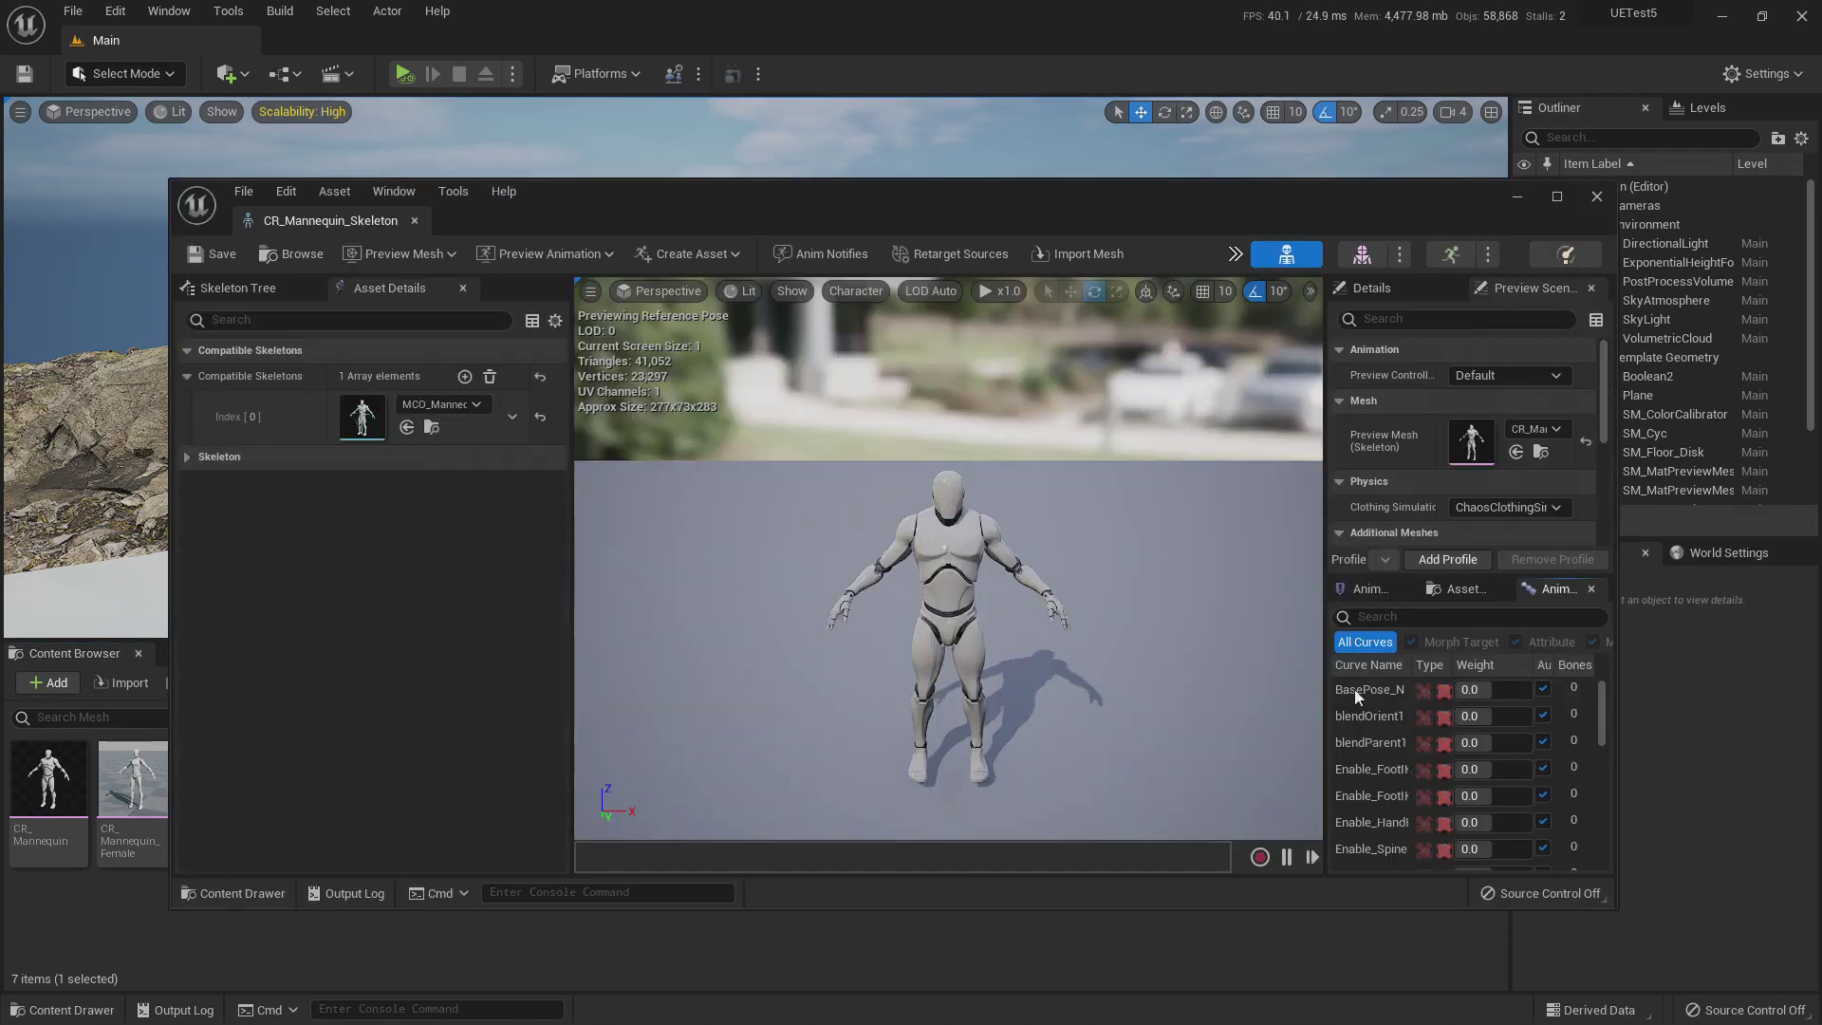
{"action": "left_click", "coordinate": [1452, 256]}
{"action": "scroll", "coordinate": [1602, 803], "scroll_direction": "up", "scroll_amount": 3}
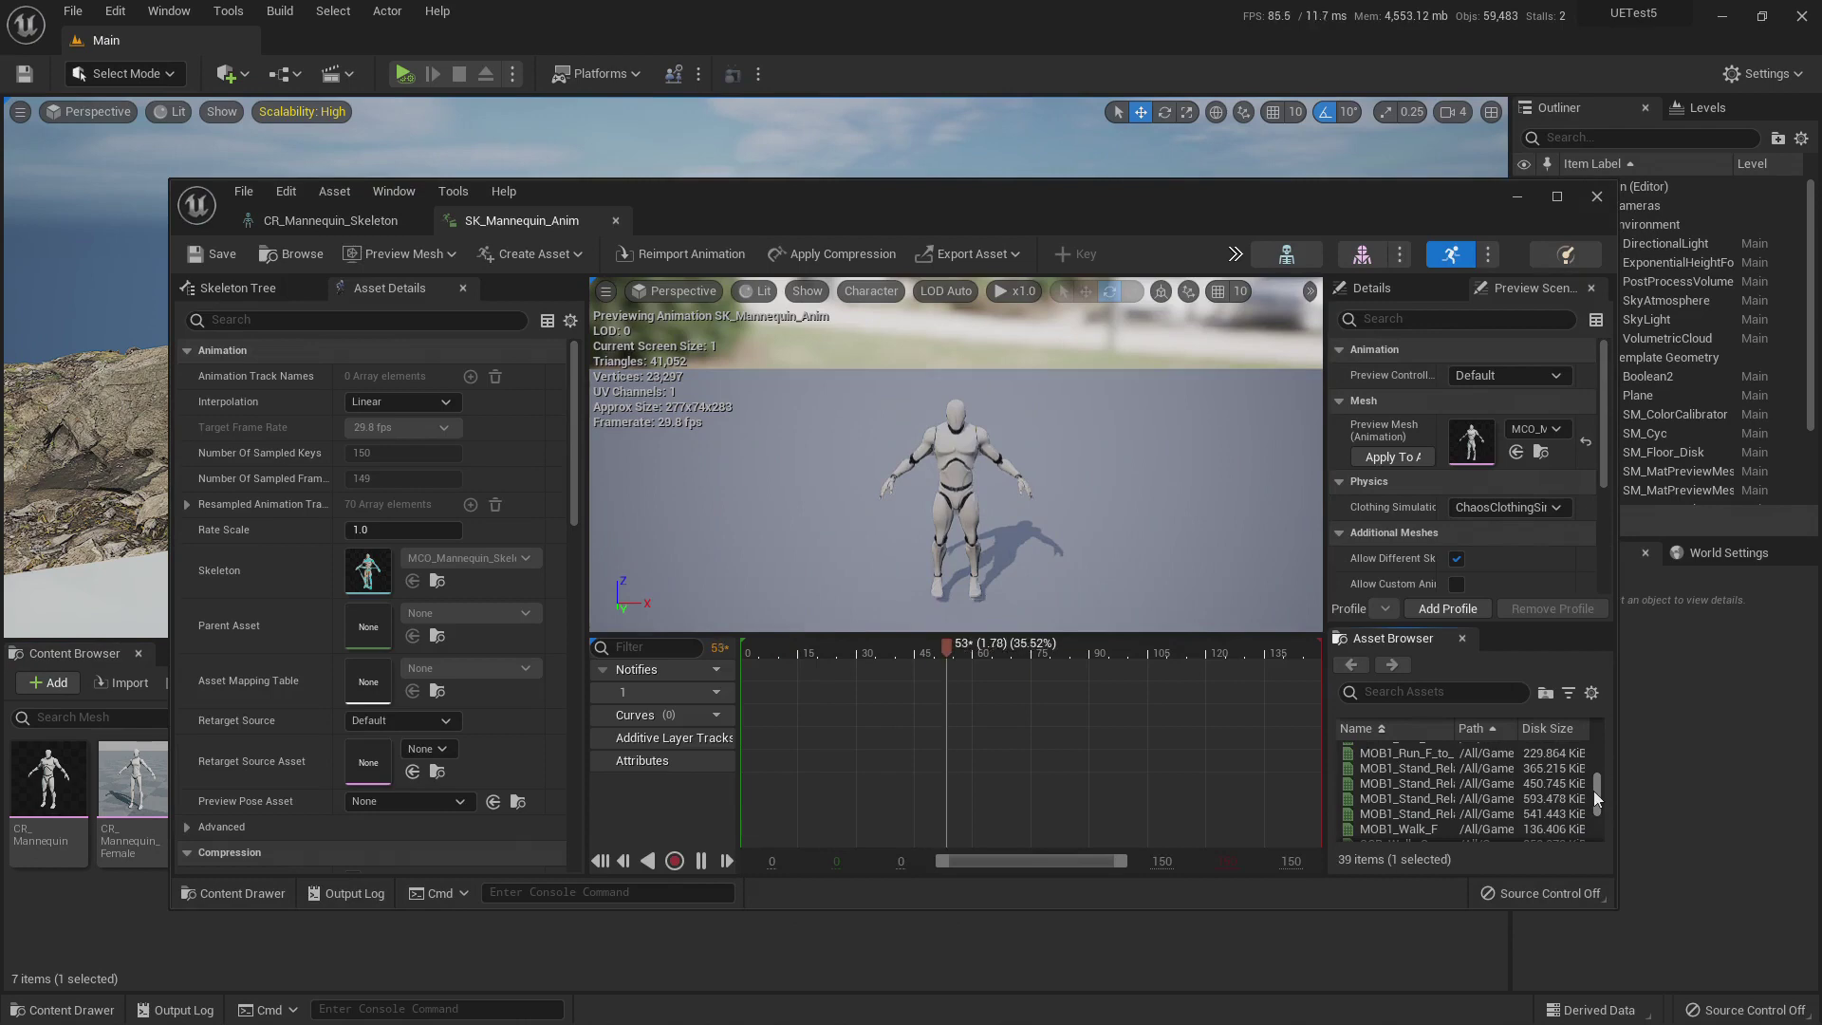
{"action": "left_click", "coordinate": [1400, 767]}
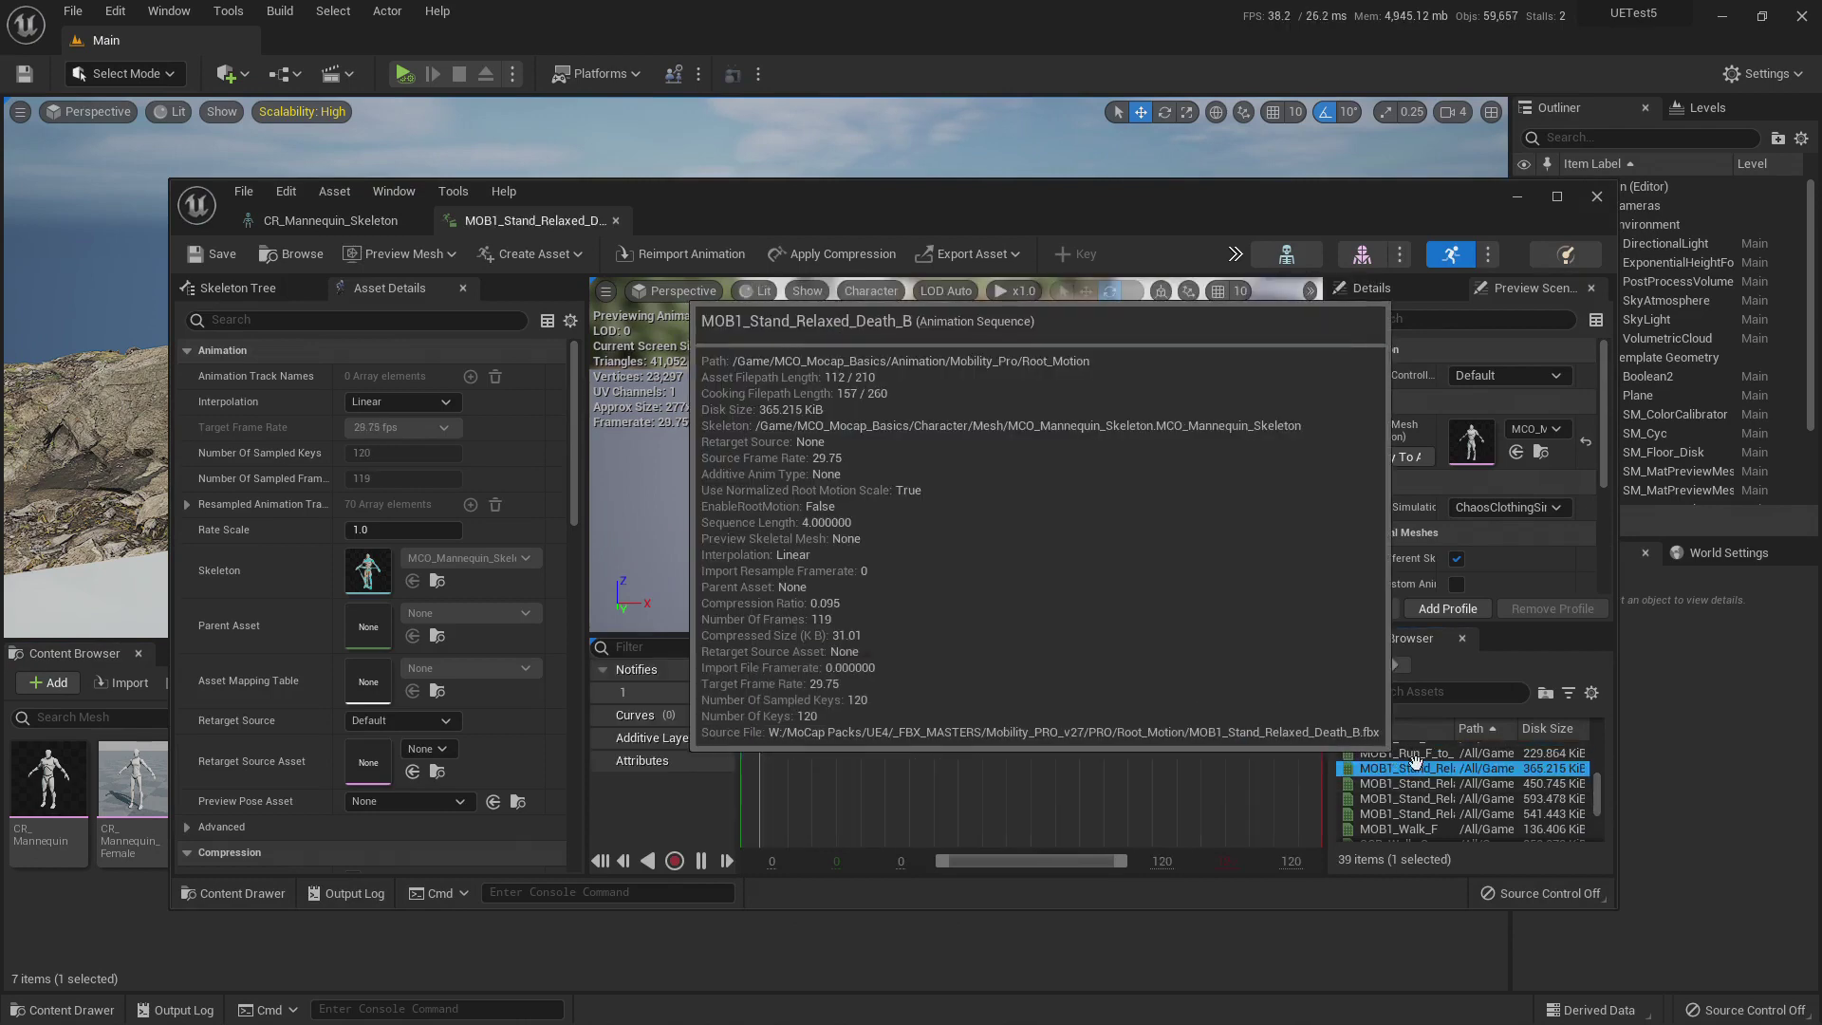
{"action": "left_click_drag", "start_coordinate": [1032, 521], "coordinate": [1015, 474]}
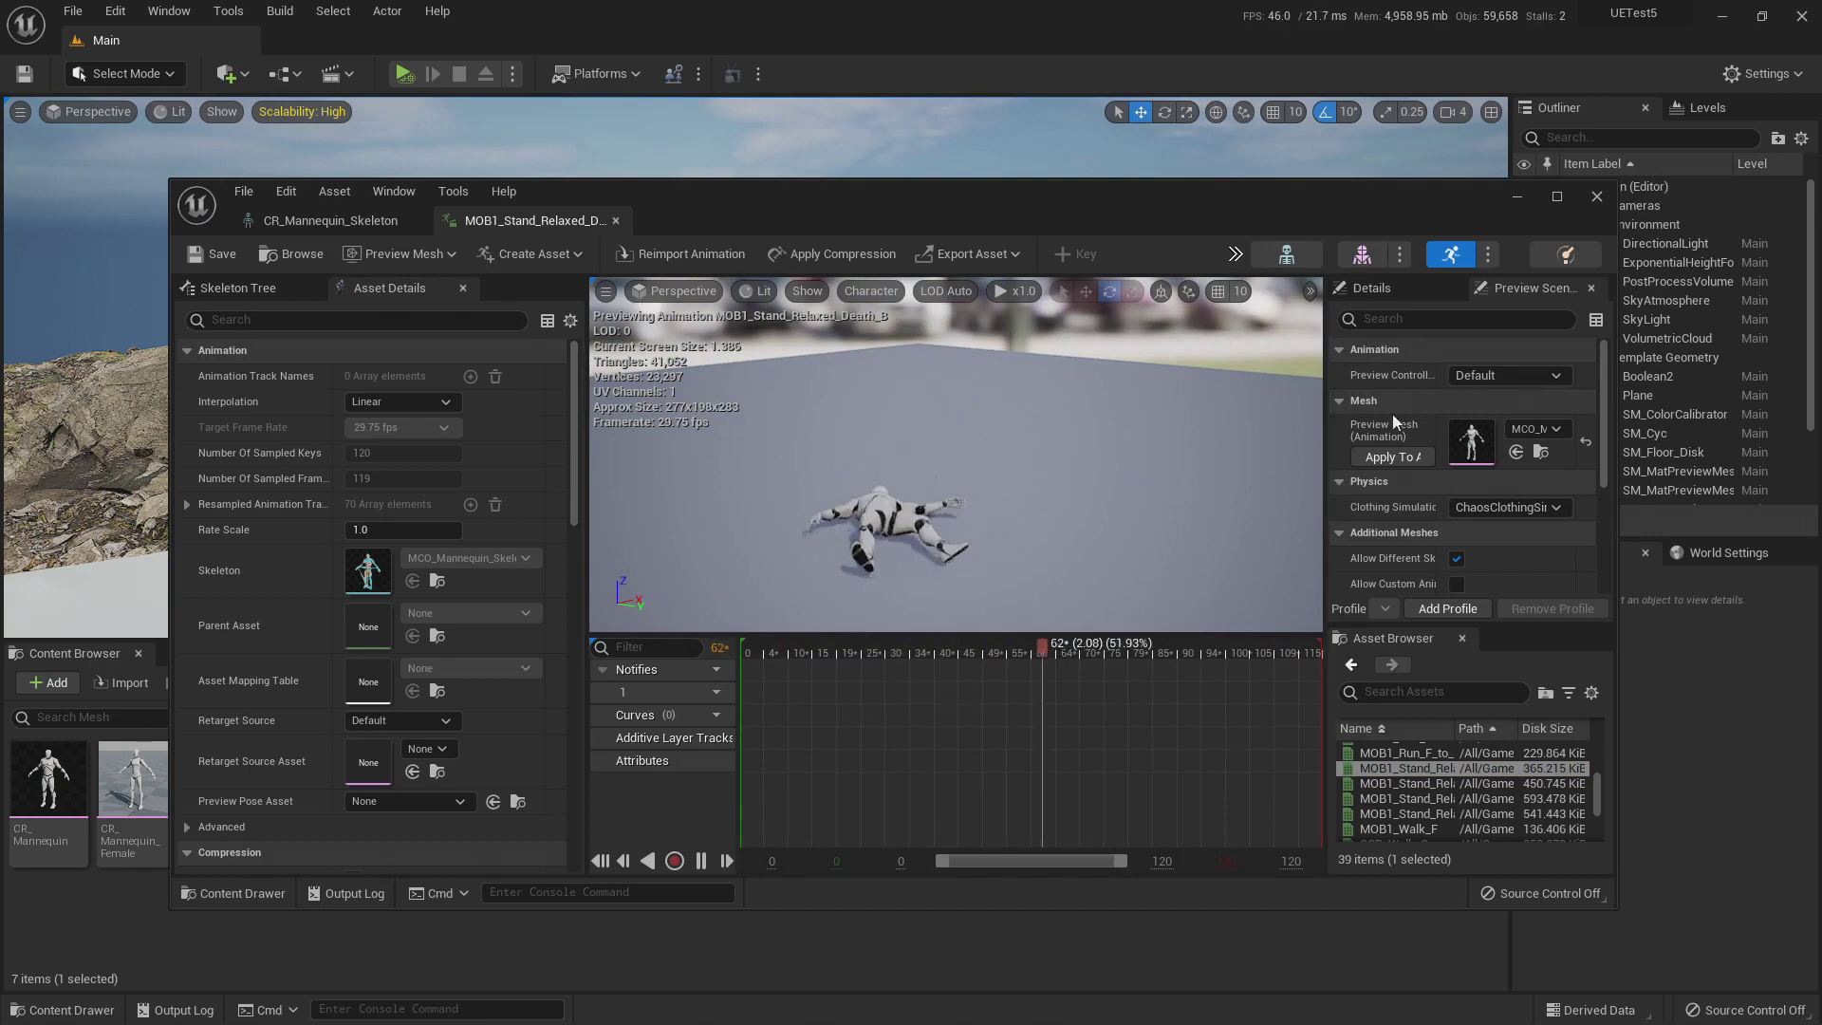
{"action": "left_click", "coordinate": [1596, 197]}
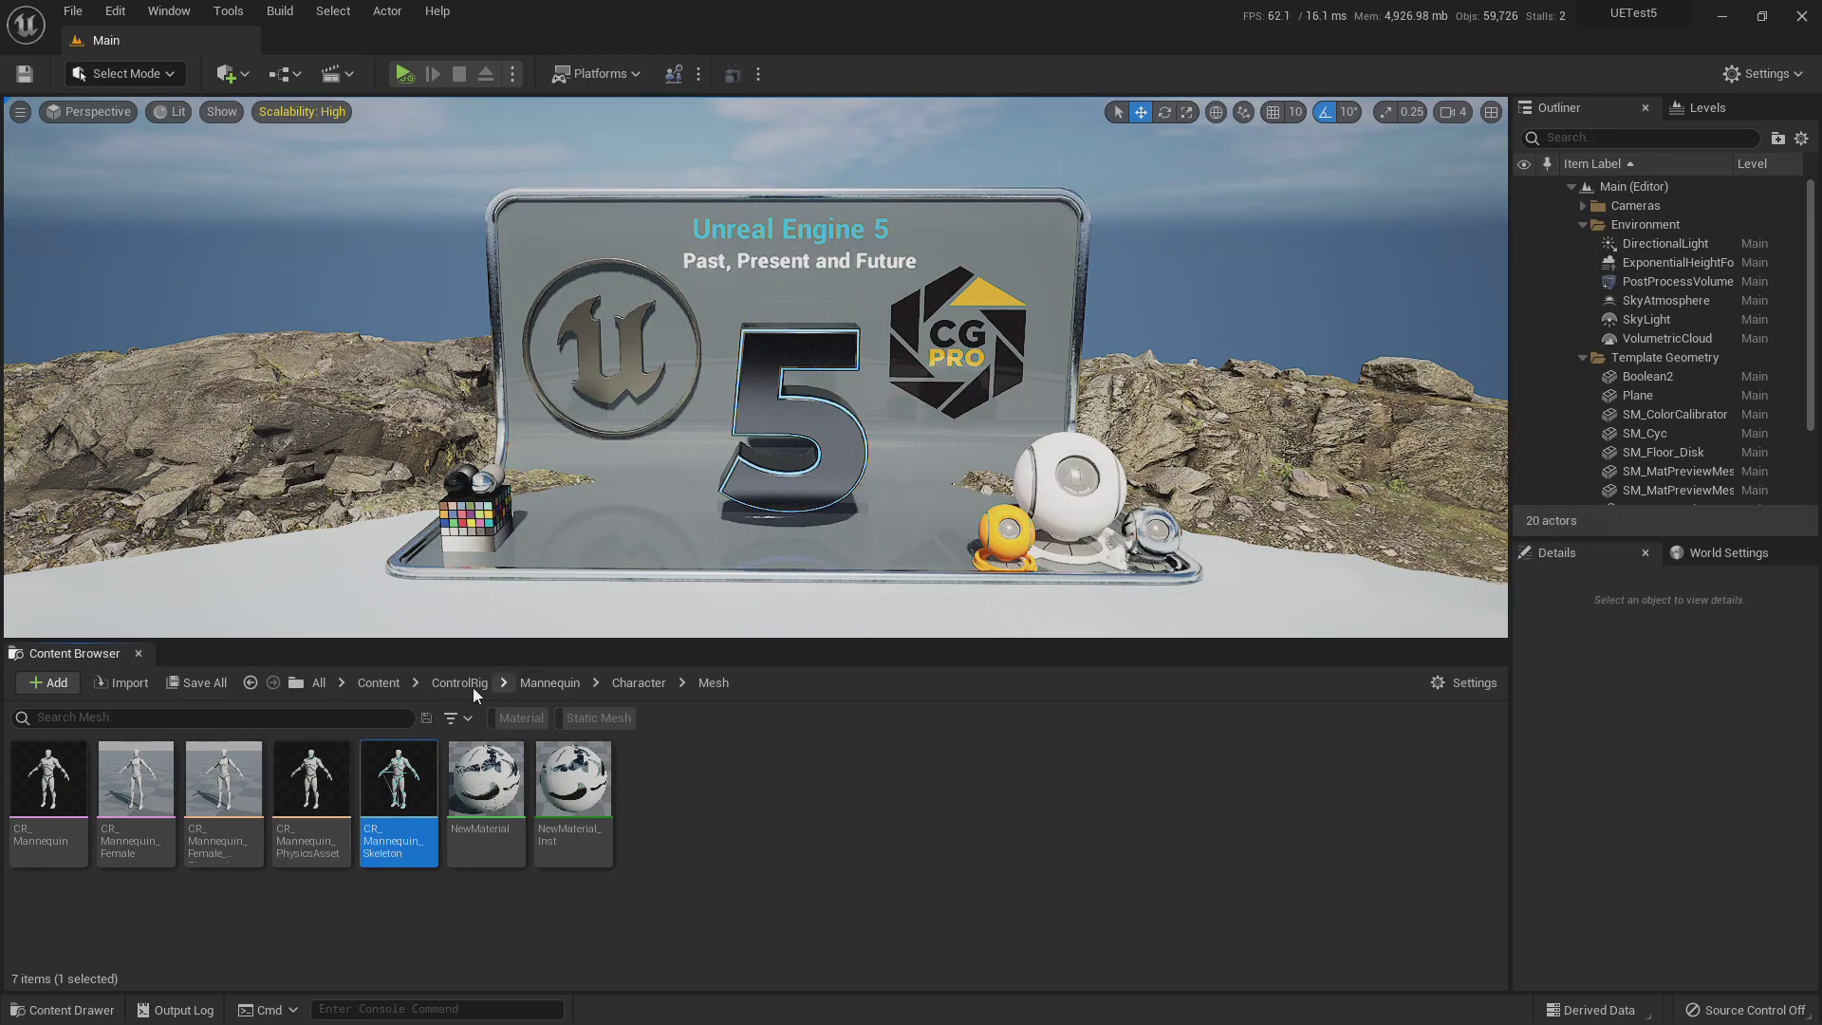
Step: Open the MCO_Mannequin_Skeleton asset from the Mesh folder under MCO_Mocap_Basics, Character
{"action": "left_click", "coordinate": [384, 681]}
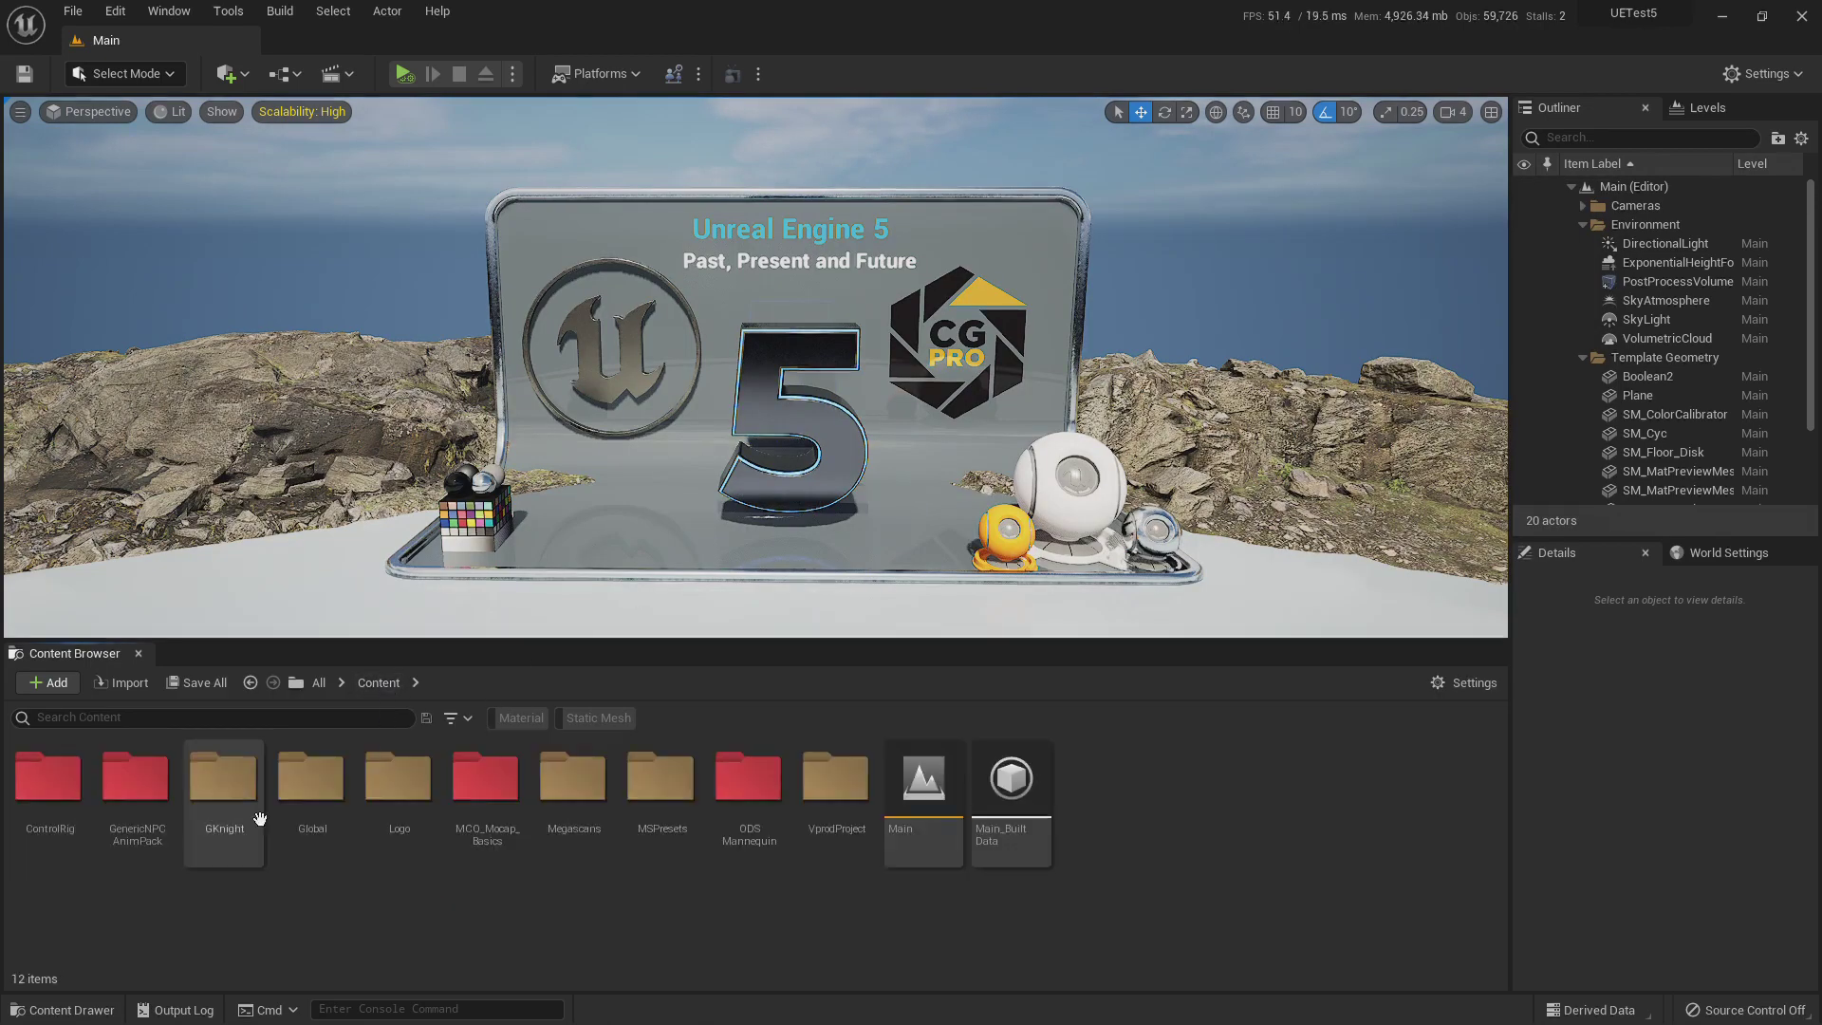
{"action": "double_click", "coordinate": [509, 793]}
{"action": "double_click", "coordinate": [137, 778]}
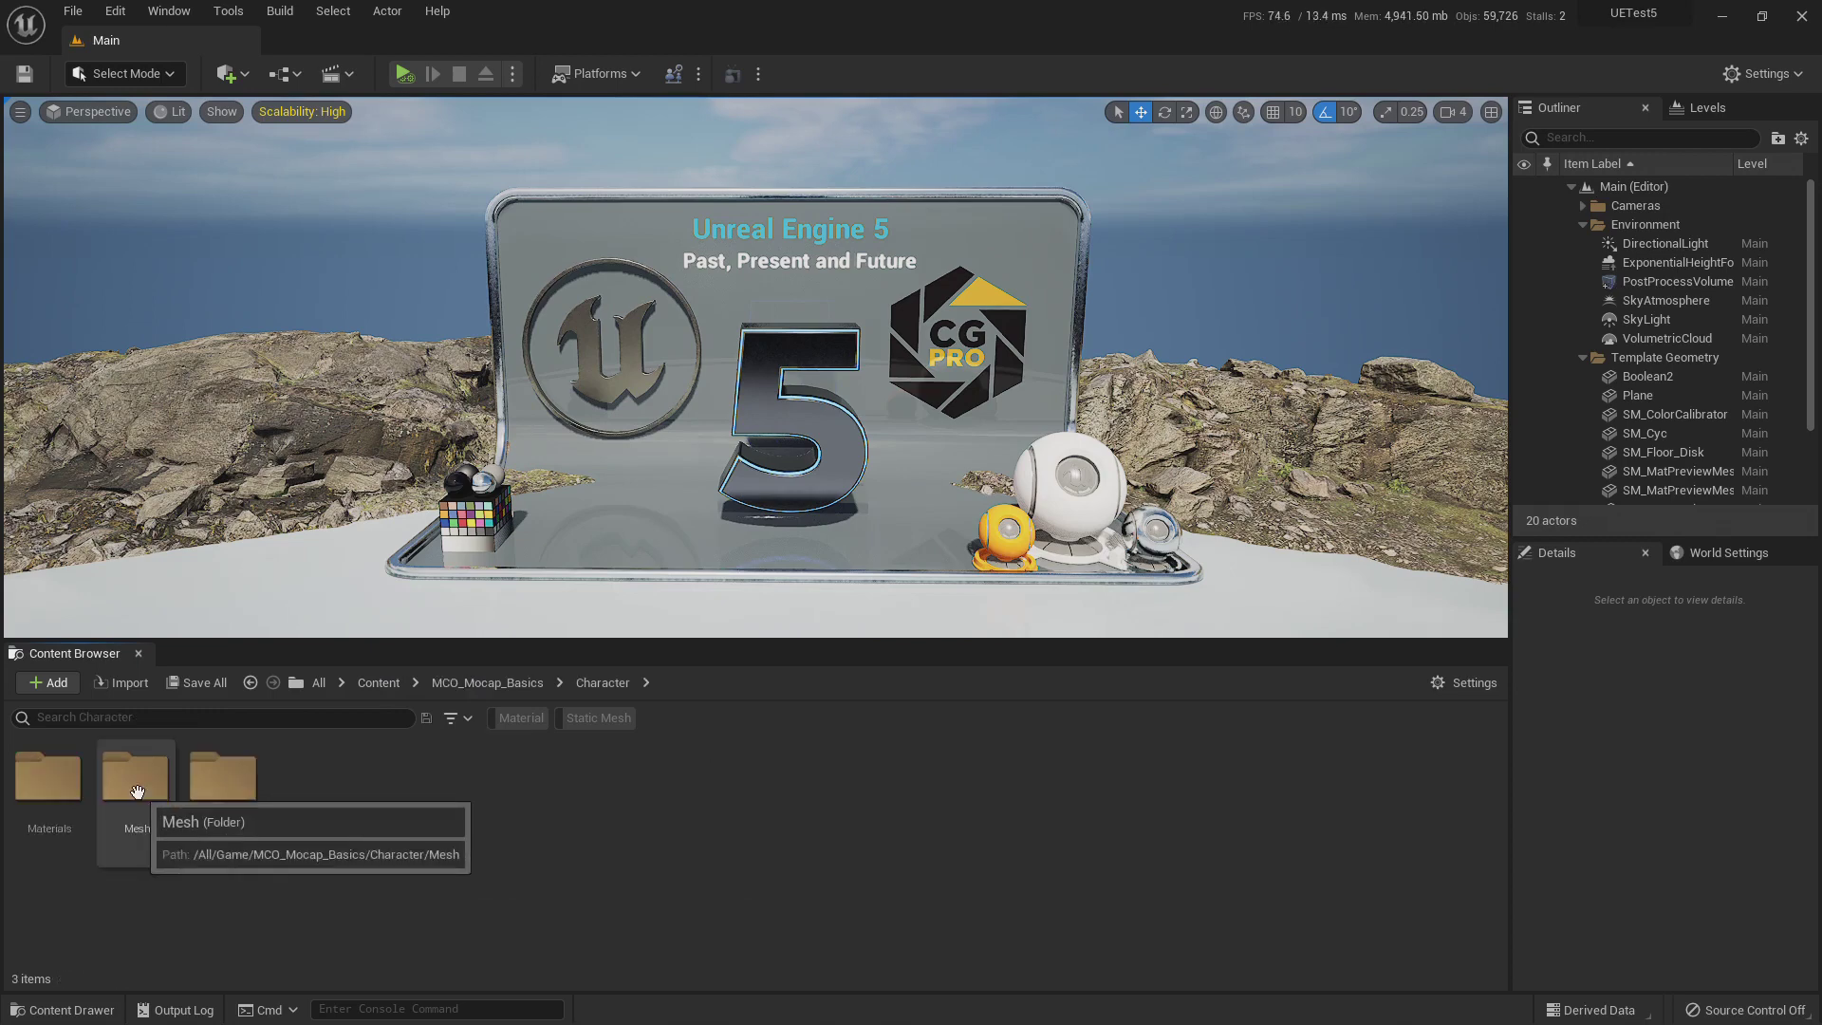
{"action": "double_click", "coordinate": [134, 778]}
{"action": "double_click", "coordinate": [309, 780]}
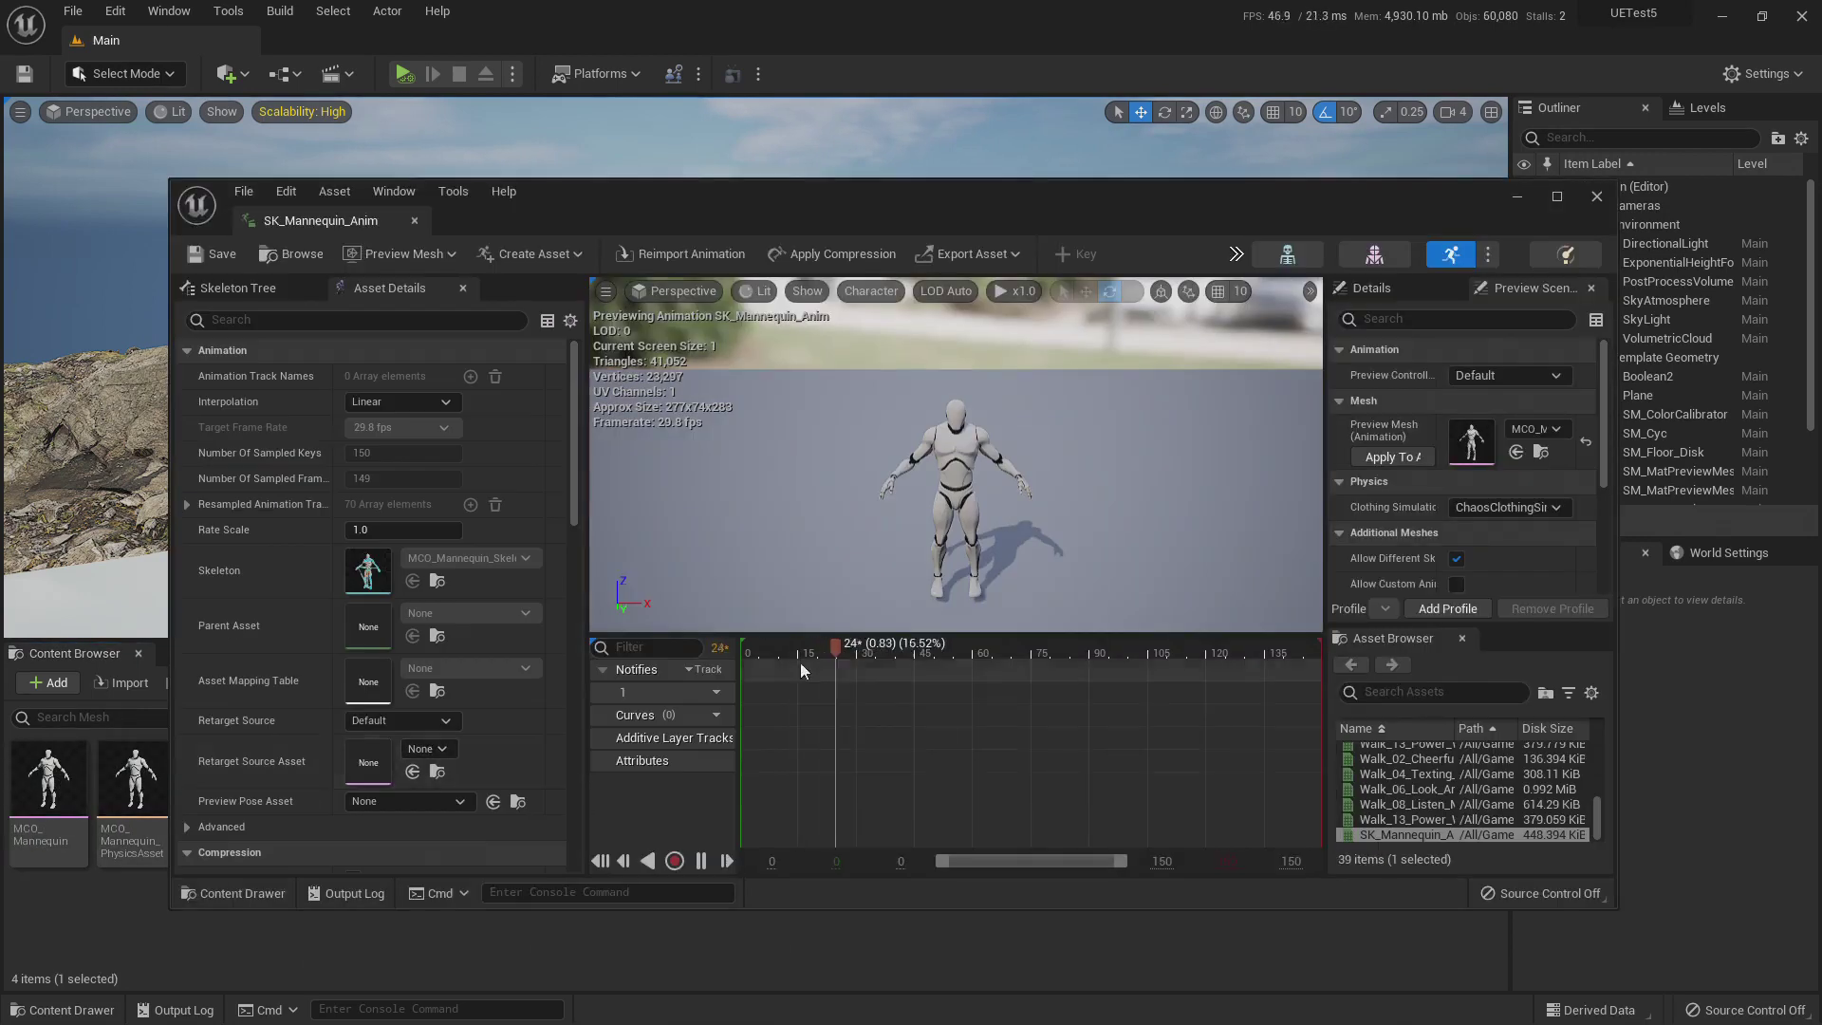
{"action": "left_click", "coordinate": [1597, 196]}
{"action": "left_click", "coordinate": [221, 783]}
{"action": "double_click", "coordinate": [221, 783]}
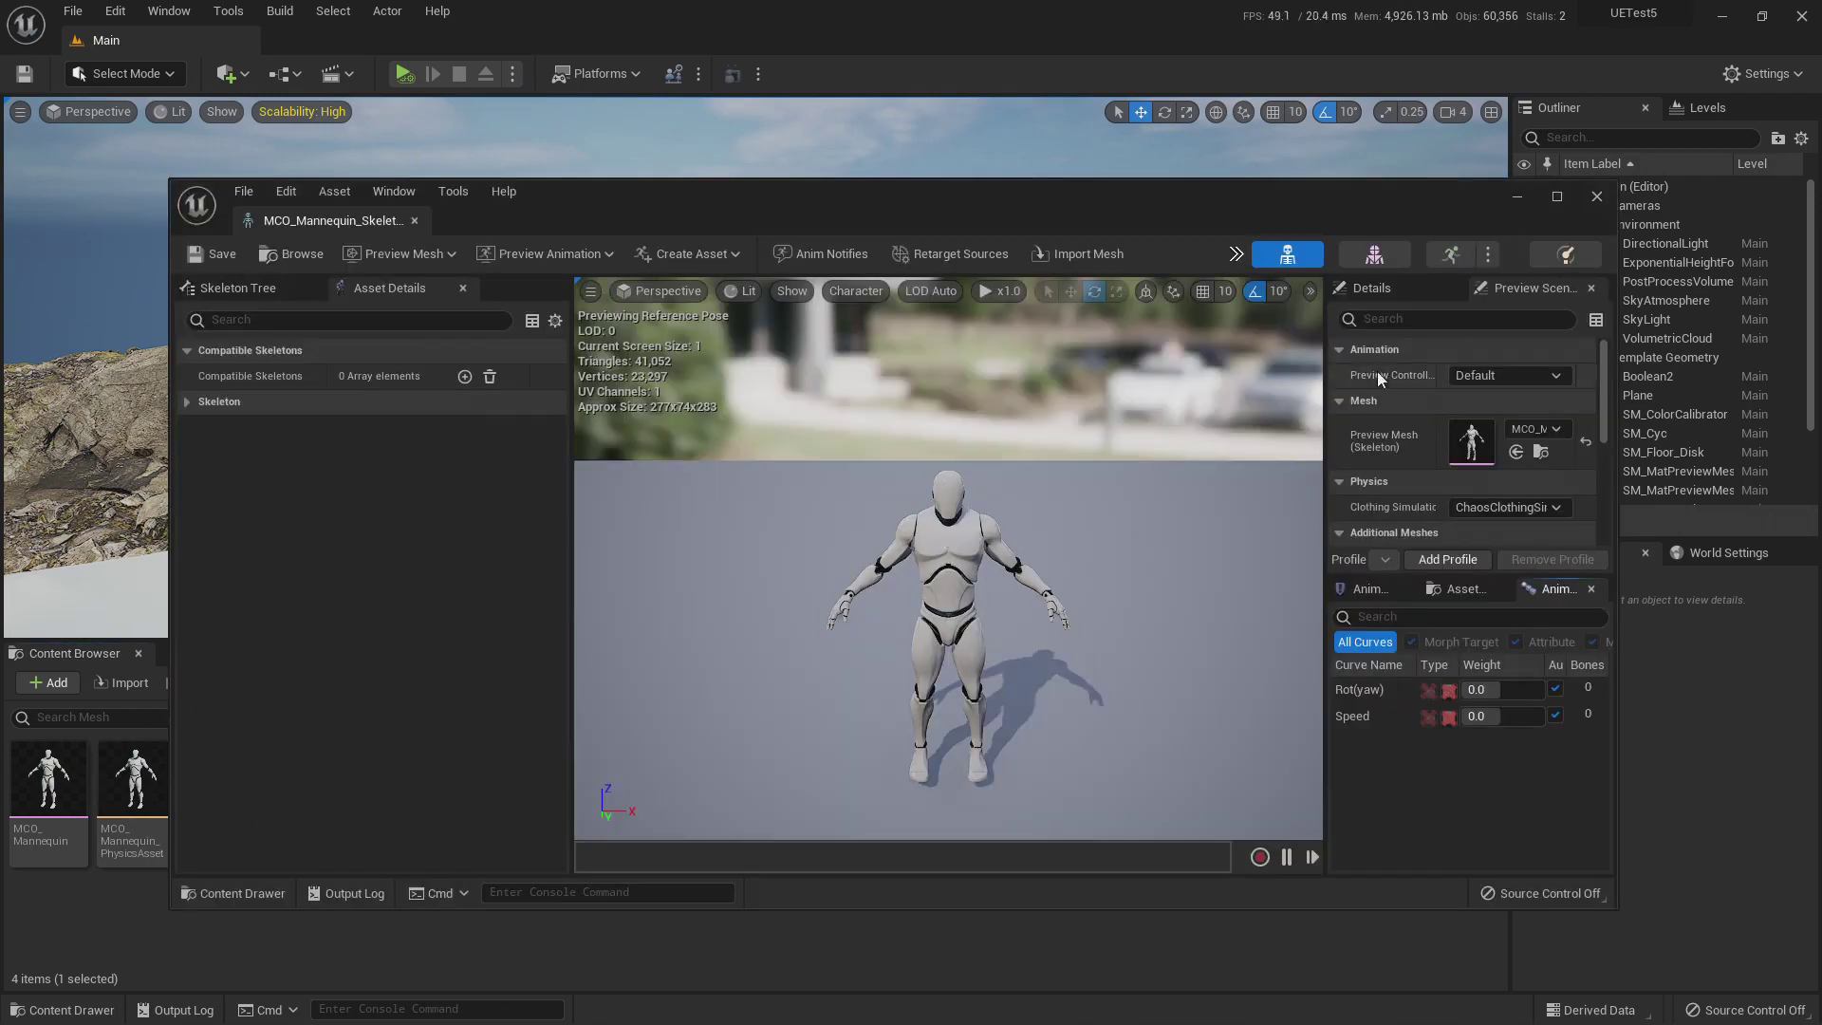
Step: Preview the SCR_Walk_Scared_Fwd_Look_Right_Loop_IP animation from the MCO skeleton's animation assets and close the editor
{"action": "left_click", "coordinate": [1464, 252]}
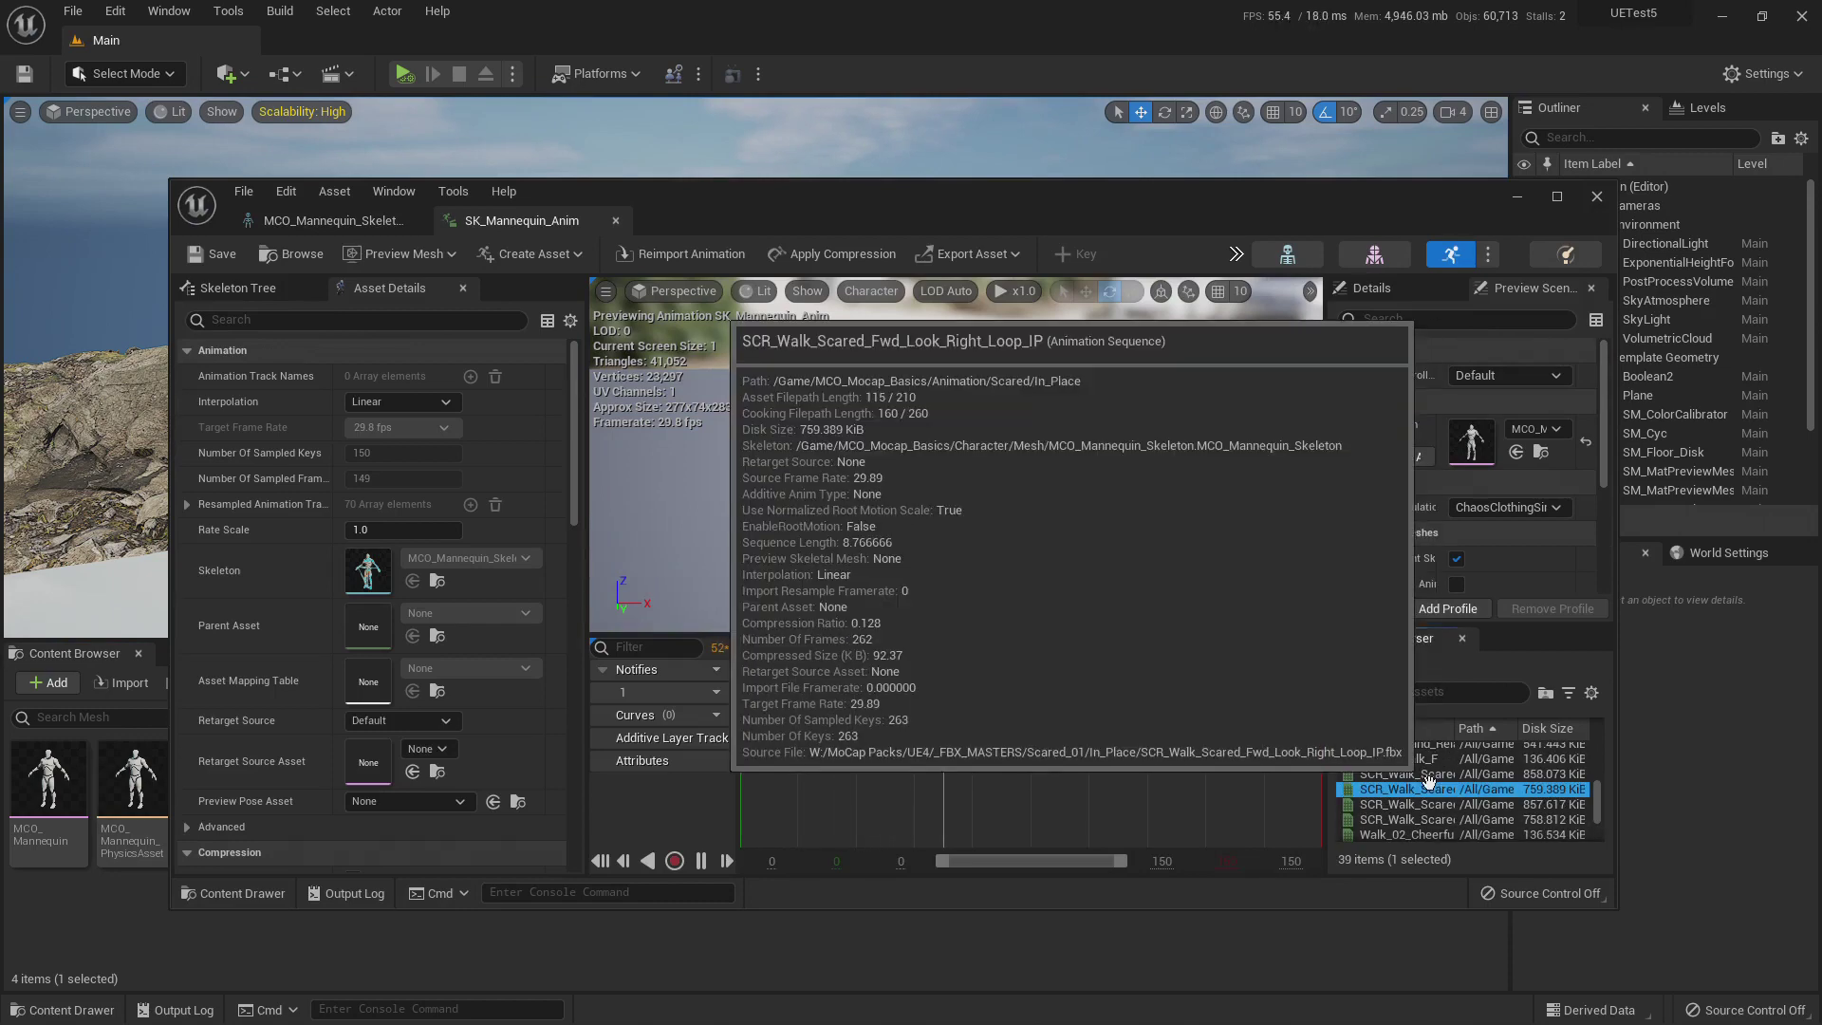
{"action": "double_click", "coordinate": [1429, 786]}
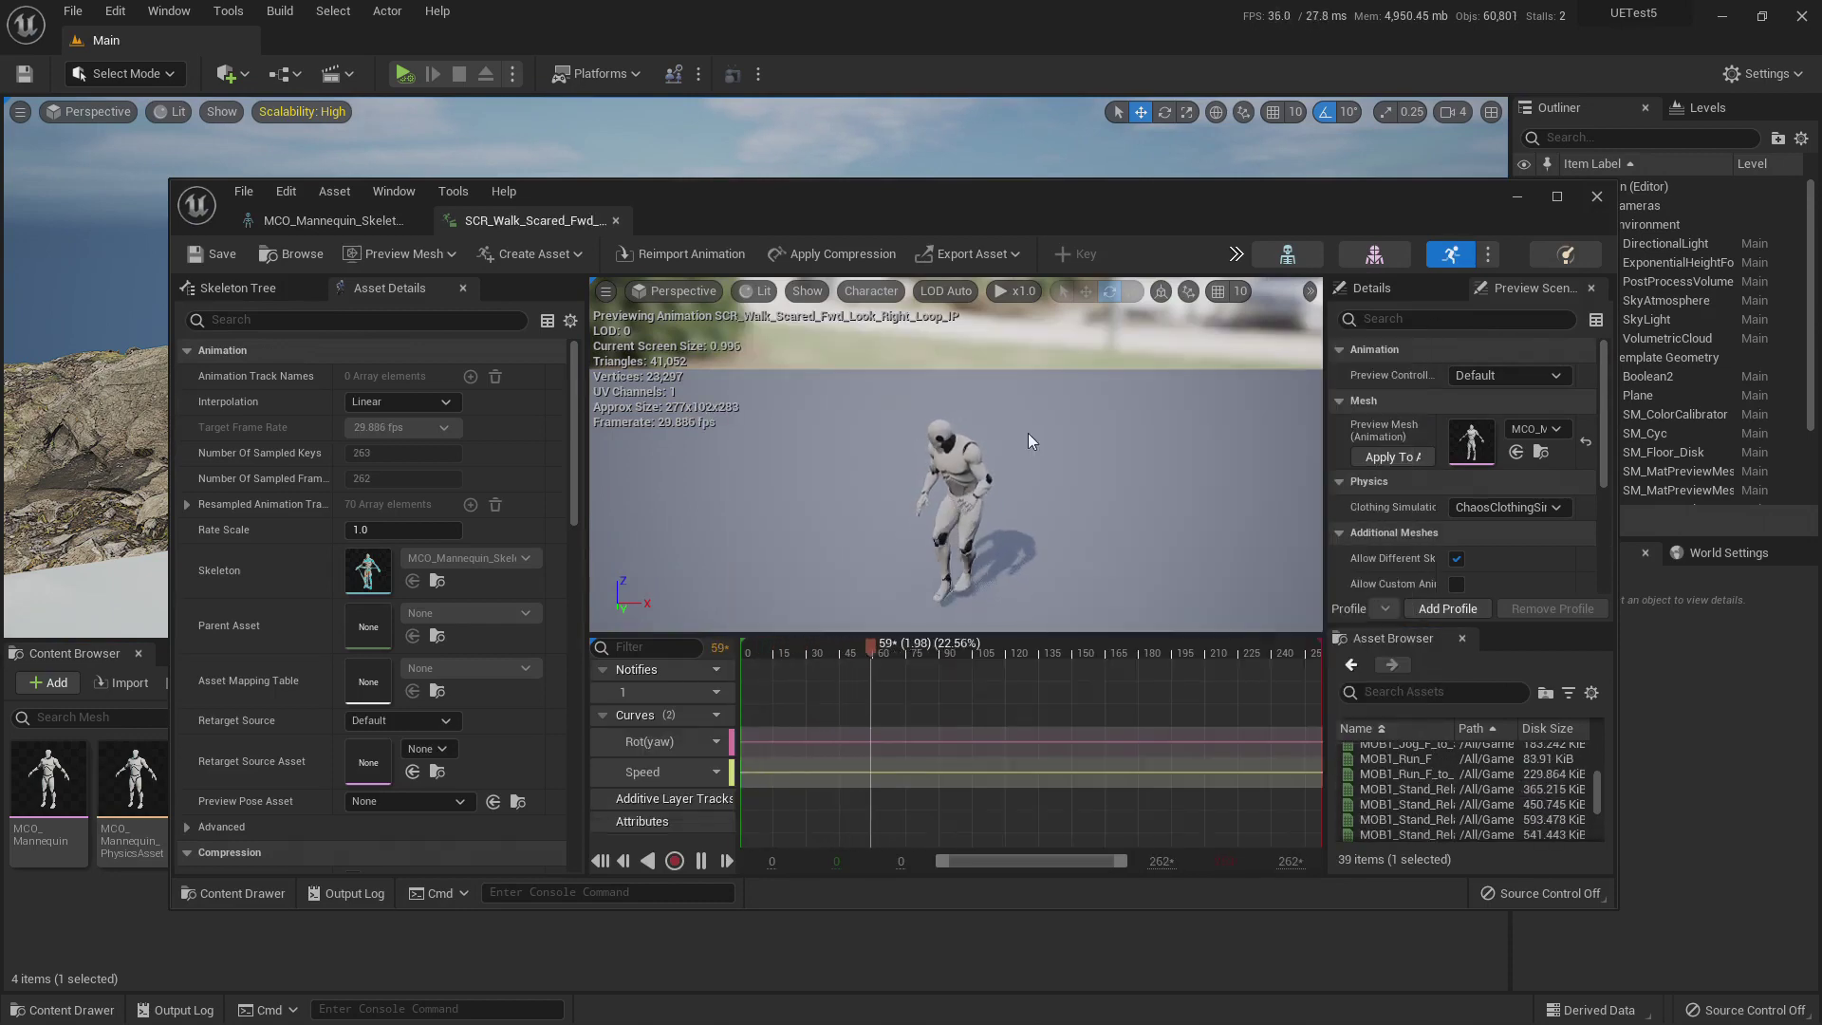
{"action": "left_click", "coordinate": [1597, 197]}
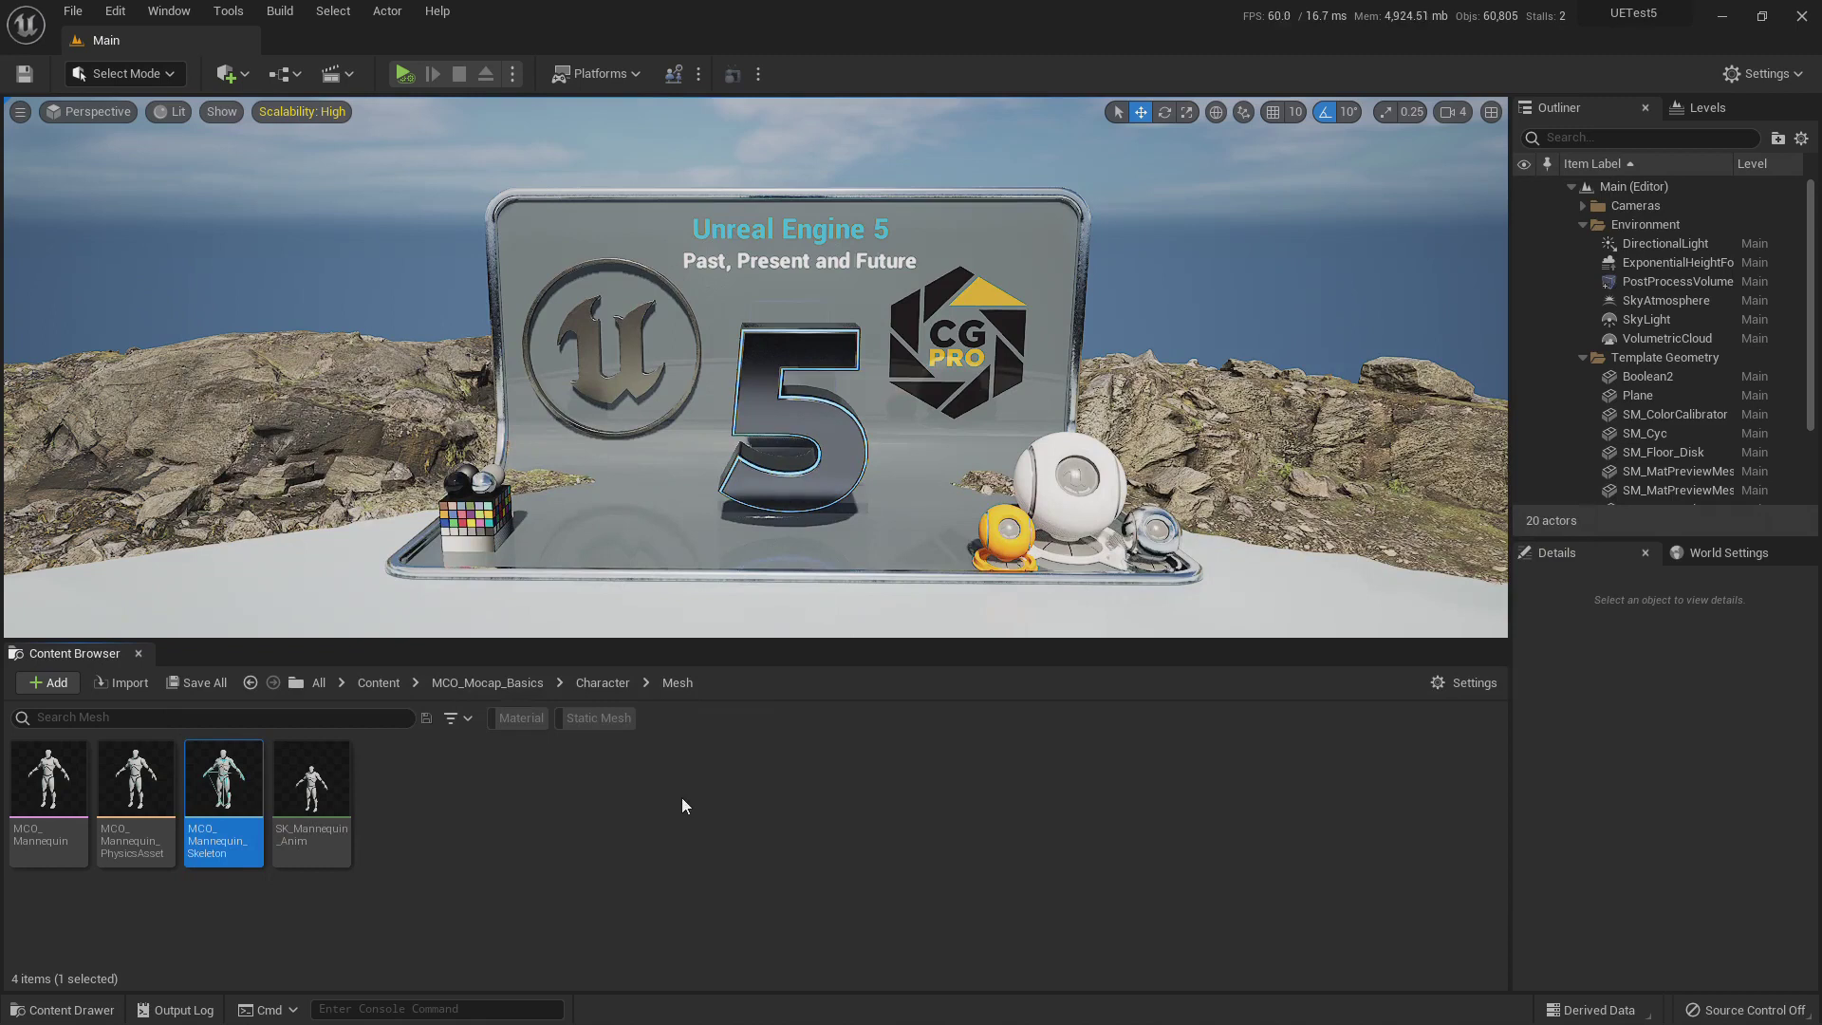
Step: Open the SK_GothicKnight_Skeleton asset from the Meshes folder under GKnight
{"action": "left_click", "coordinate": [378, 683]}
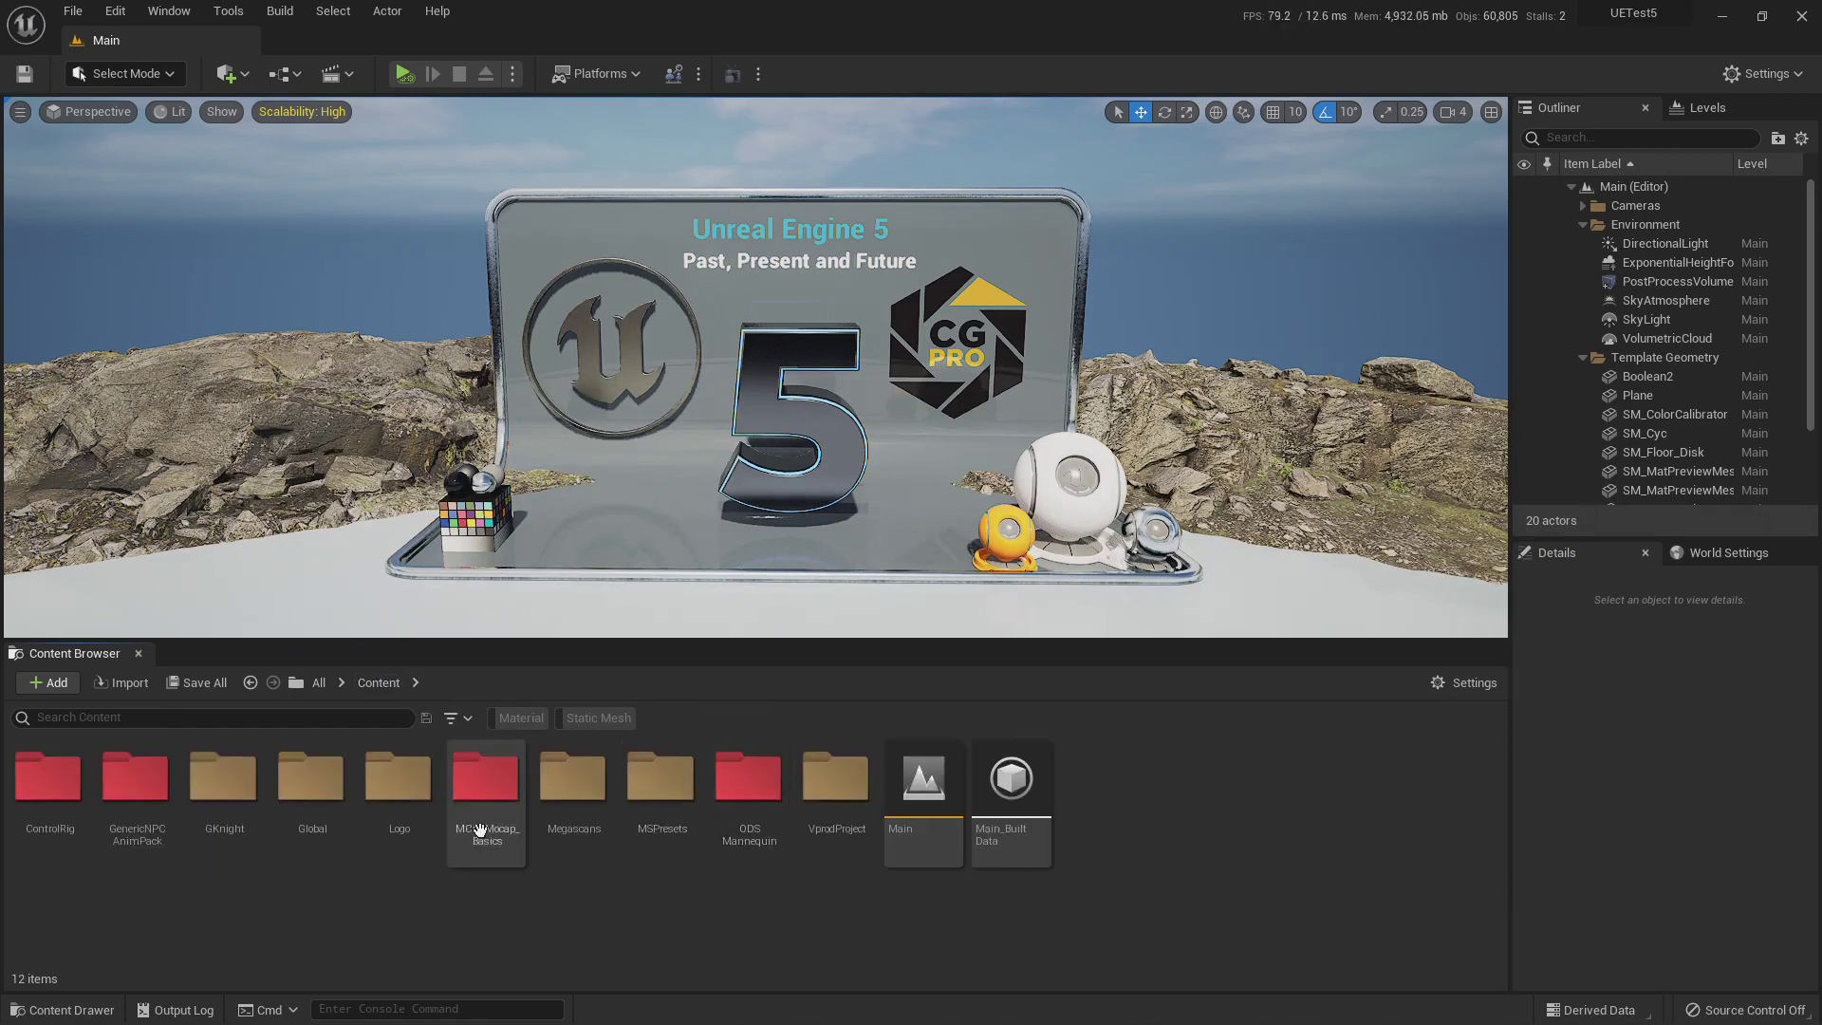
{"action": "double_click", "coordinate": [220, 782]}
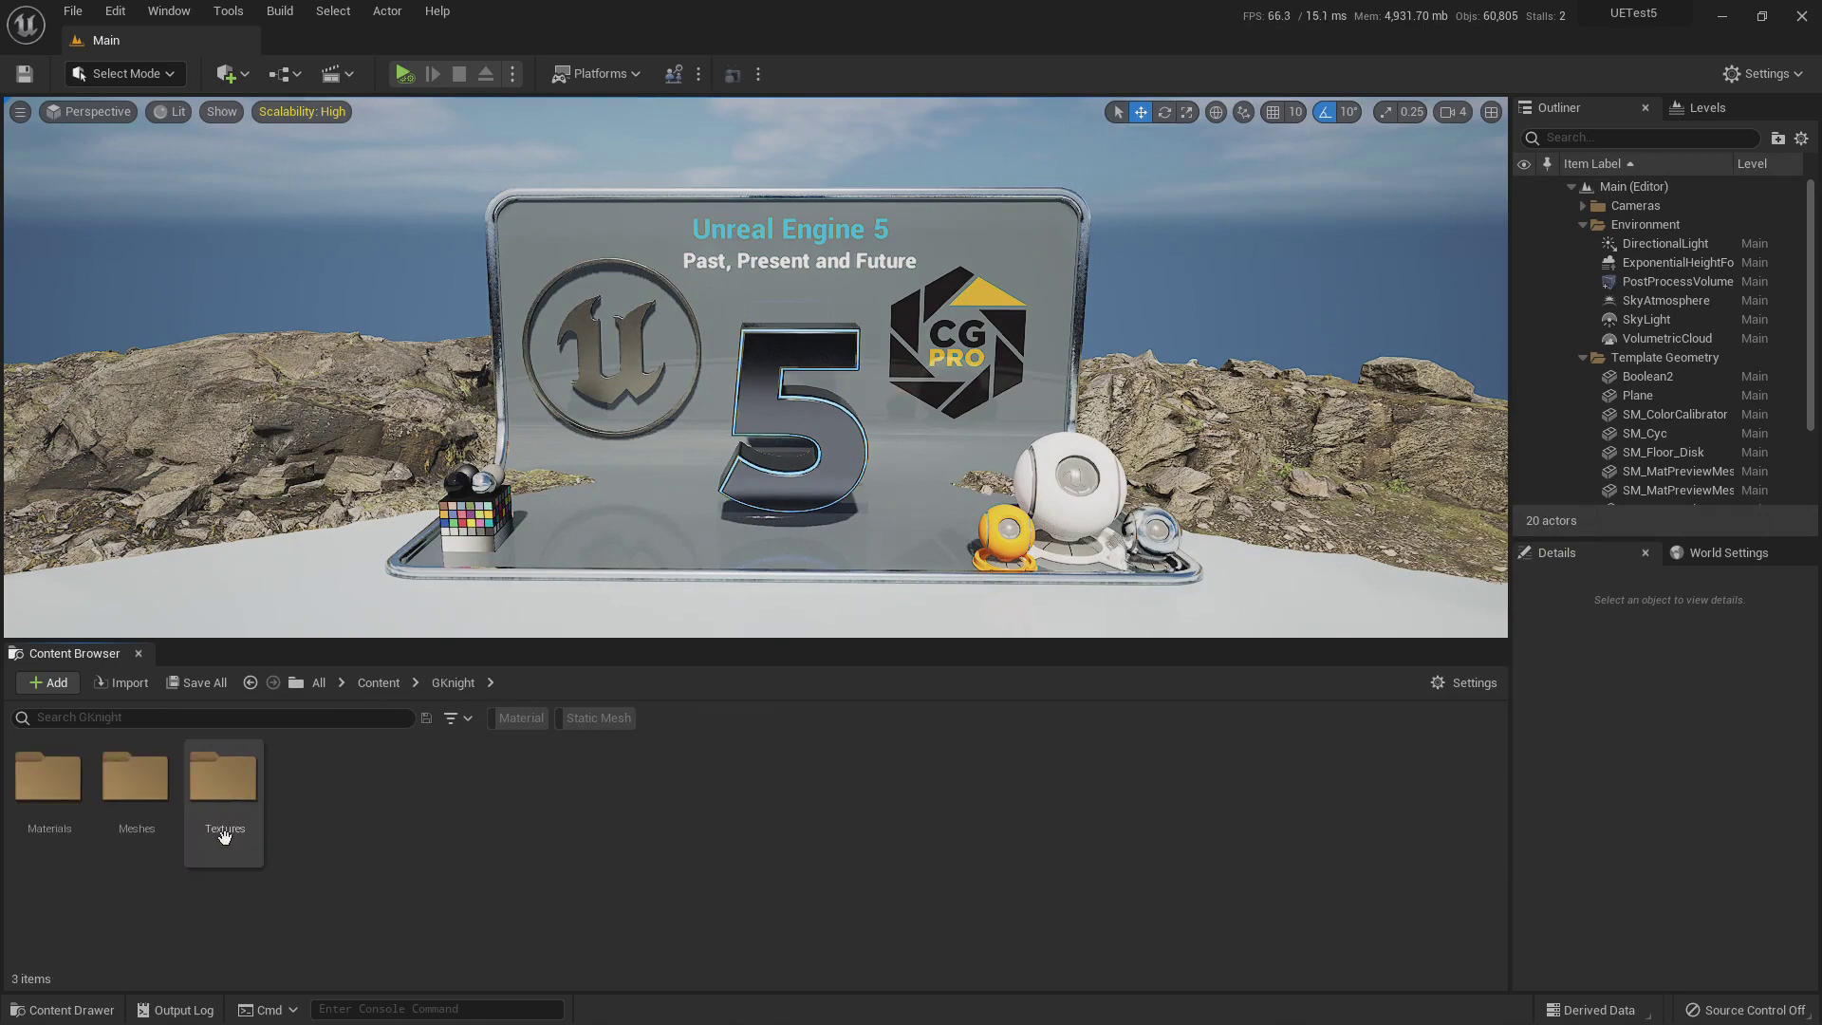
{"action": "double_click", "coordinate": [134, 787]}
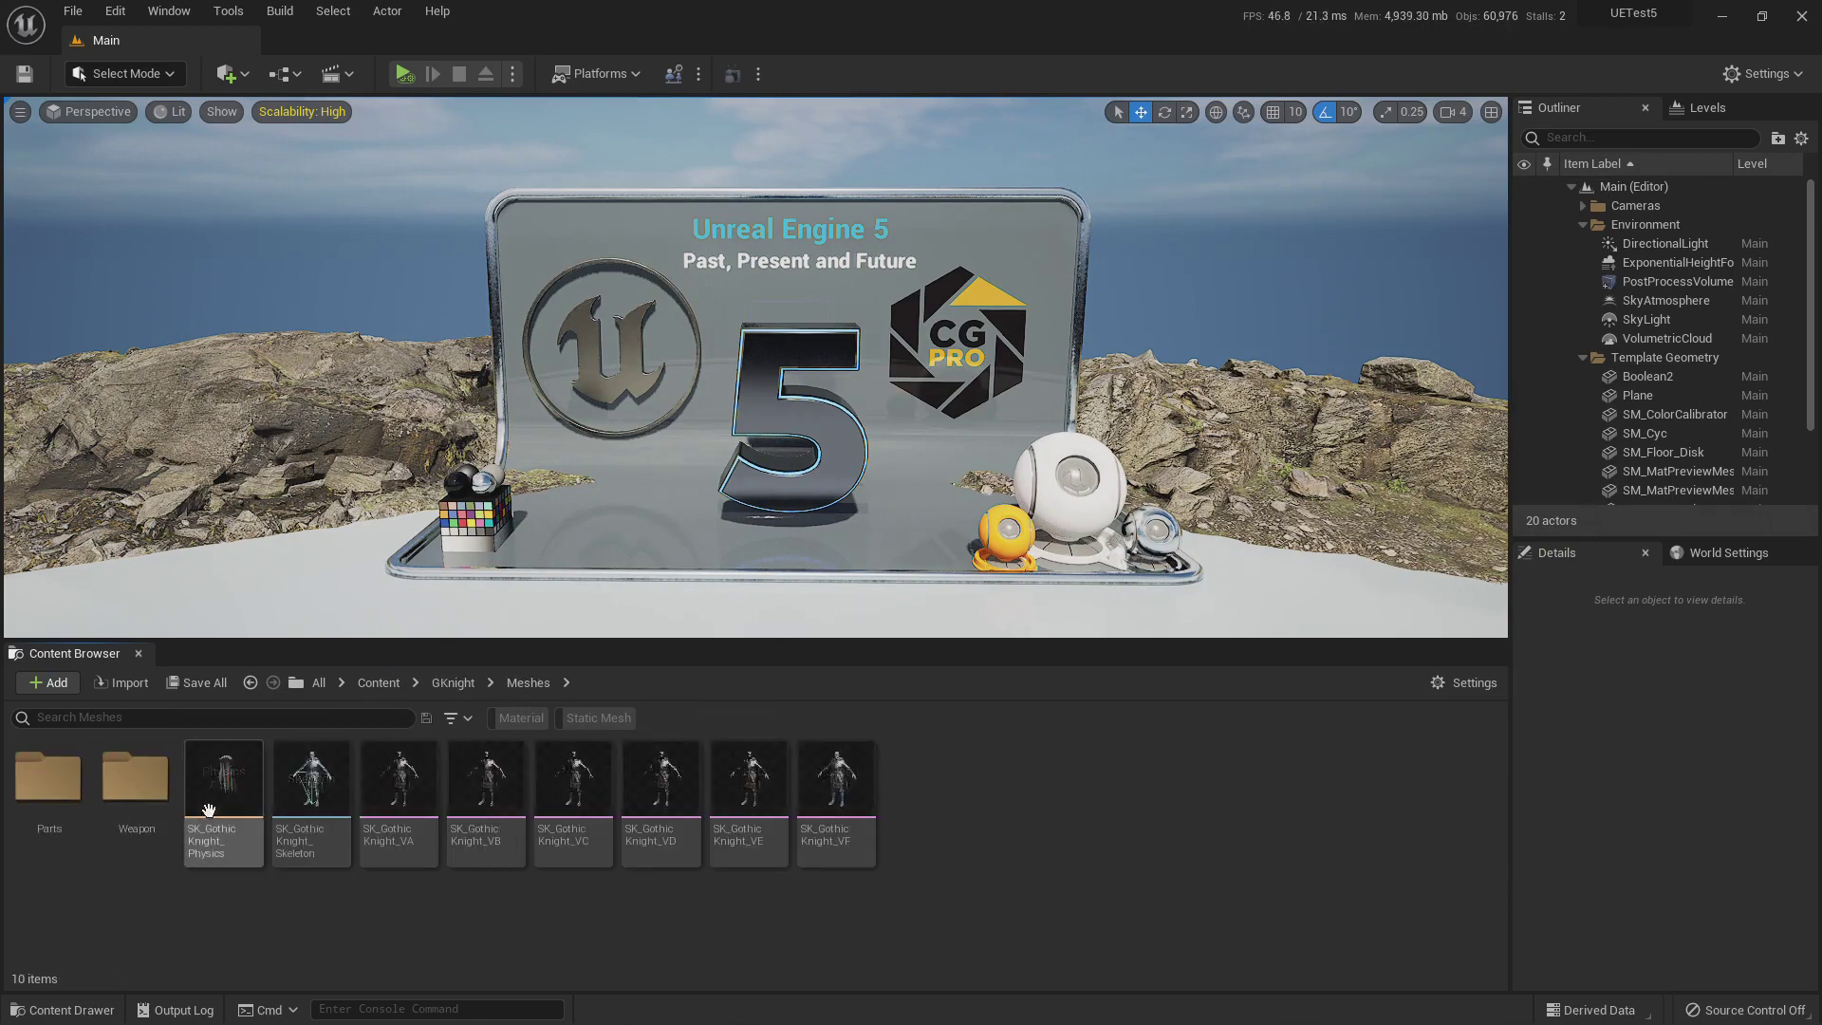
{"action": "double_click", "coordinate": [311, 778]}
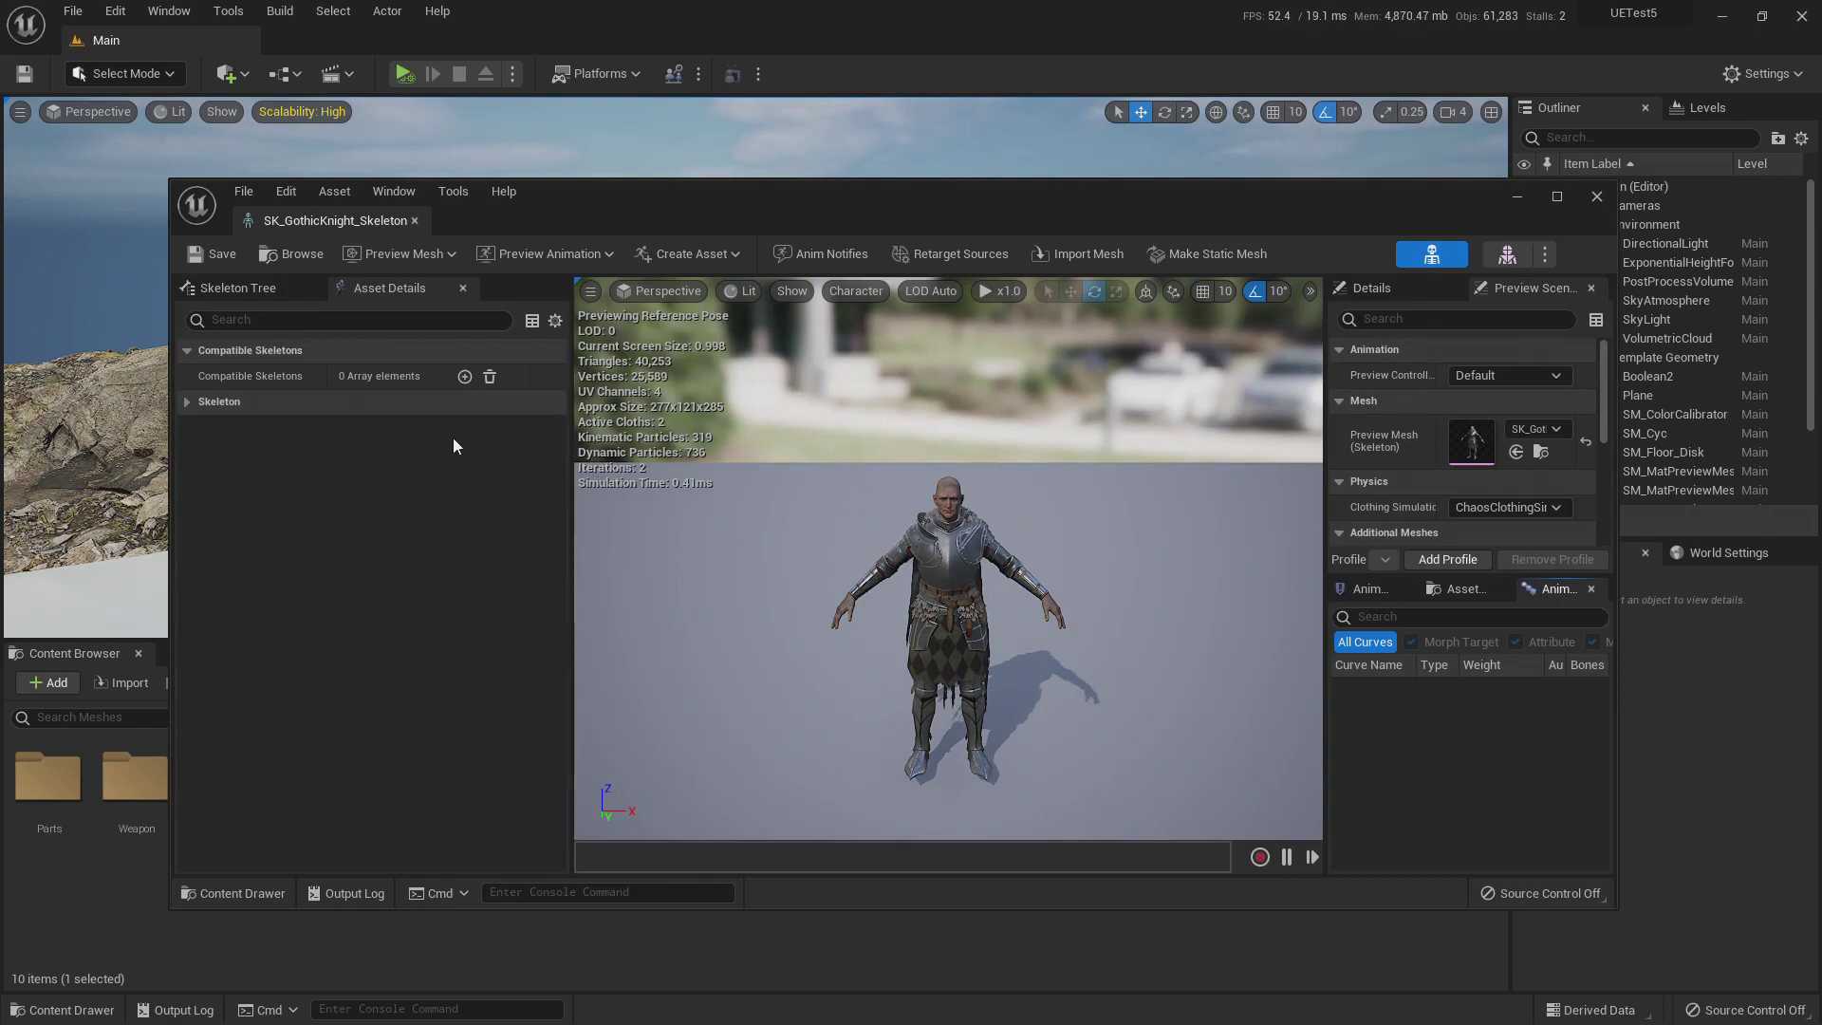
Step: Move the skeleton editor aside and browse the animation folders of GenericNPCAnimPack and MCO_Mocap_Basics
{"action": "left_click_drag", "start_coordinate": [835, 205], "coordinate": [1365, 218]}
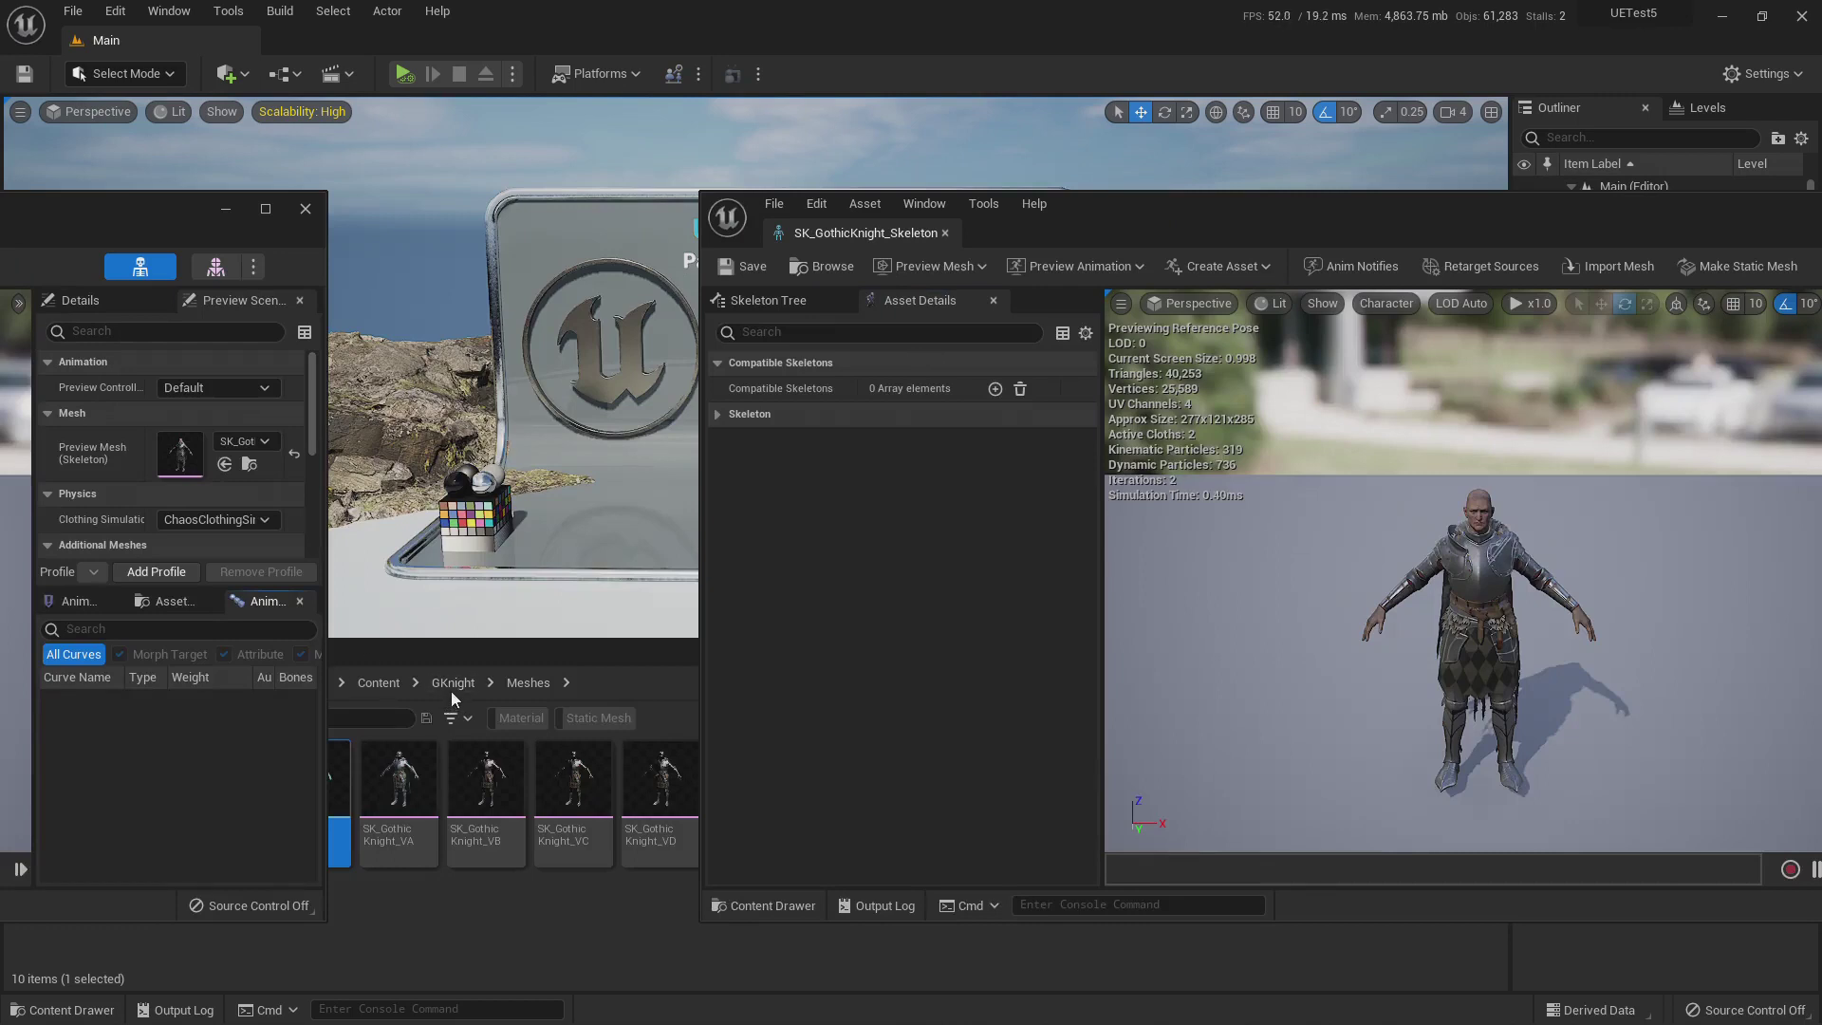
{"action": "left_click", "coordinate": [379, 684]}
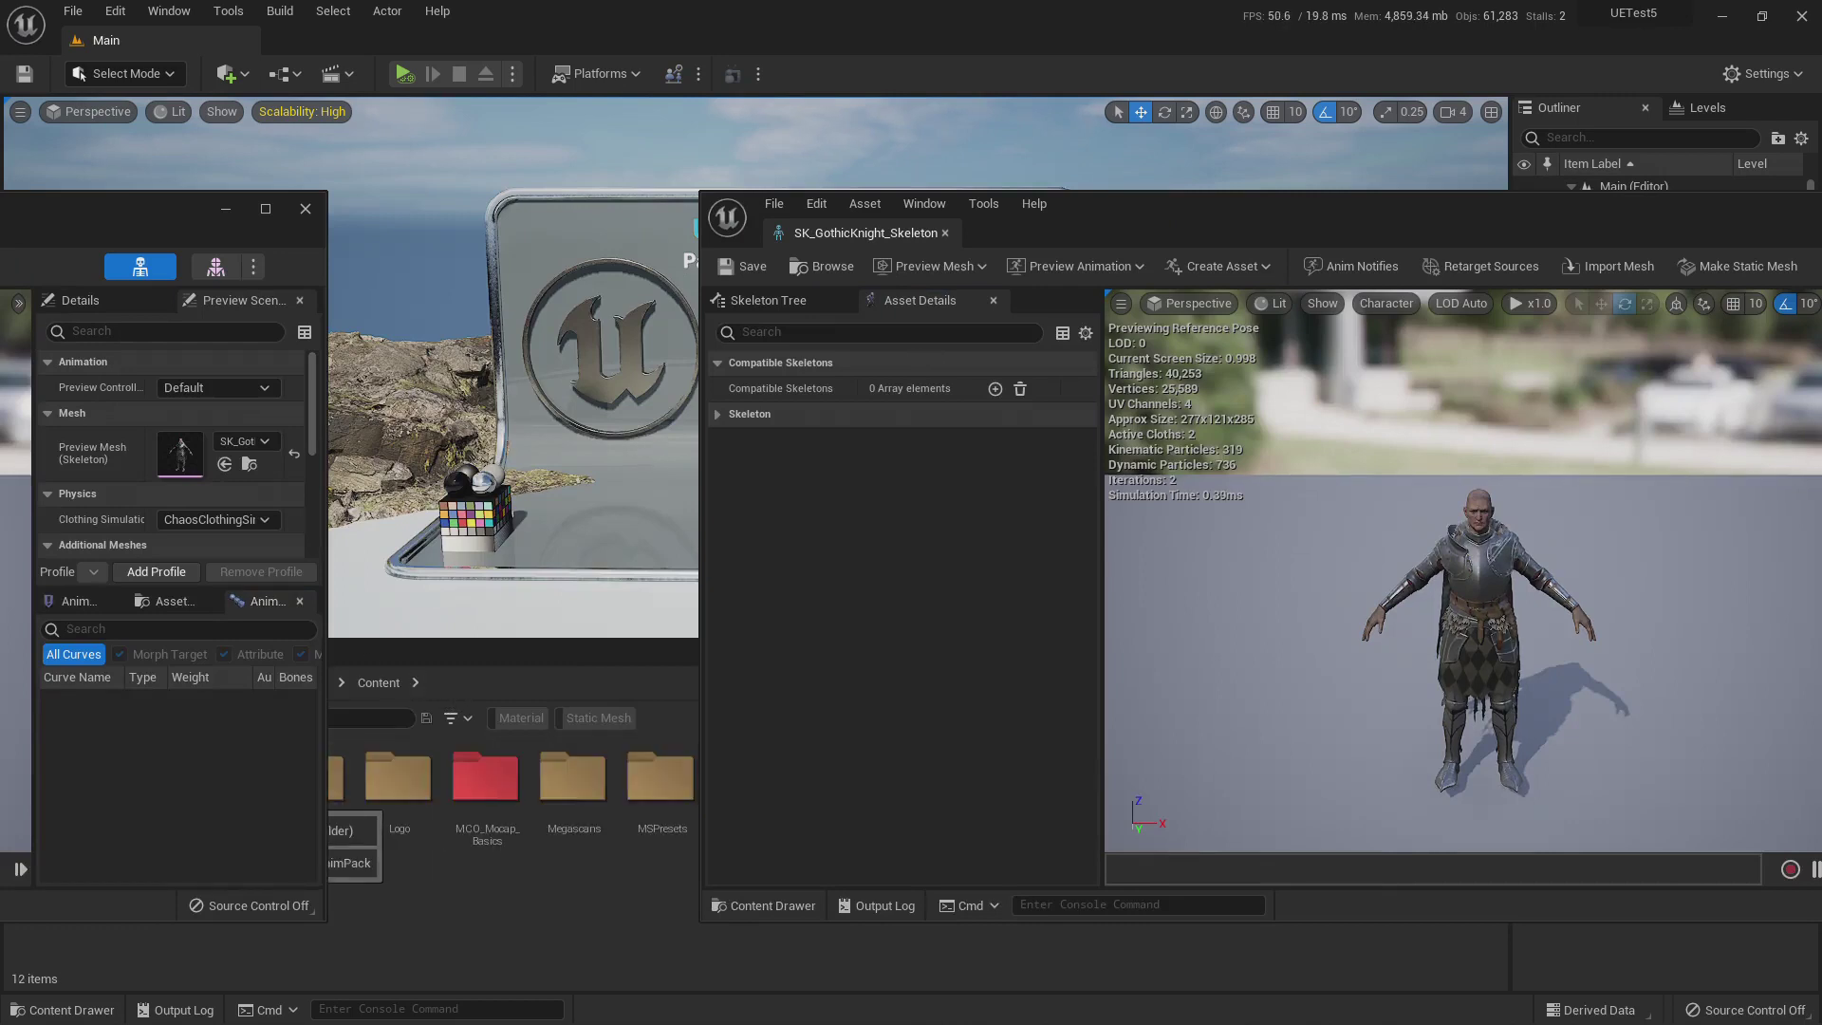
{"action": "double_click", "coordinate": [334, 778]}
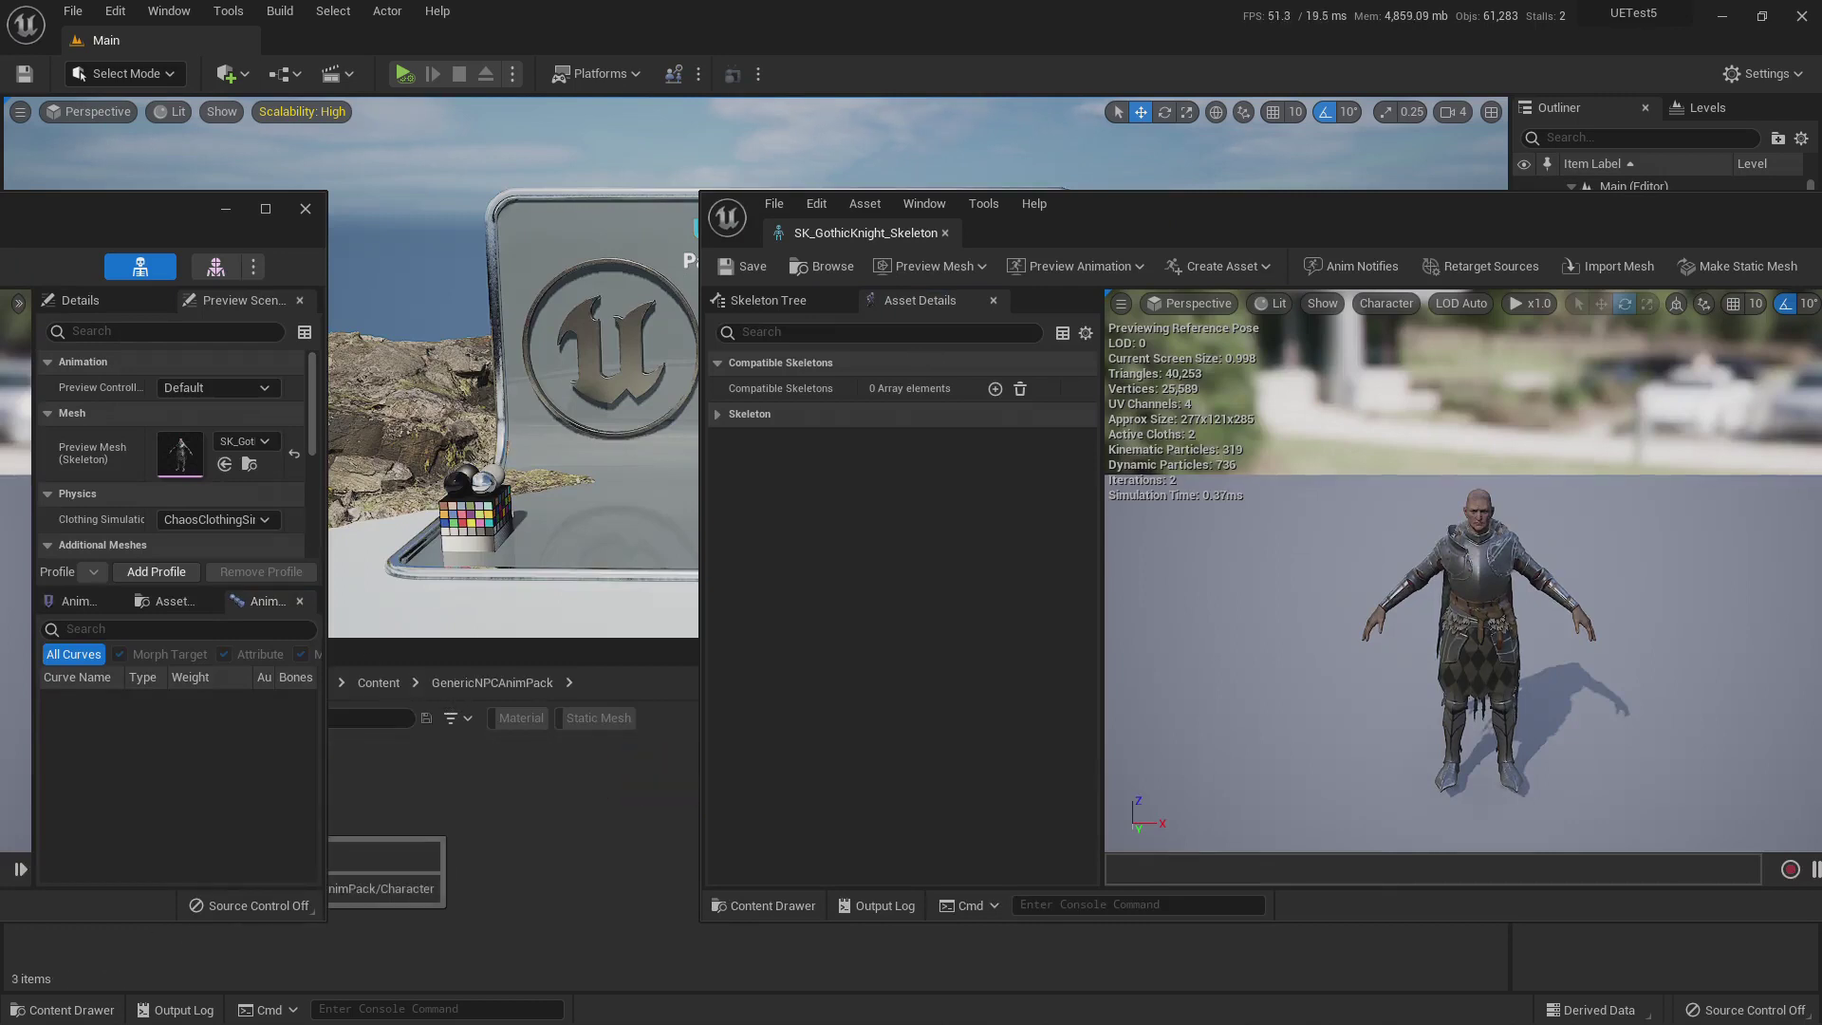
{"action": "double_click", "coordinate": [332, 854]}
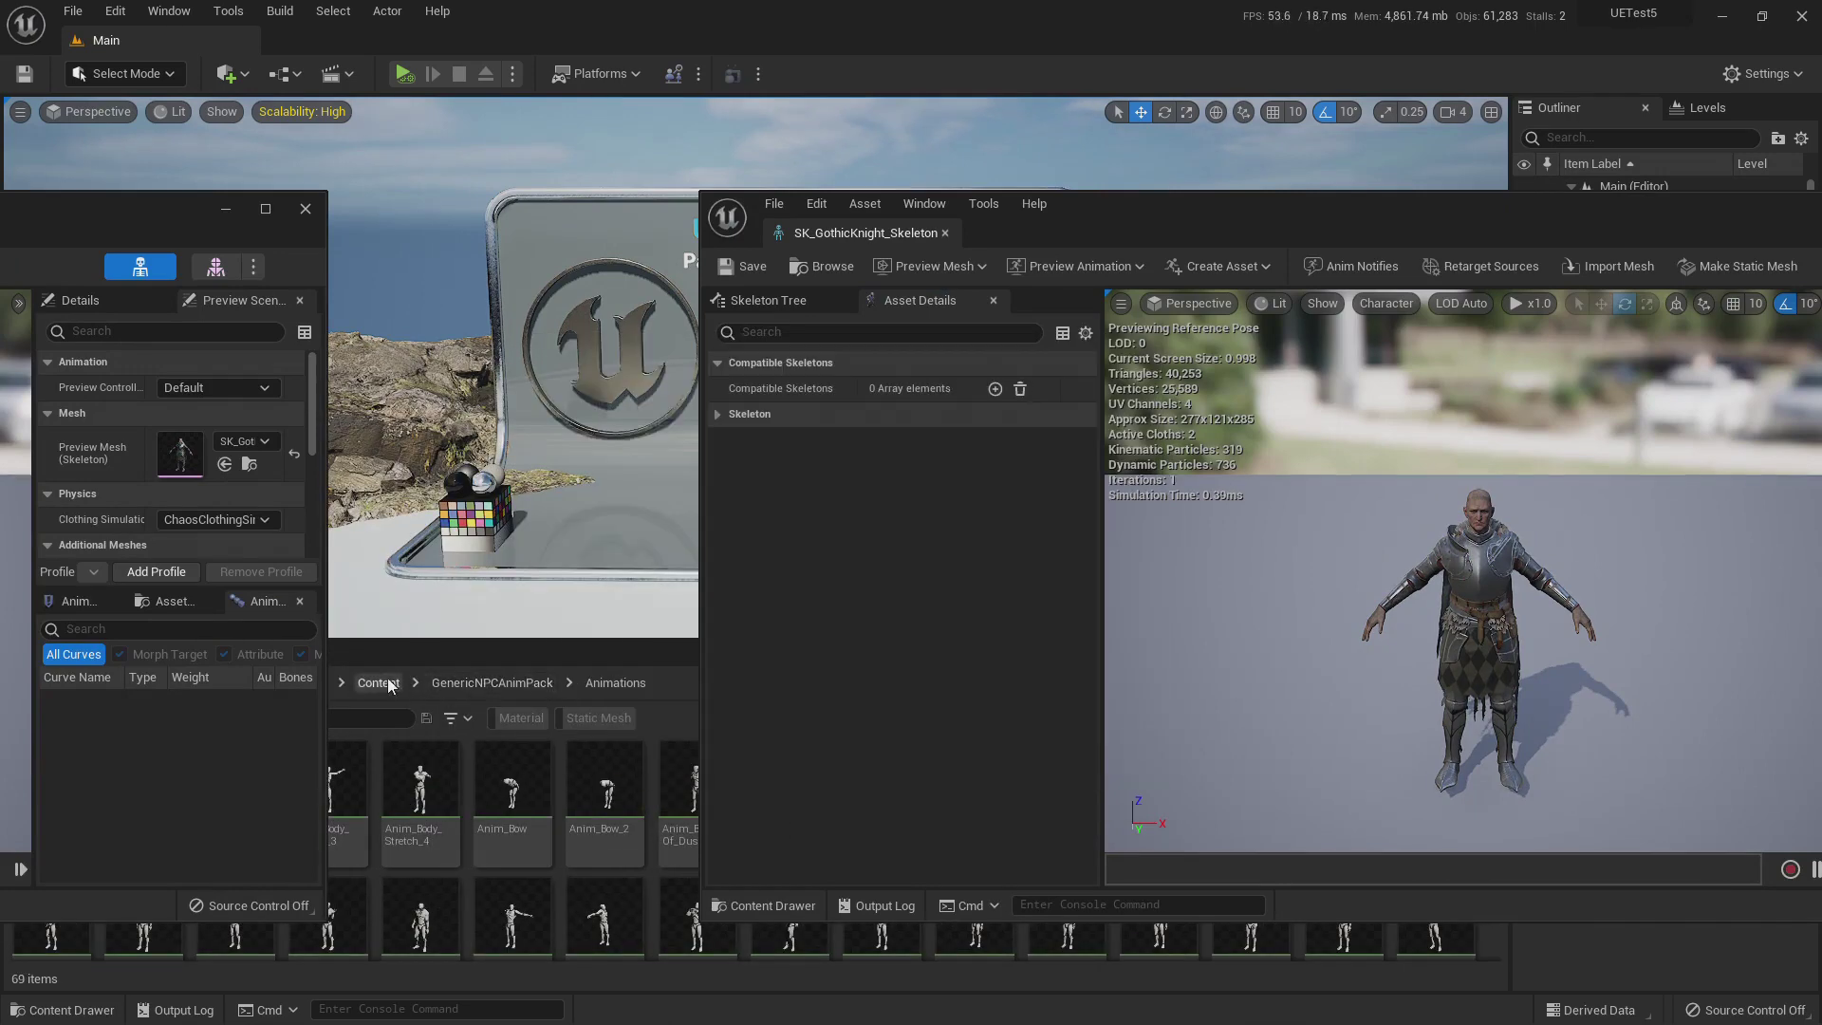
{"action": "left_click", "coordinate": [382, 684]}
{"action": "double_click", "coordinate": [502, 793]}
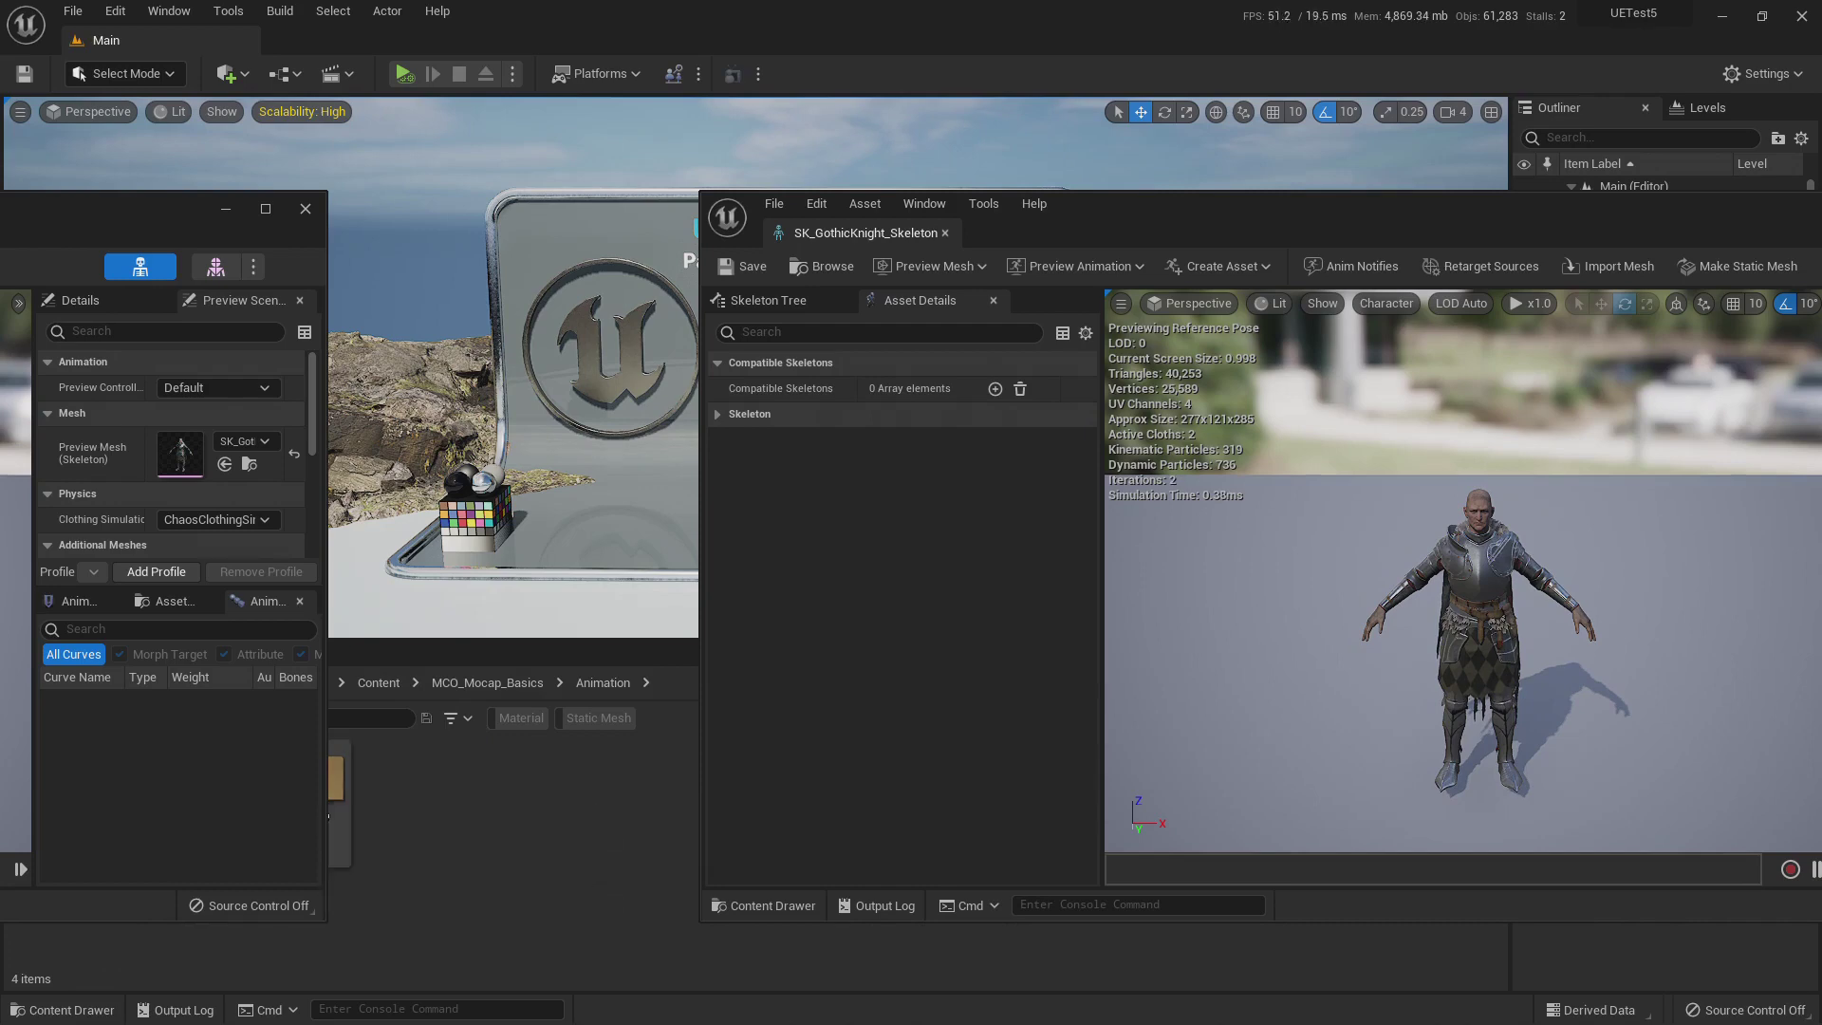
{"action": "double_click", "coordinate": [1221, 229]}
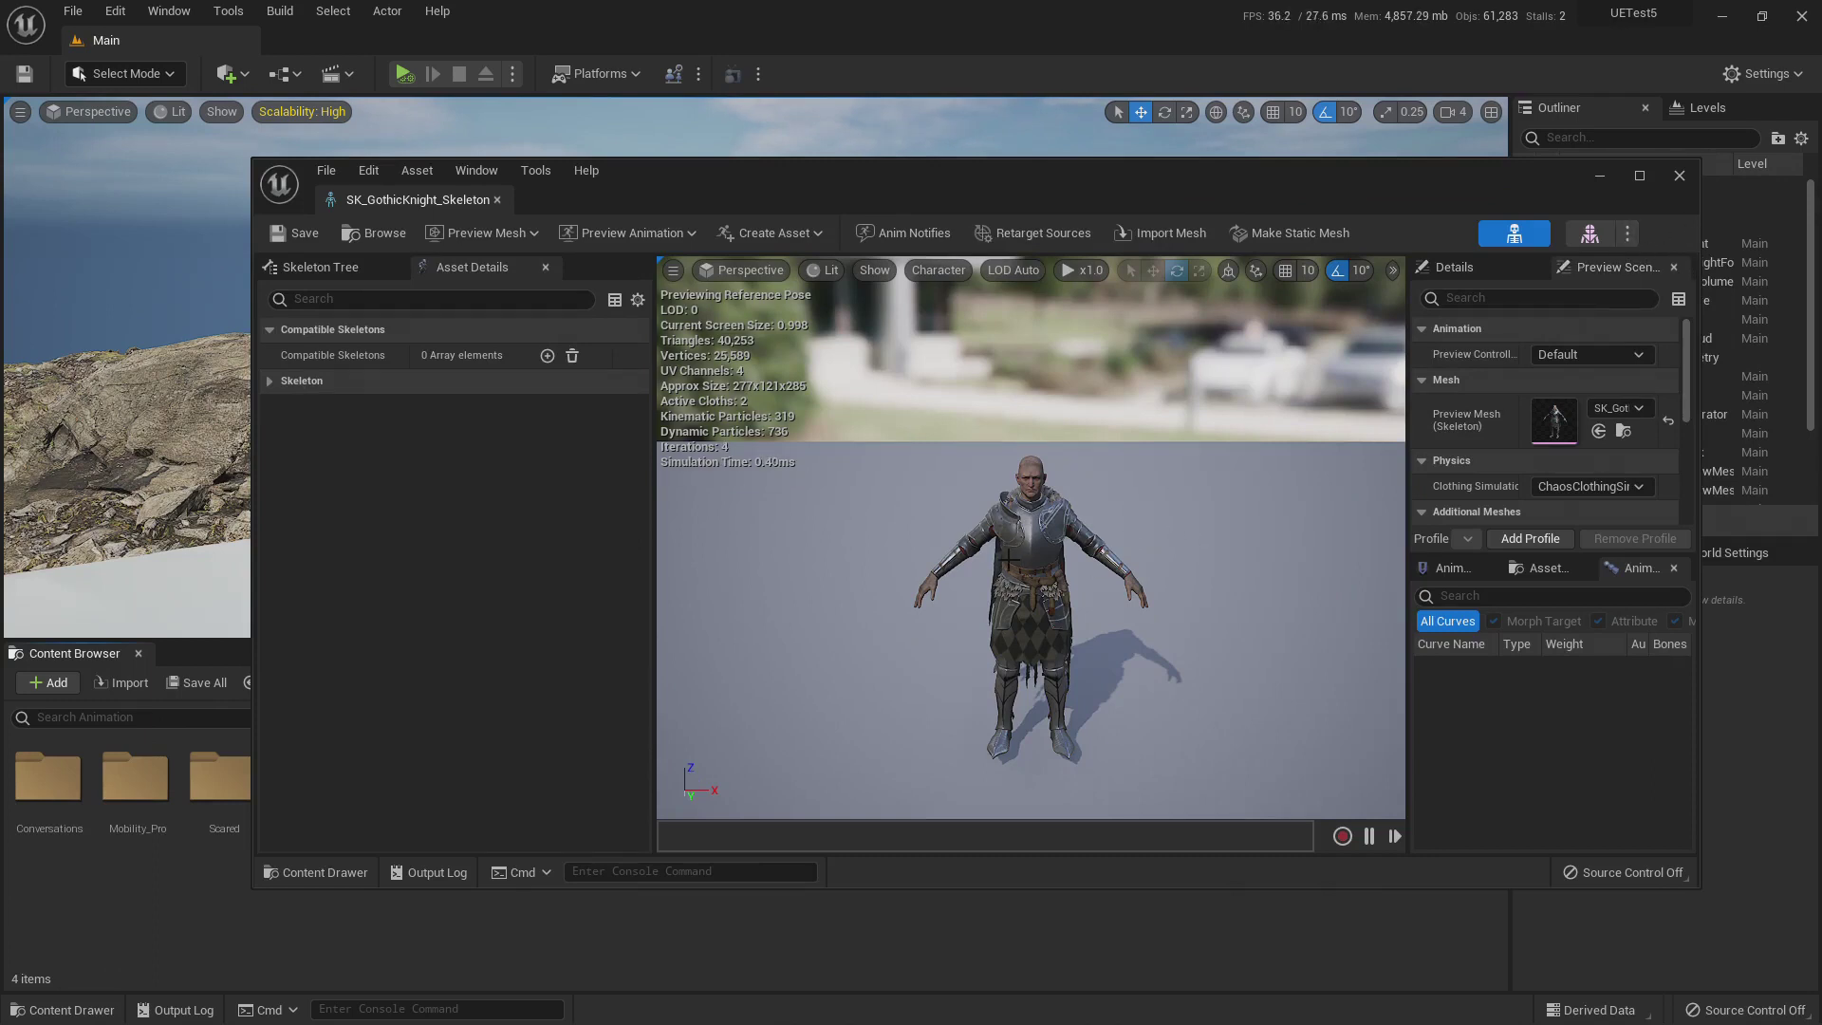
Step: Add MCO_Mannequin_Skeleton and NPC_Mannequin_Skeleton as compatible skeletons of the Gothic Knight skeleton, then save and close it
{"action": "left_click", "coordinate": [546, 356]}
{"action": "left_click", "coordinate": [547, 356]}
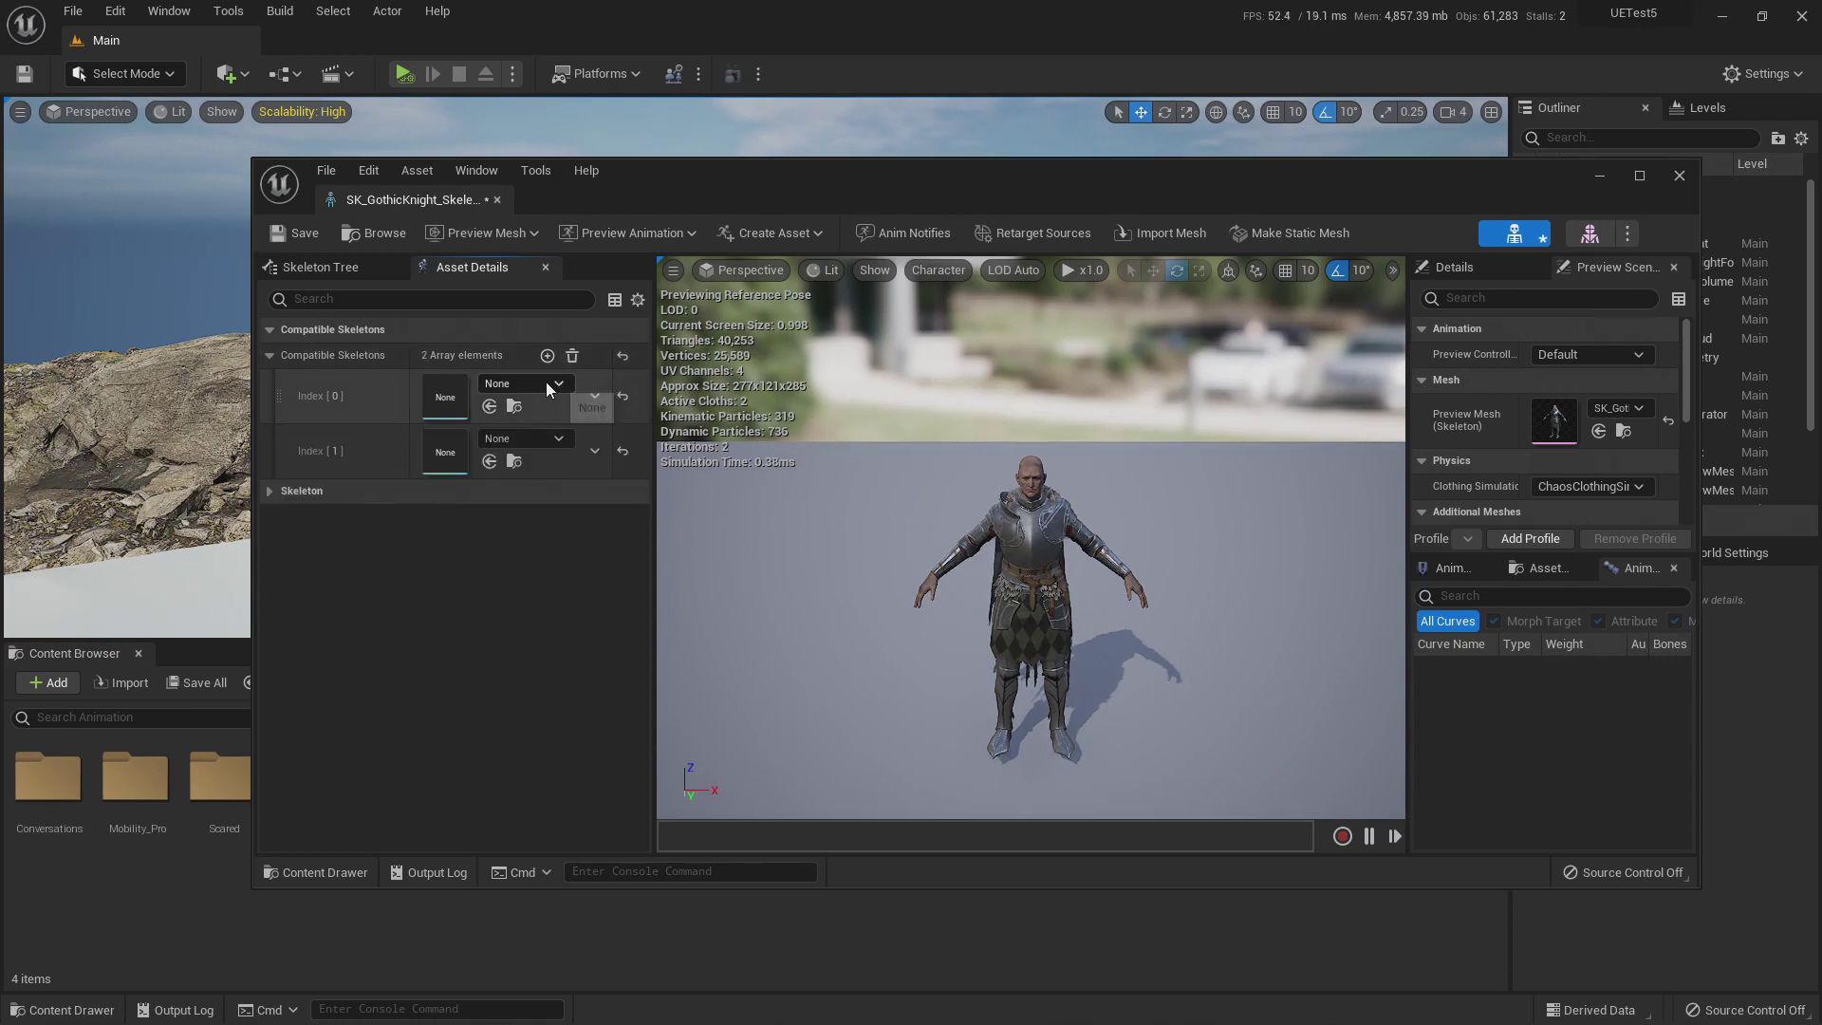
{"action": "left_click", "coordinate": [545, 382]}
{"action": "left_click", "coordinate": [600, 629]}
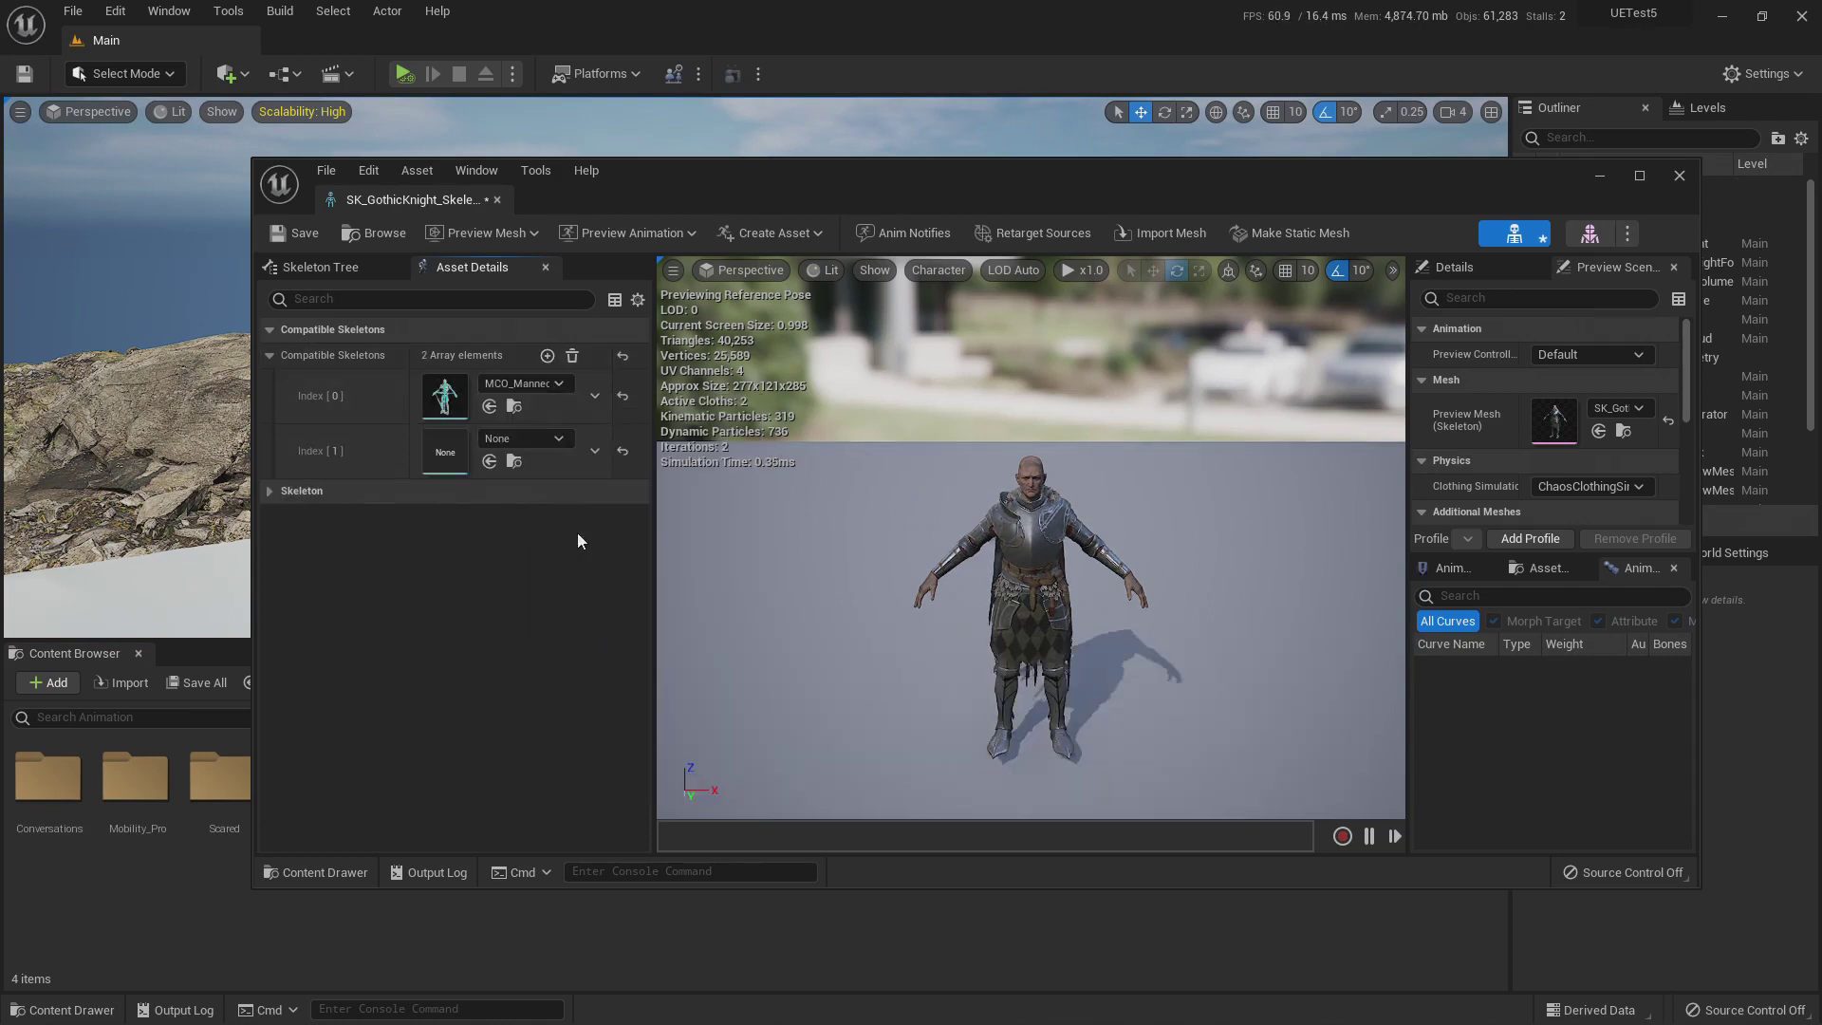
{"action": "left_click", "coordinate": [531, 439]}
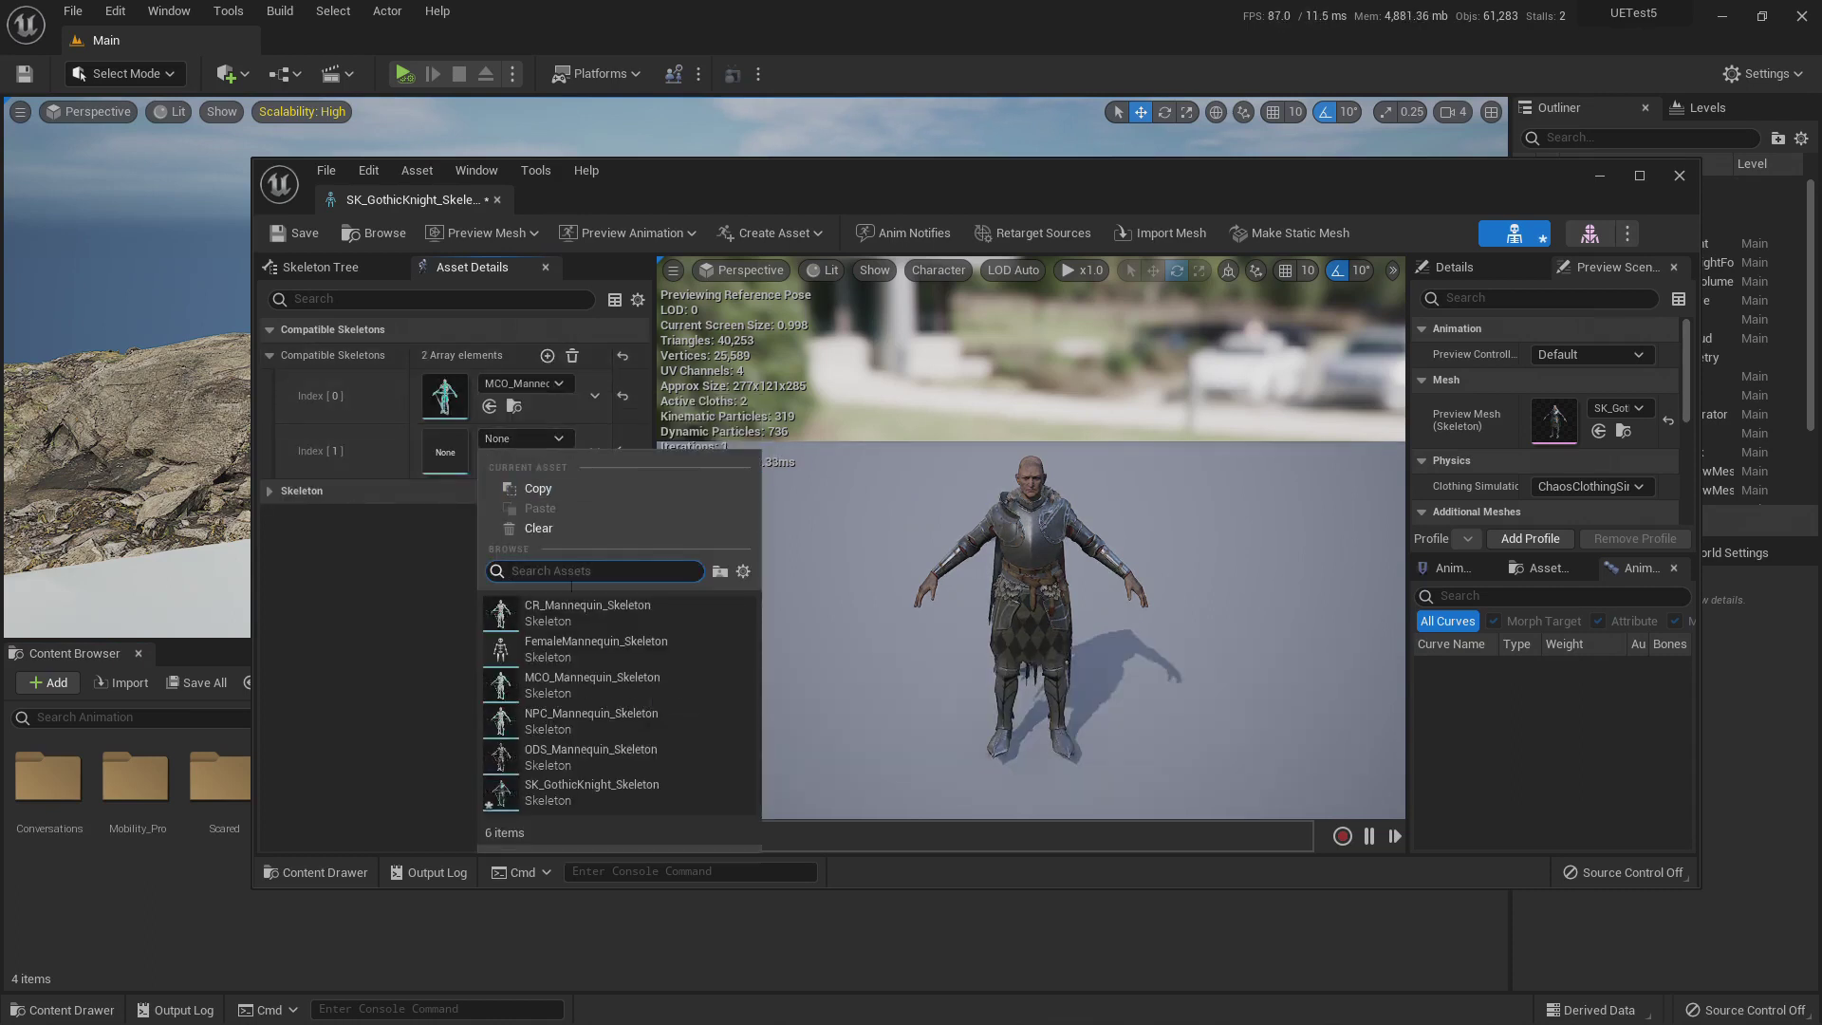
{"action": "left_click", "coordinate": [582, 719]}
{"action": "left_click", "coordinate": [294, 234]}
{"action": "left_click", "coordinate": [495, 200]}
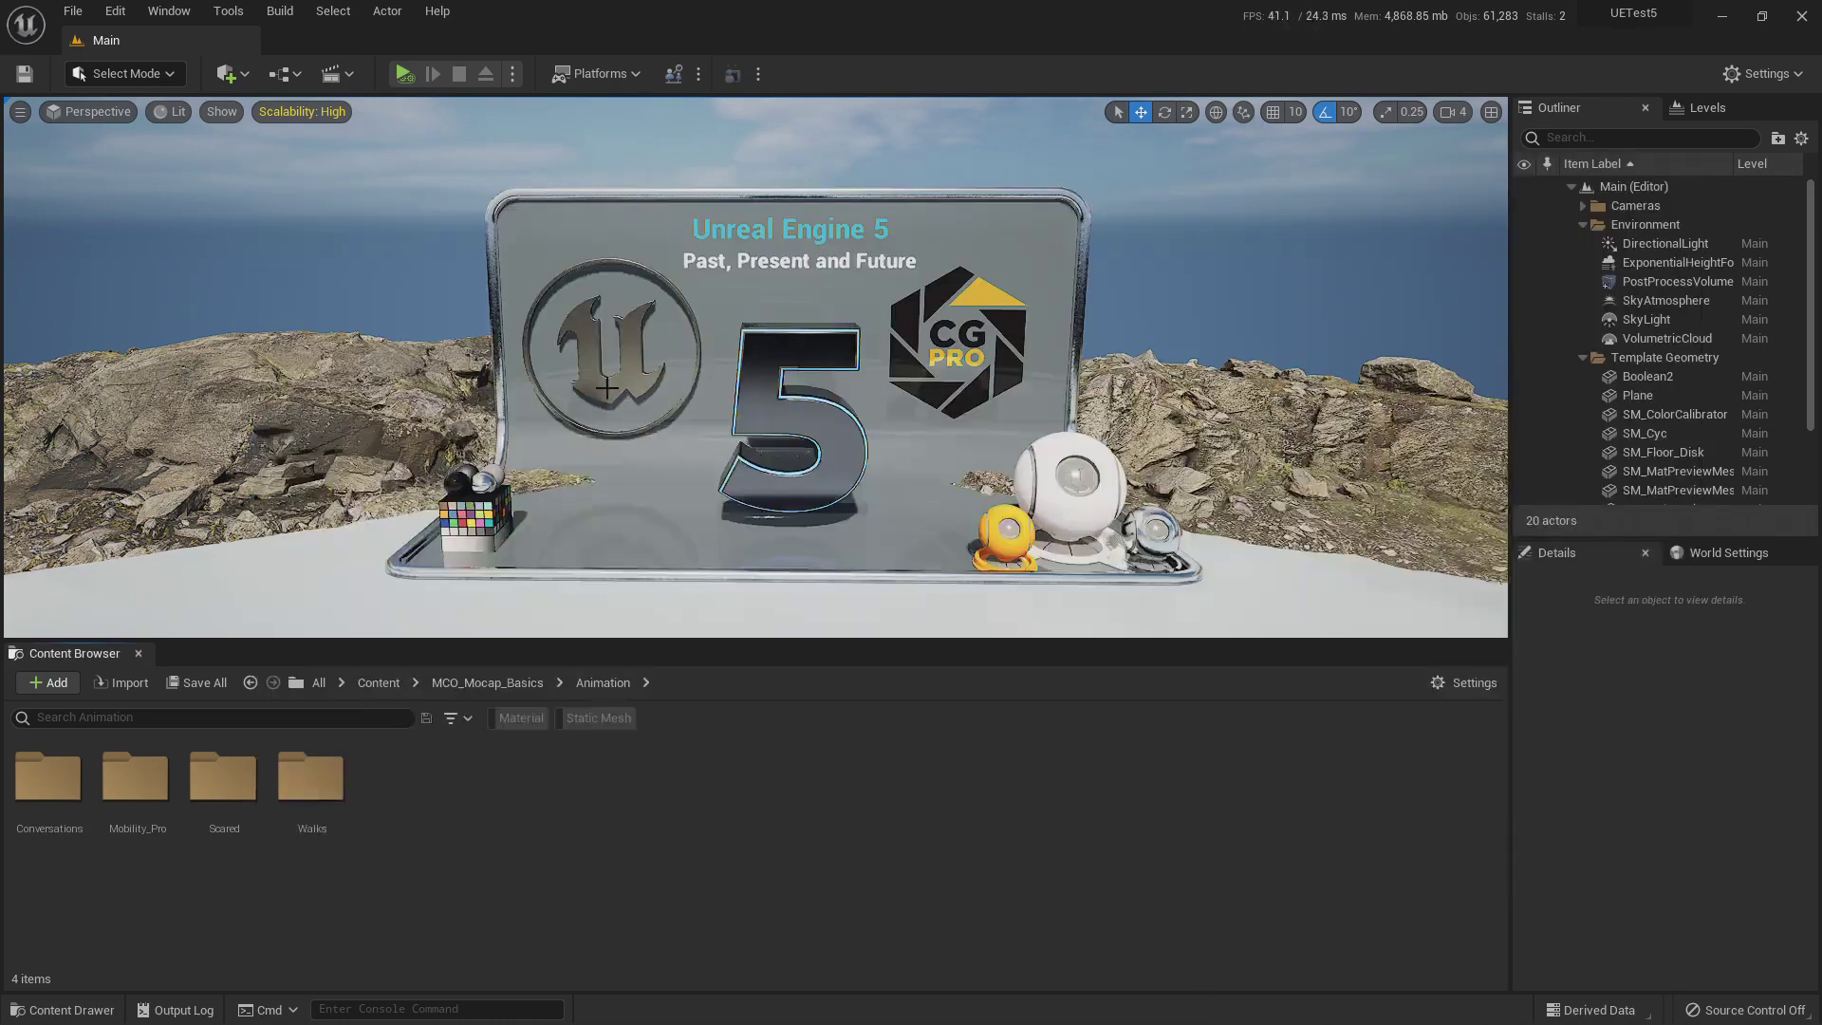
Step: Reopen SK_GothicKnight_Skeleton from the Meshes folder under GKnight
{"action": "left_click", "coordinate": [377, 682]}
{"action": "double_click", "coordinate": [224, 788]}
{"action": "left_click", "coordinate": [156, 793]}
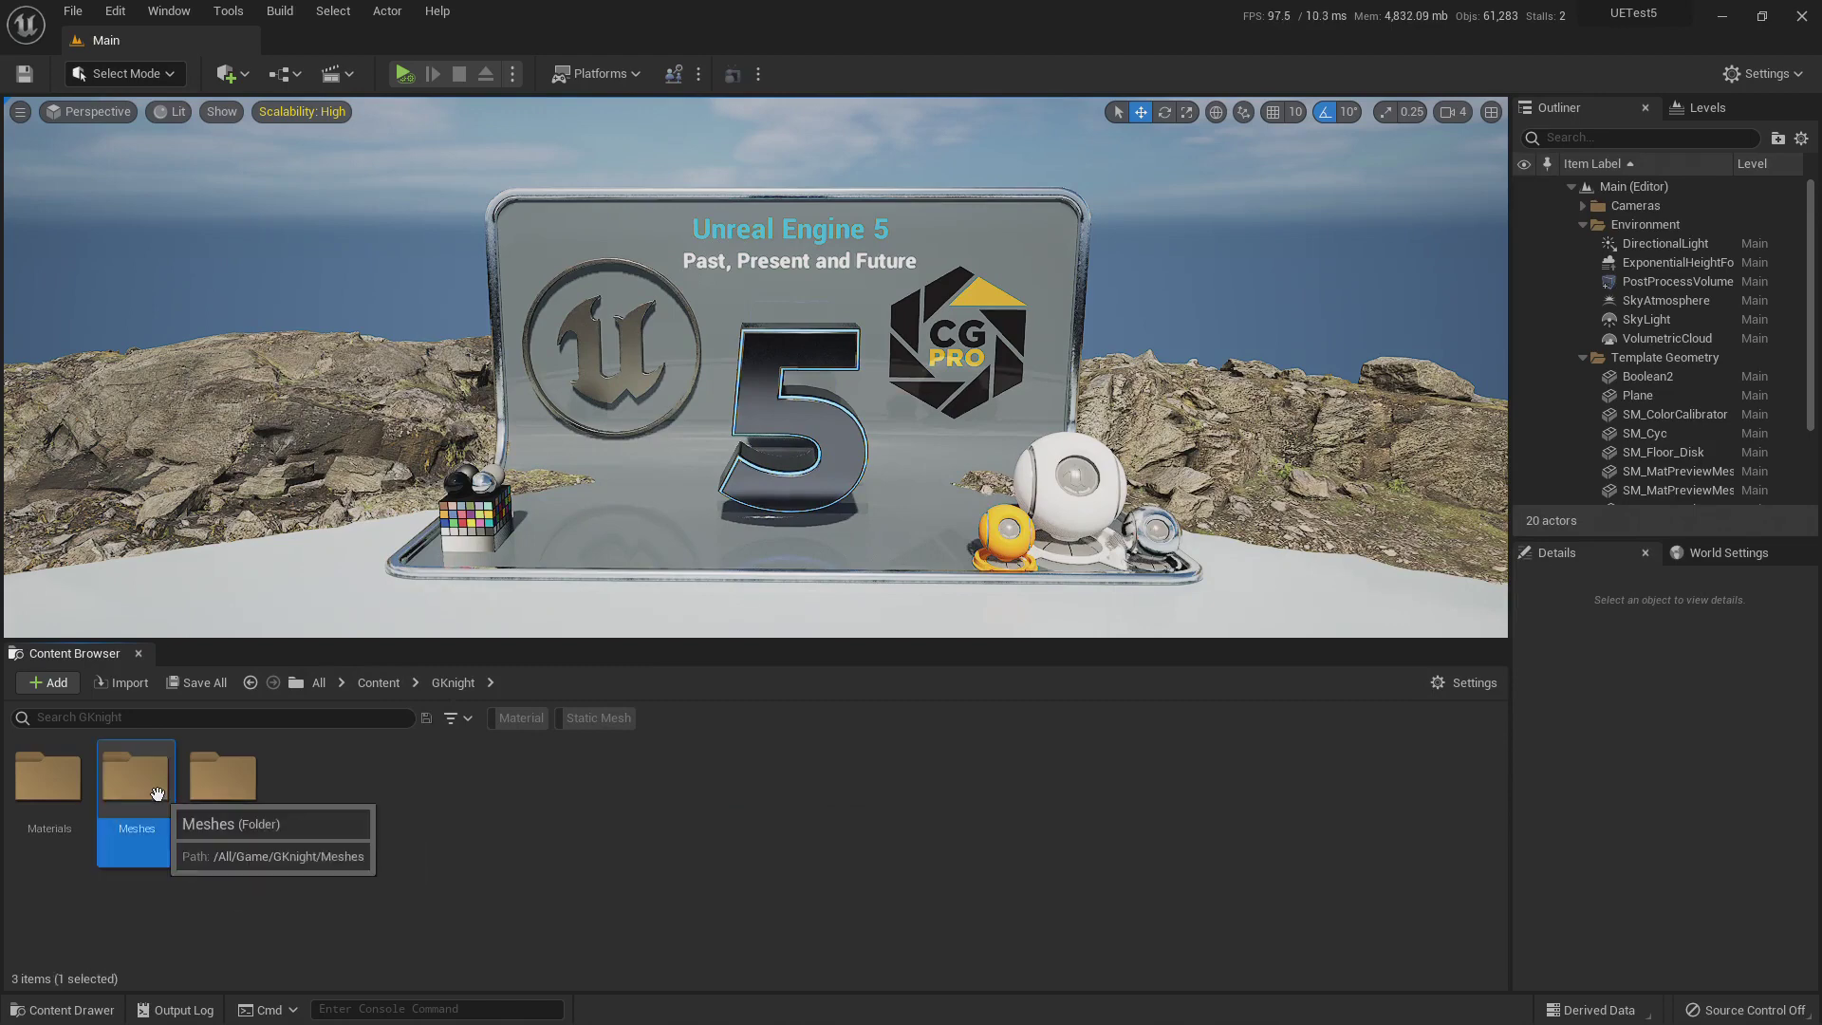
{"action": "double_click", "coordinate": [156, 793]}
{"action": "double_click", "coordinate": [311, 800]}
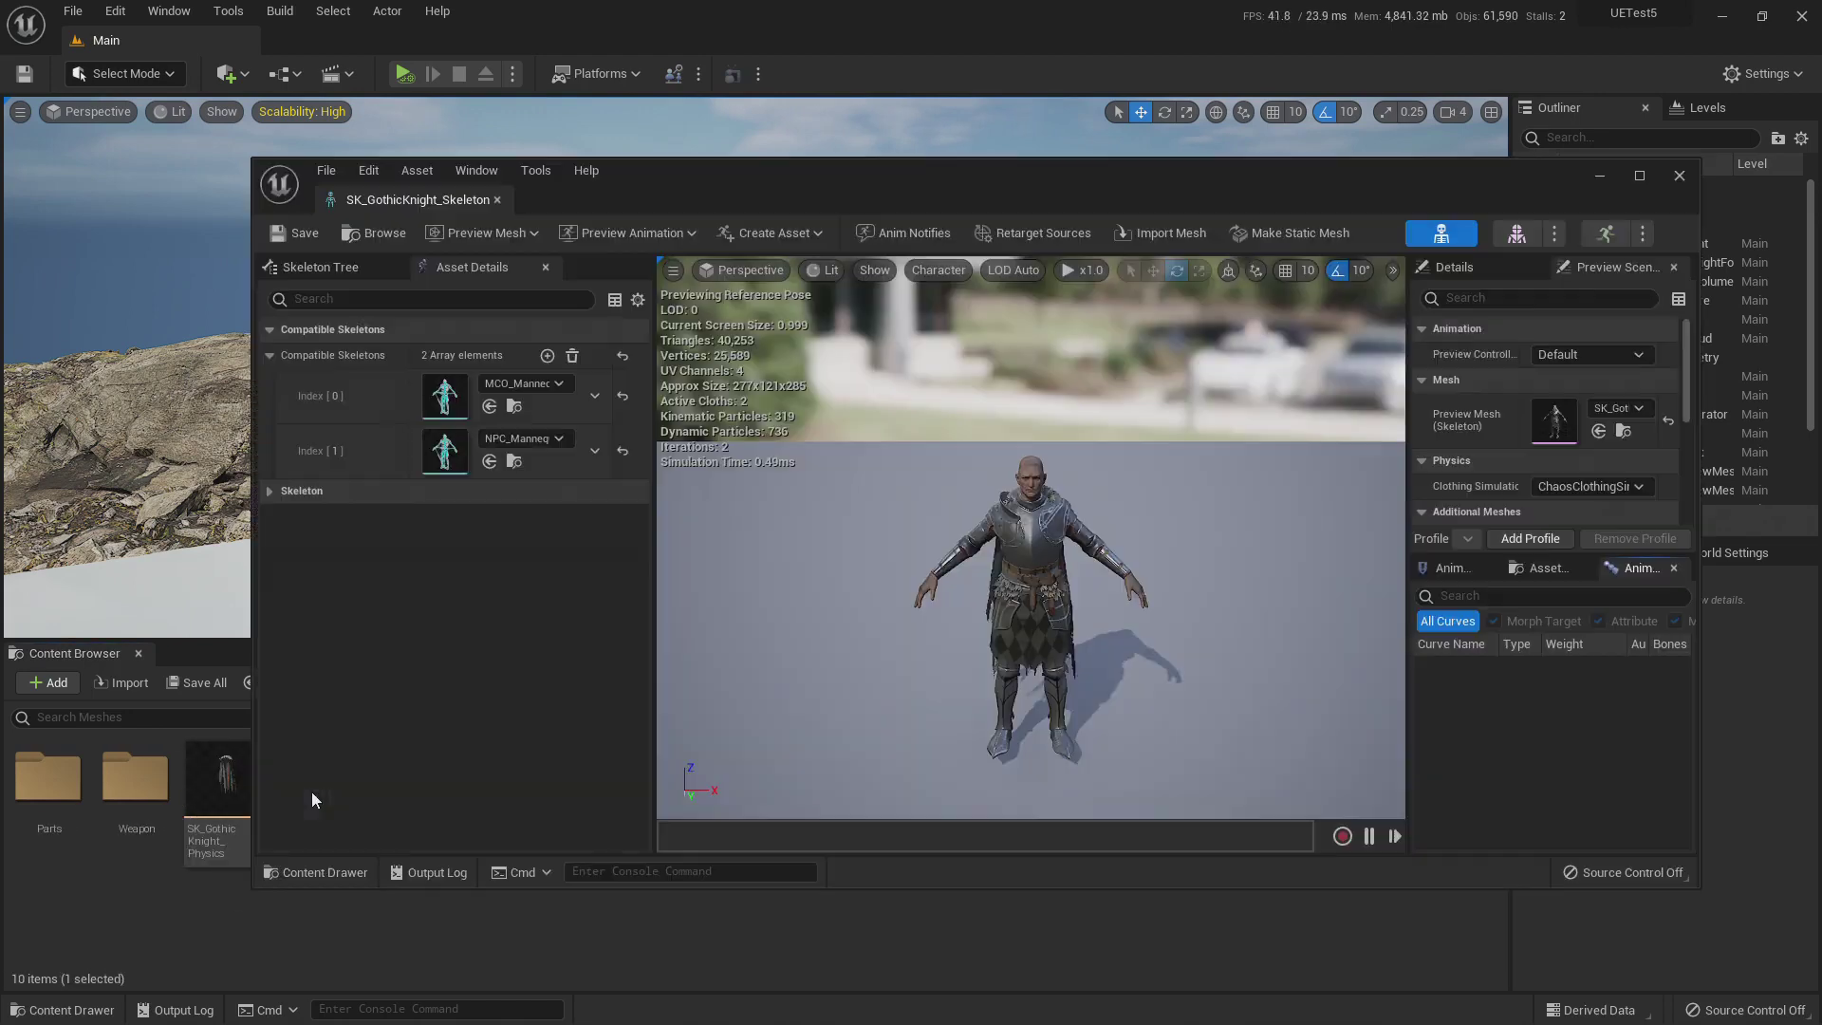
Step: View Anim_Body_Stretch_2 in the animation editor, check its available preview meshes, and close the animation
{"action": "left_click", "coordinate": [1605, 235]}
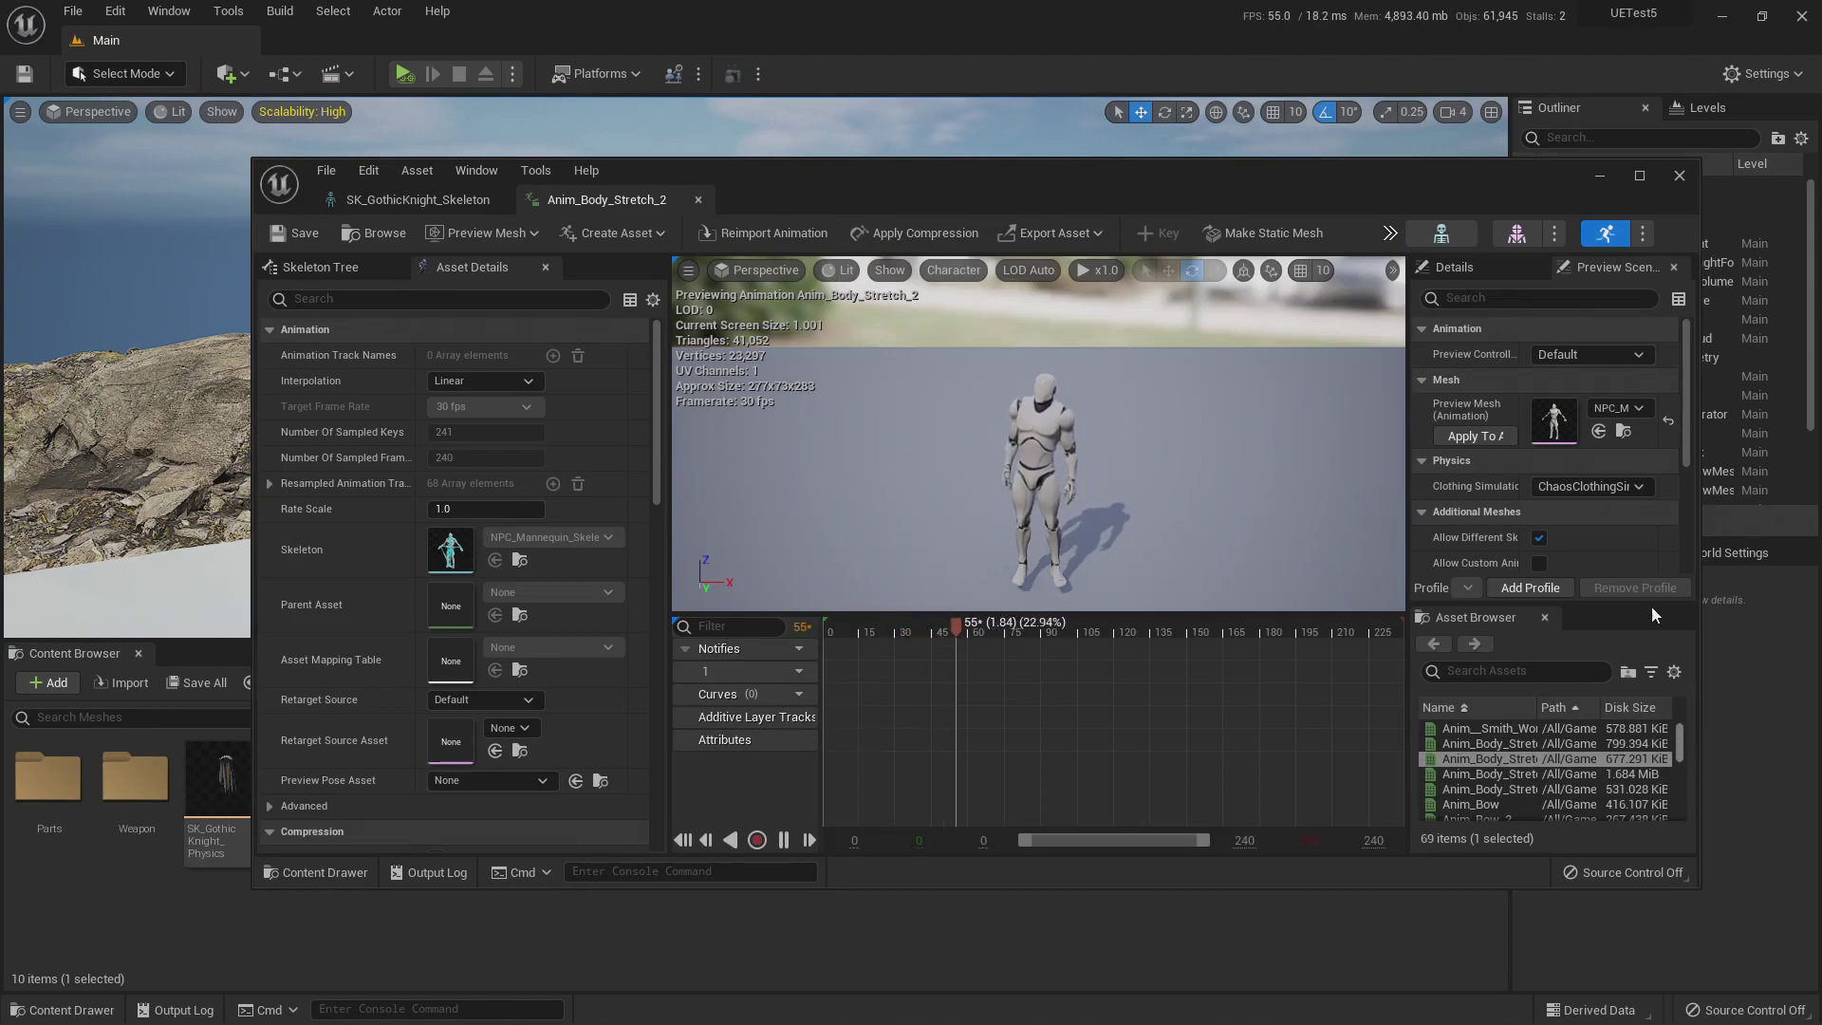
{"action": "left_click", "coordinate": [1617, 409]}
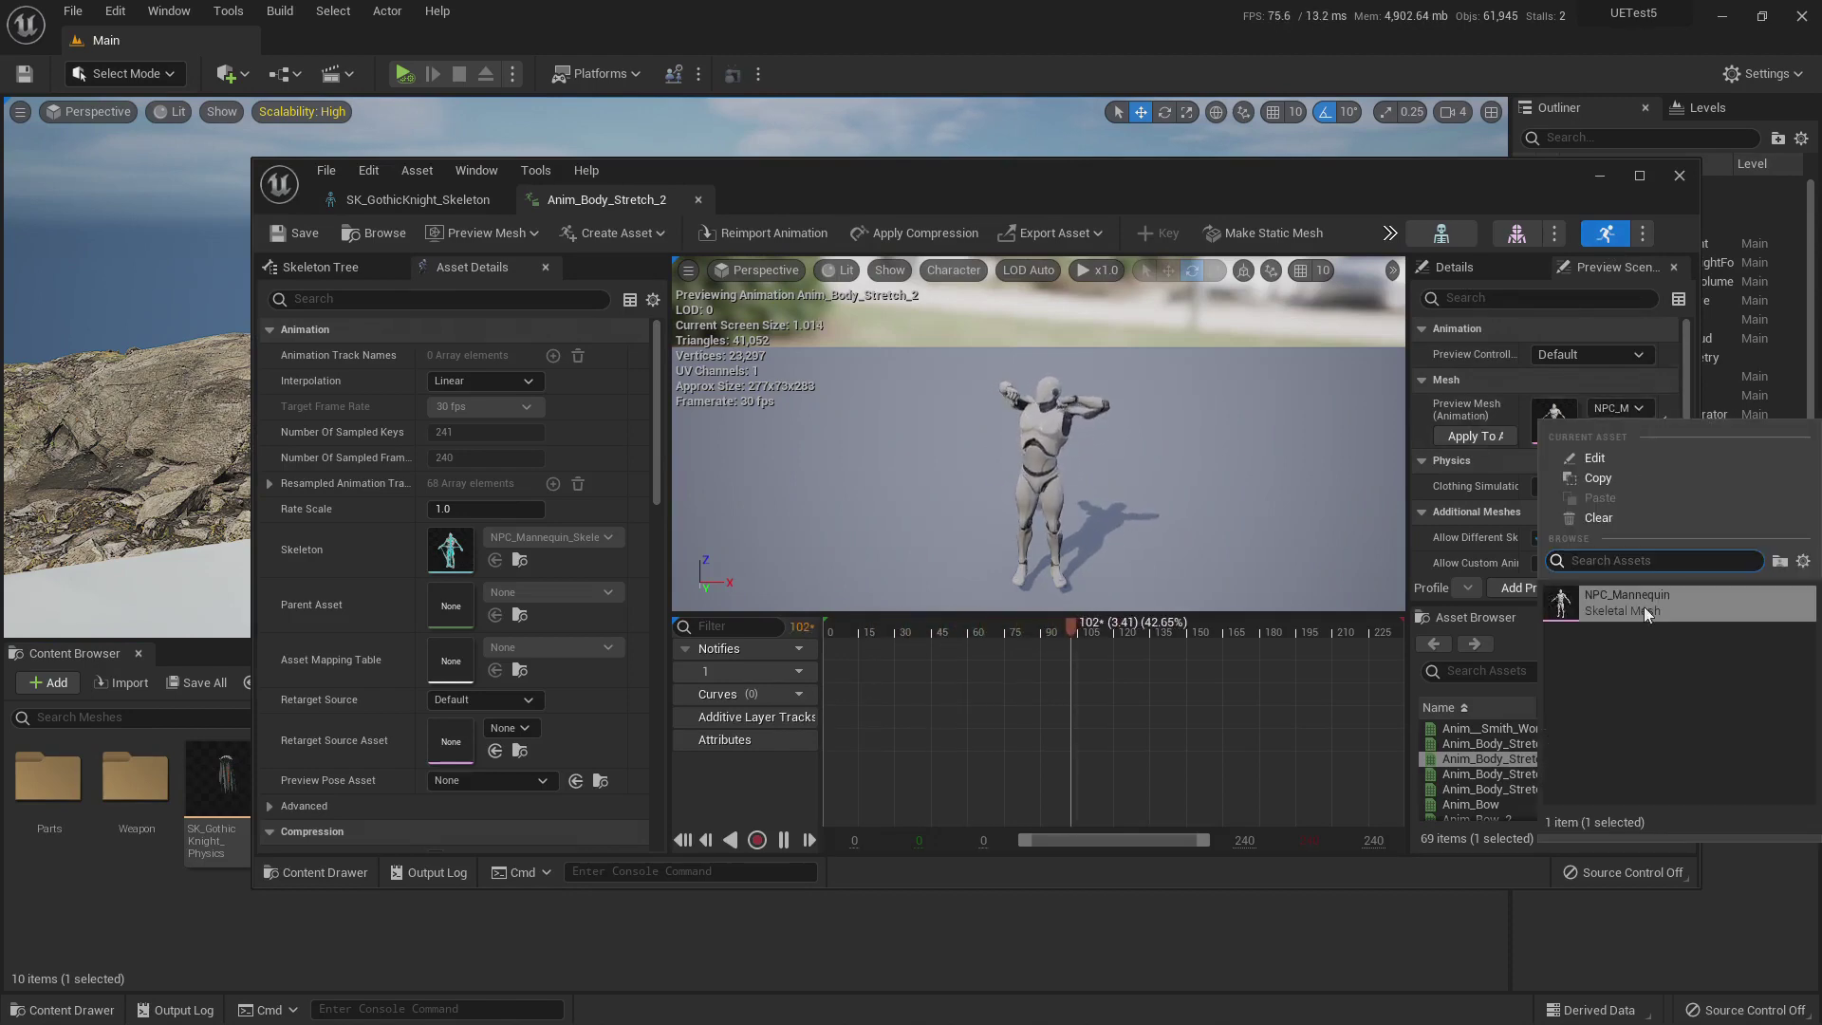
{"action": "left_click", "coordinate": [1619, 410]}
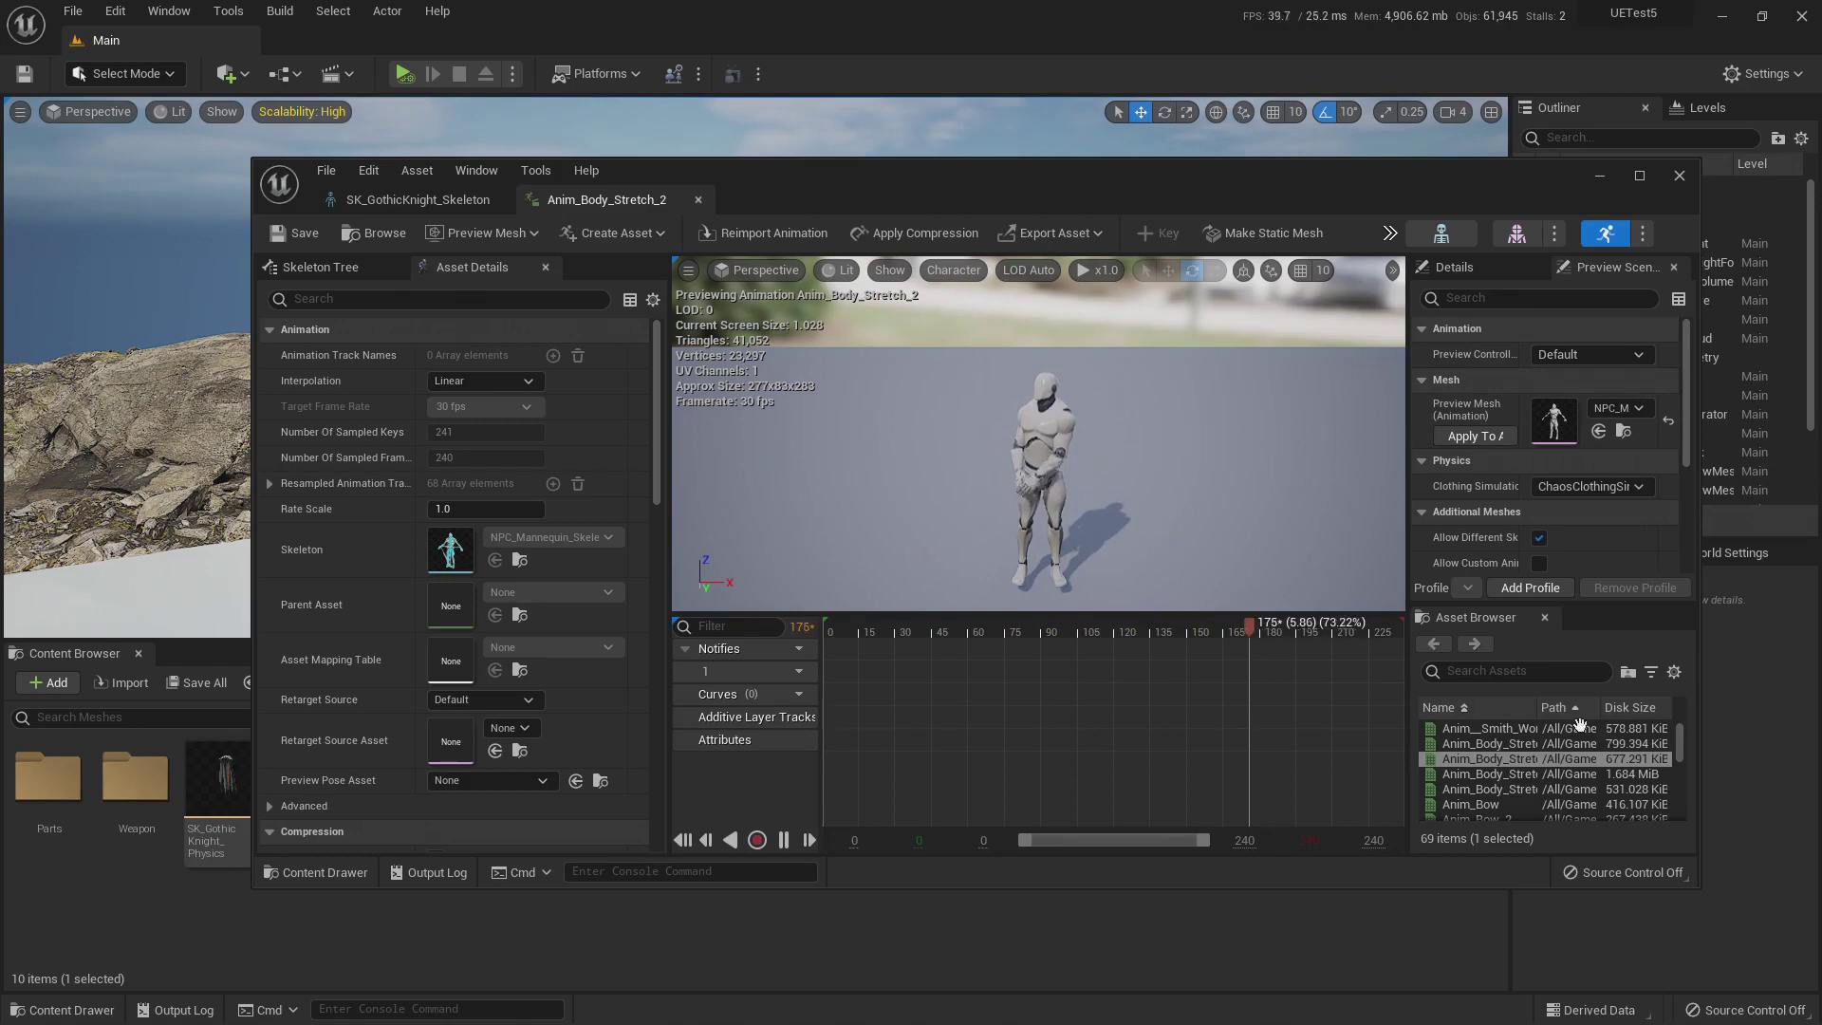
{"action": "mouse_move", "coordinate": [1493, 755]}
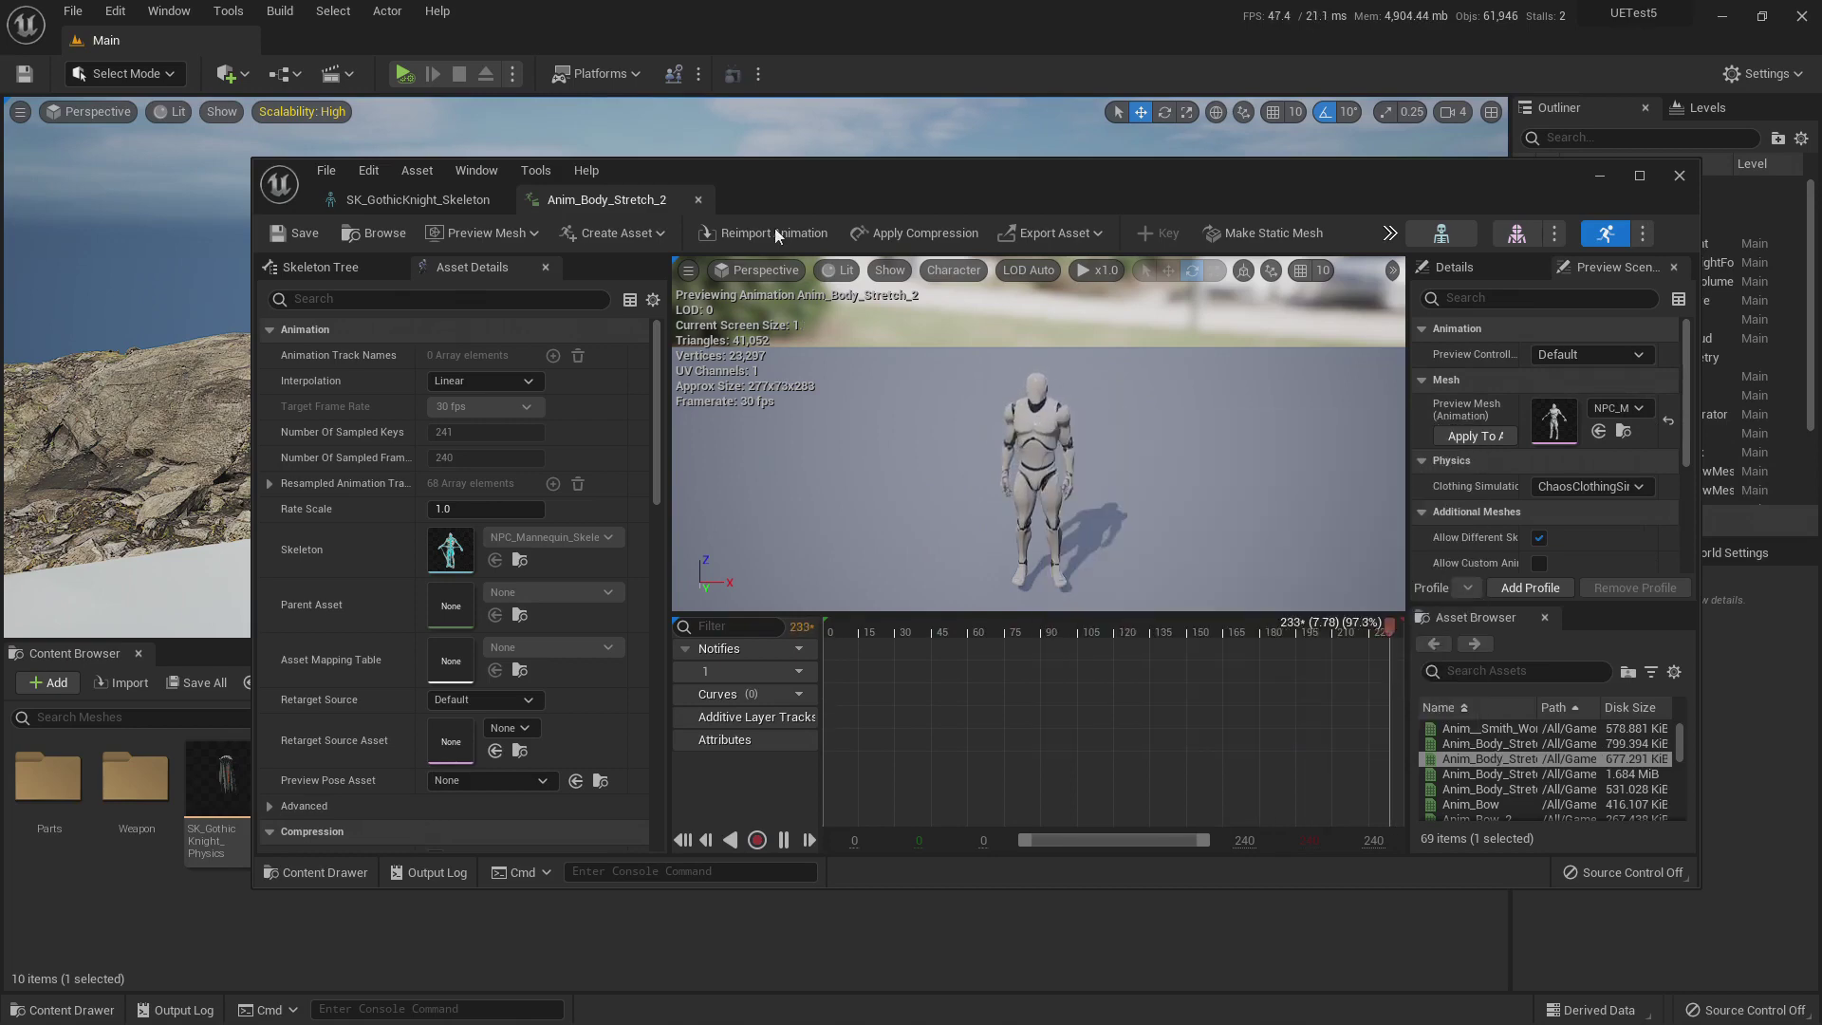
{"action": "middle_click", "coordinate": [615, 201]}
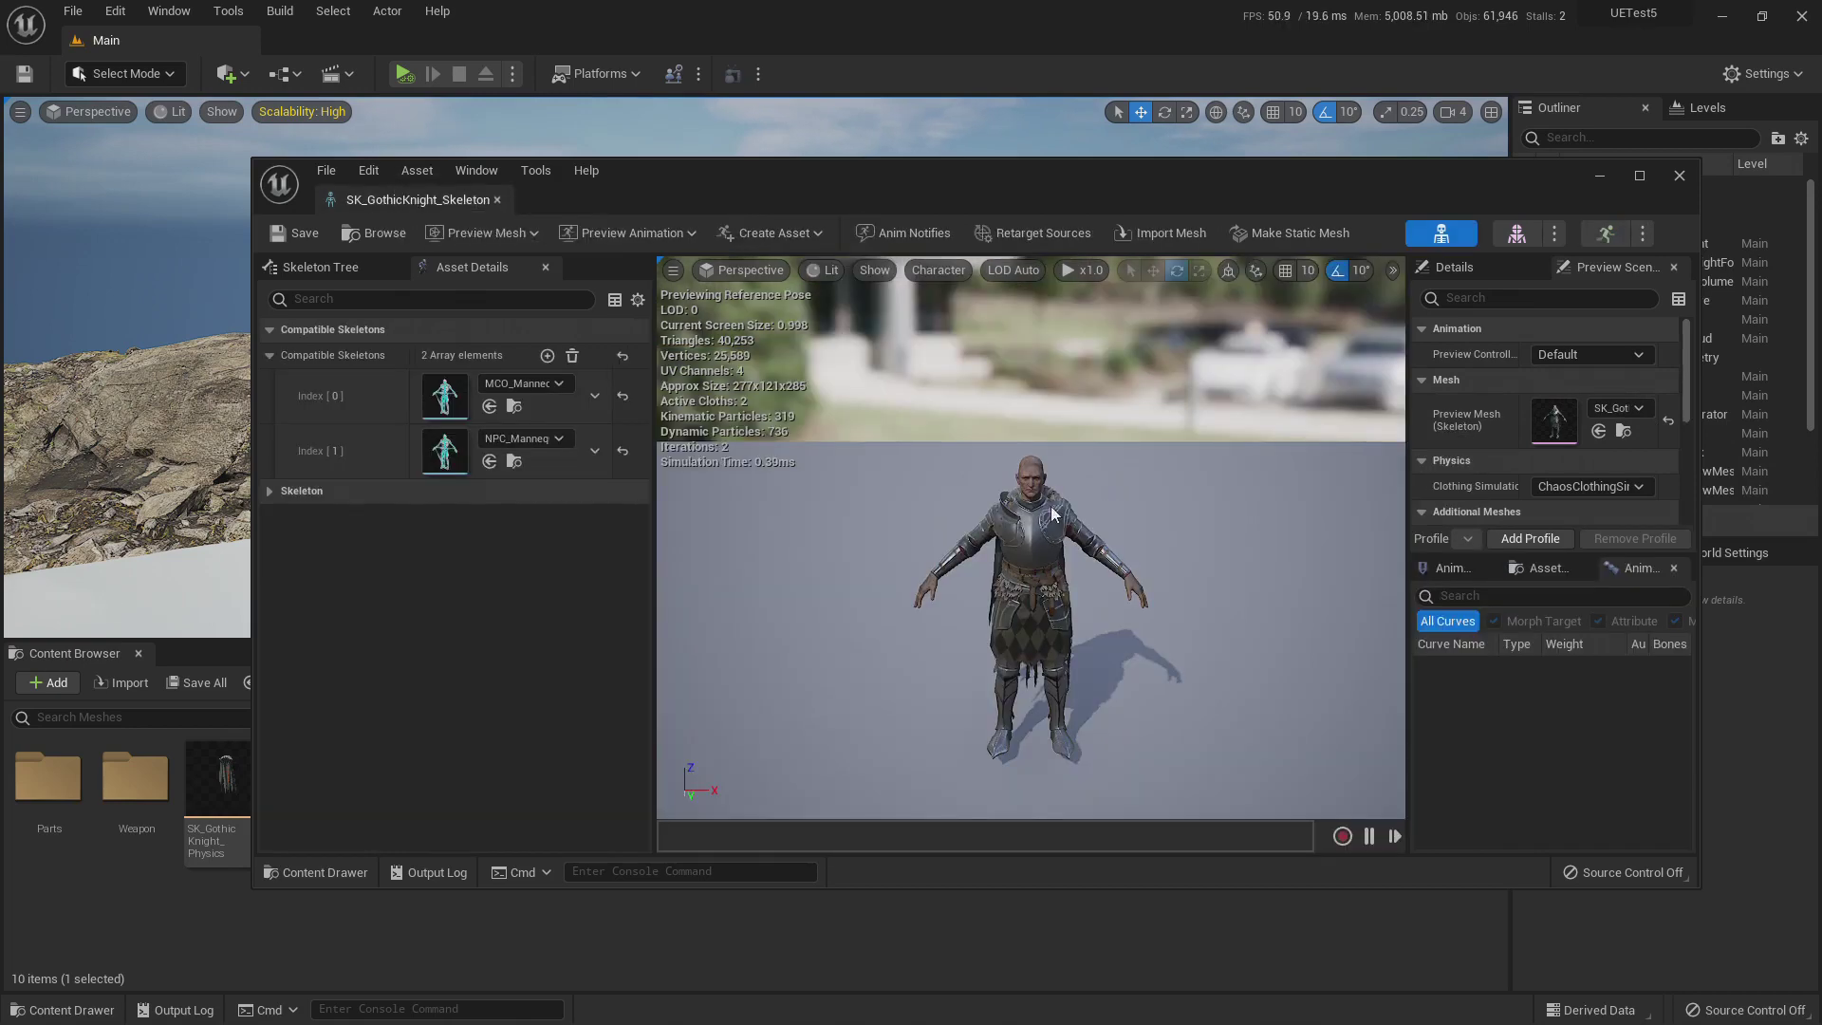
Step: Preview the Anim_Exercise_1 animation on the Gothic Knight skeleton
{"action": "left_click", "coordinate": [628, 234]}
{"action": "scroll", "coordinate": [714, 446], "scroll_direction": "down", "scroll_amount": 5}
{"action": "scroll", "coordinate": [713, 454], "scroll_direction": "down", "scroll_amount": 2}
{"action": "left_click", "coordinate": [707, 473]}
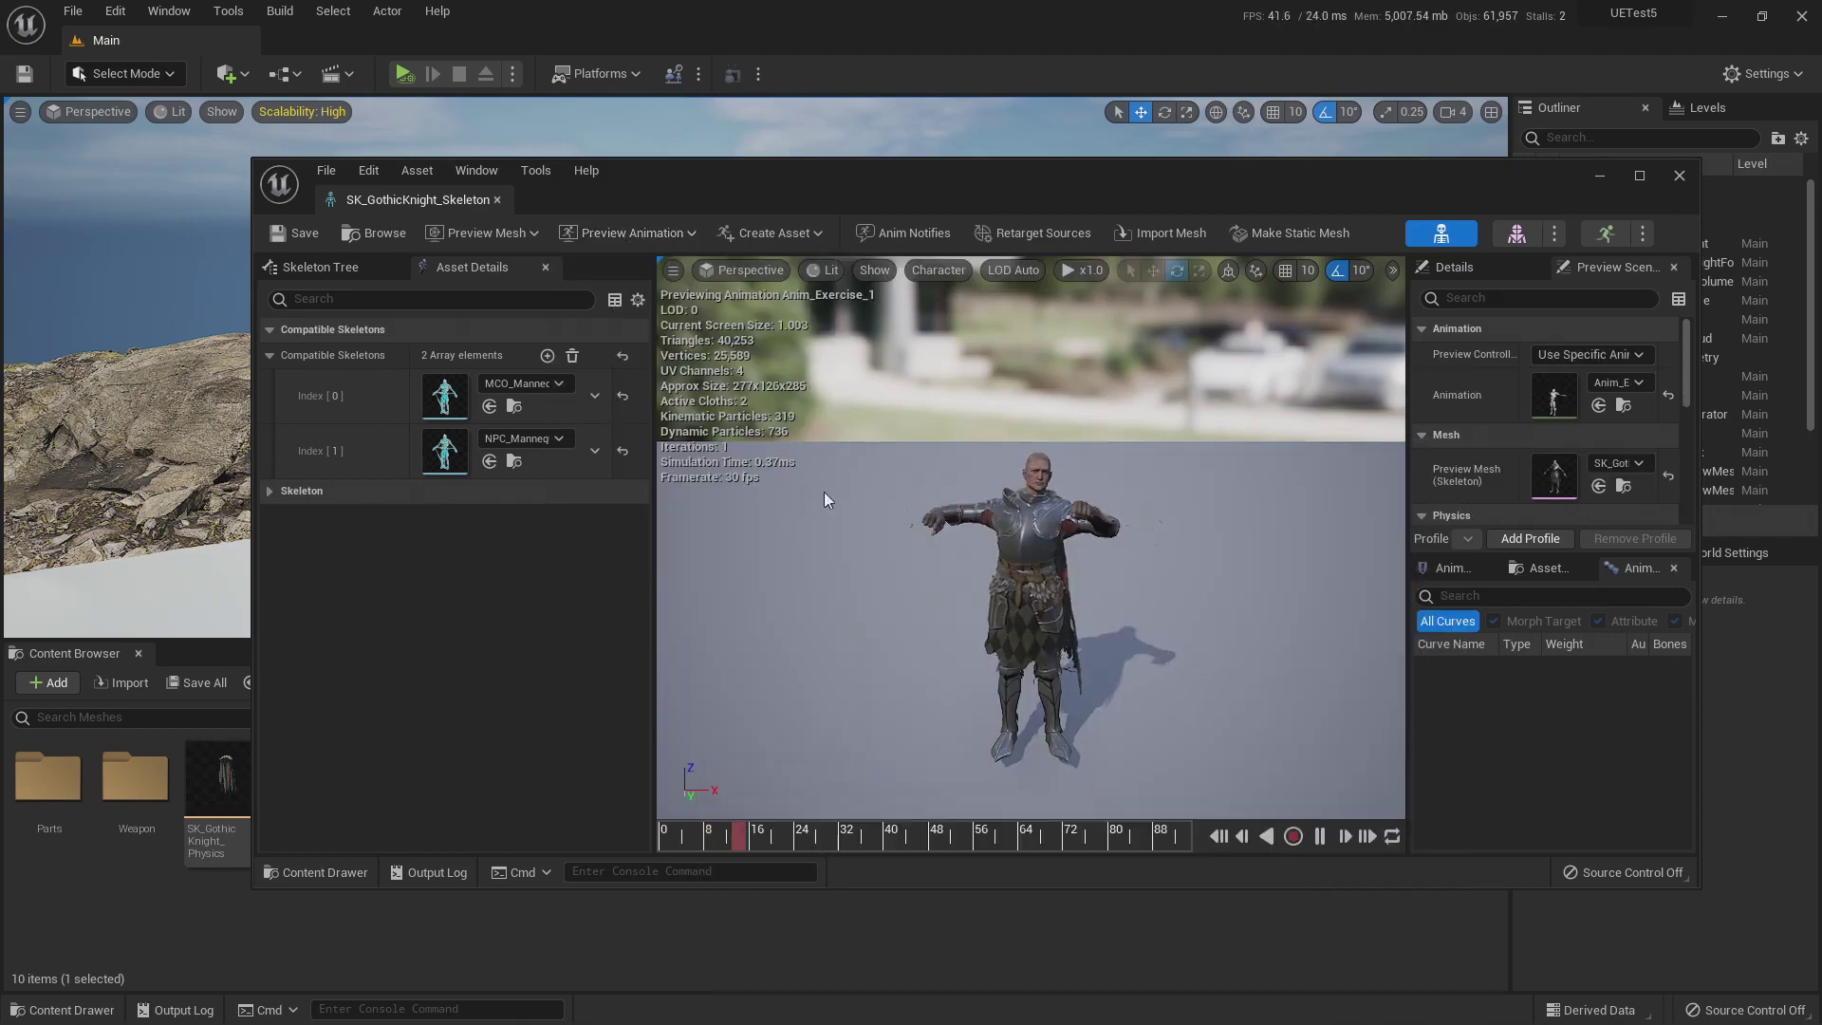
Step: Preview the Anim_Hold_Baby animation on the Gothic Knight and pause its playback
{"action": "left_click", "coordinate": [629, 233]}
{"action": "scroll", "coordinate": [681, 455], "scroll_direction": "down", "scroll_amount": 3}
{"action": "left_click", "coordinate": [682, 466]}
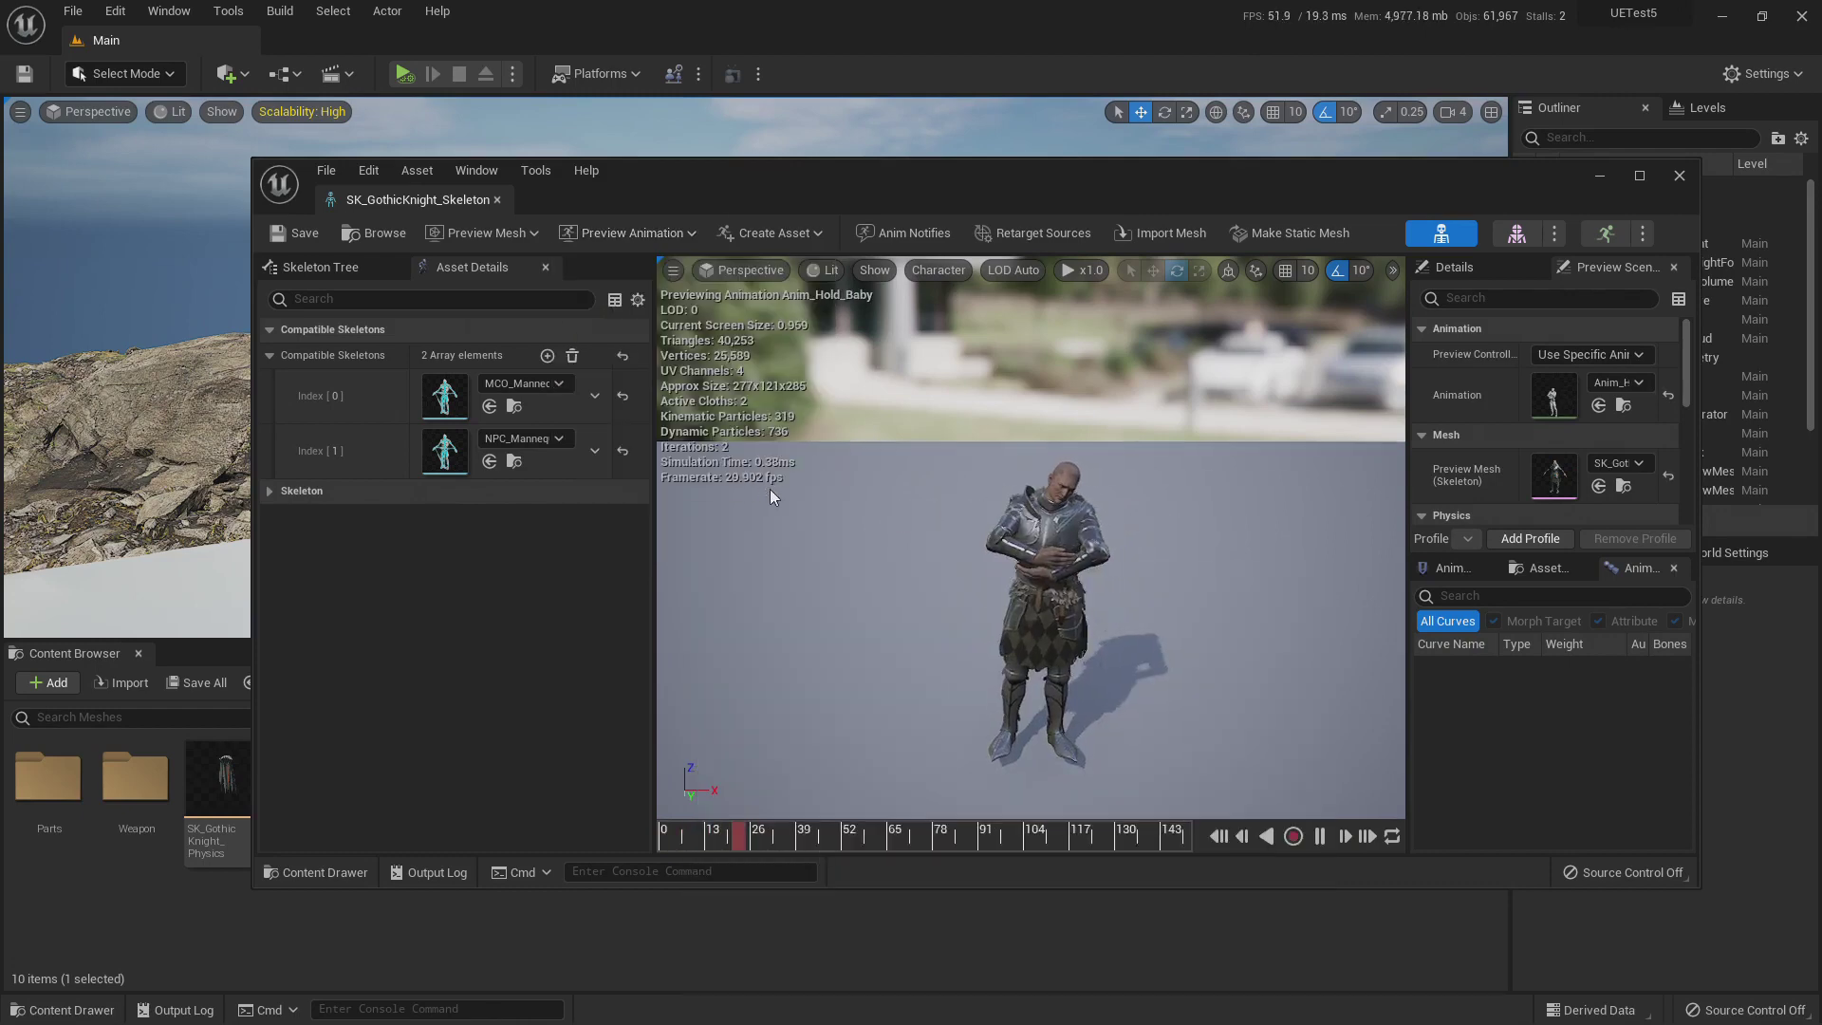
{"action": "left_click", "coordinate": [645, 236]}
{"action": "left_click", "coordinate": [681, 237]}
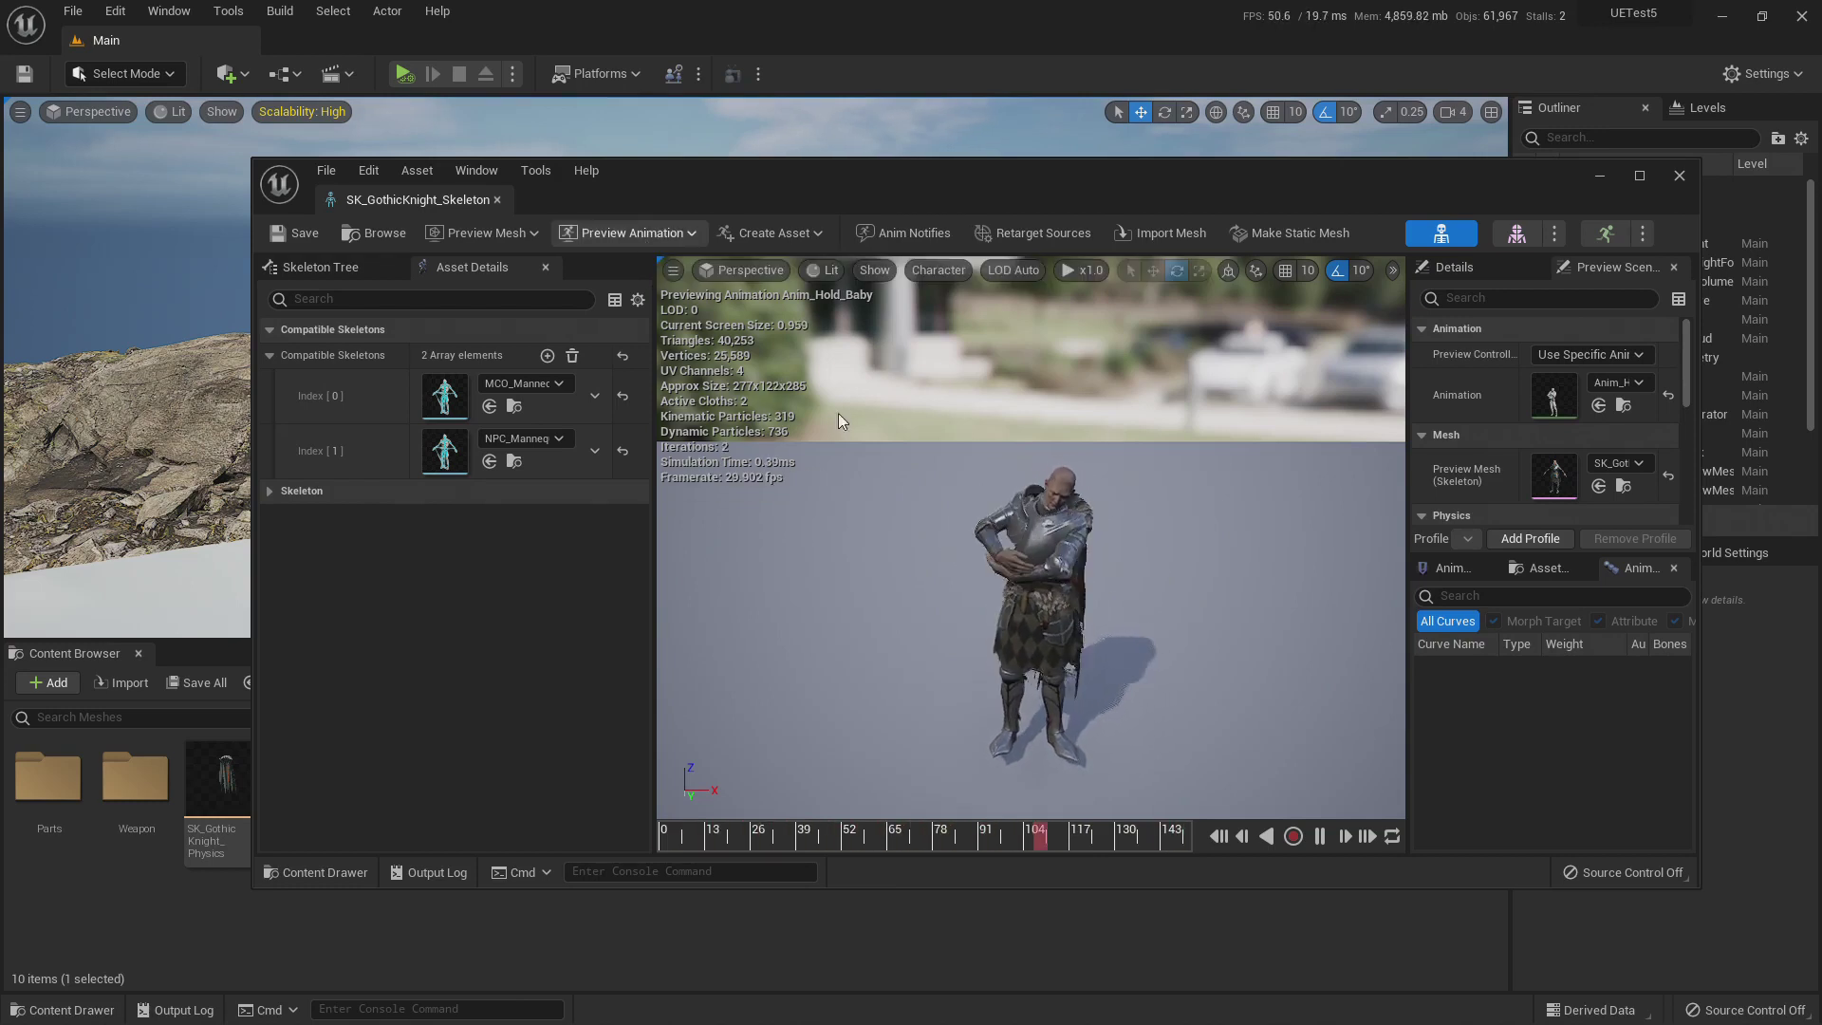
{"action": "left_click", "coordinate": [1319, 836]}
Step: Switch to the LyraStarterGame project in Unreal Editor and start playing the L_DefaultEditorOverview level
{"action": "key", "text": "alt+Tab"}
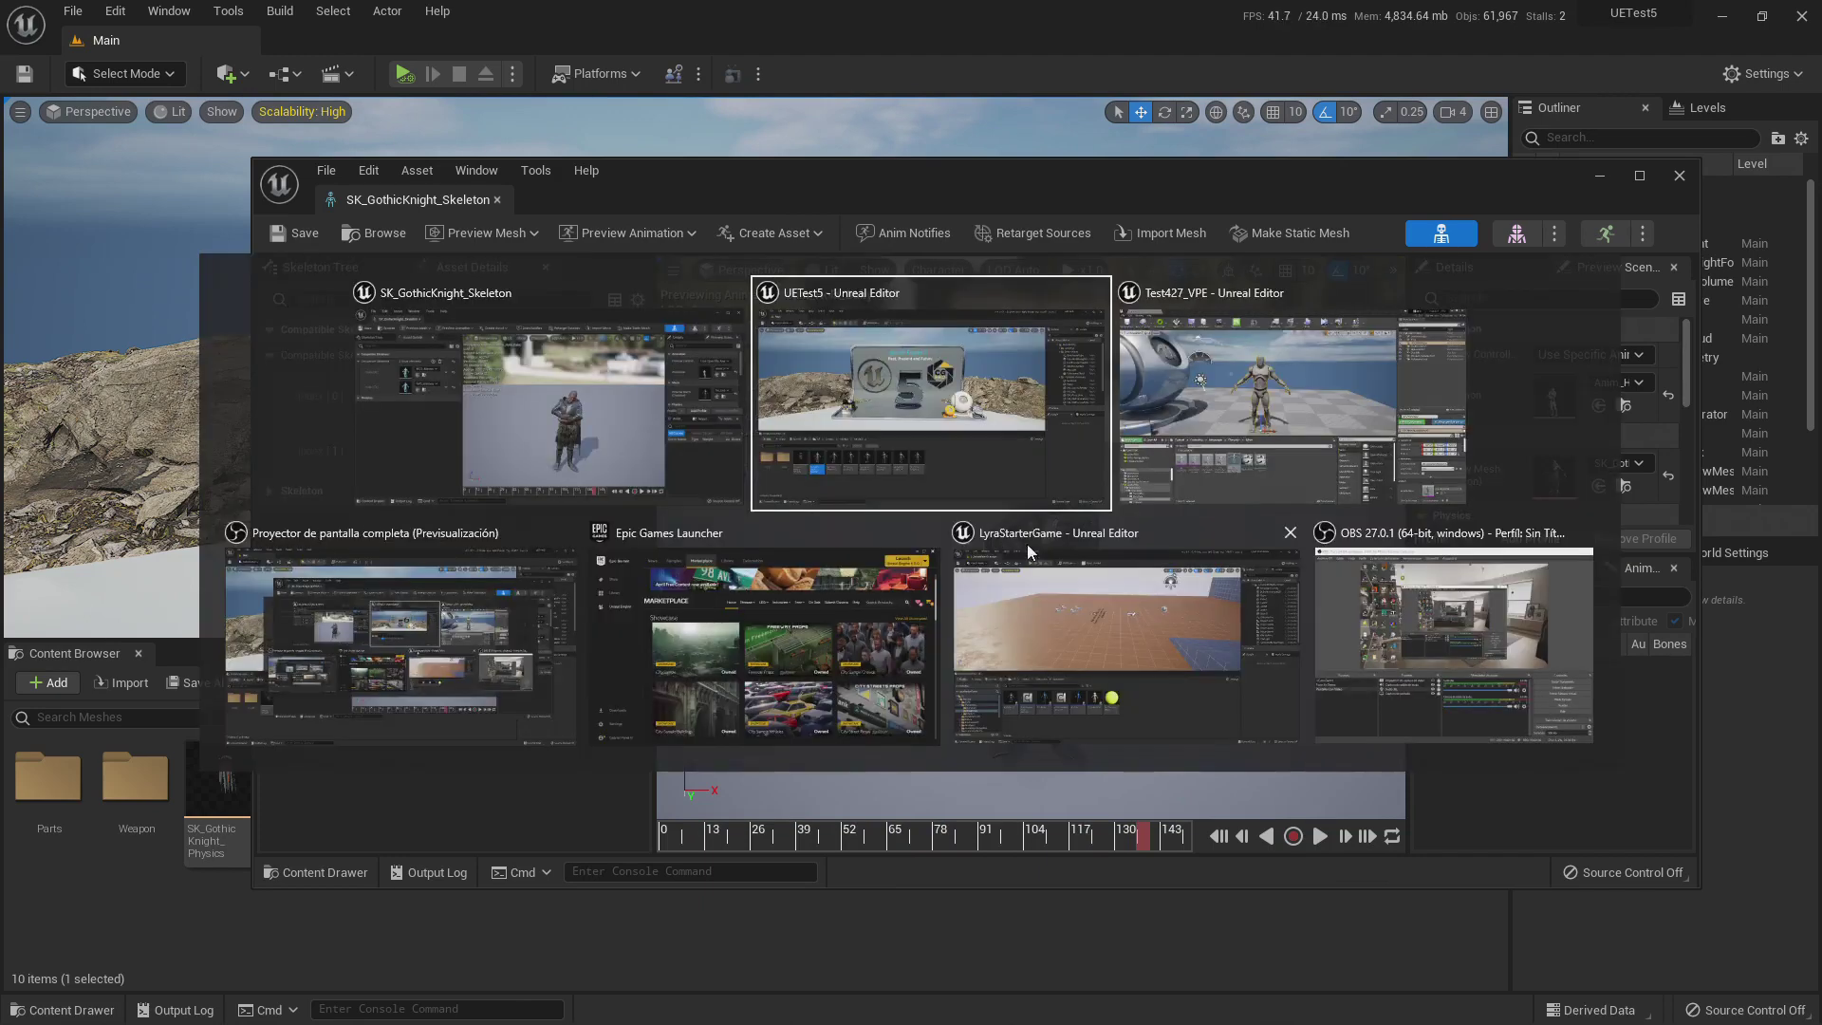
{"action": "left_click", "coordinate": [1090, 620]}
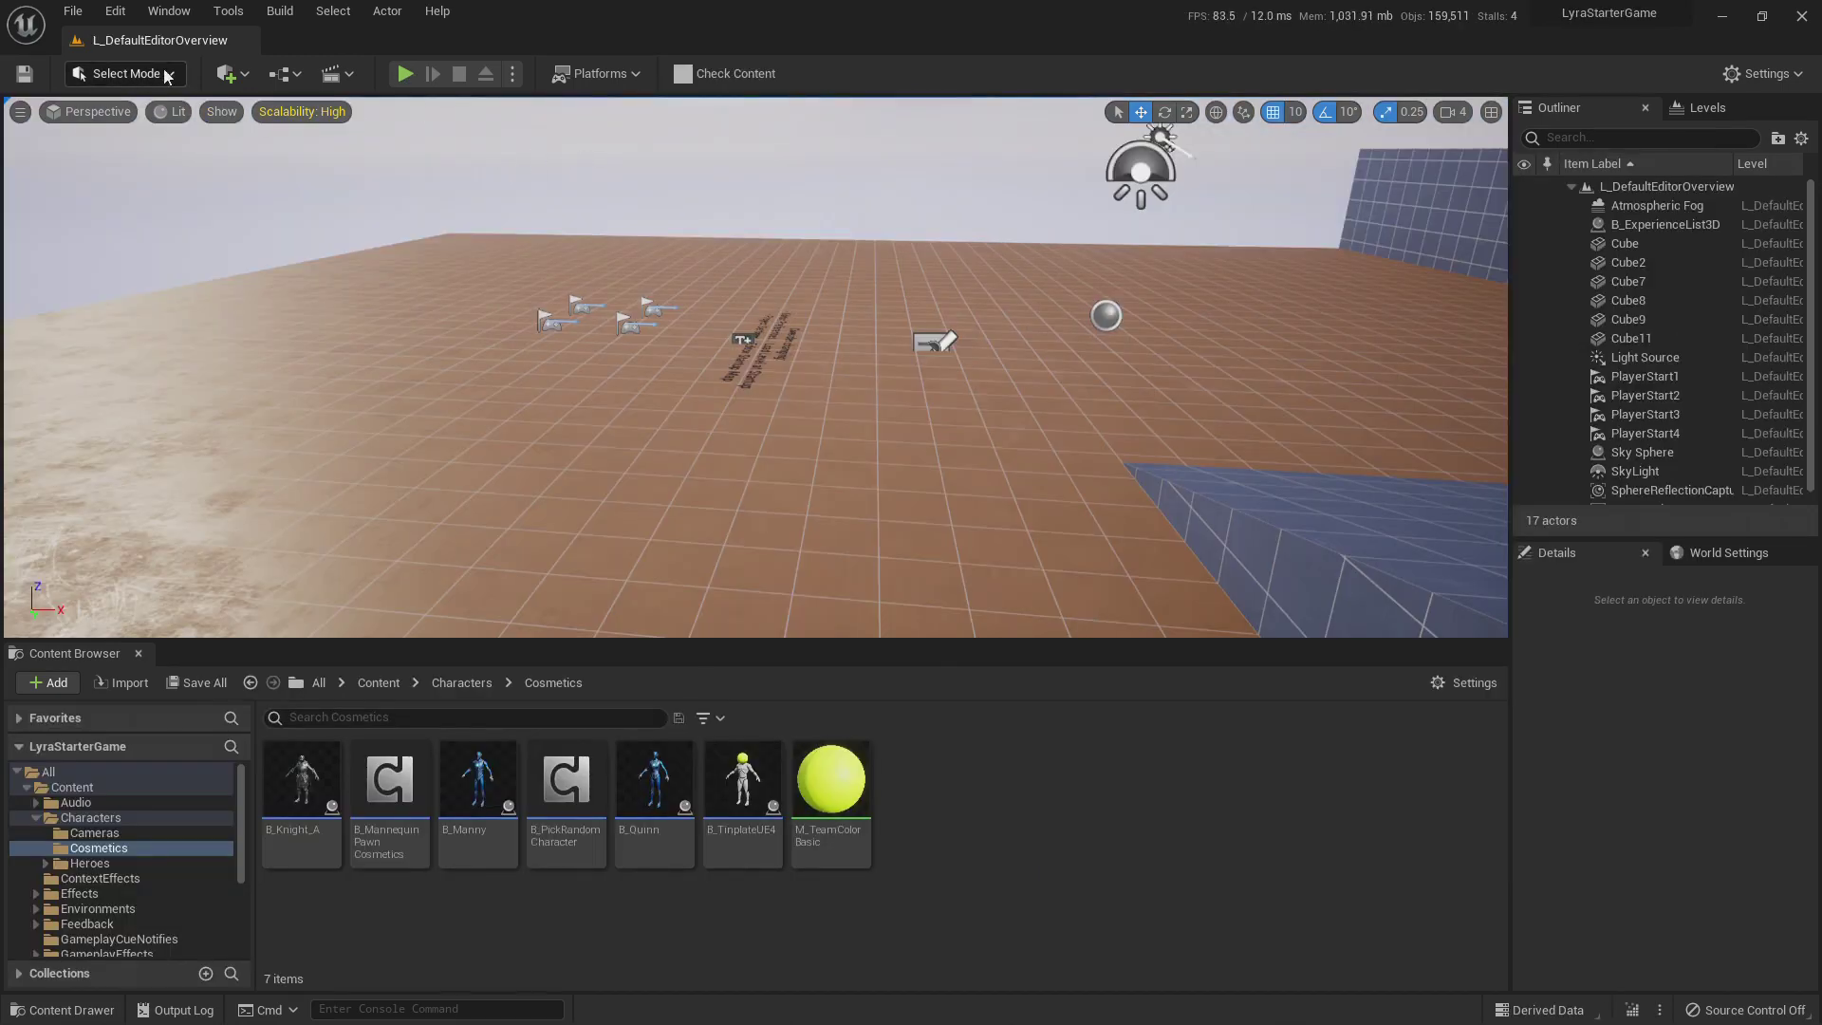
{"action": "left_click", "coordinate": [405, 74]}
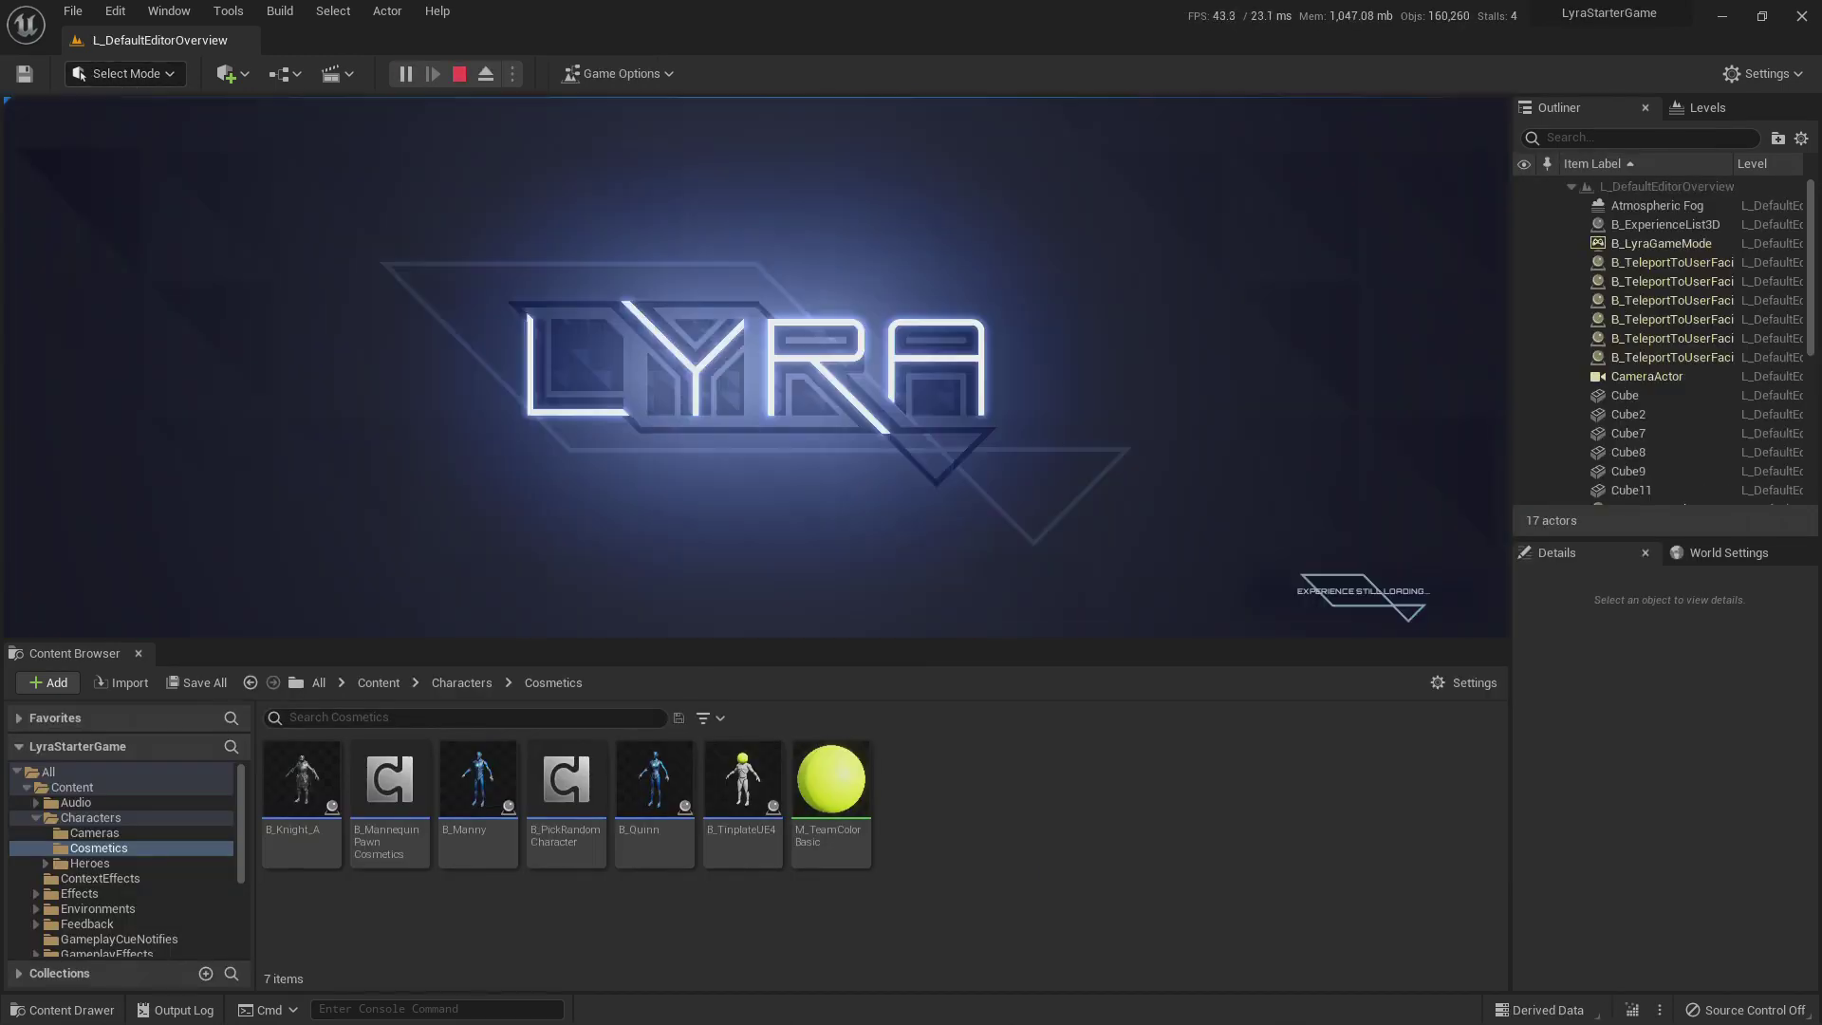
Step: Enter the L_Expanse match, run around and shoot with the knight character to examine its animations, and open the game menu
{"action": "key", "text": "w"}
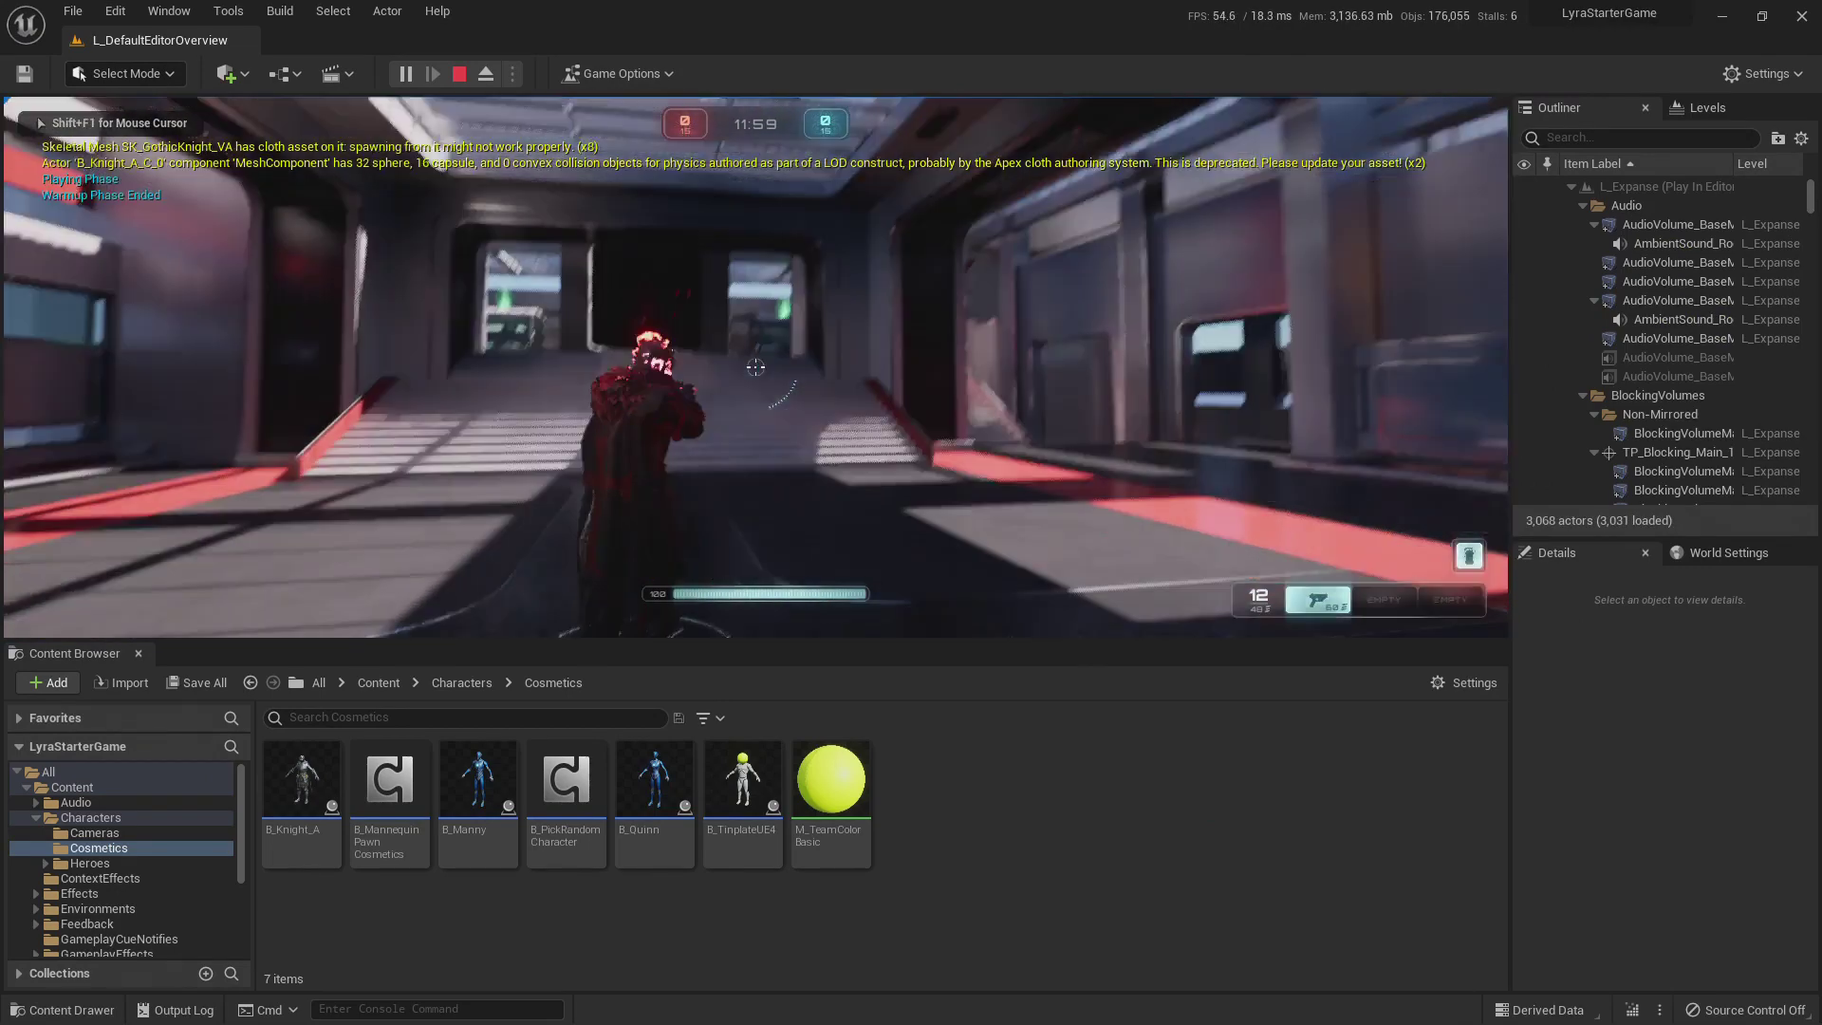
{"action": "key", "text": "w"}
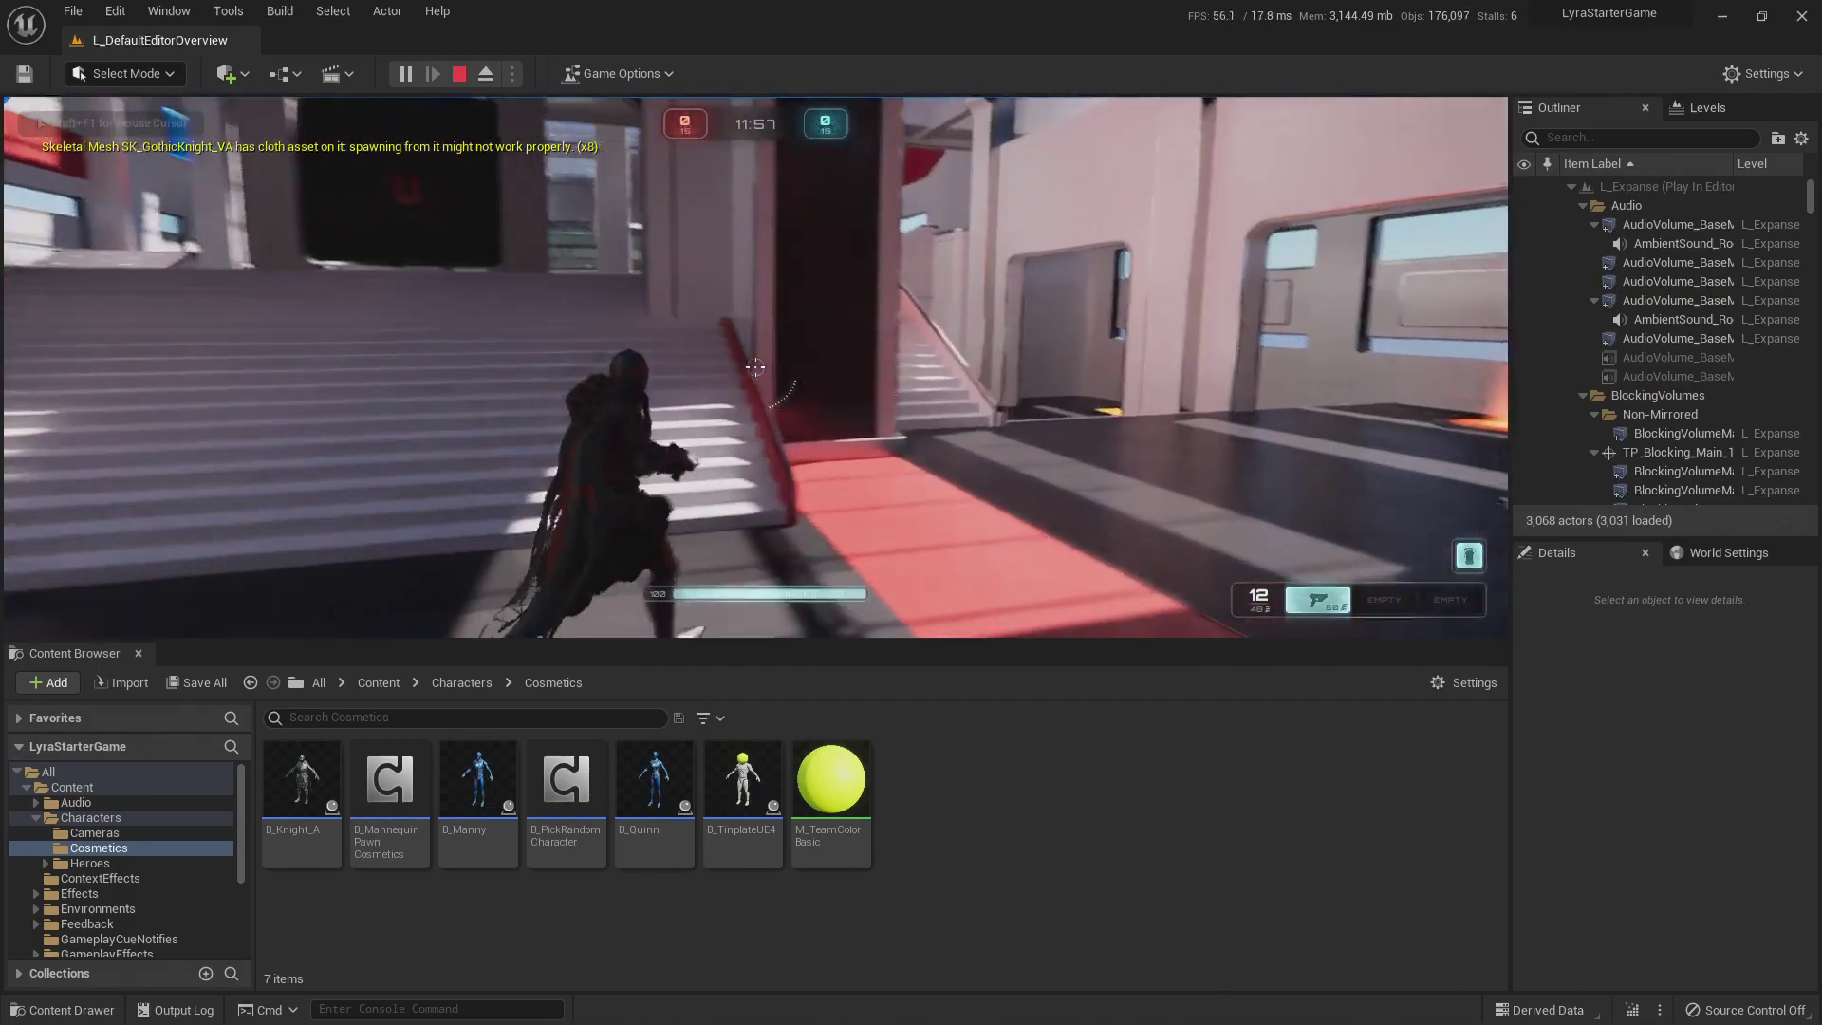
{"action": "key", "text": "w"}
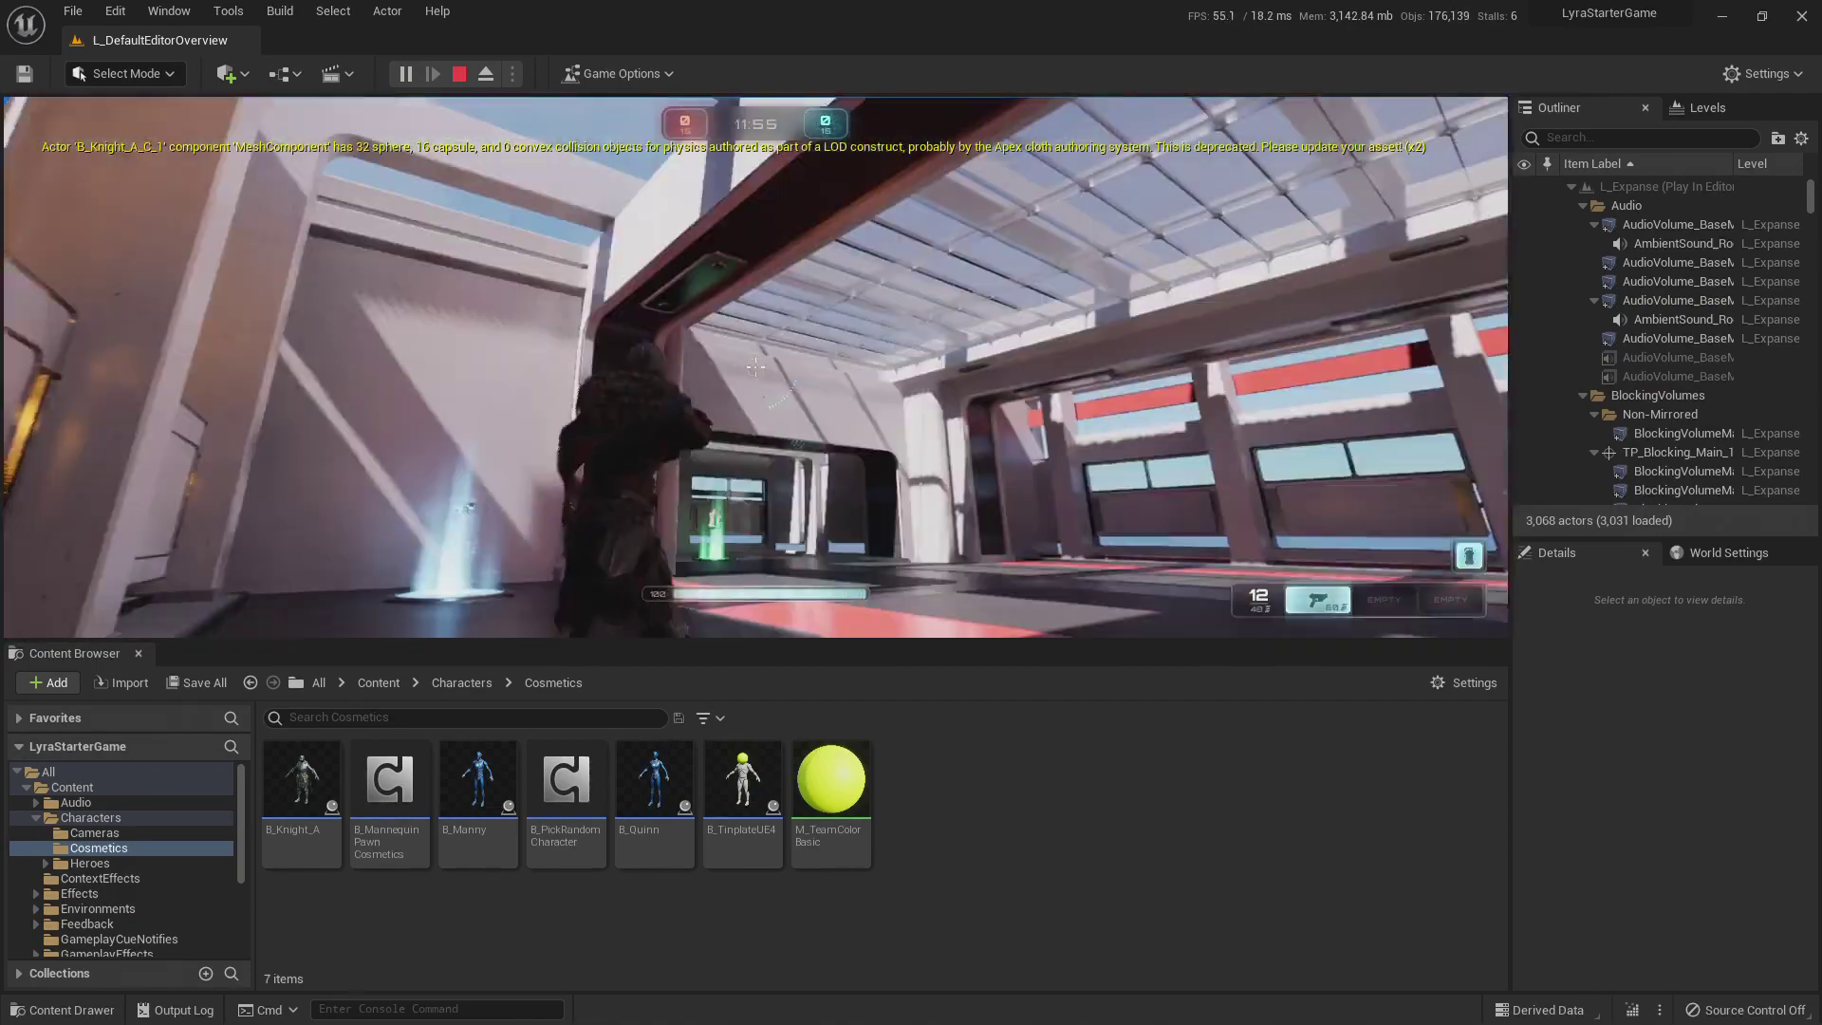
{"action": "key", "text": "w"}
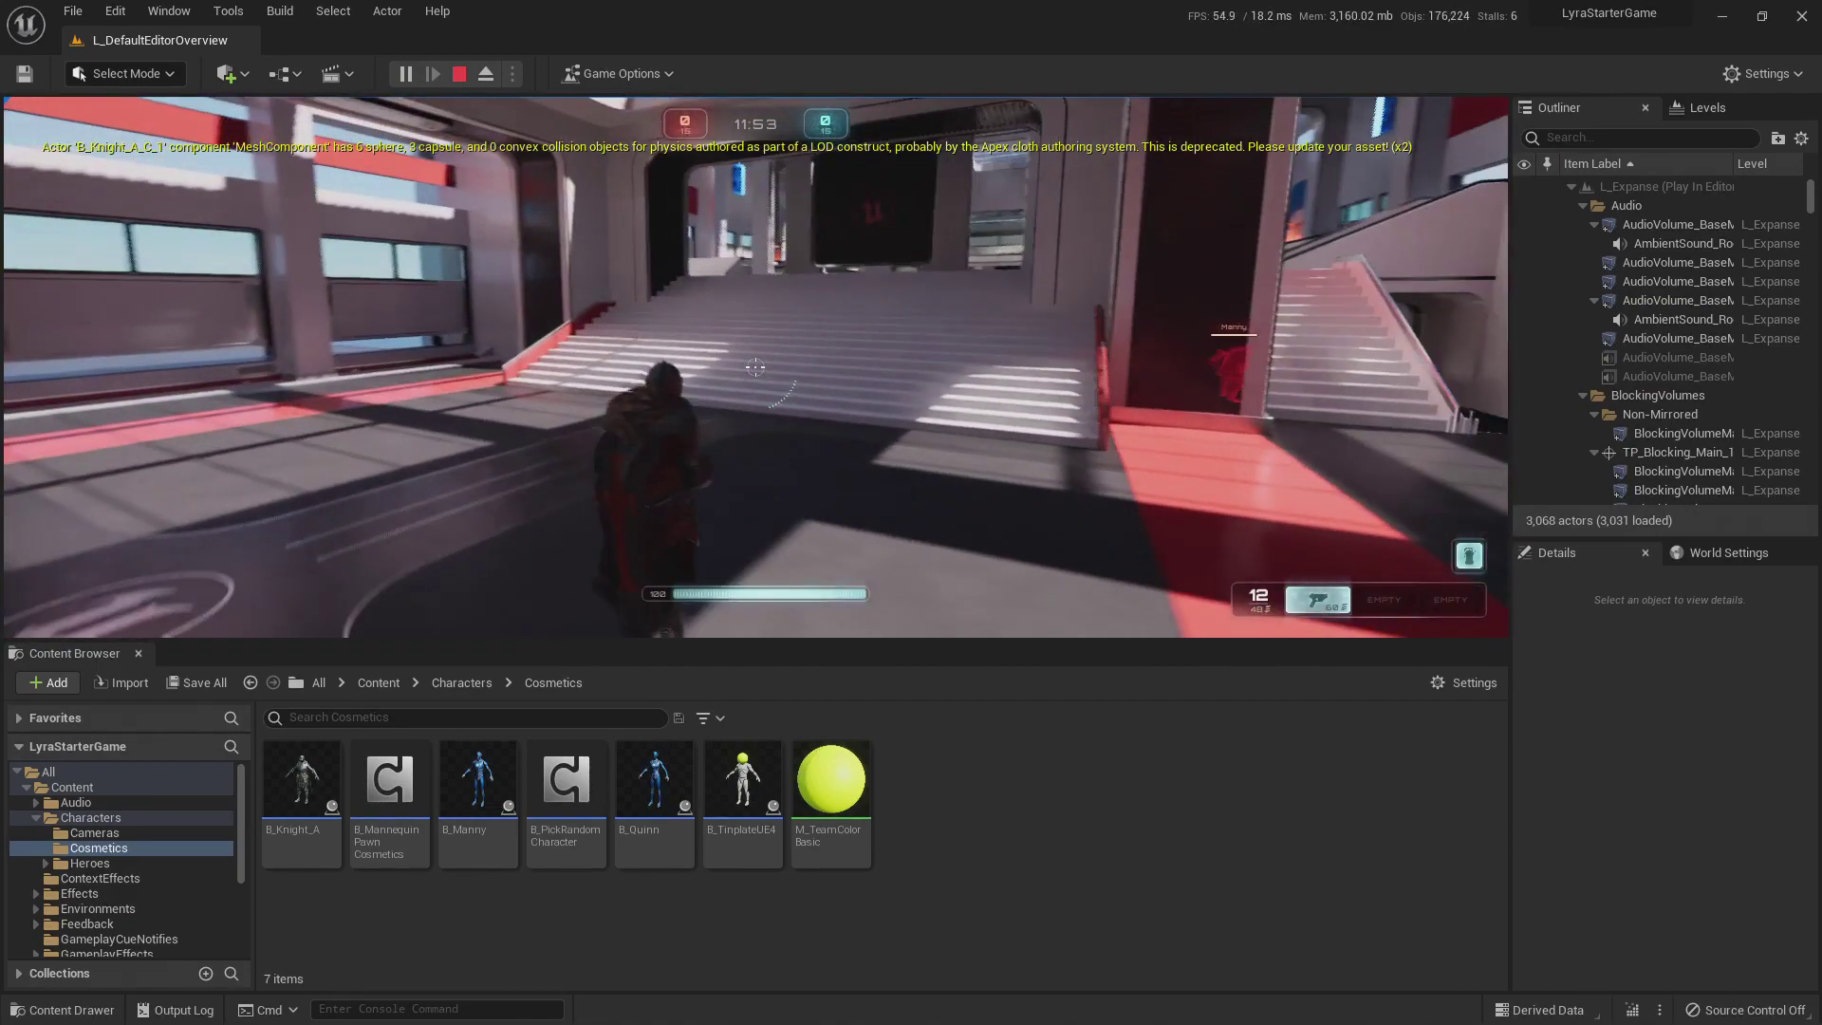
{"action": "key", "text": "w"}
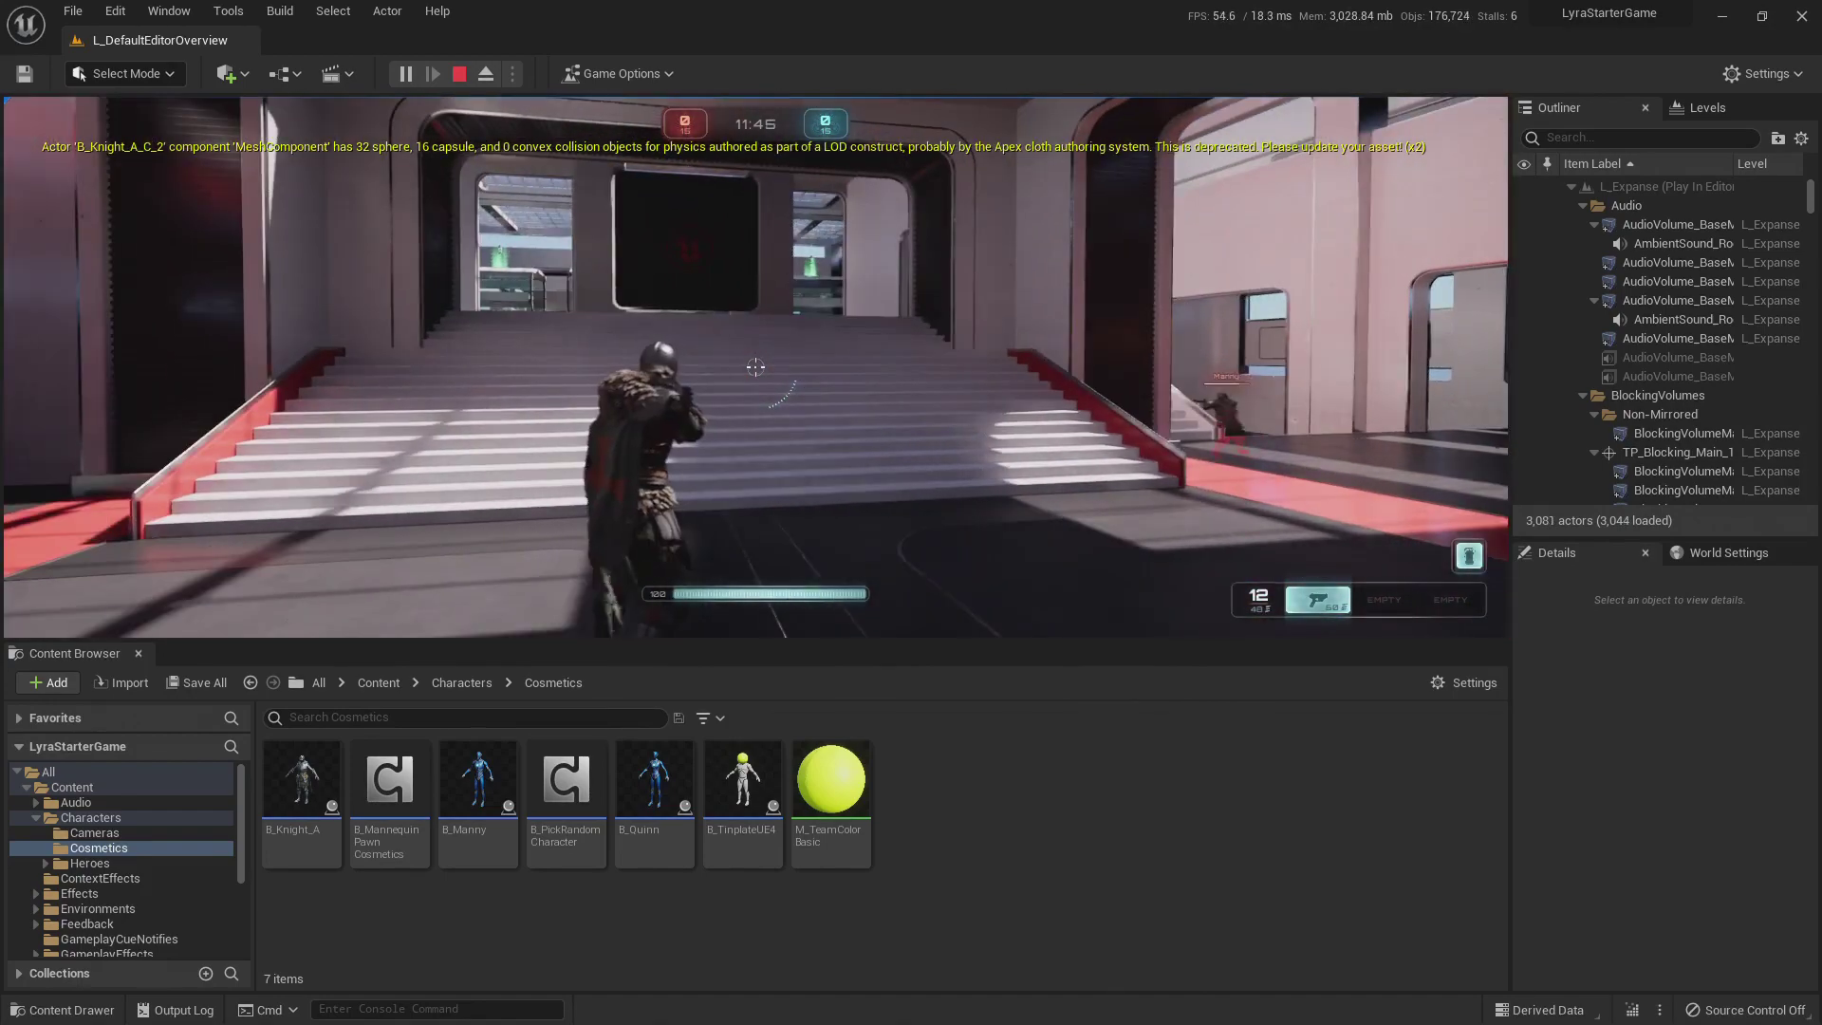
{"action": "key", "text": "w"}
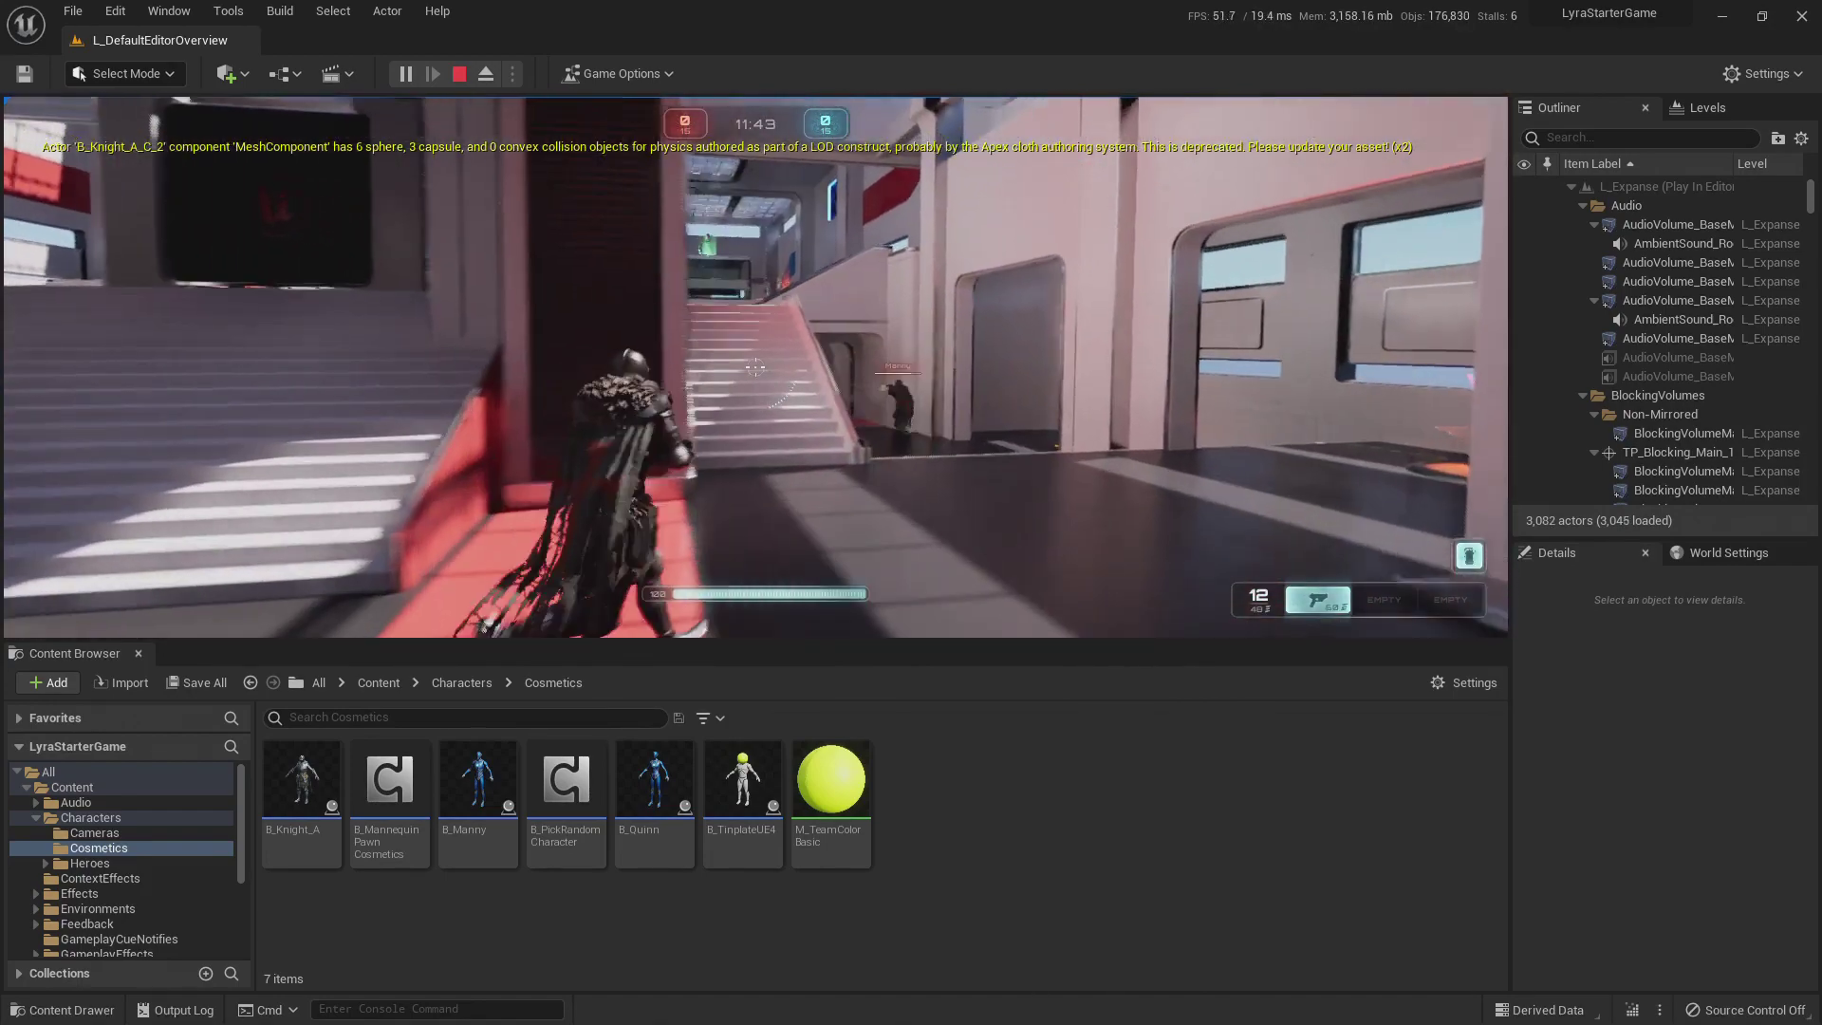
{"action": "key", "text": "w"}
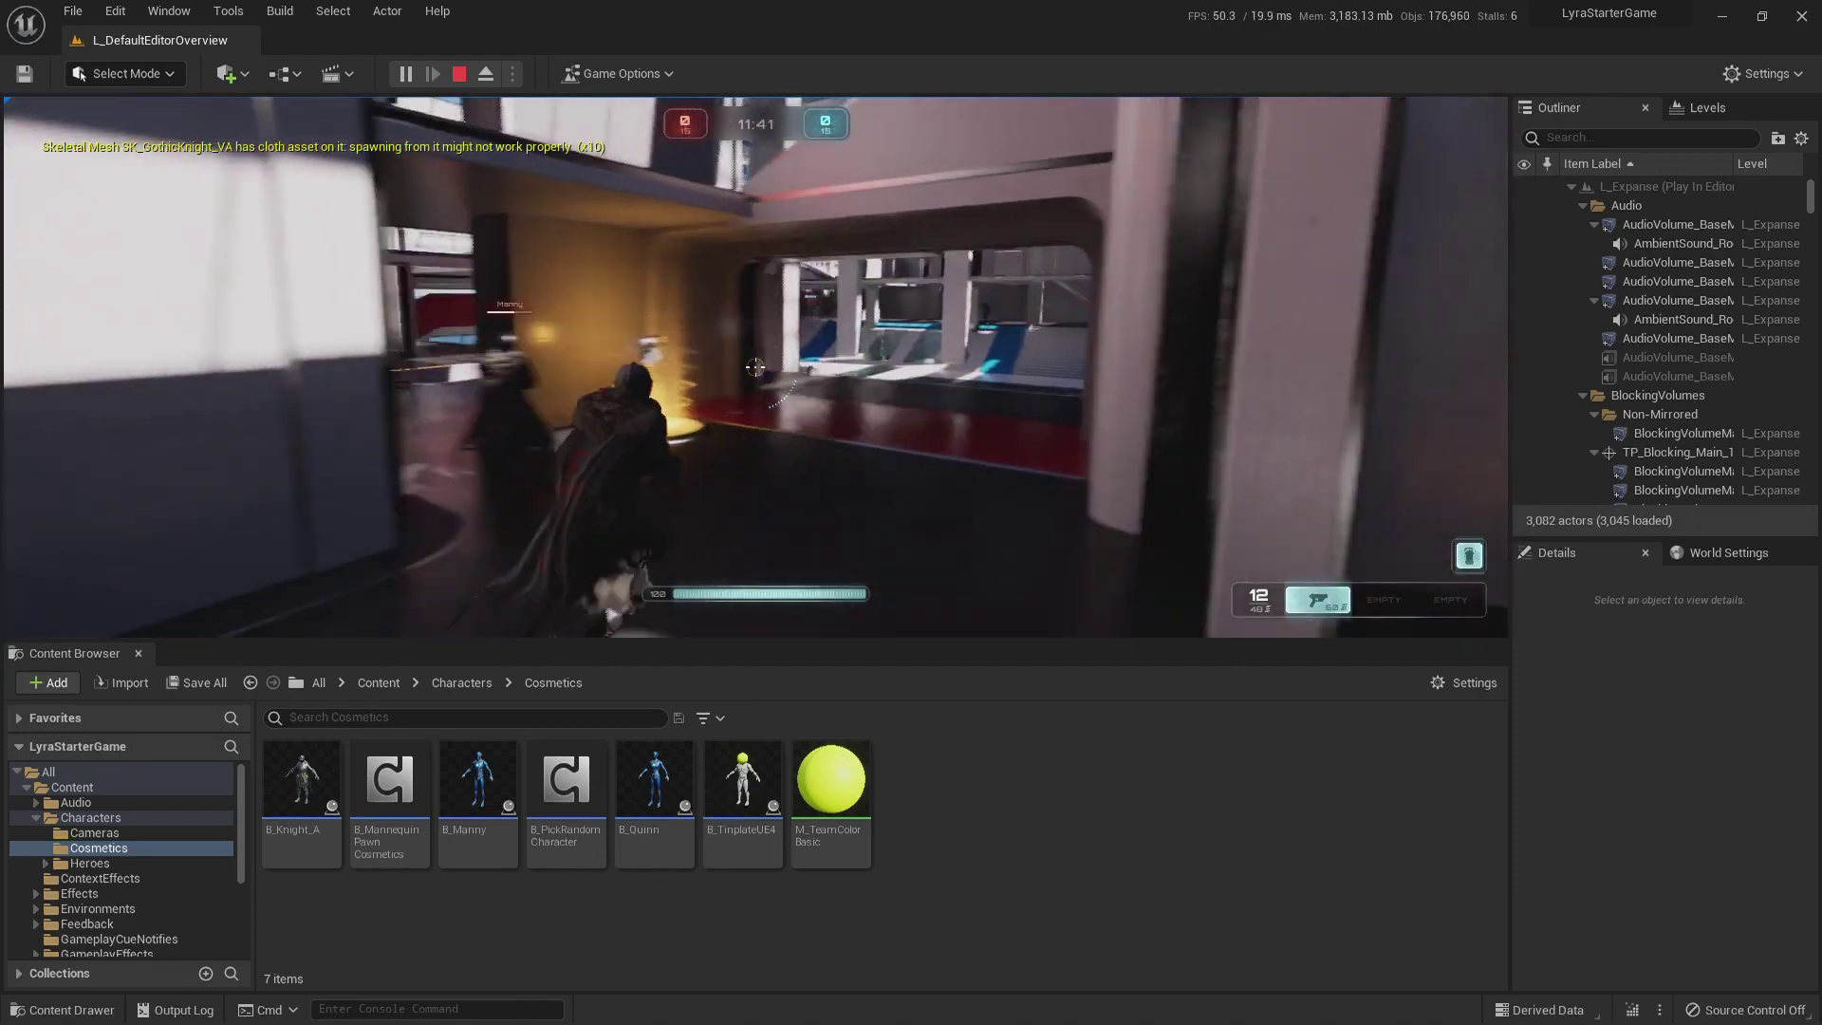
{"action": "key", "text": "w"}
{"action": "left_click", "coordinate": [754, 367]}
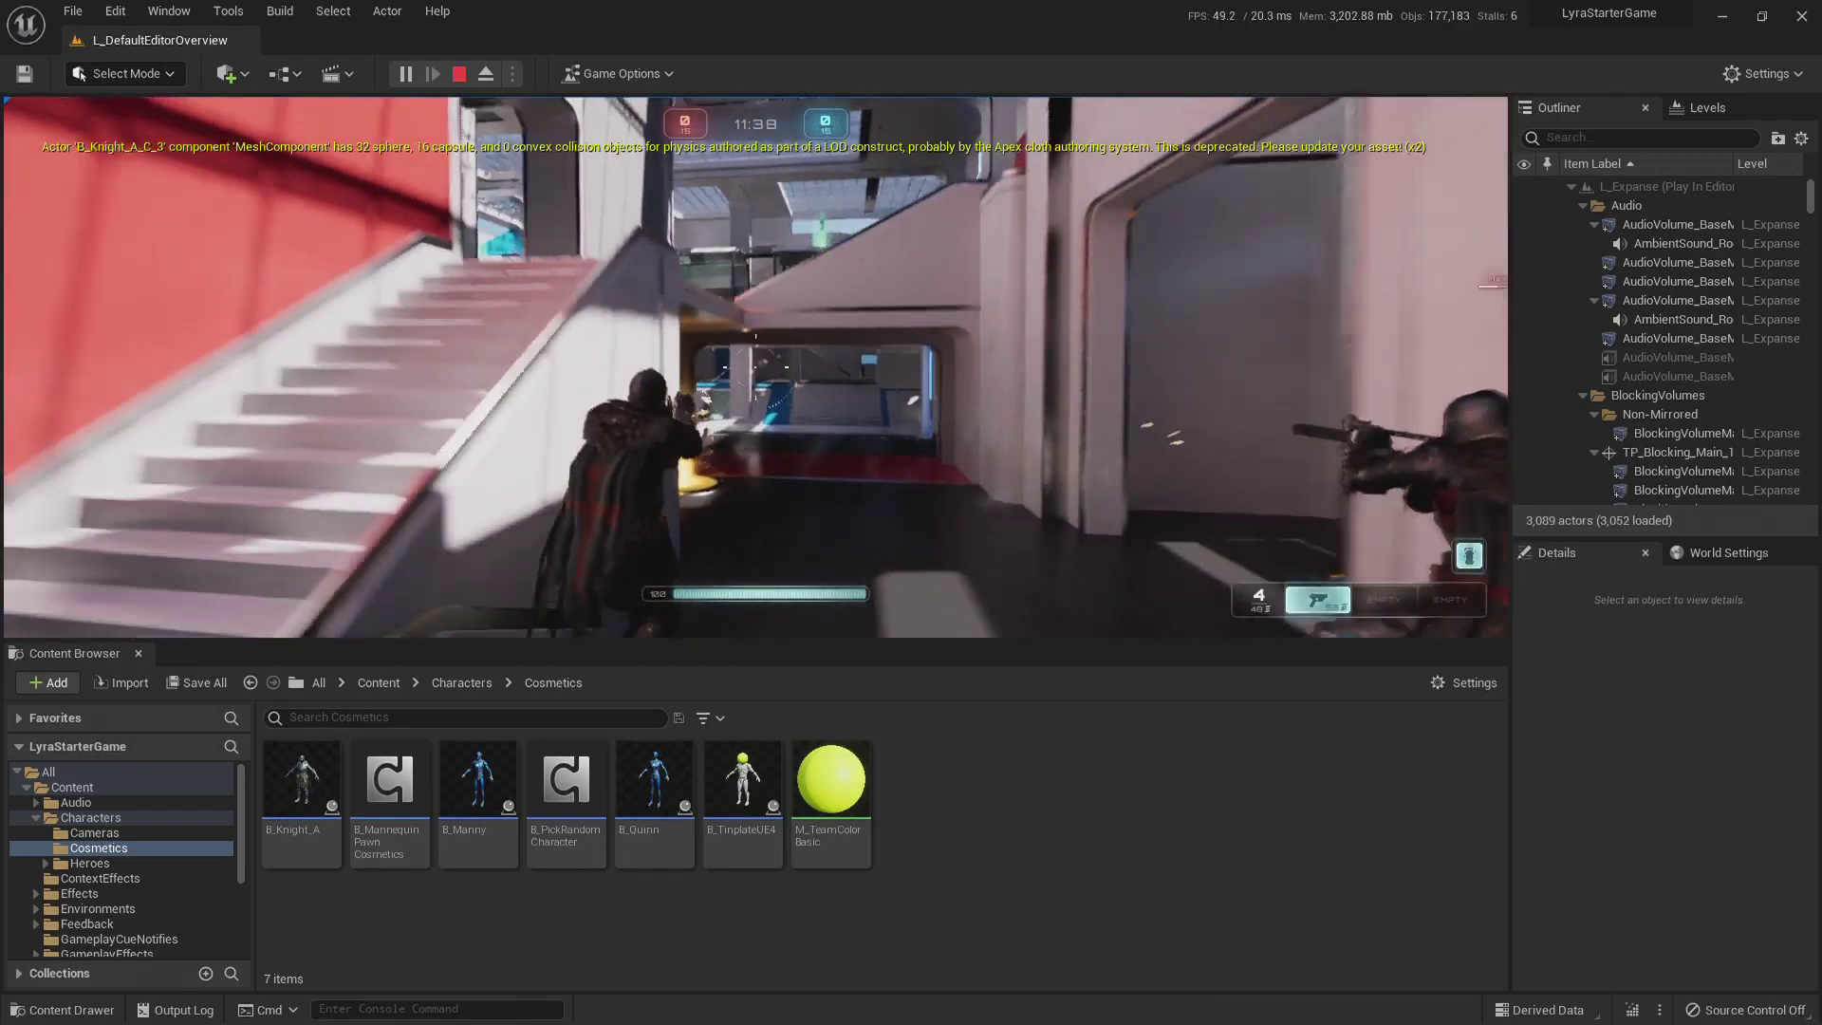
{"action": "key", "text": "w"}
{"action": "left_click", "coordinate": [755, 367]}
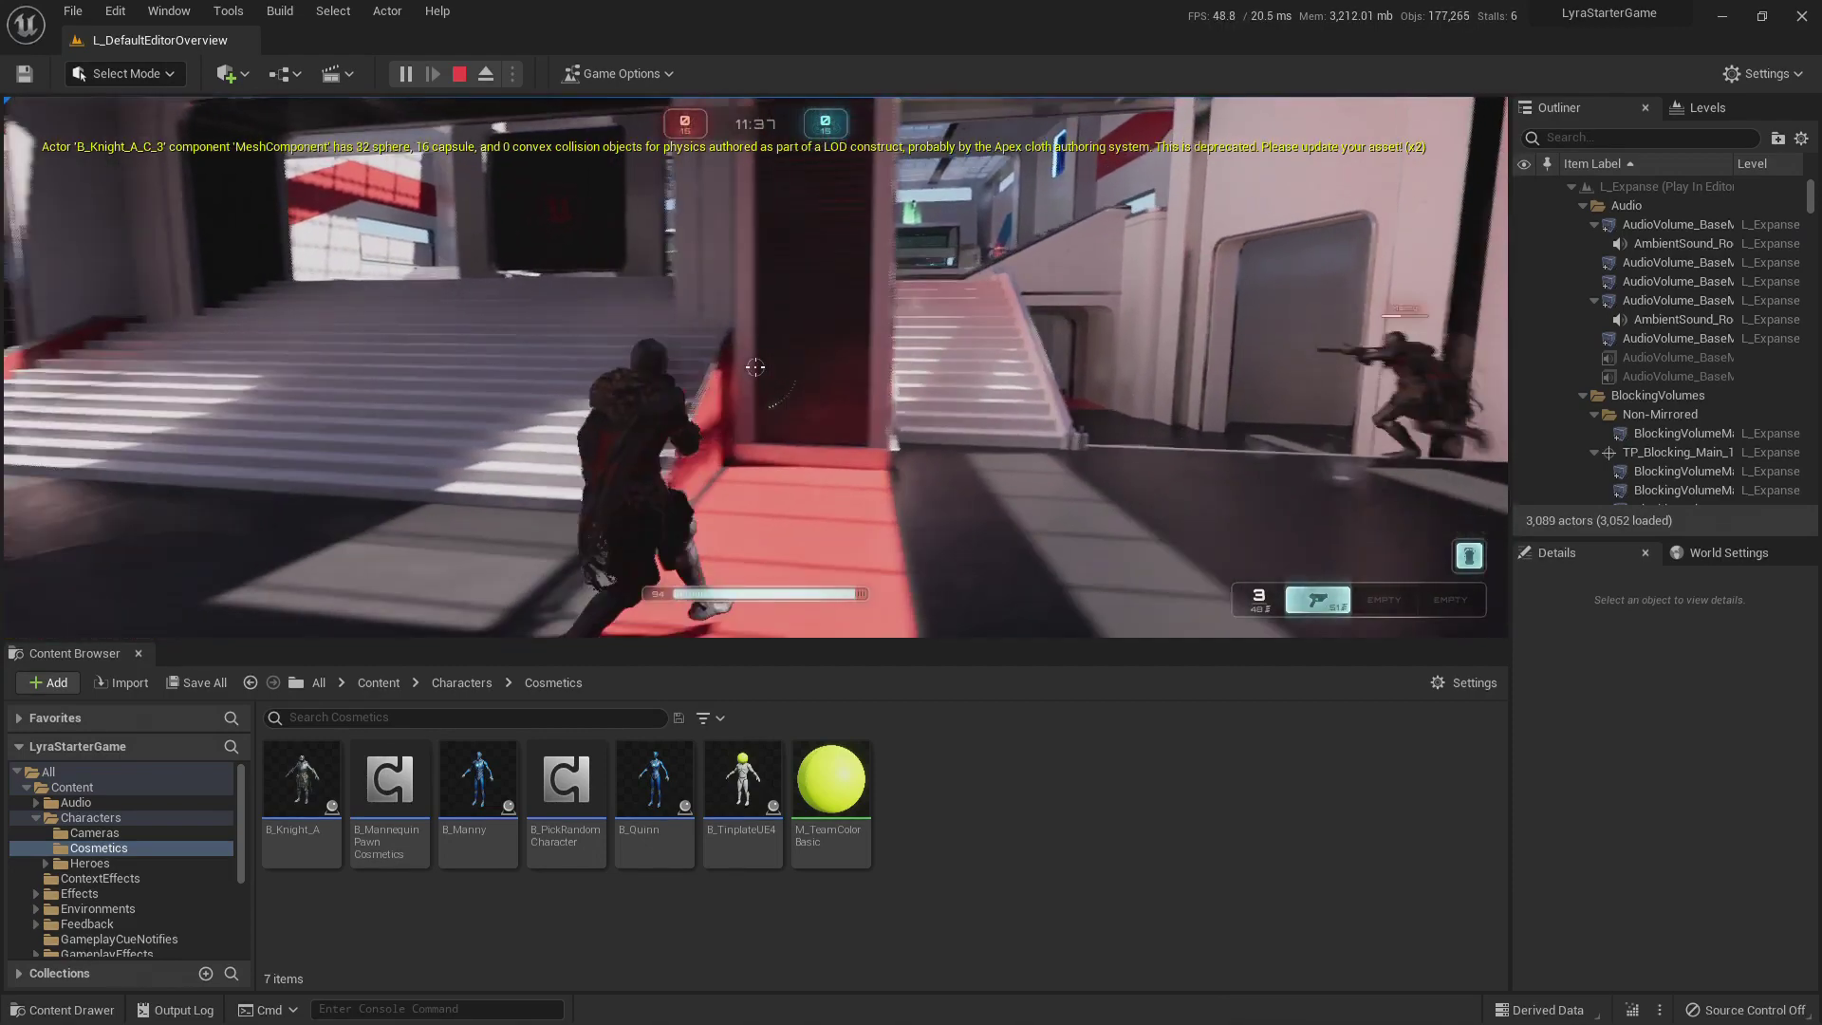
{"action": "key", "text": "w"}
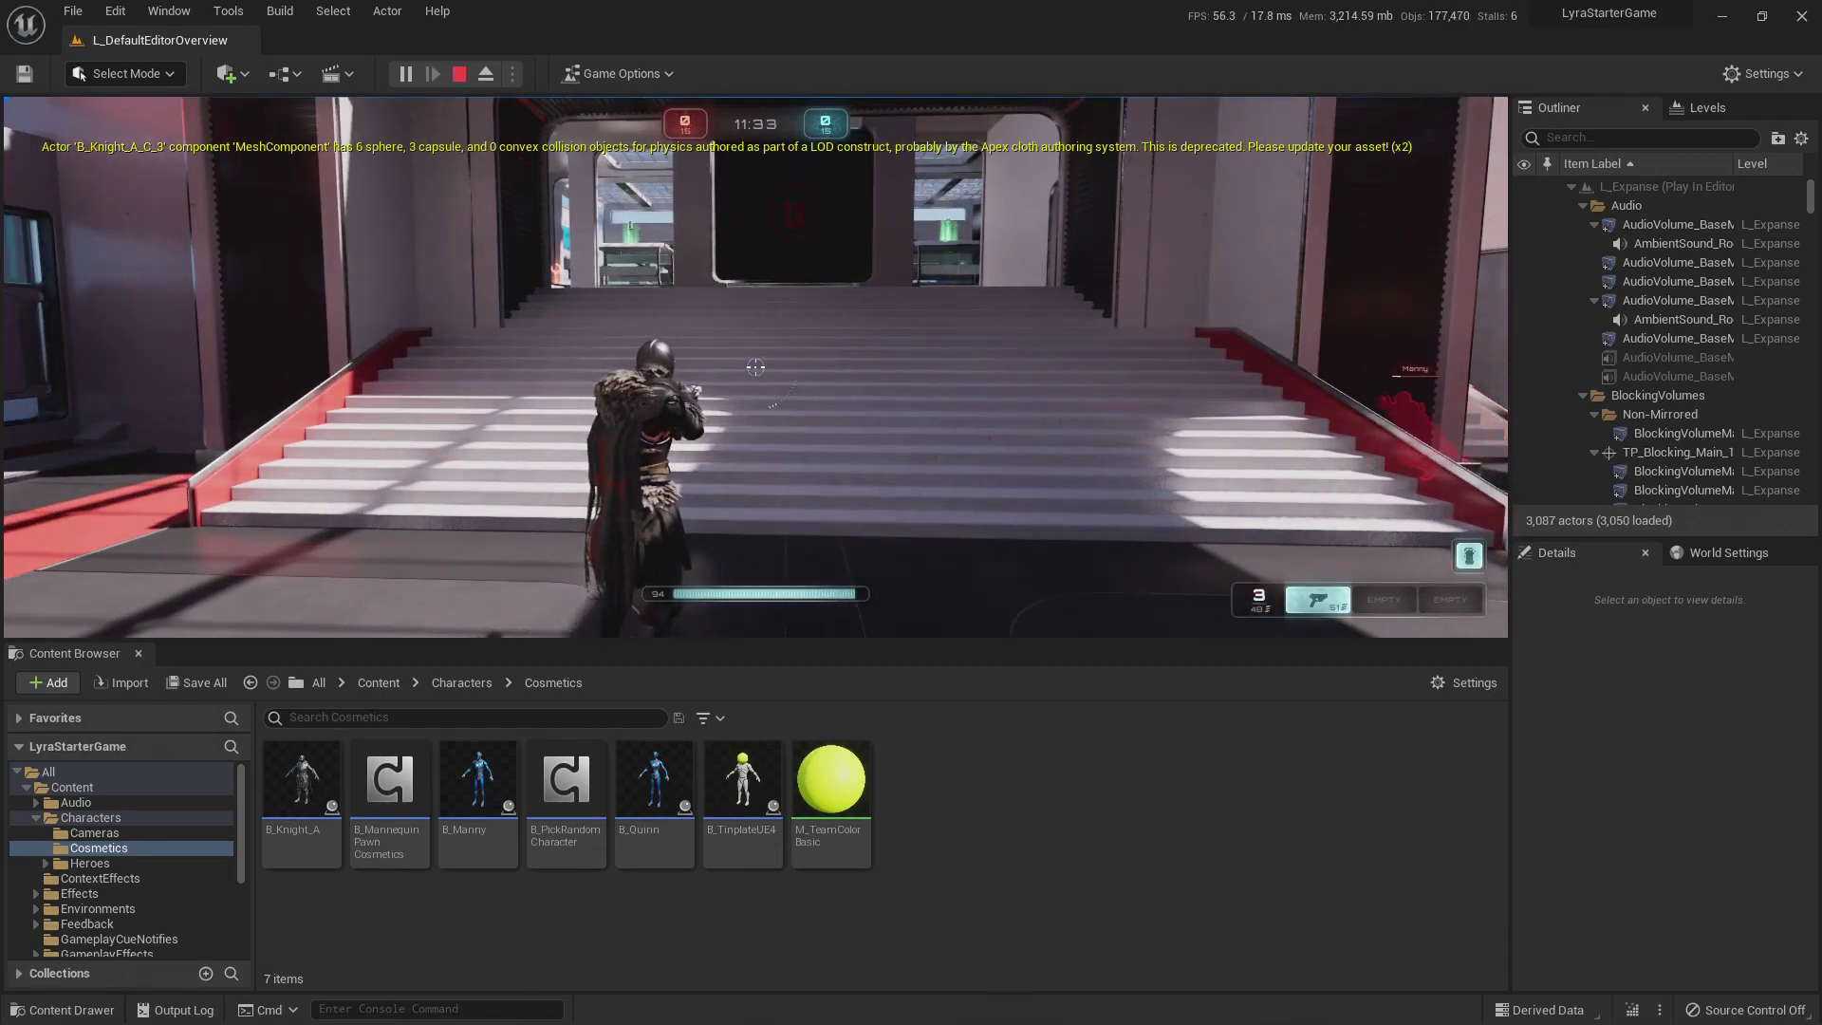
{"action": "key", "text": "Escape"}
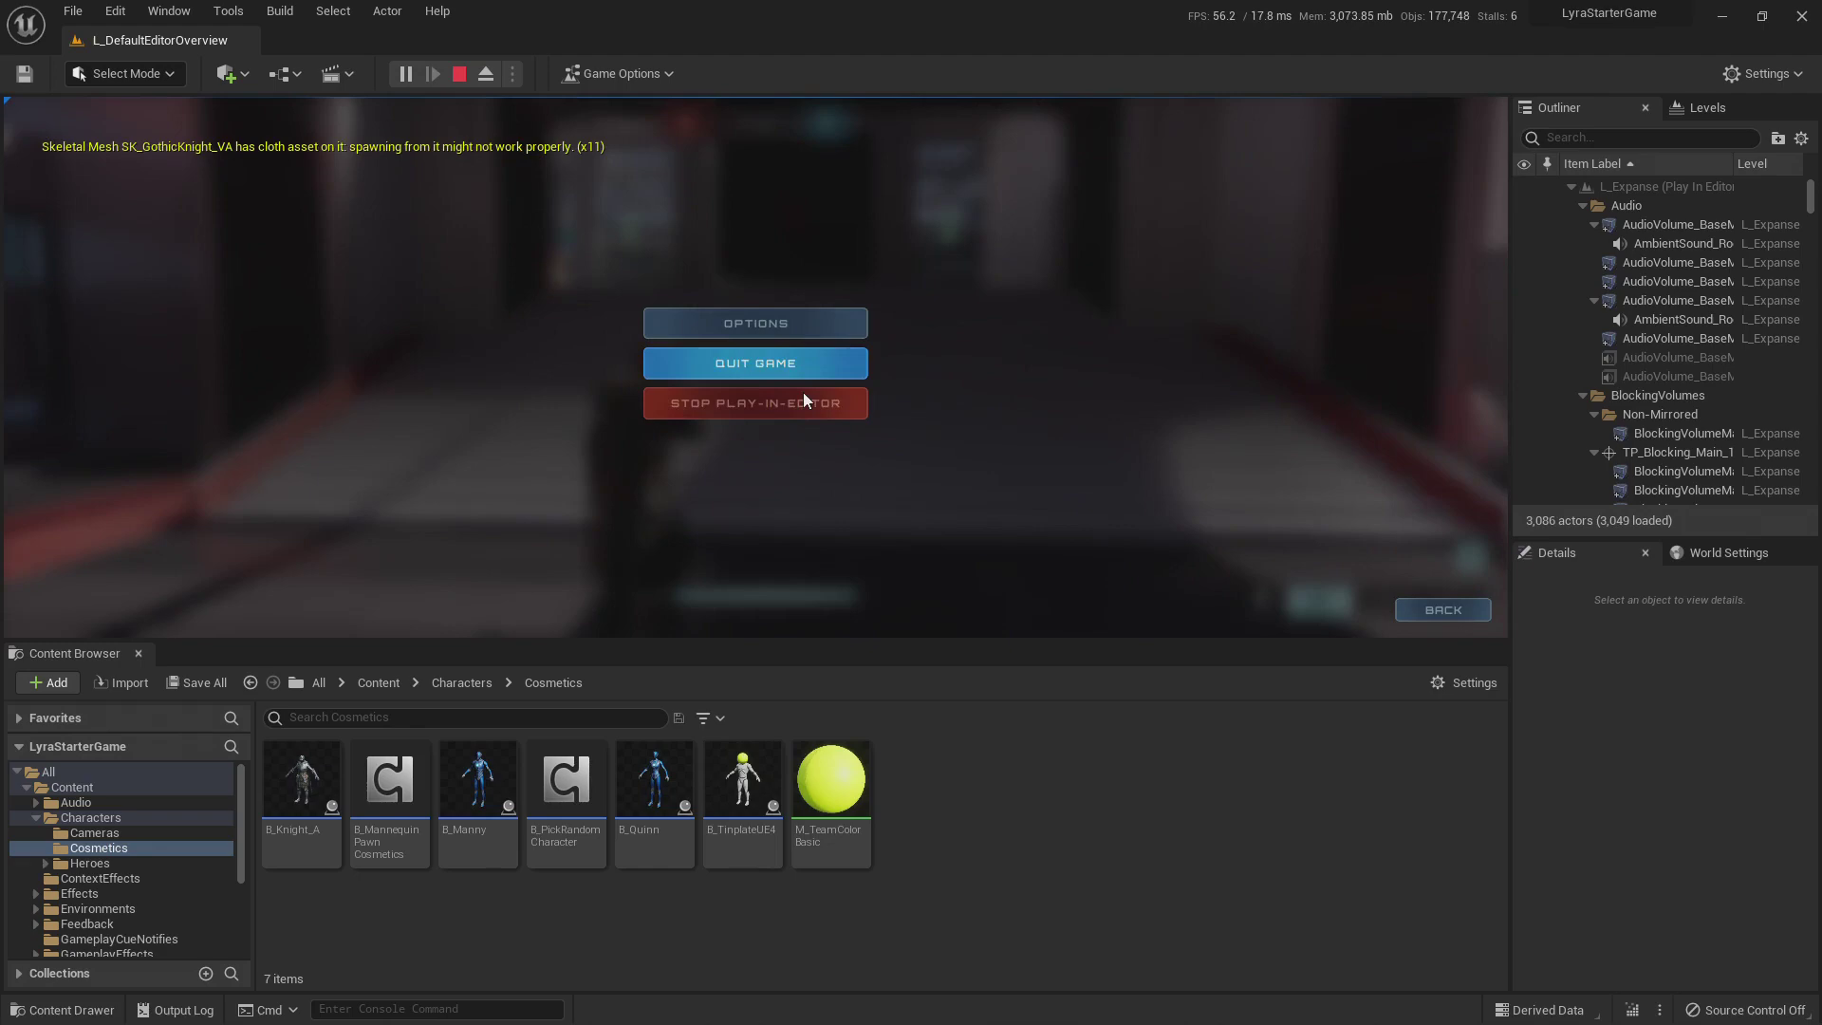